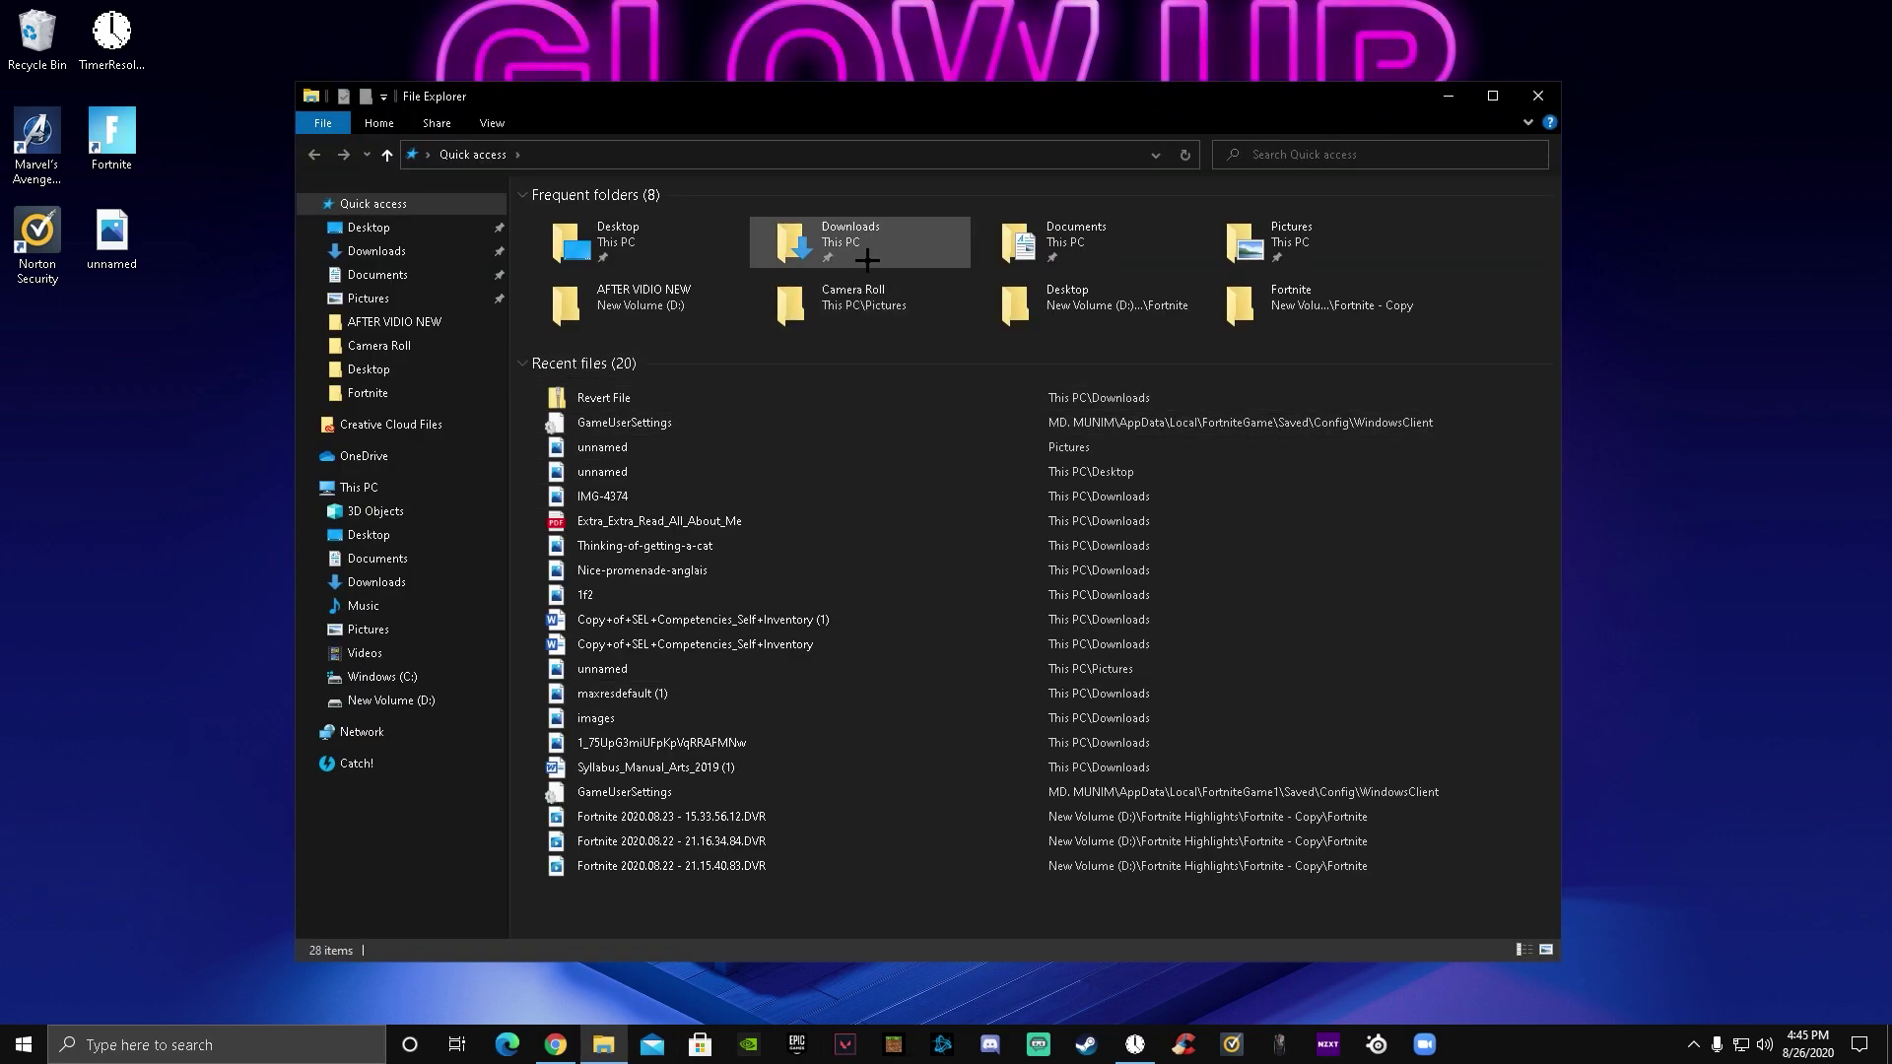
Step: Open the FN Season 3 Adamx FPS Boost Pack folder inside Downloads > FN S3 Adamx in a maximized window
double_click(847, 237)
scroll(639, 826, "down", 10)
scroll(639, 826, "down", 6)
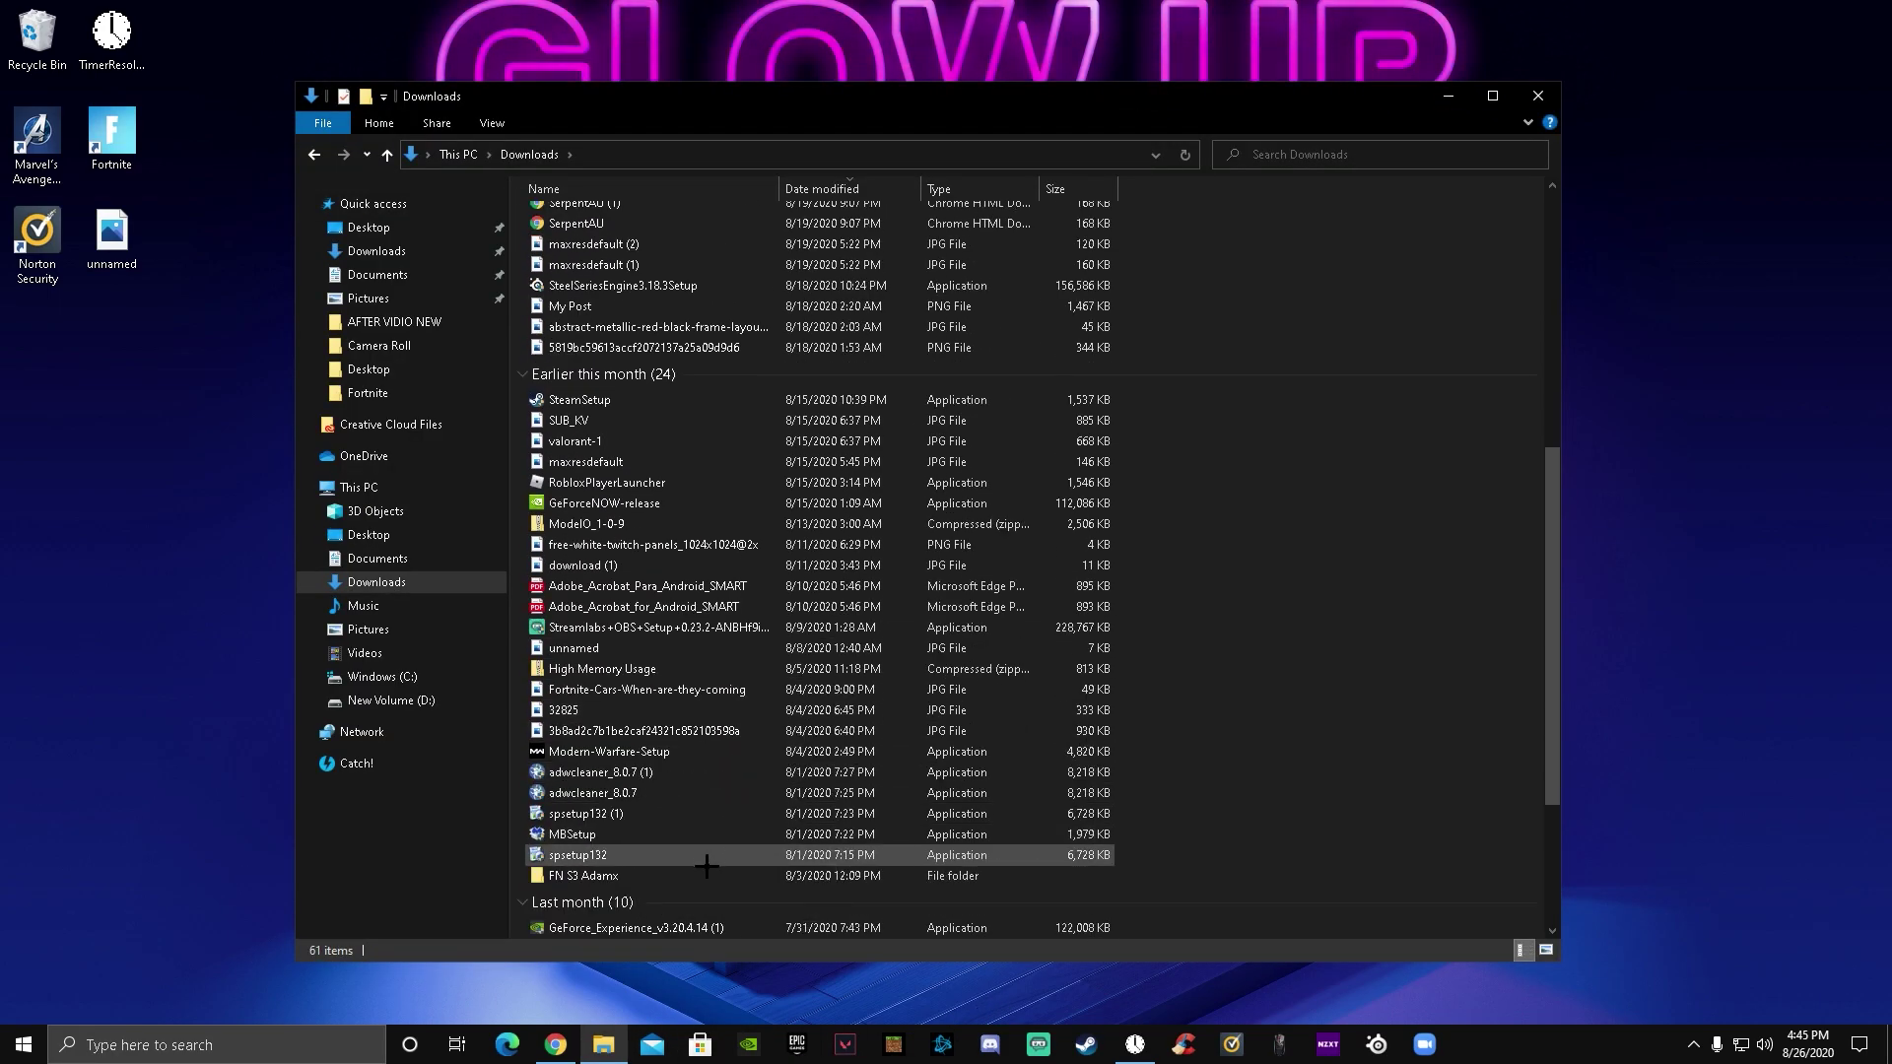
double_click(611, 722)
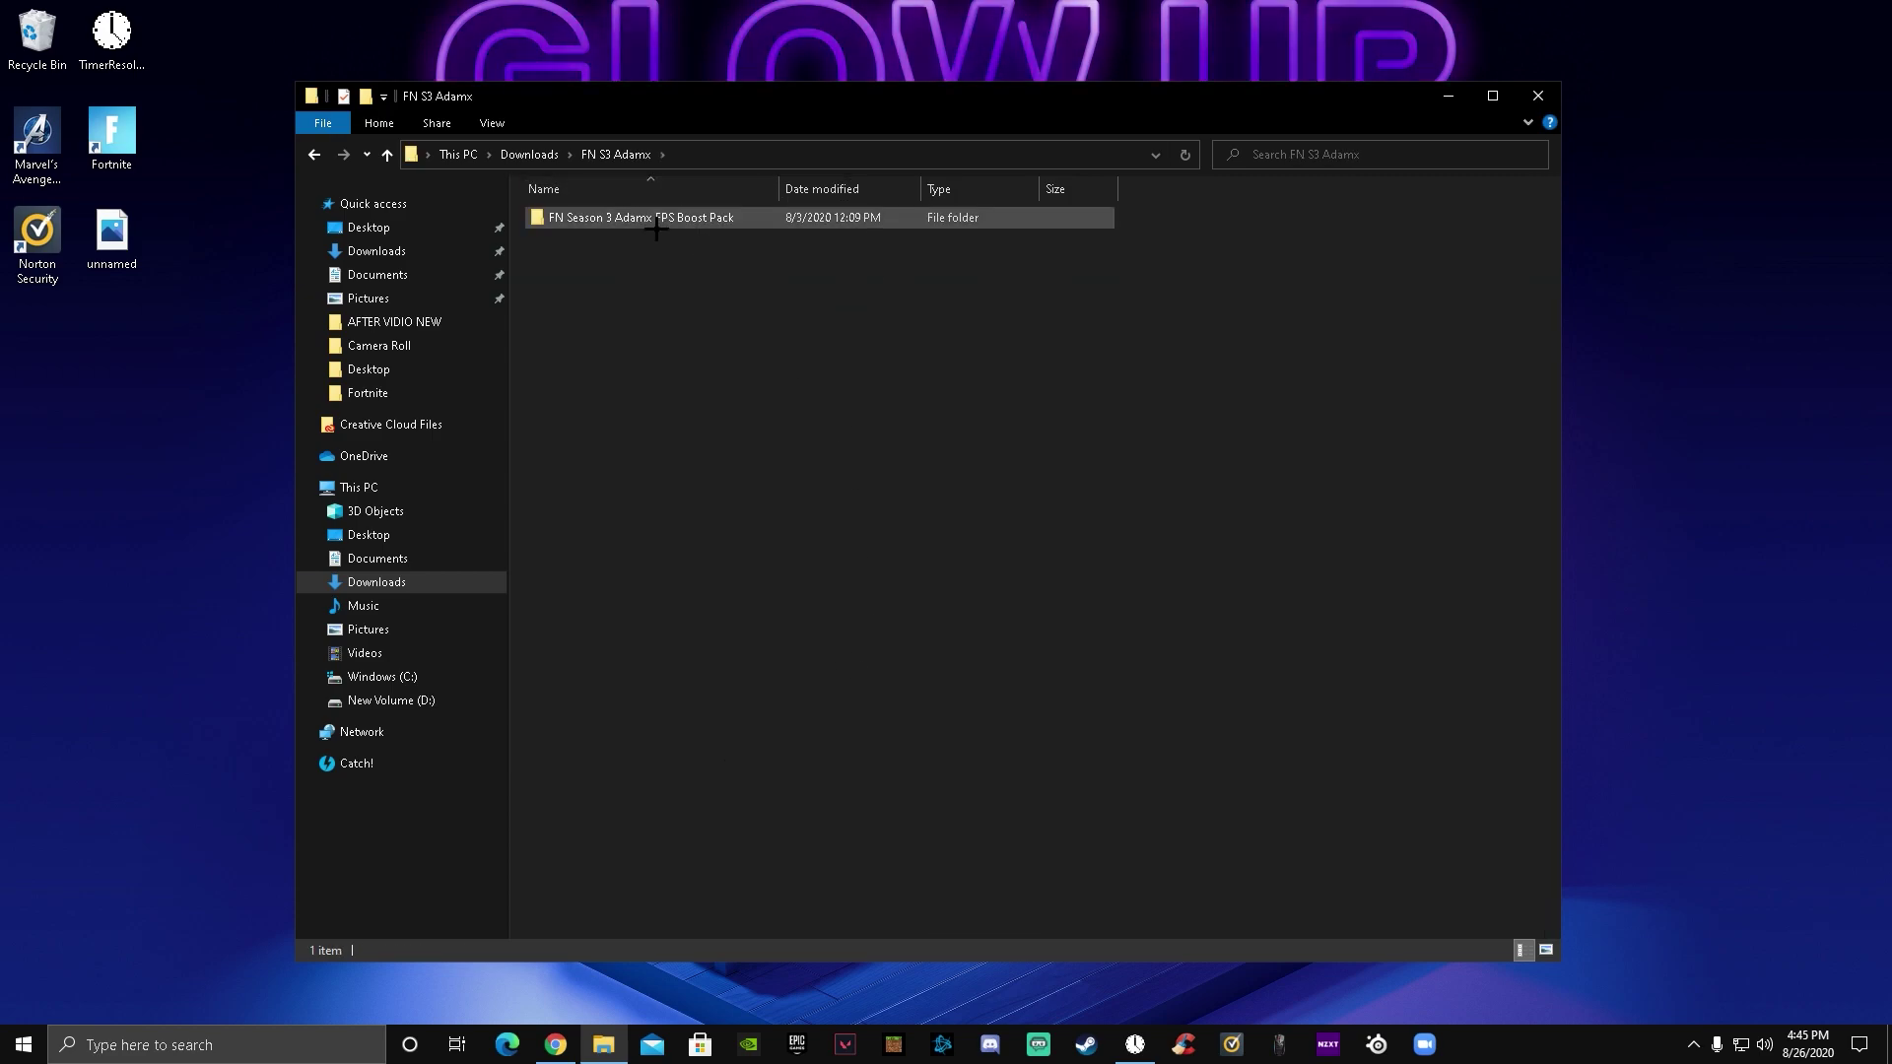
double_click(1340, 96)
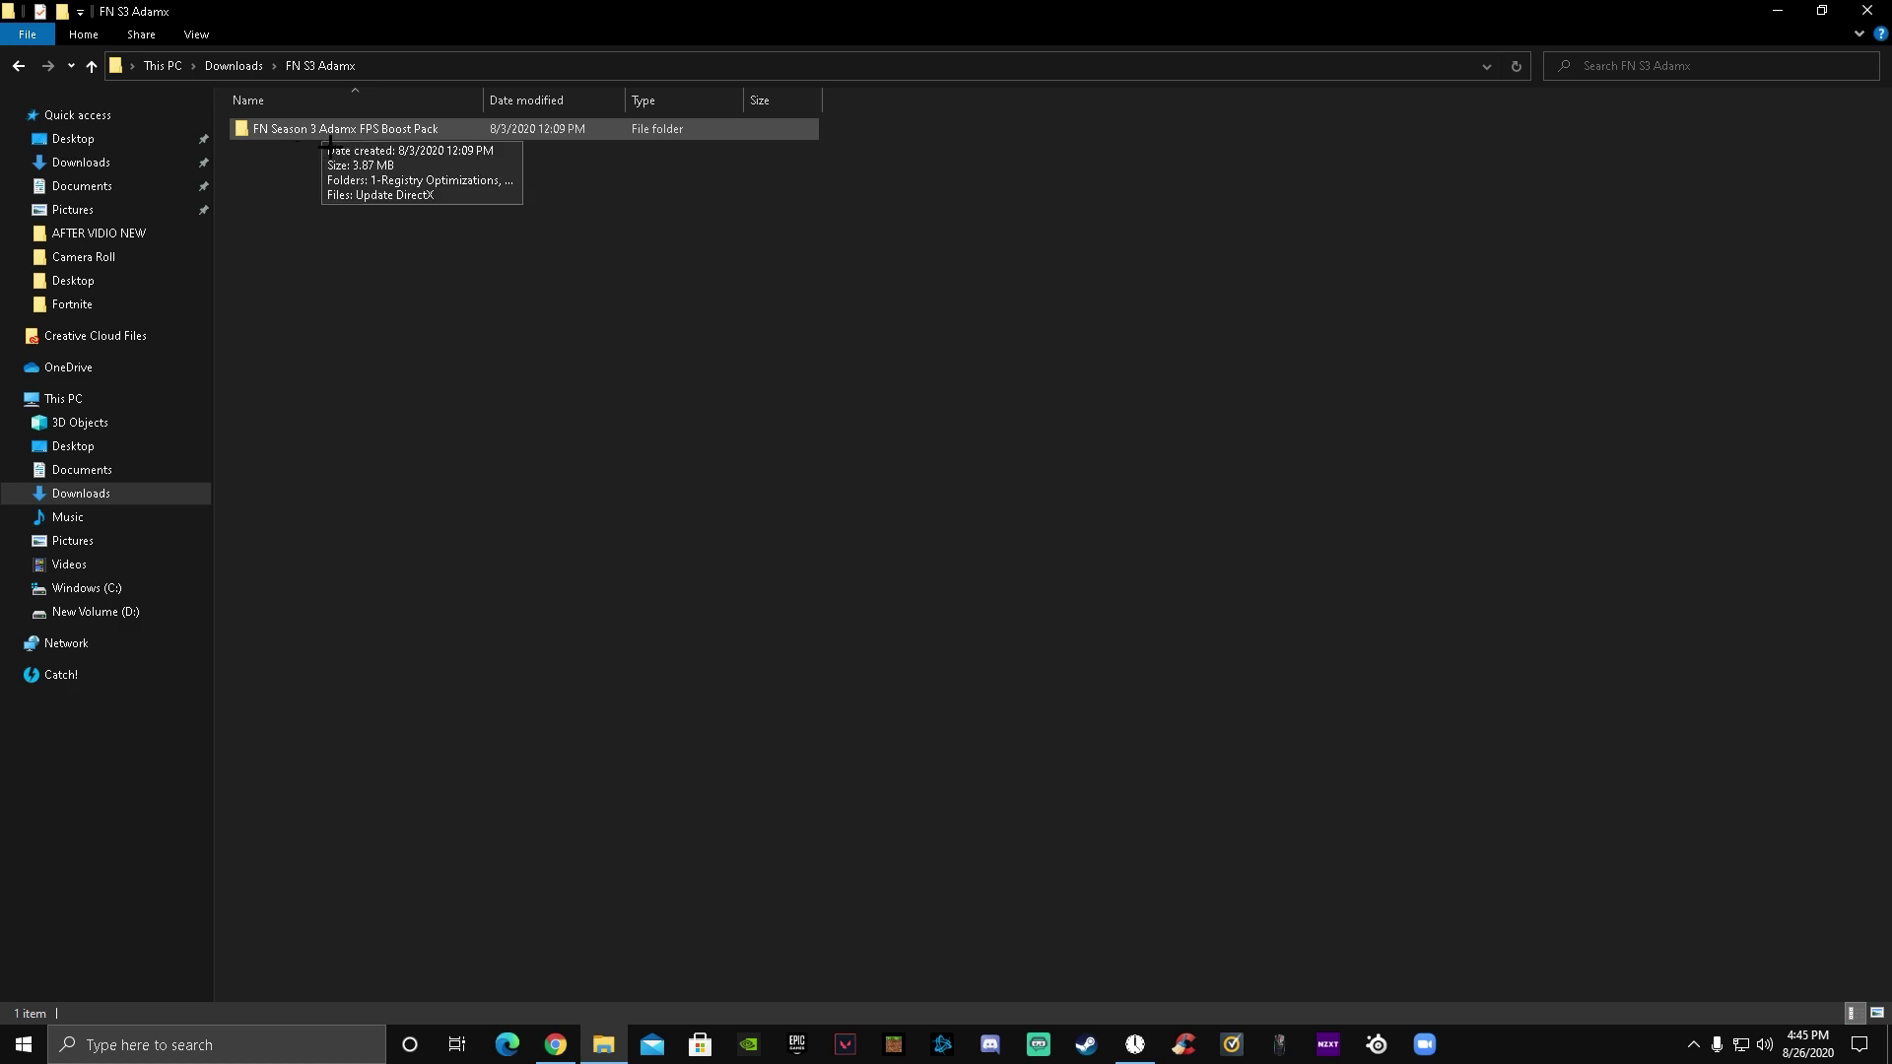
left_click(332, 142)
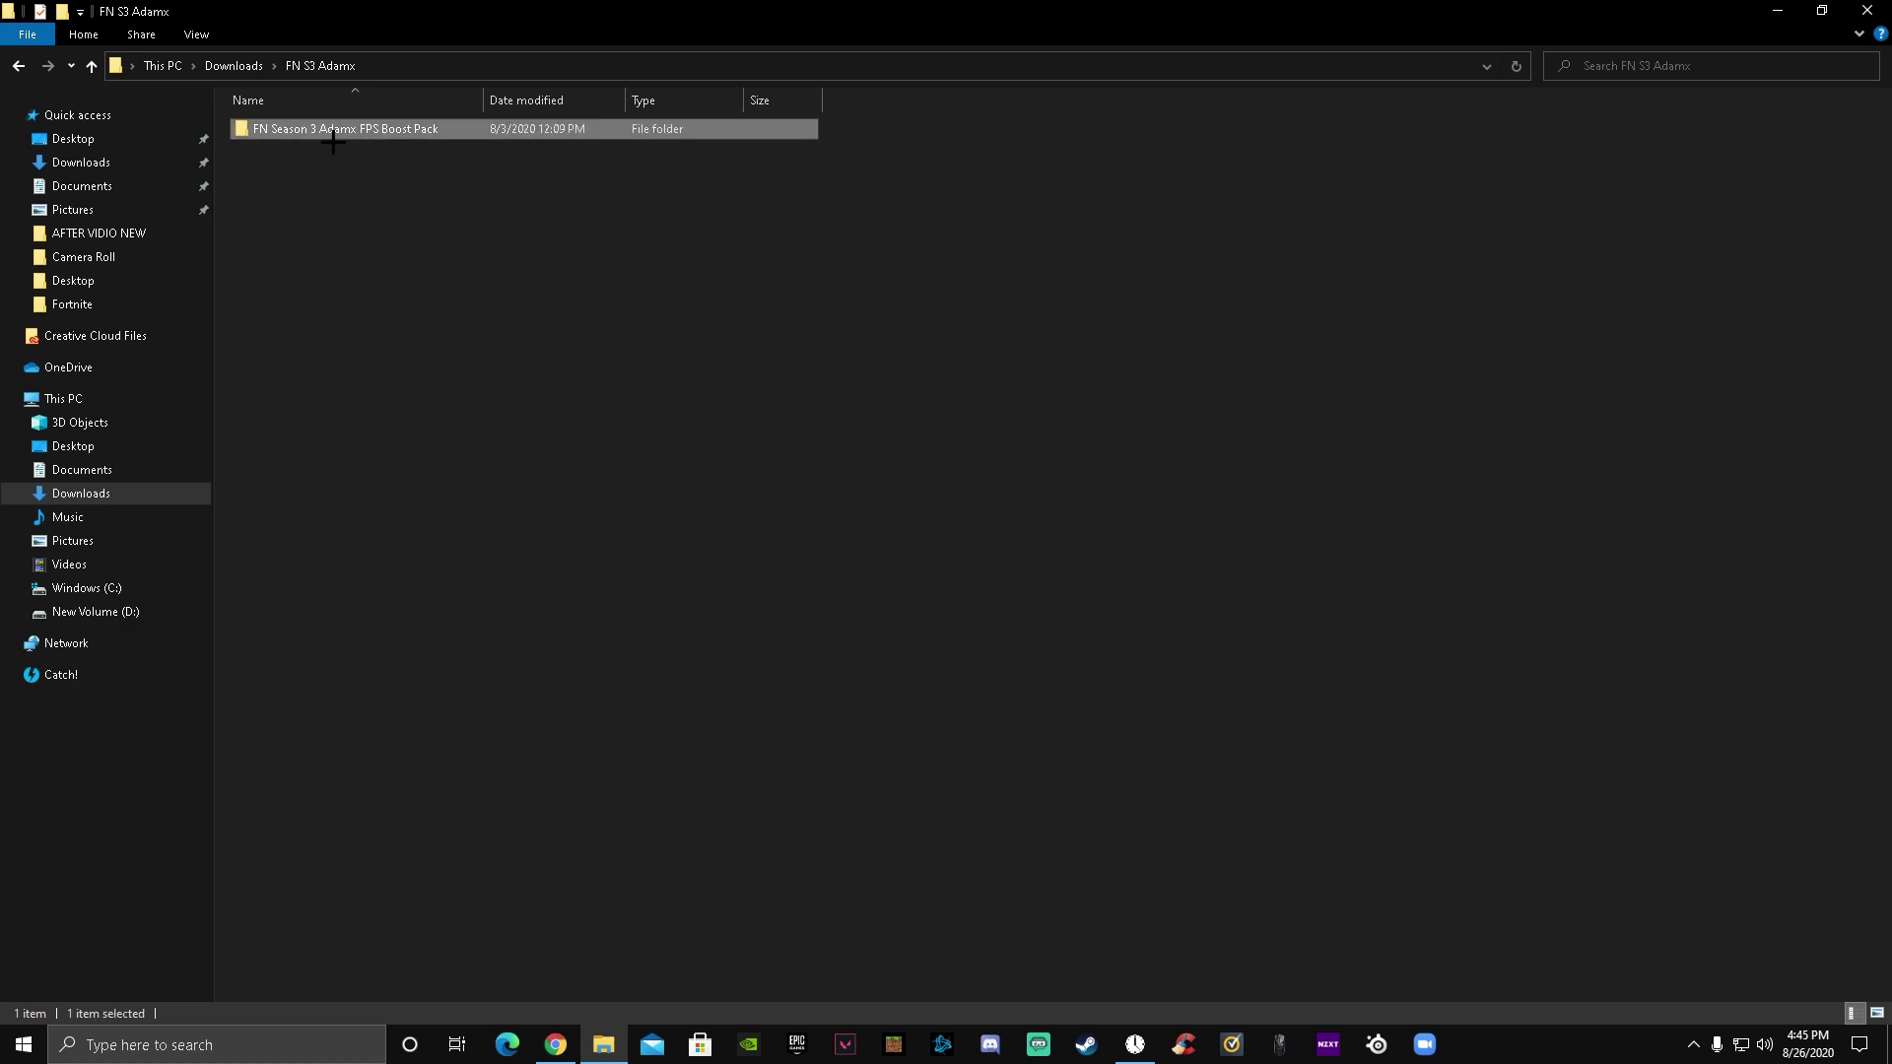
double_click(356, 143)
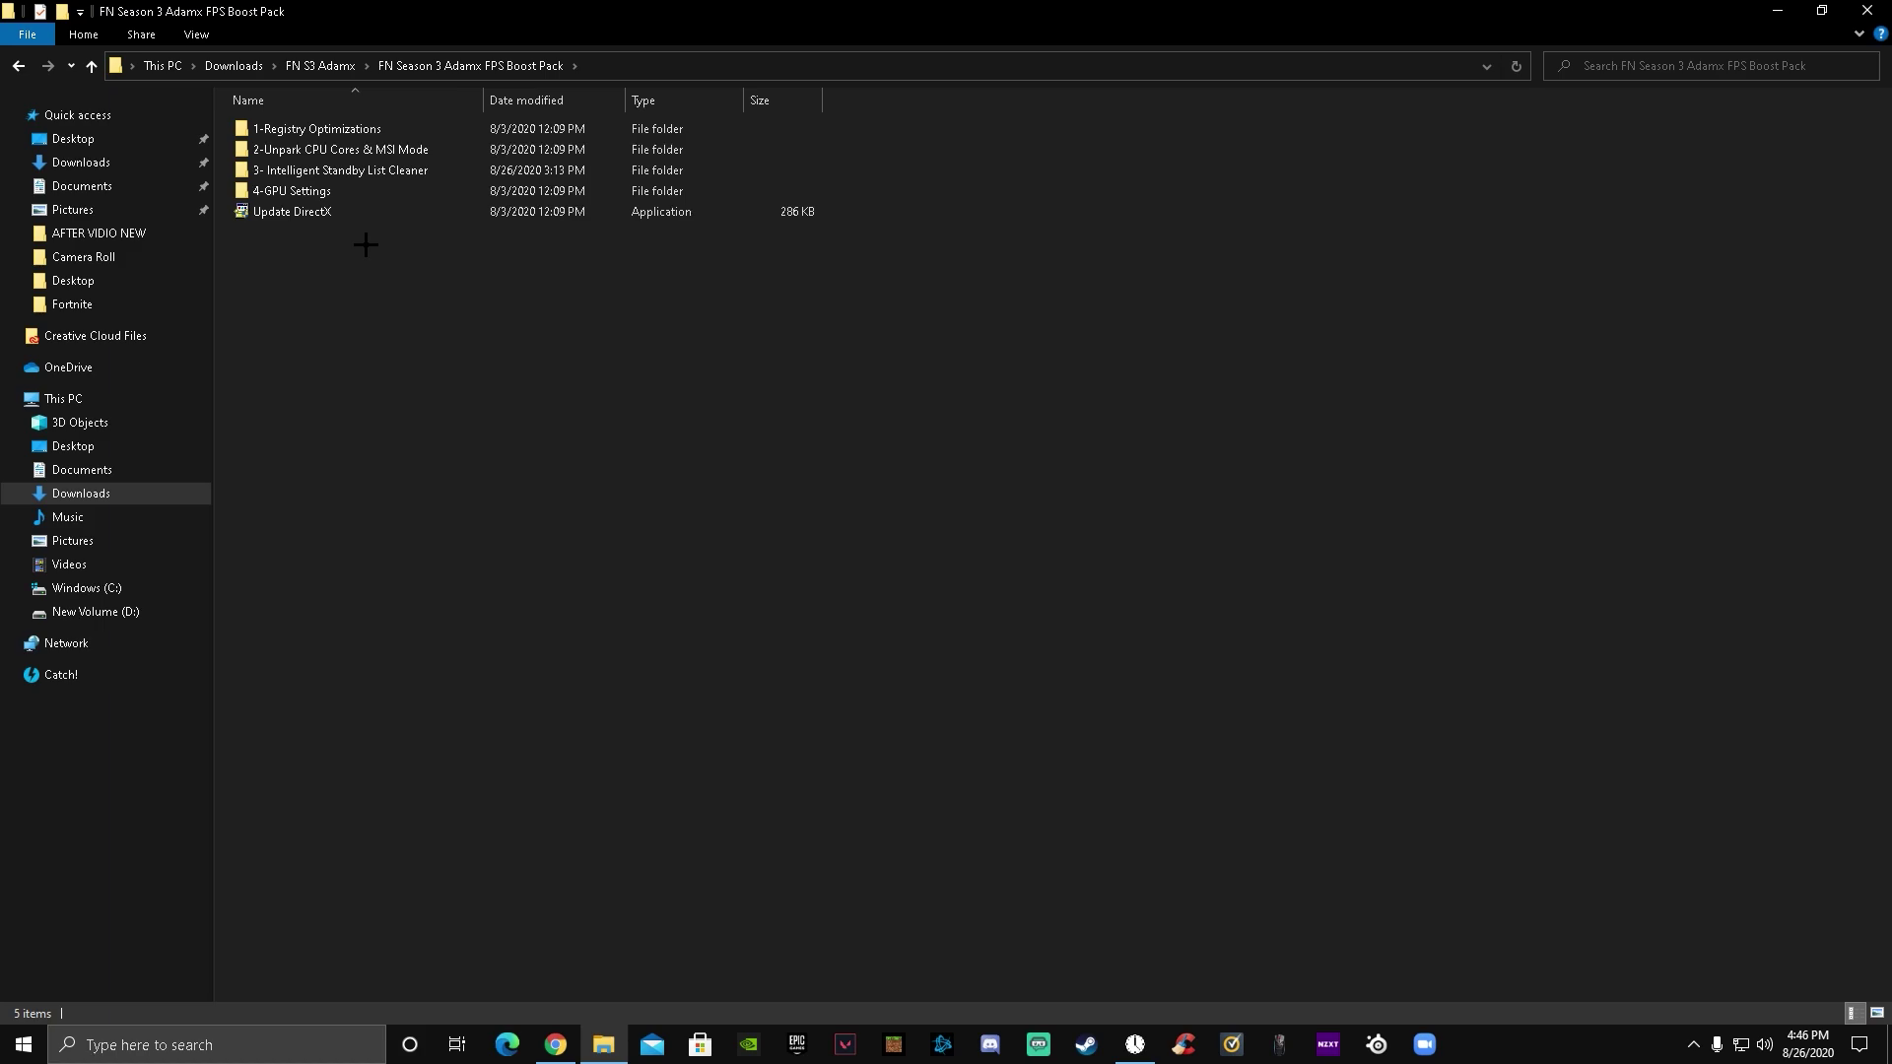
Step: Run Update DirectX with administrator permission, accept the agreement, decline the Bing Bar and complete the setup
double_click(399, 213)
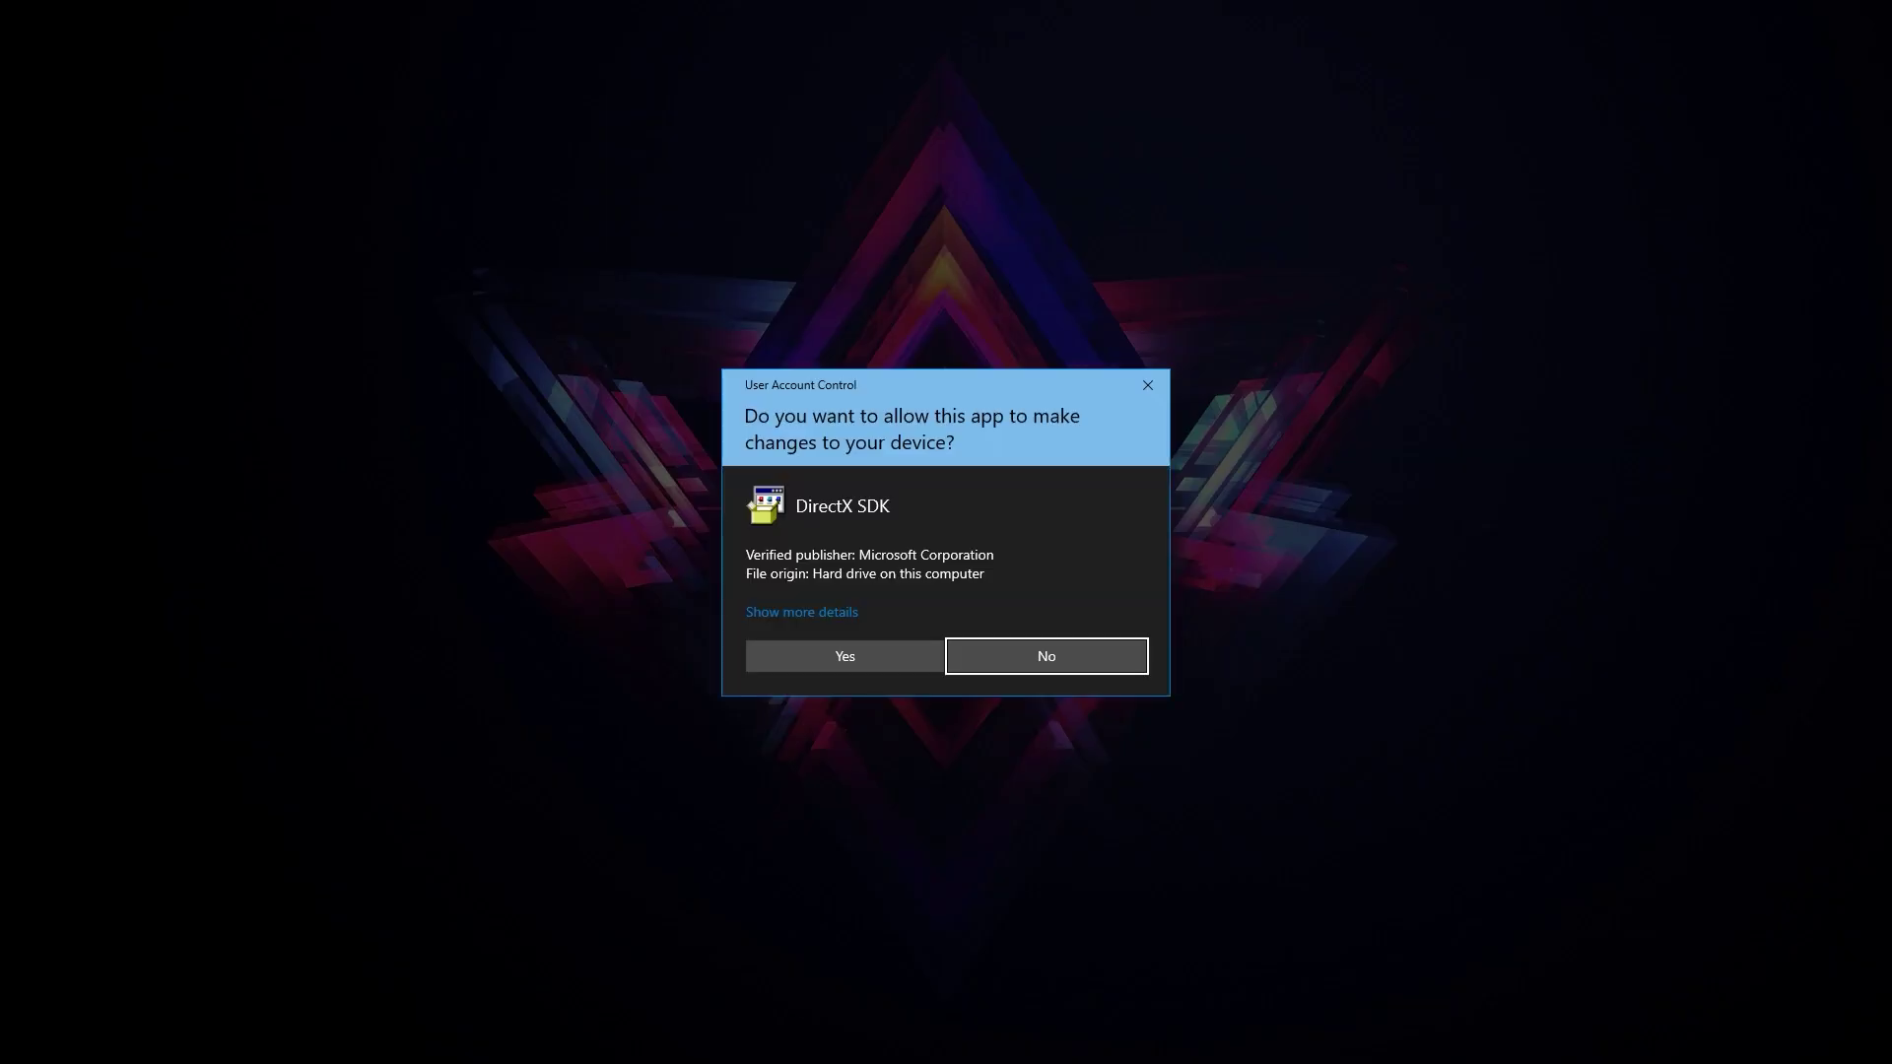
left_click(845, 656)
left_click(318, 413)
left_click(490, 482)
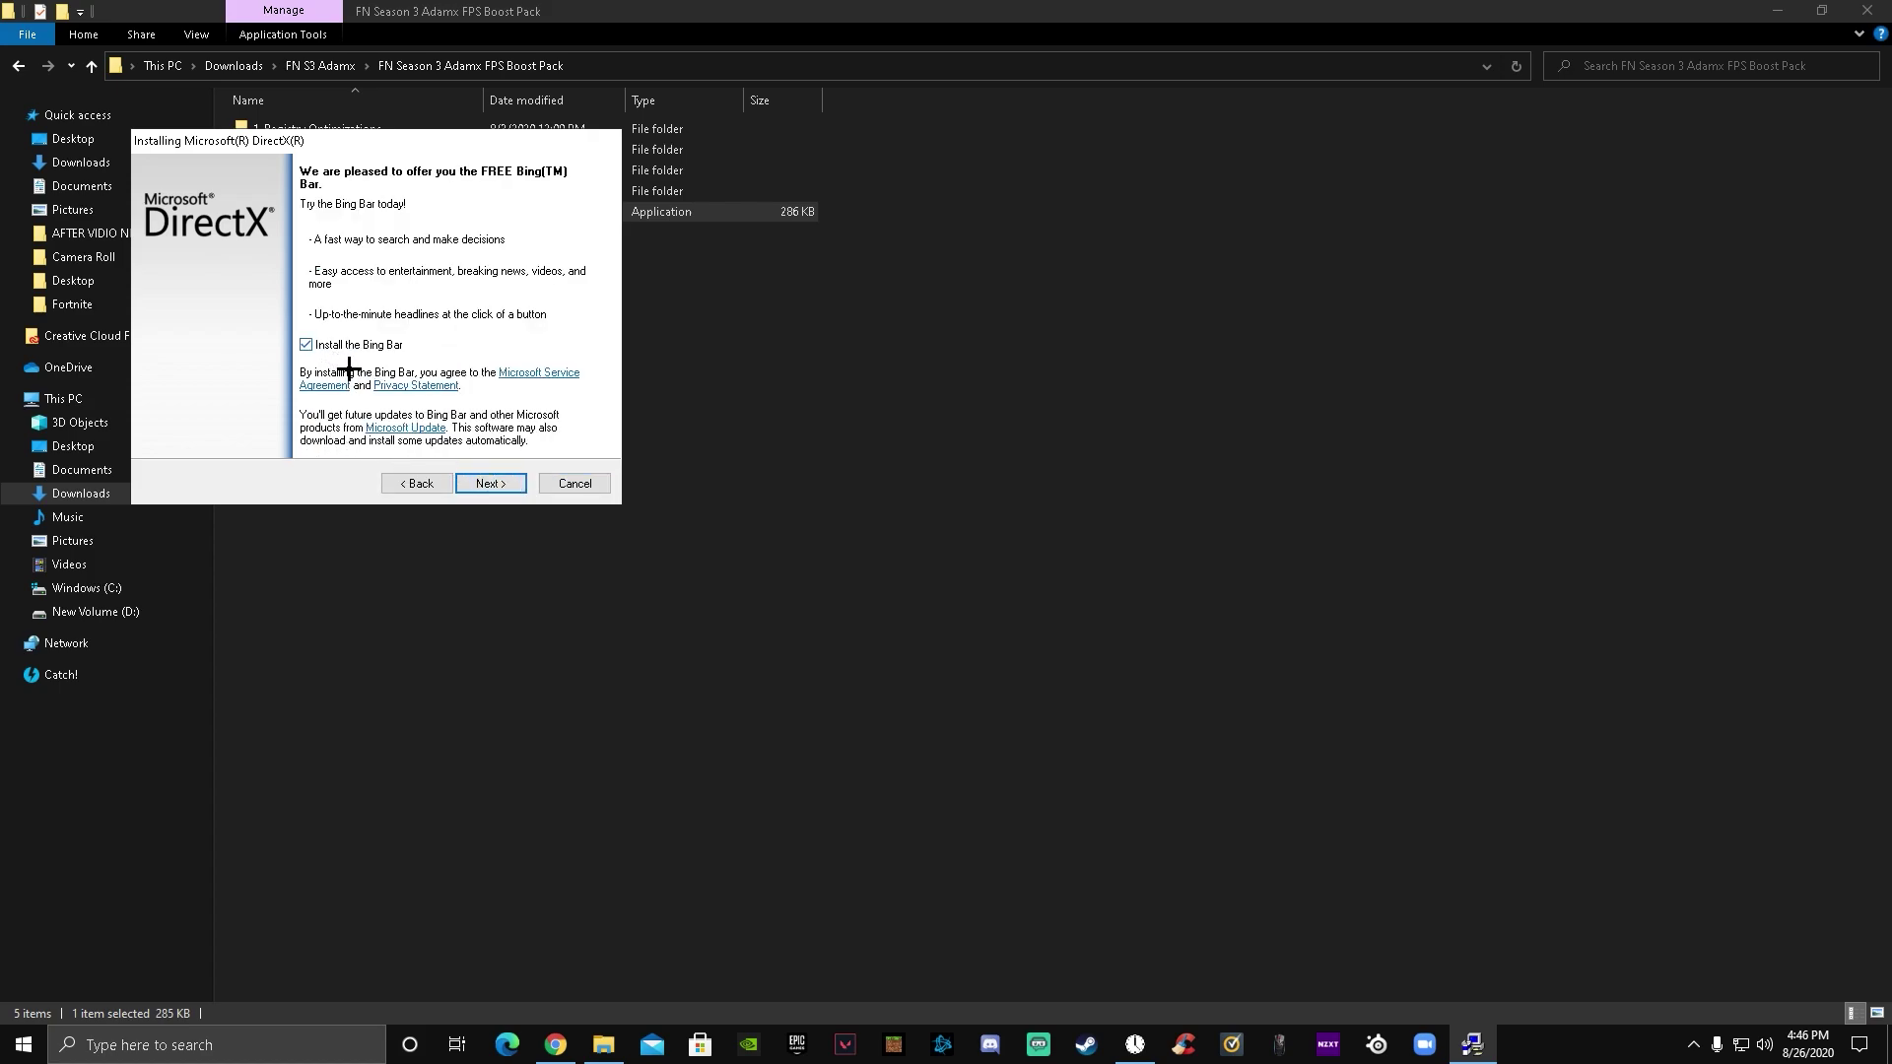
left_click(307, 346)
left_click(502, 487)
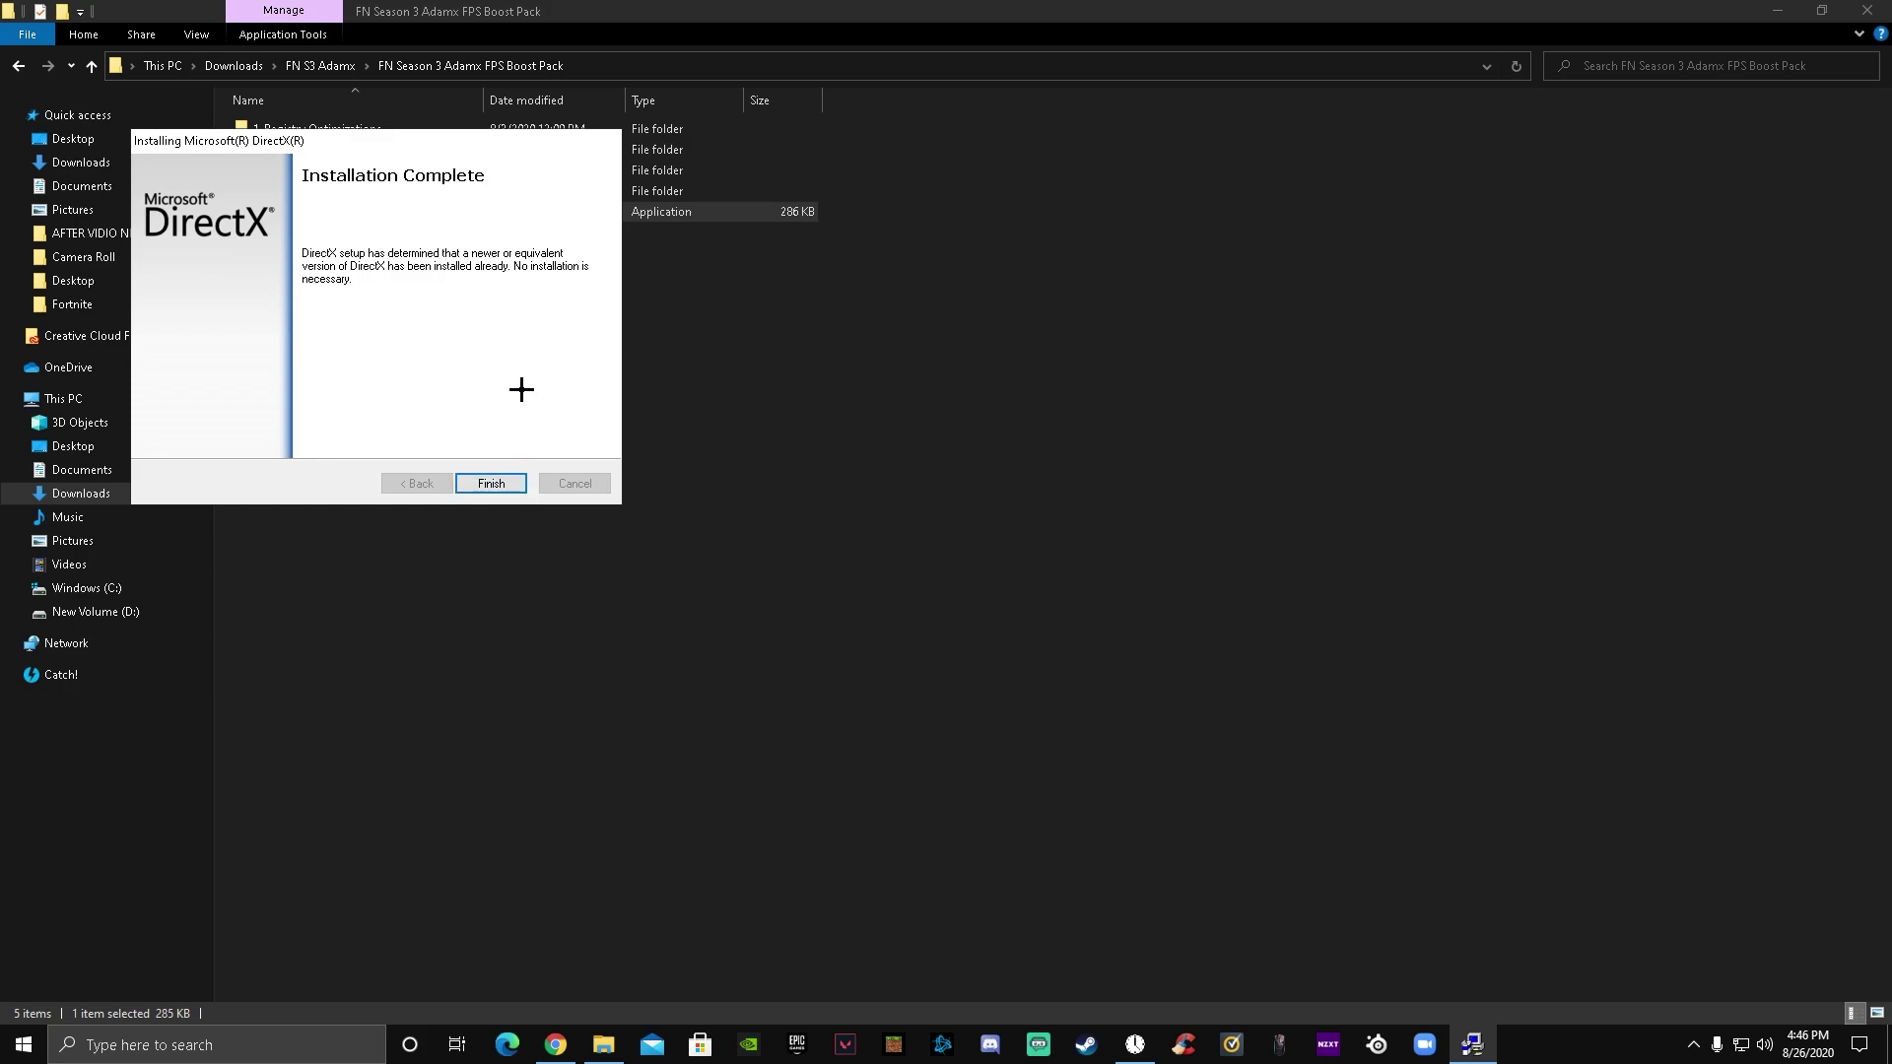
key("Return")
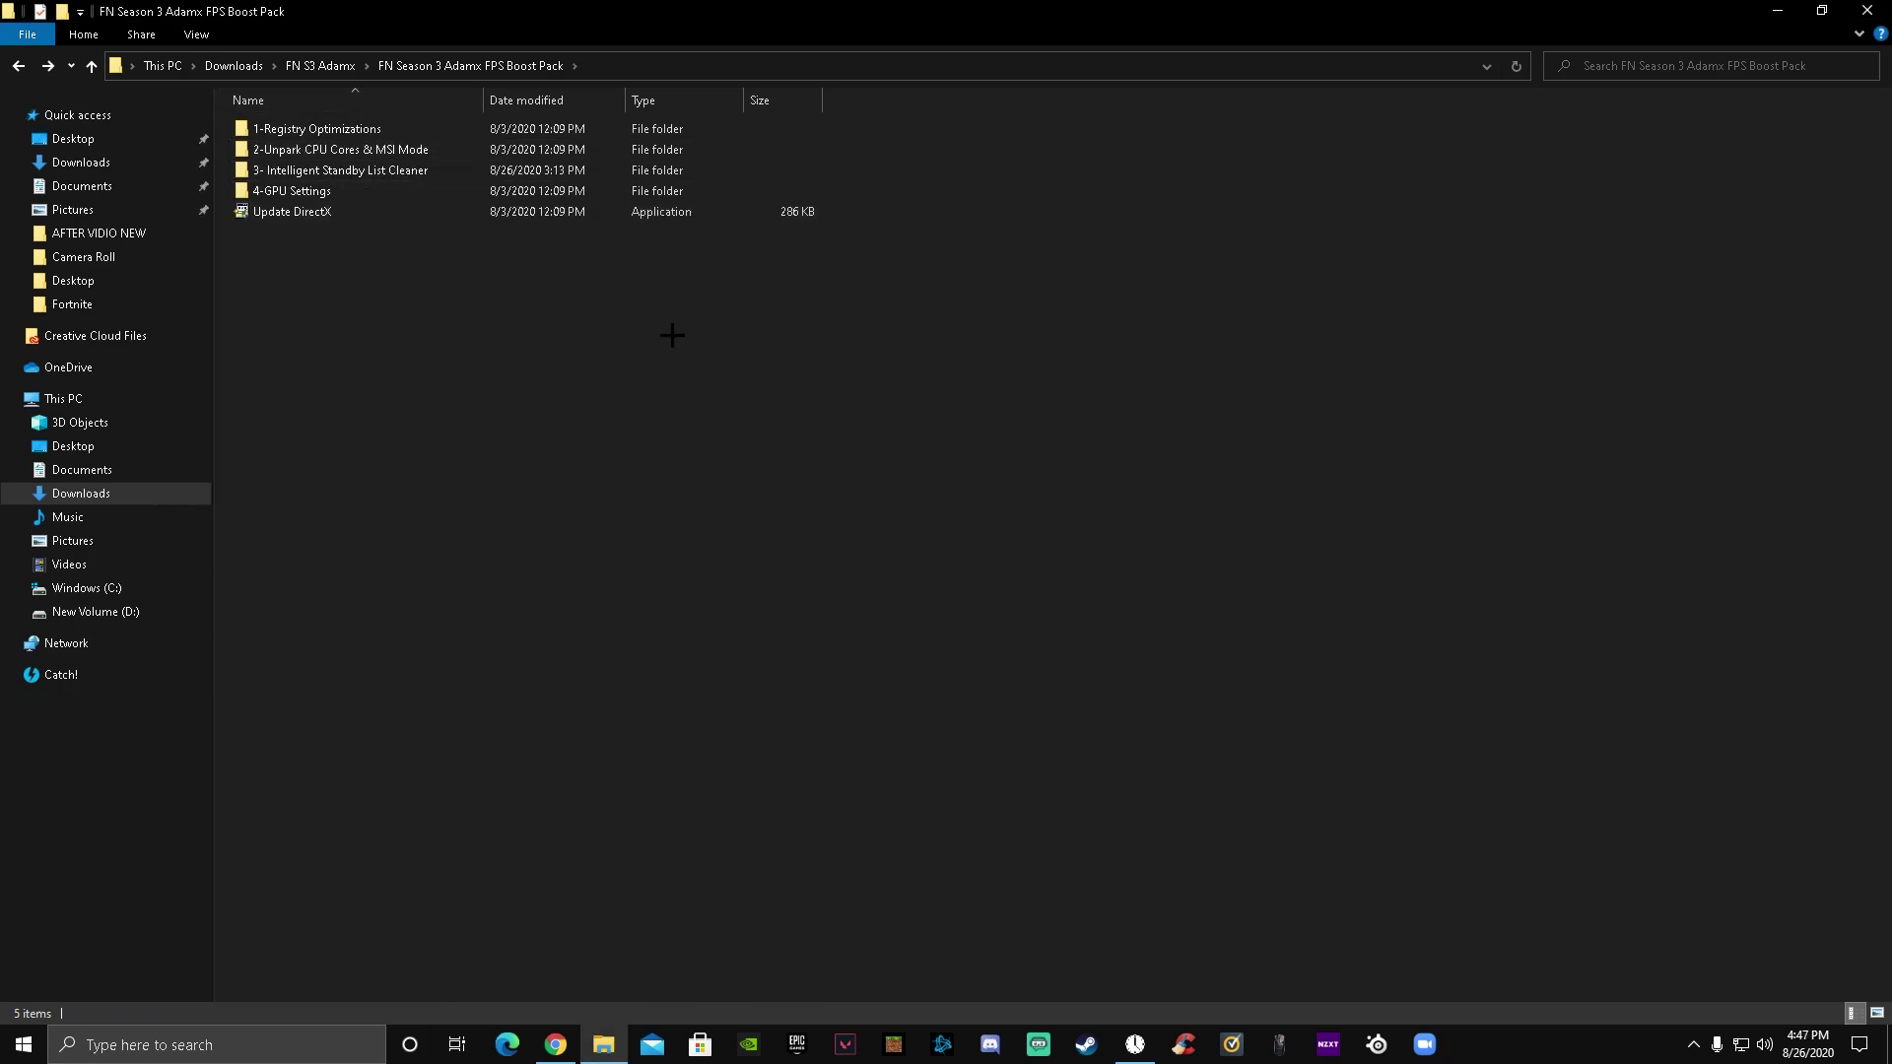
Step: Examine the NVIDIA Control Panel, Intel Graphics and AMD Software recommendation images in the 4-GPU Settings folder
double_click(378, 193)
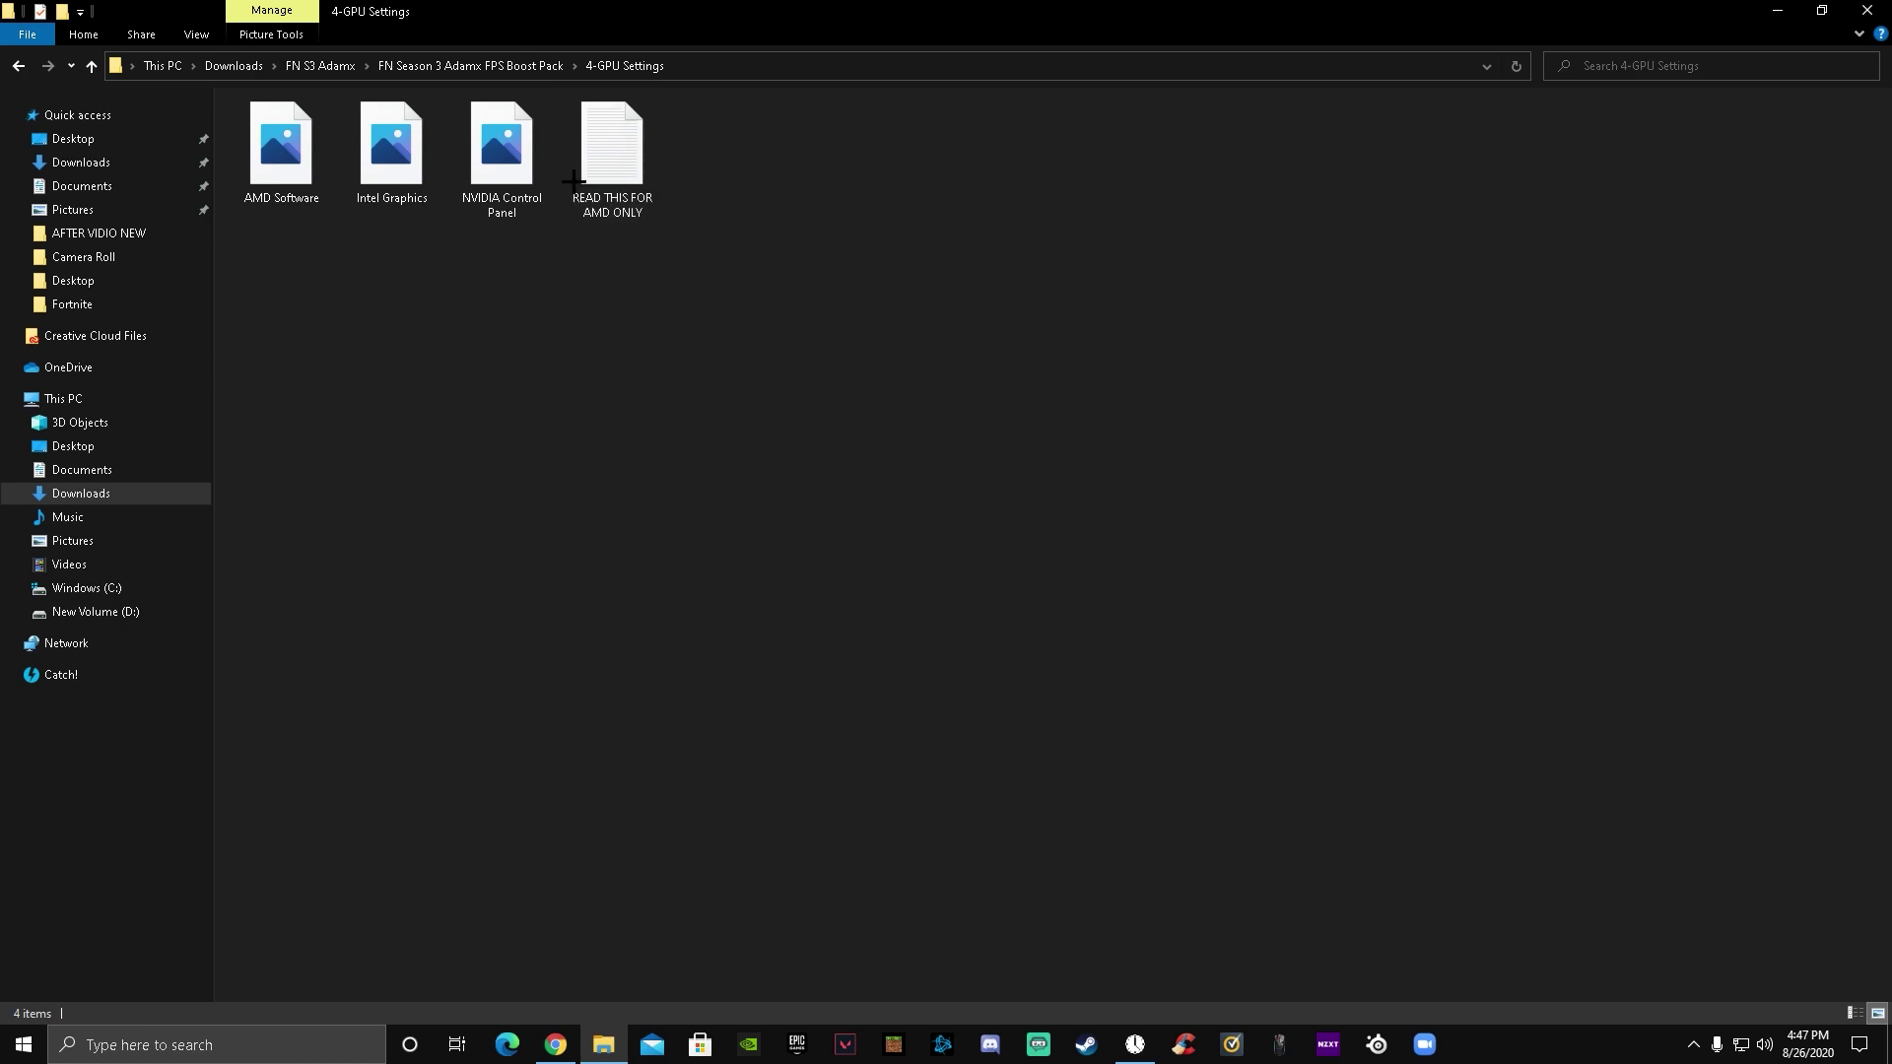
double_click(502, 150)
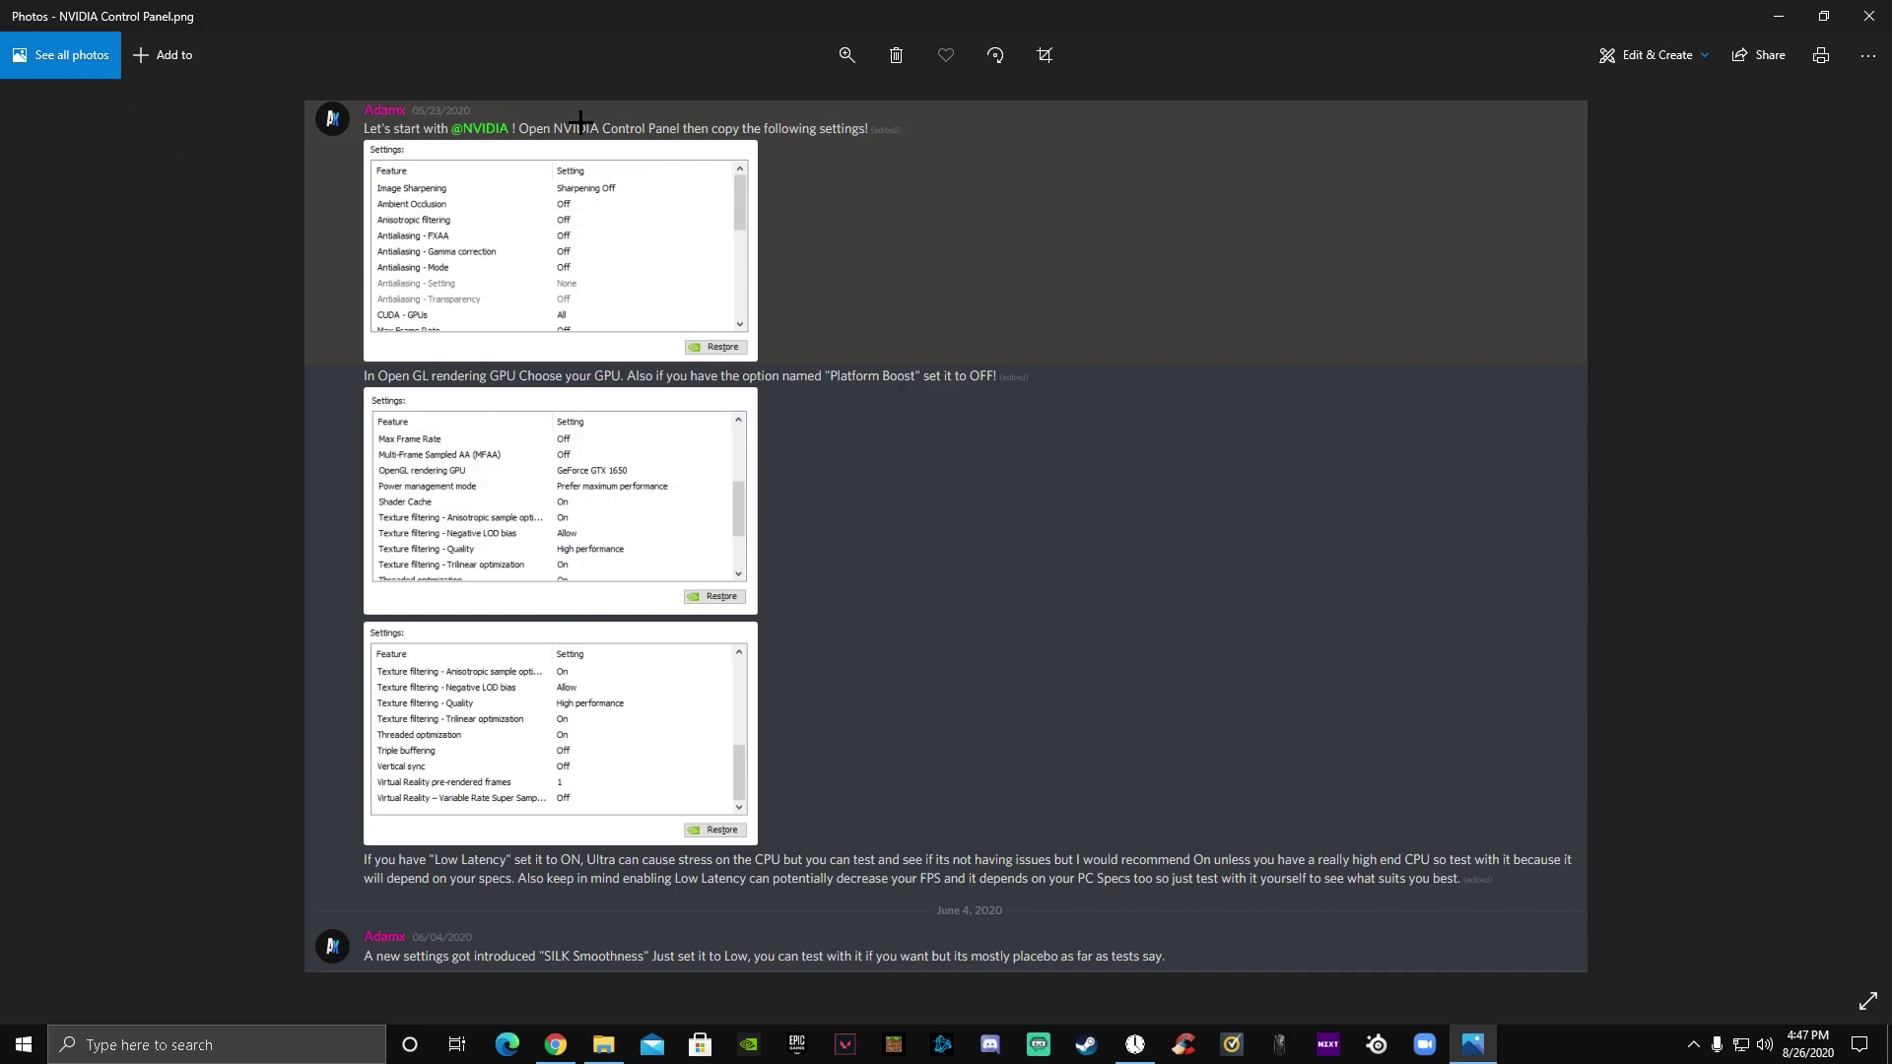
left_click(1779, 14)
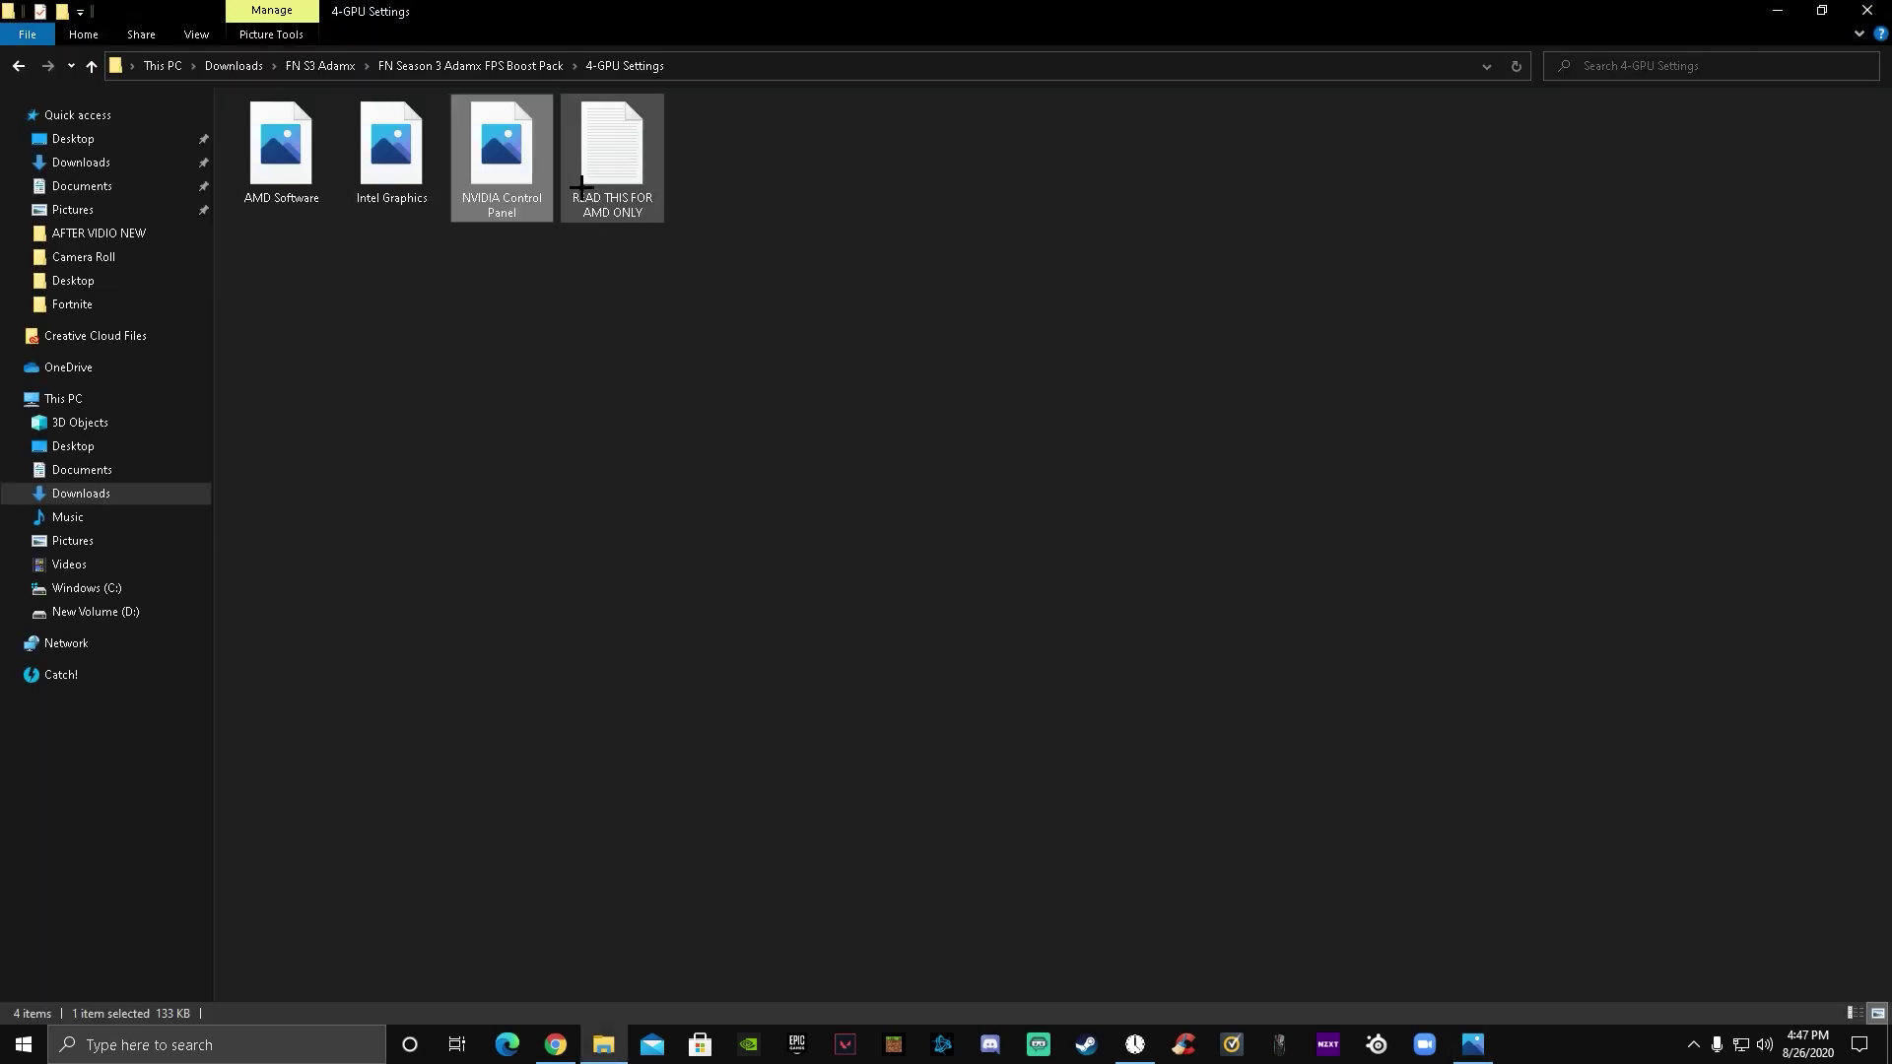
left_click(406, 179)
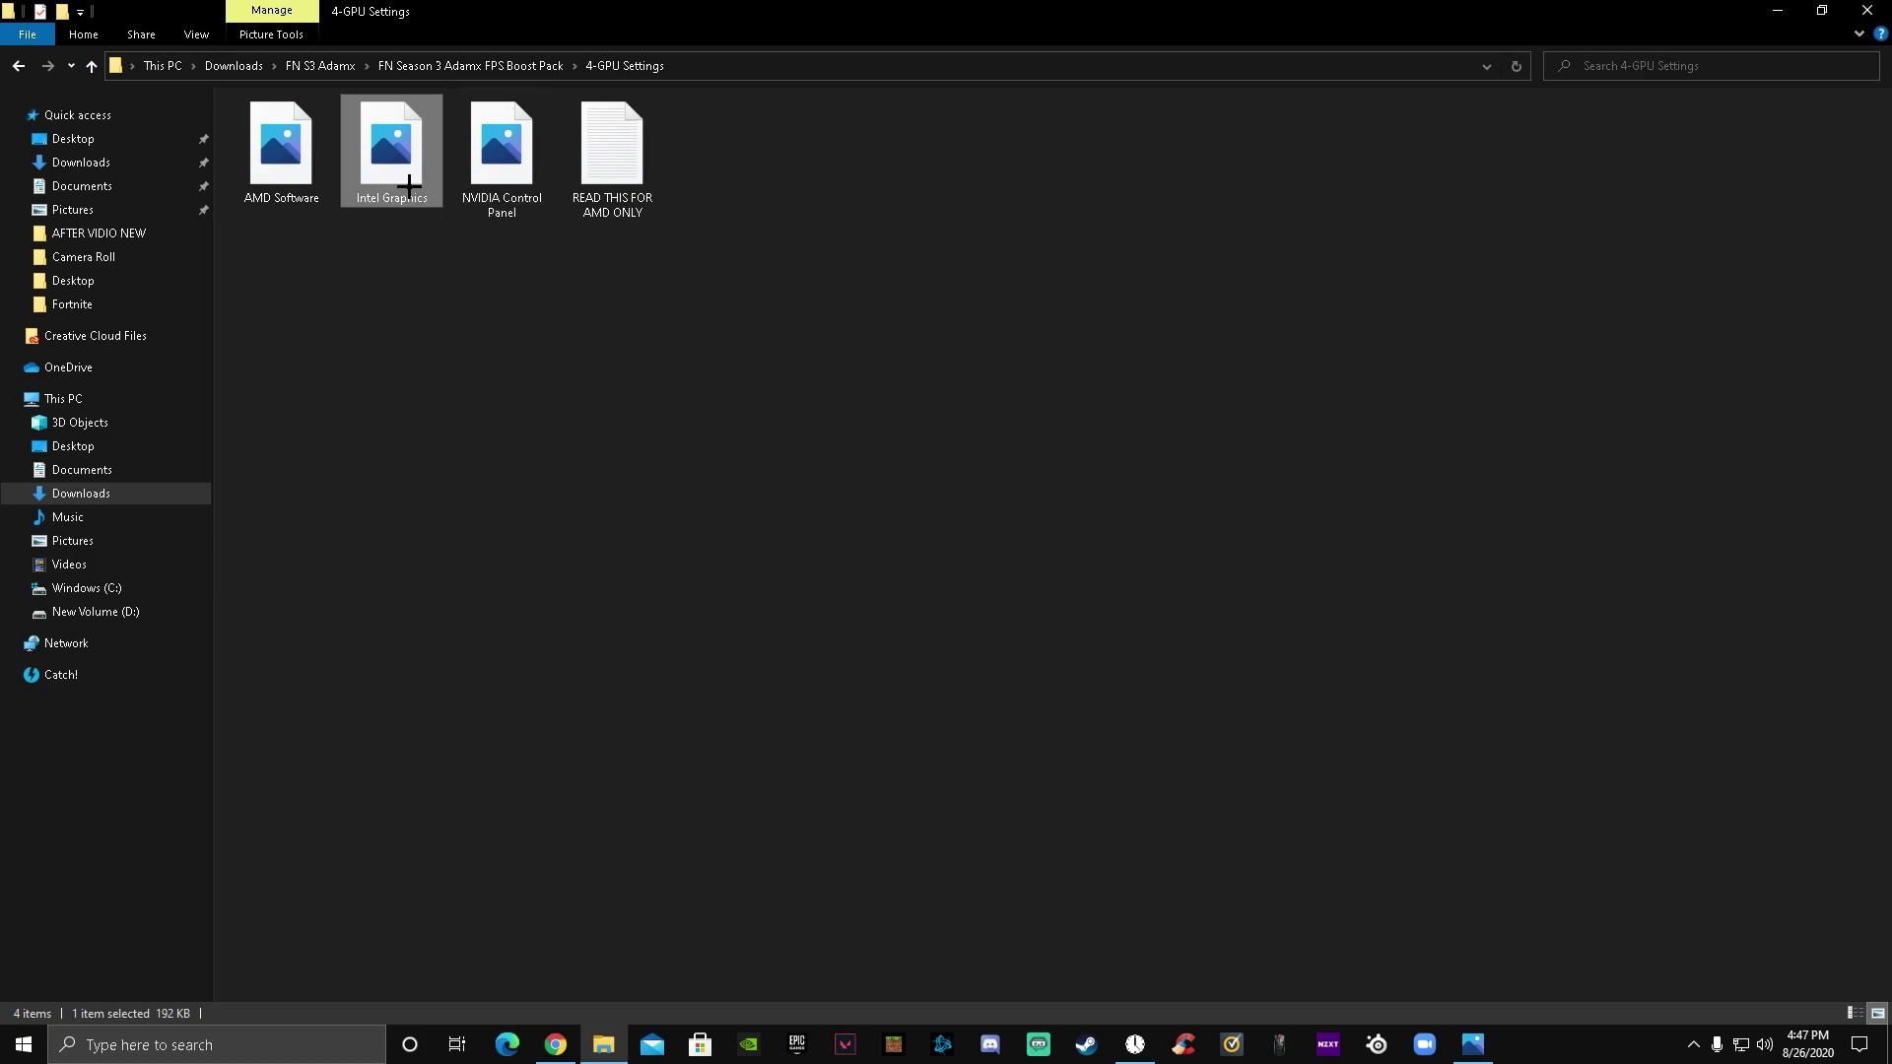
double_click(408, 186)
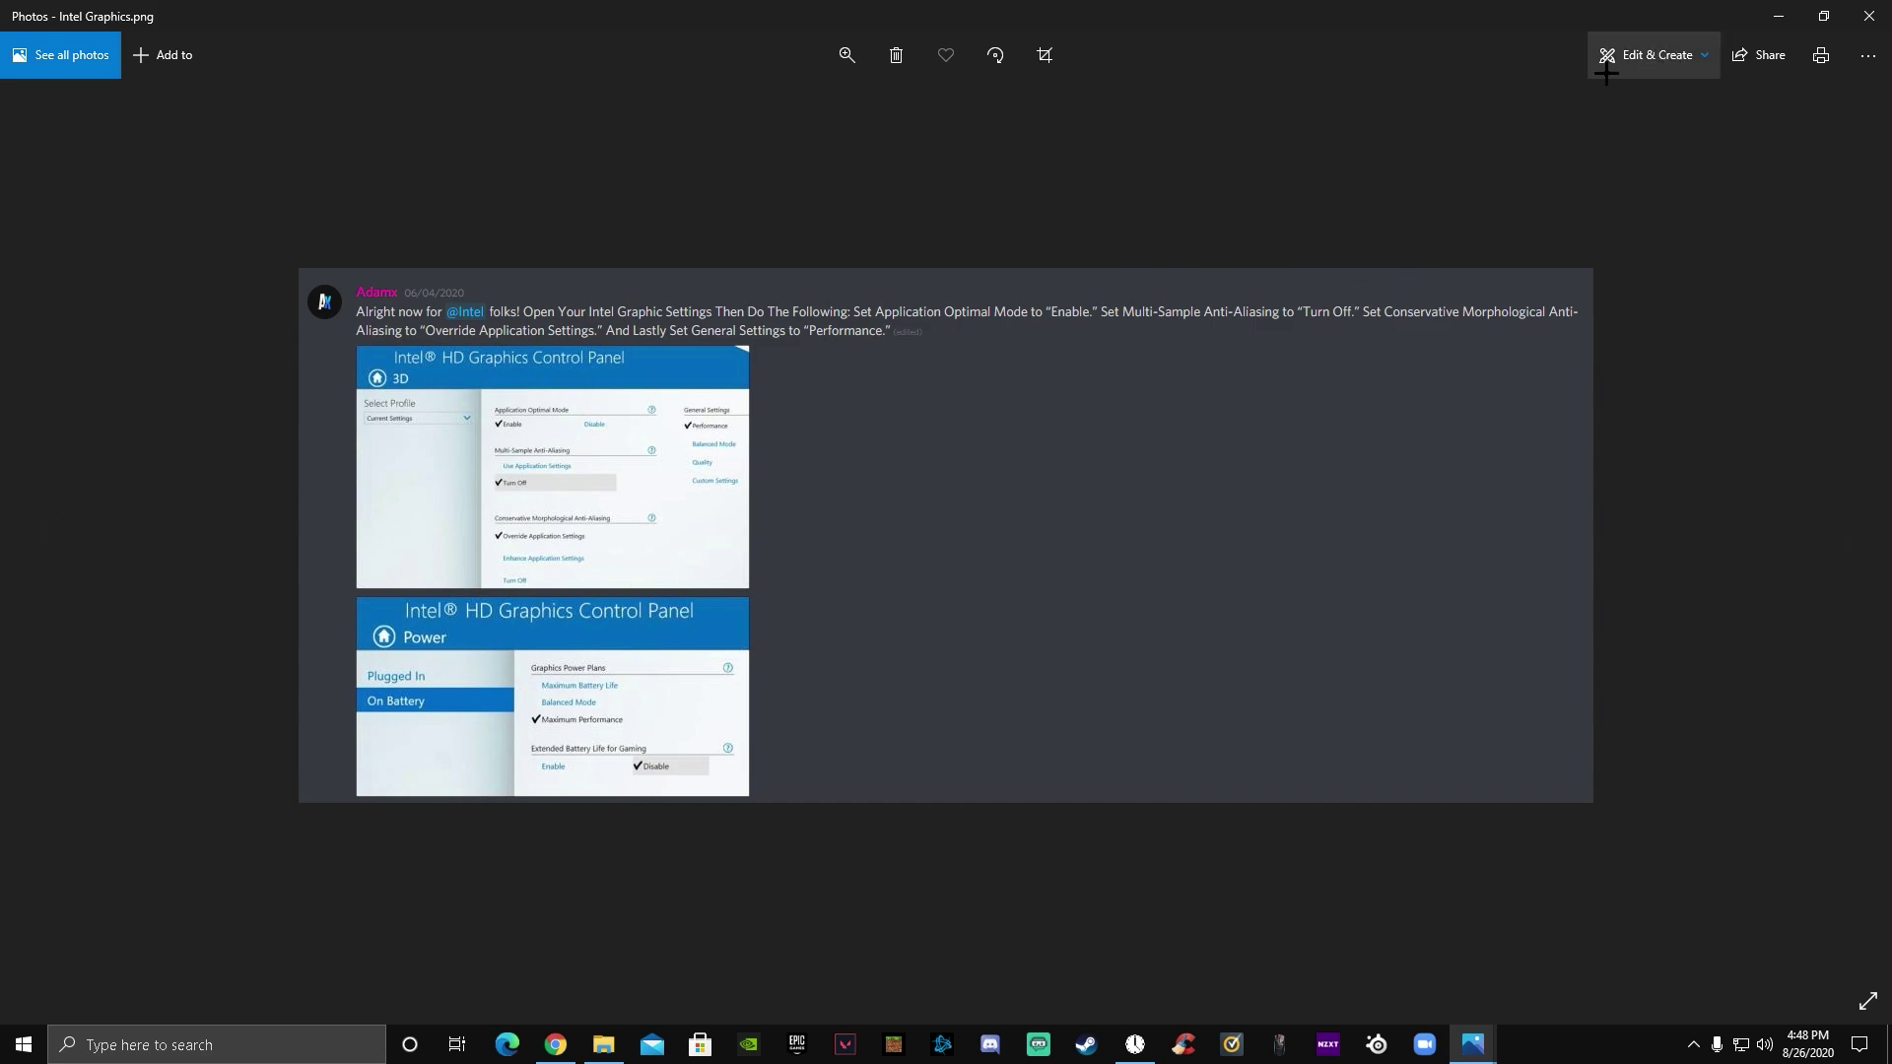
left_click(1778, 15)
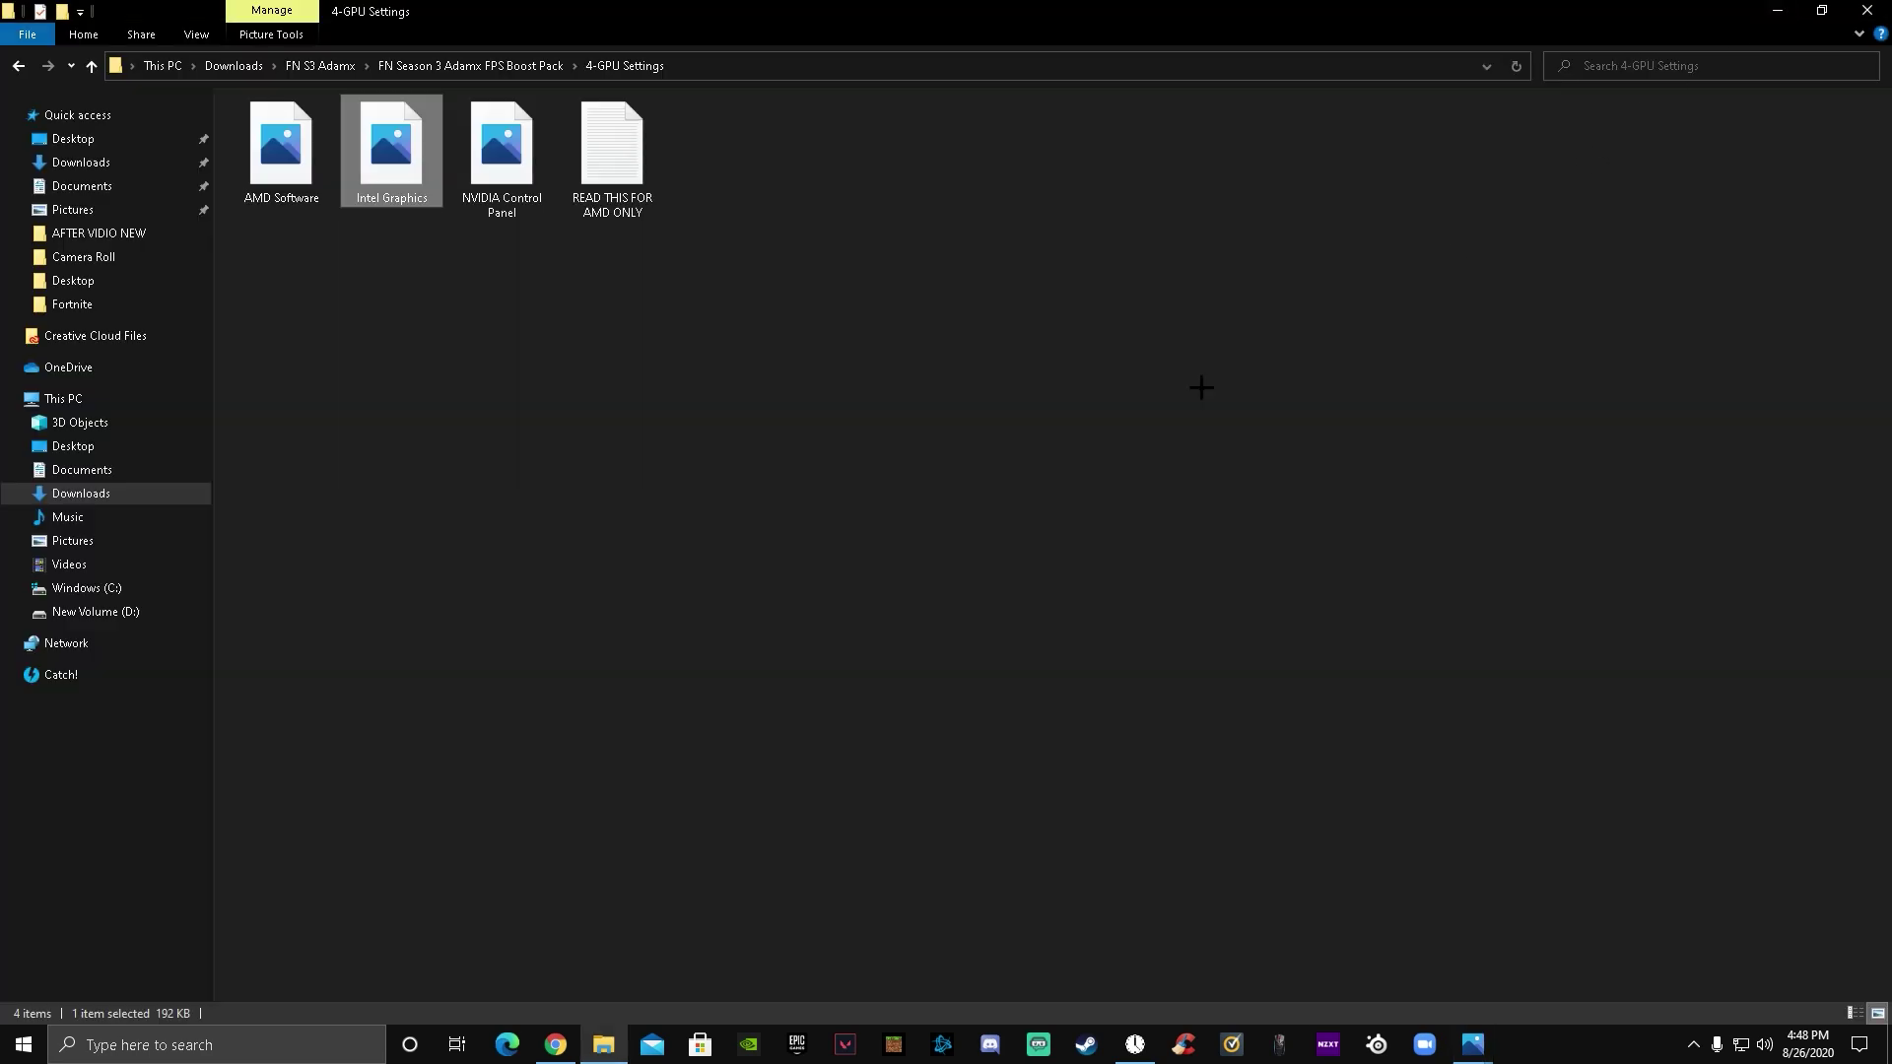
left_click(311, 169)
double_click(311, 169)
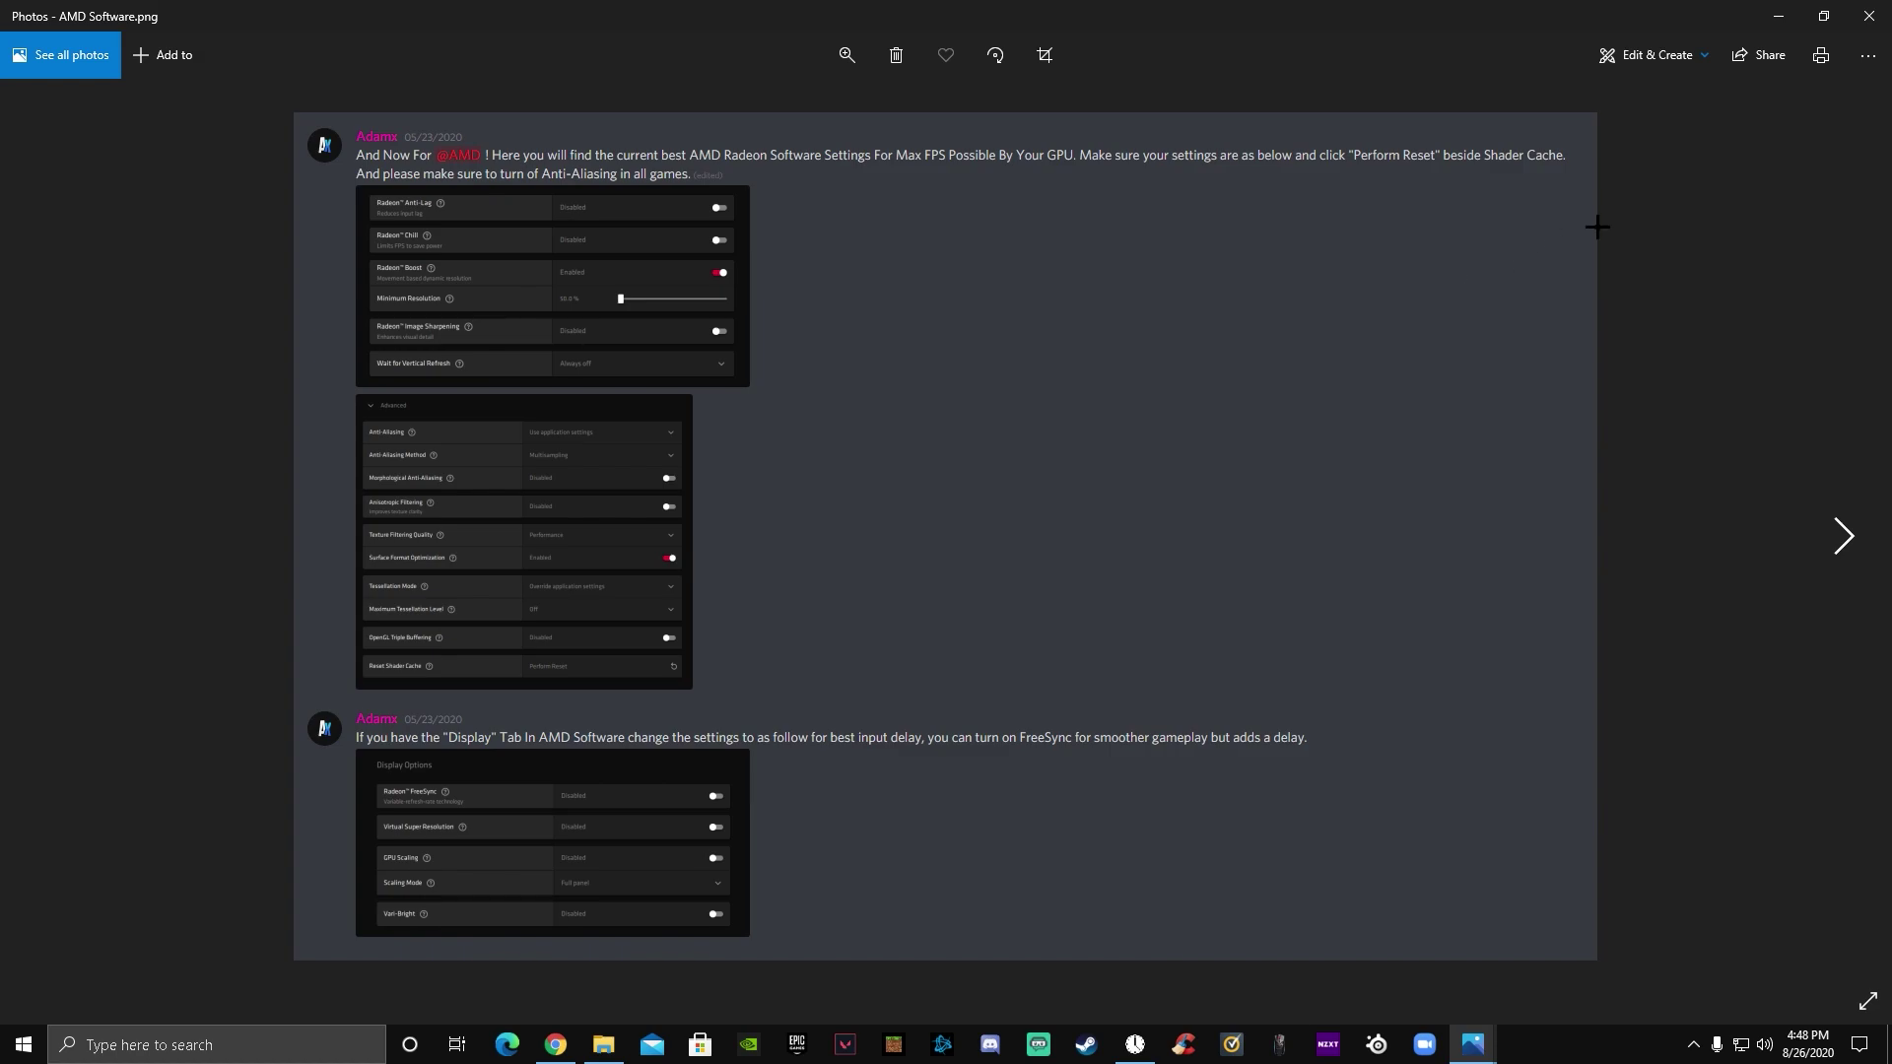
left_click(1778, 16)
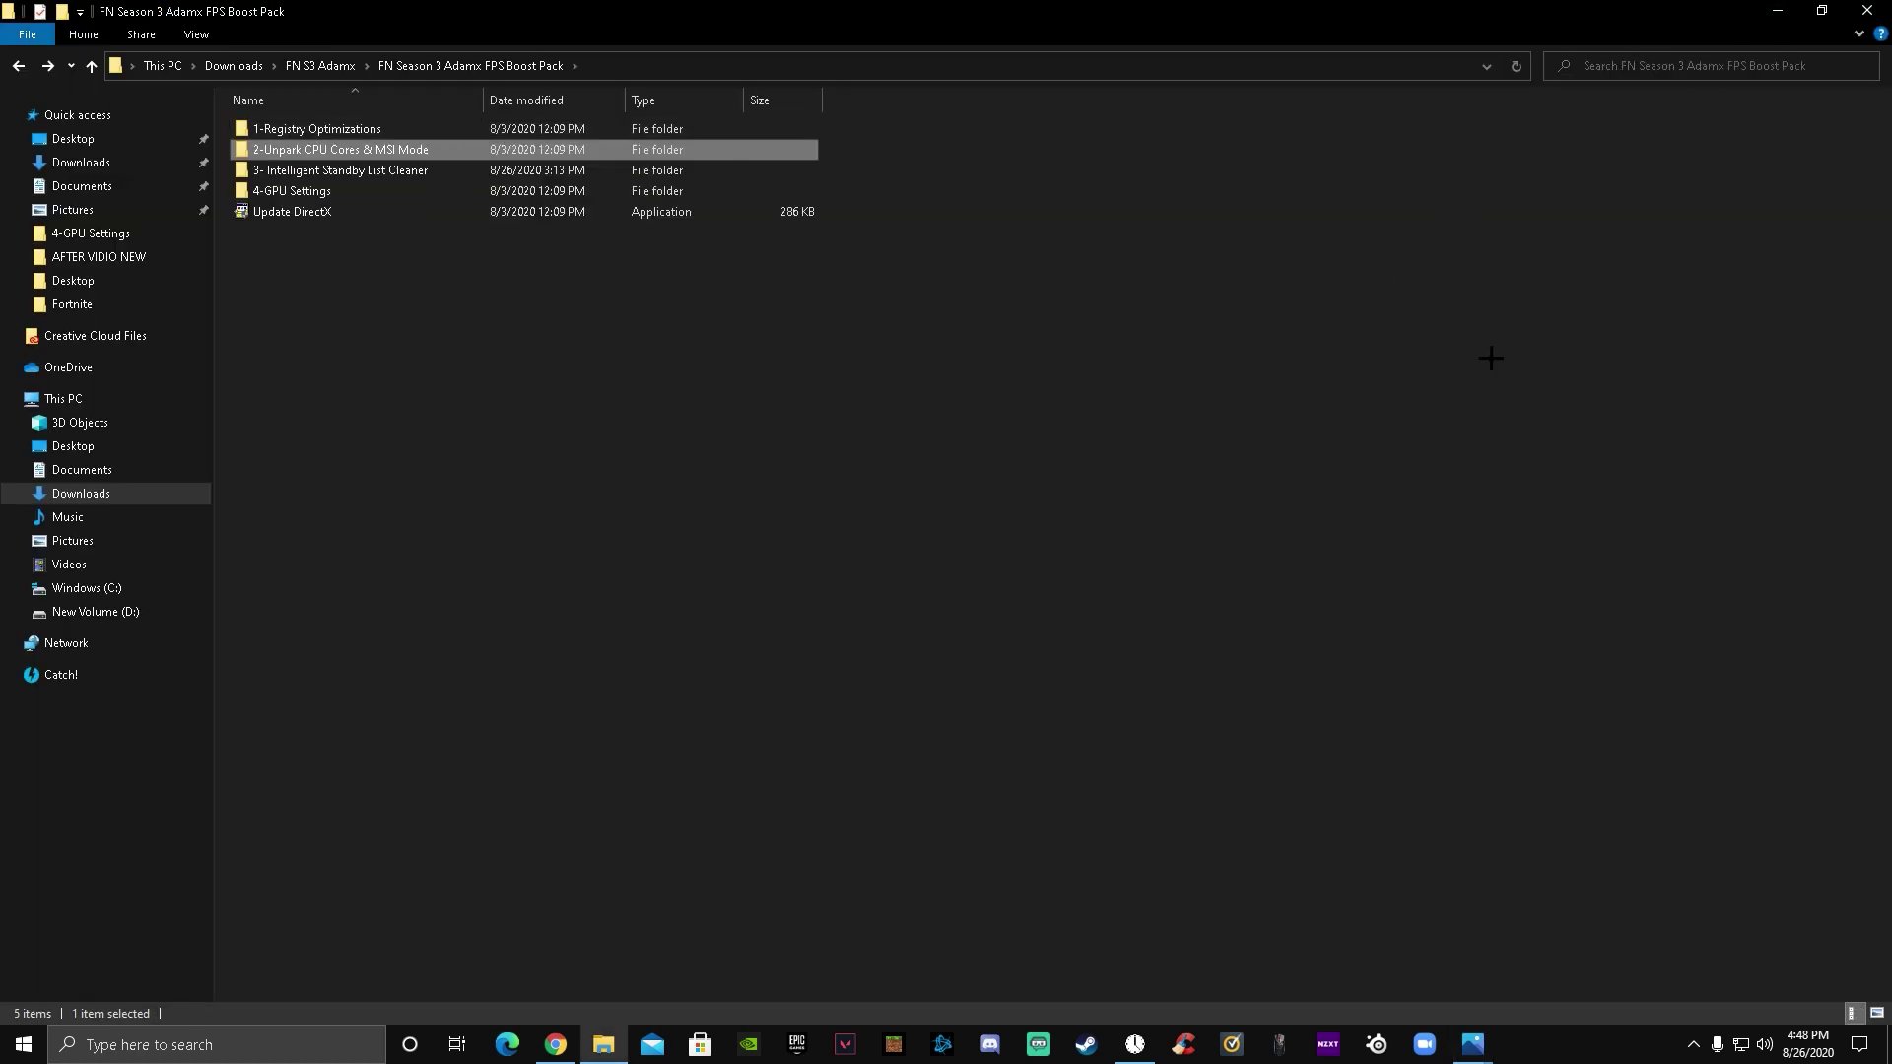
Step: Open the Optimizations folder inside 1-Registry Optimizations of the boost pack
left_click(402, 132)
double_click(402, 132)
left_click(392, 153)
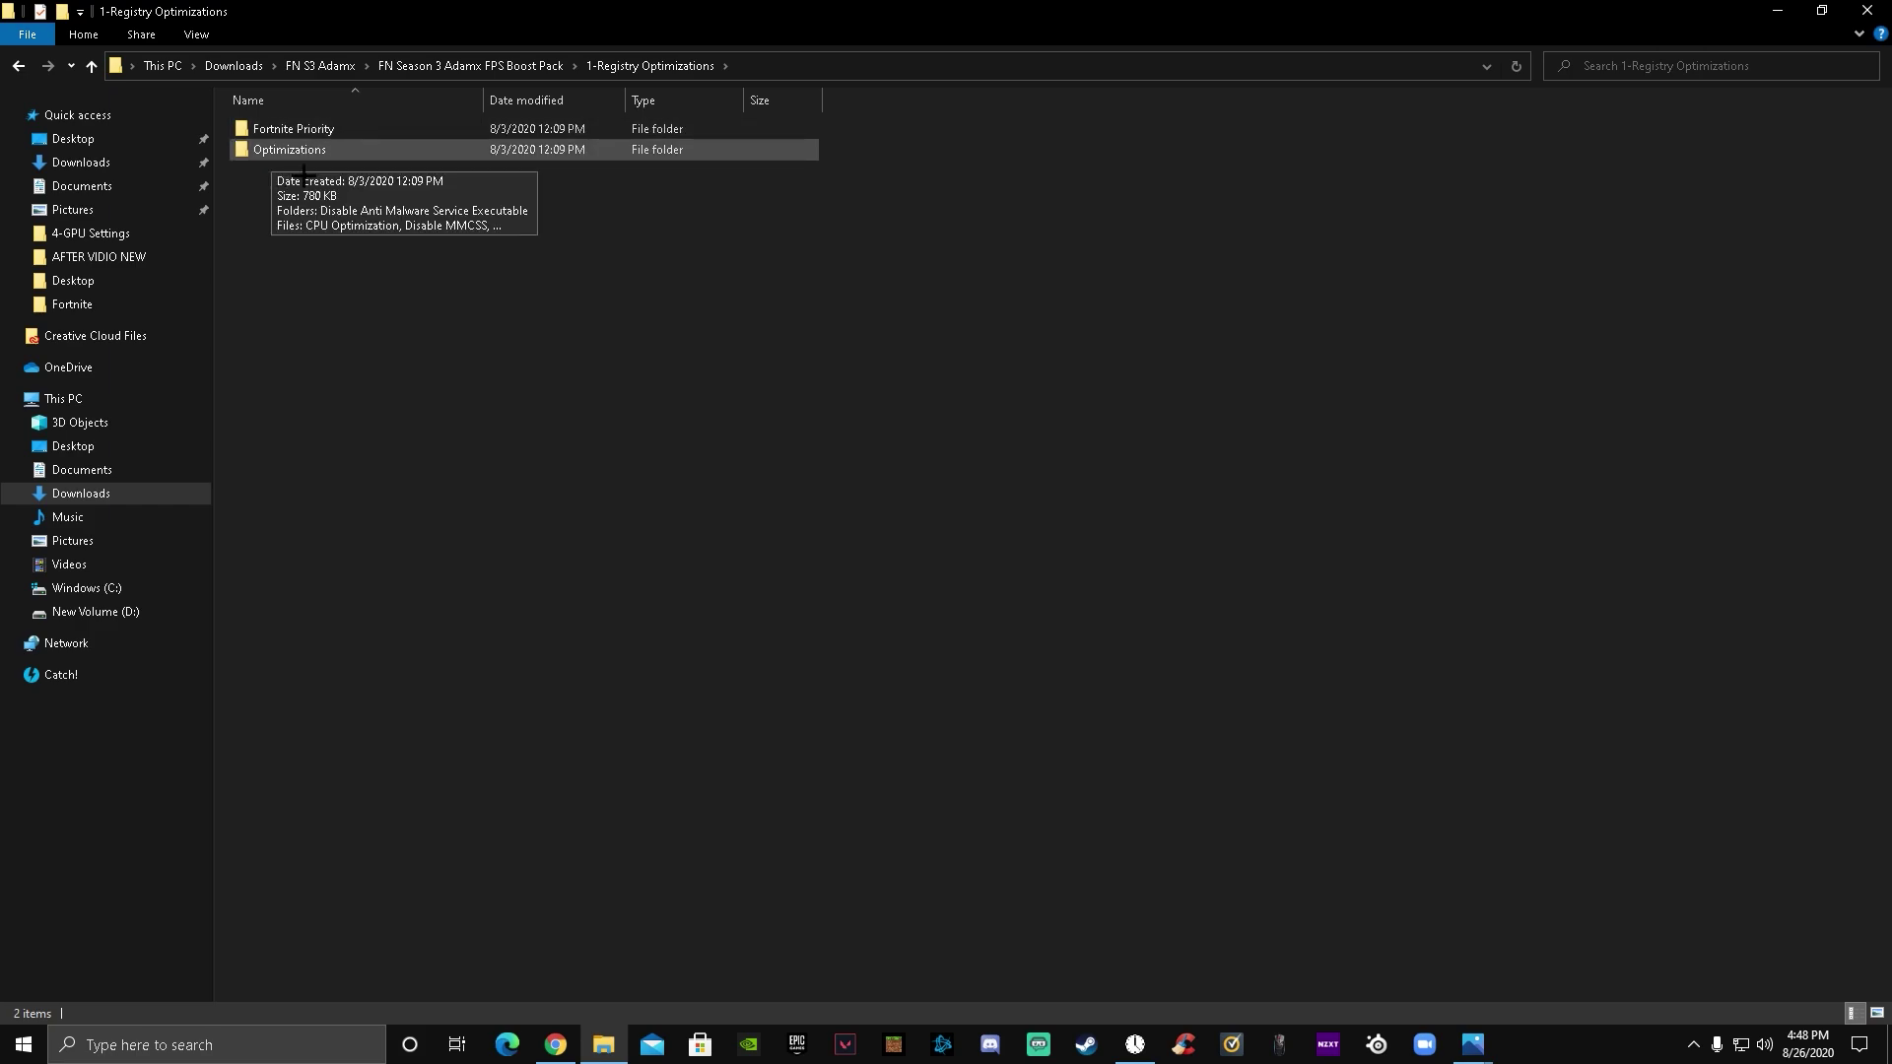
double_click(464, 165)
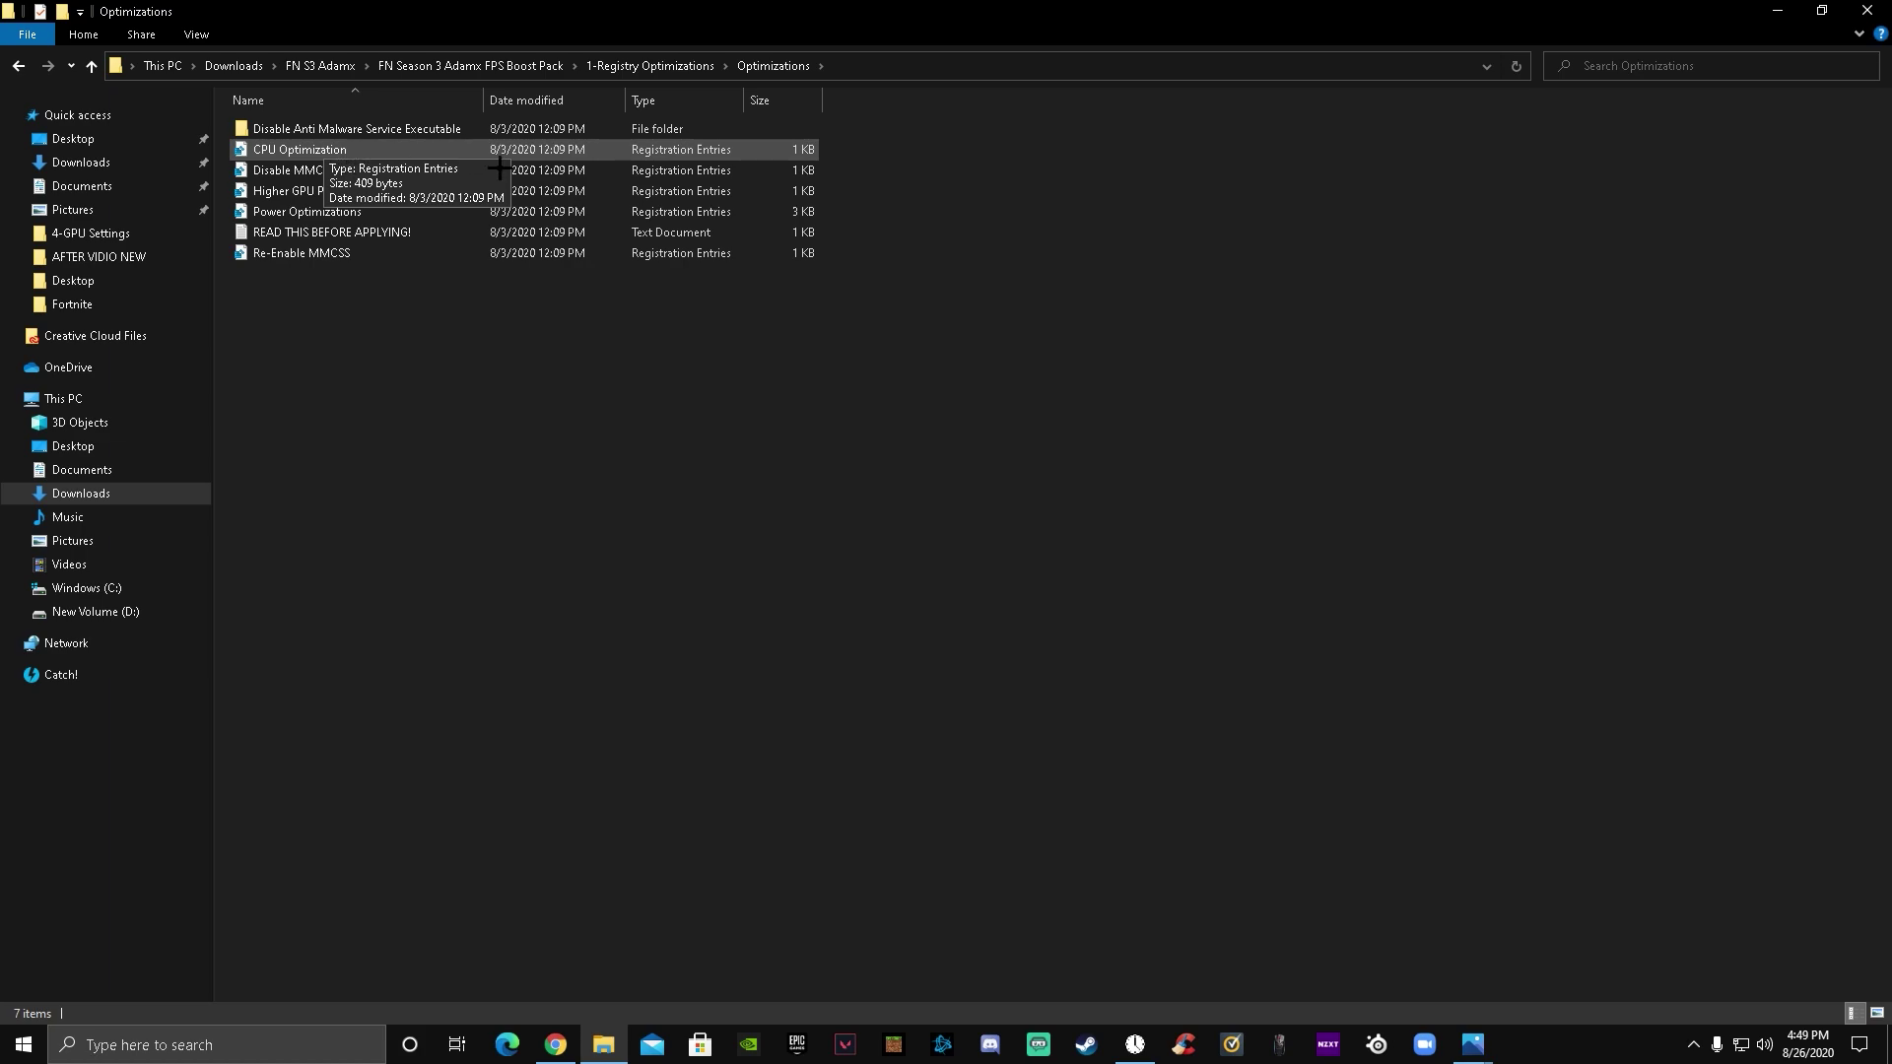
Step: Merge the CPU Optimization registration file into the registry, allowing it to run and make changes
double_click(354, 153)
left_click(986, 547)
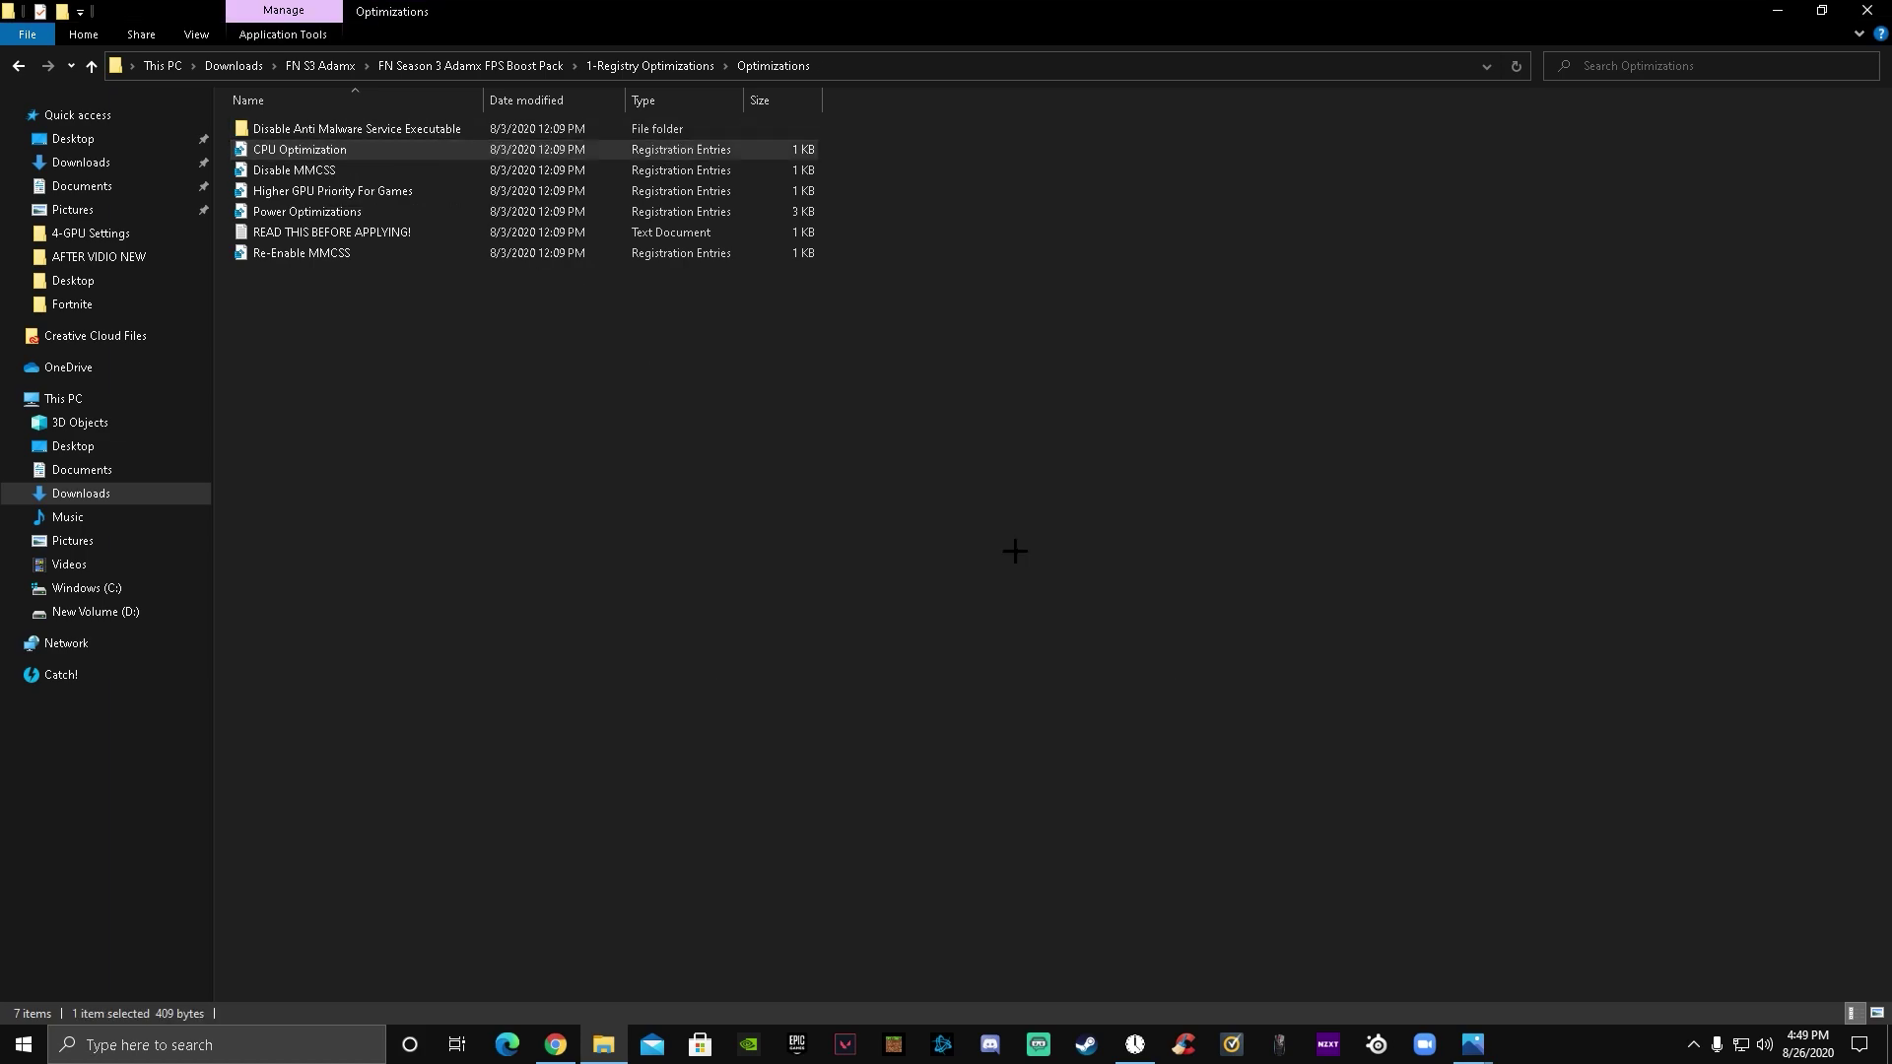
left_click(845, 642)
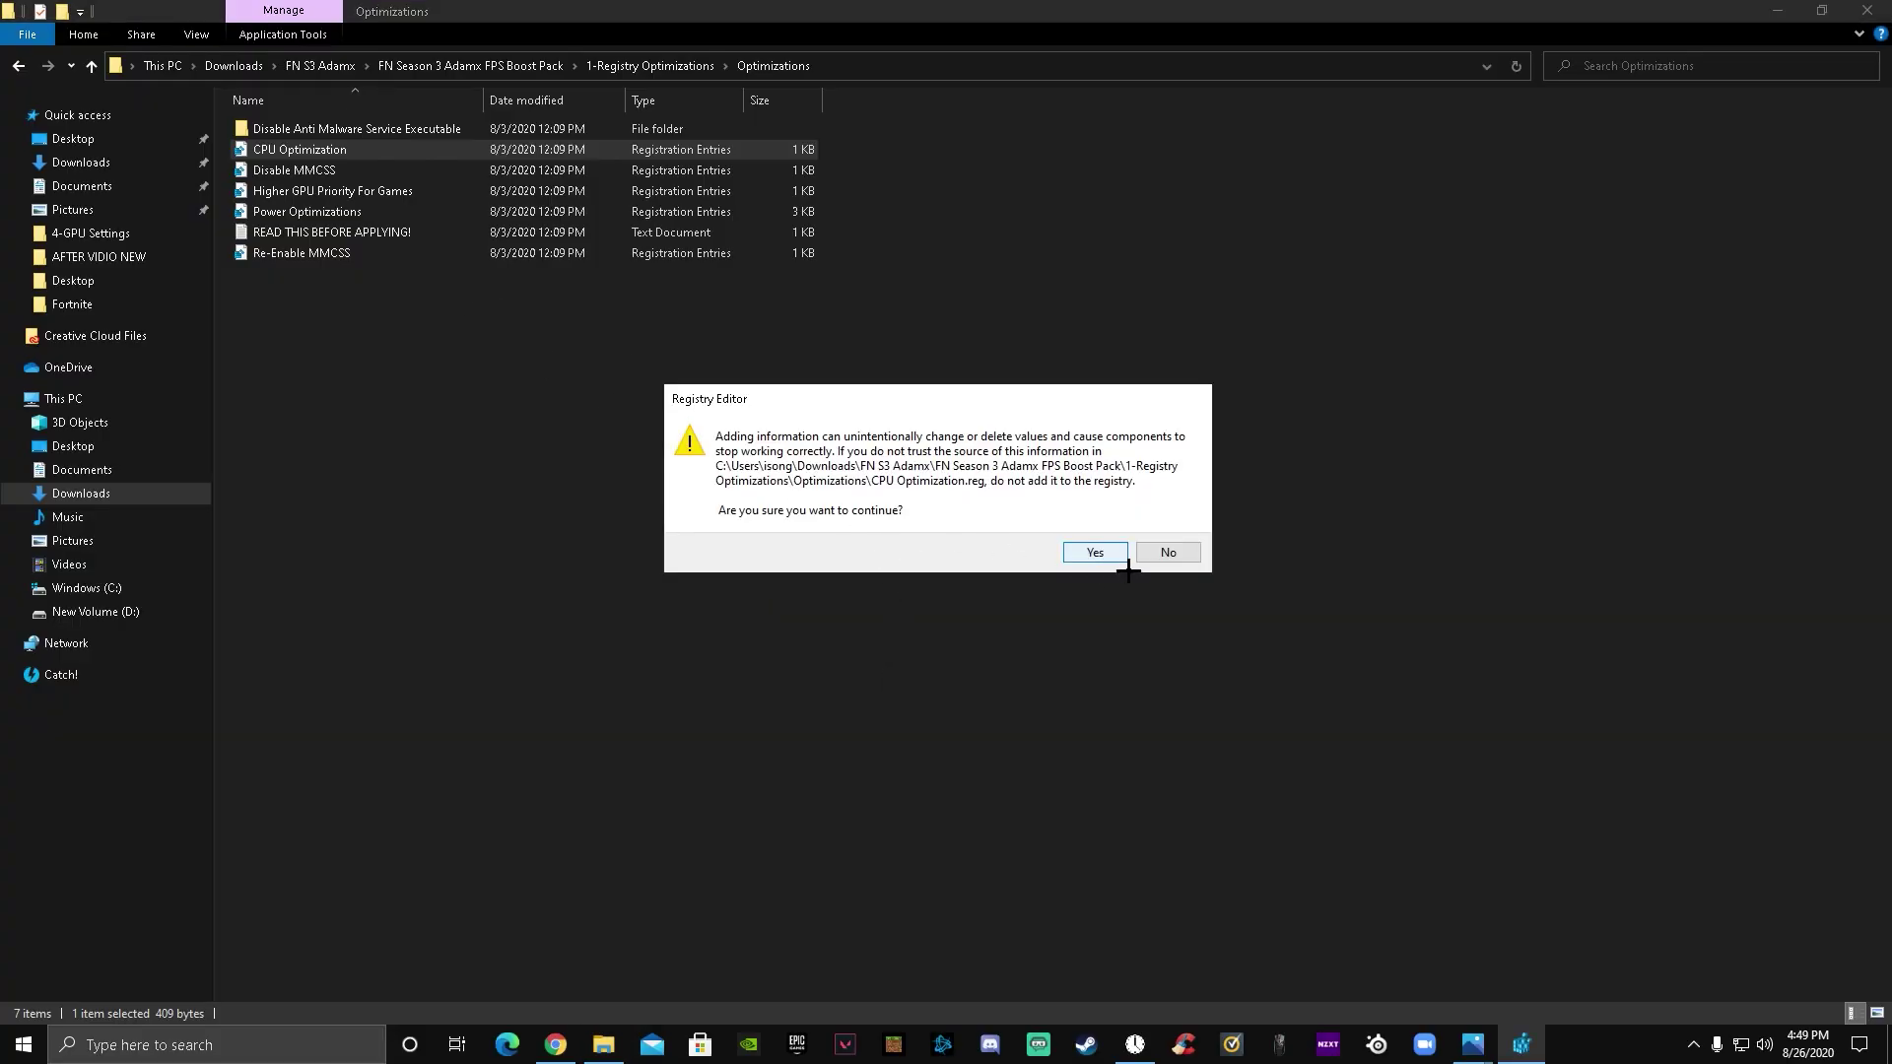
left_click(1099, 553)
left_click(1169, 541)
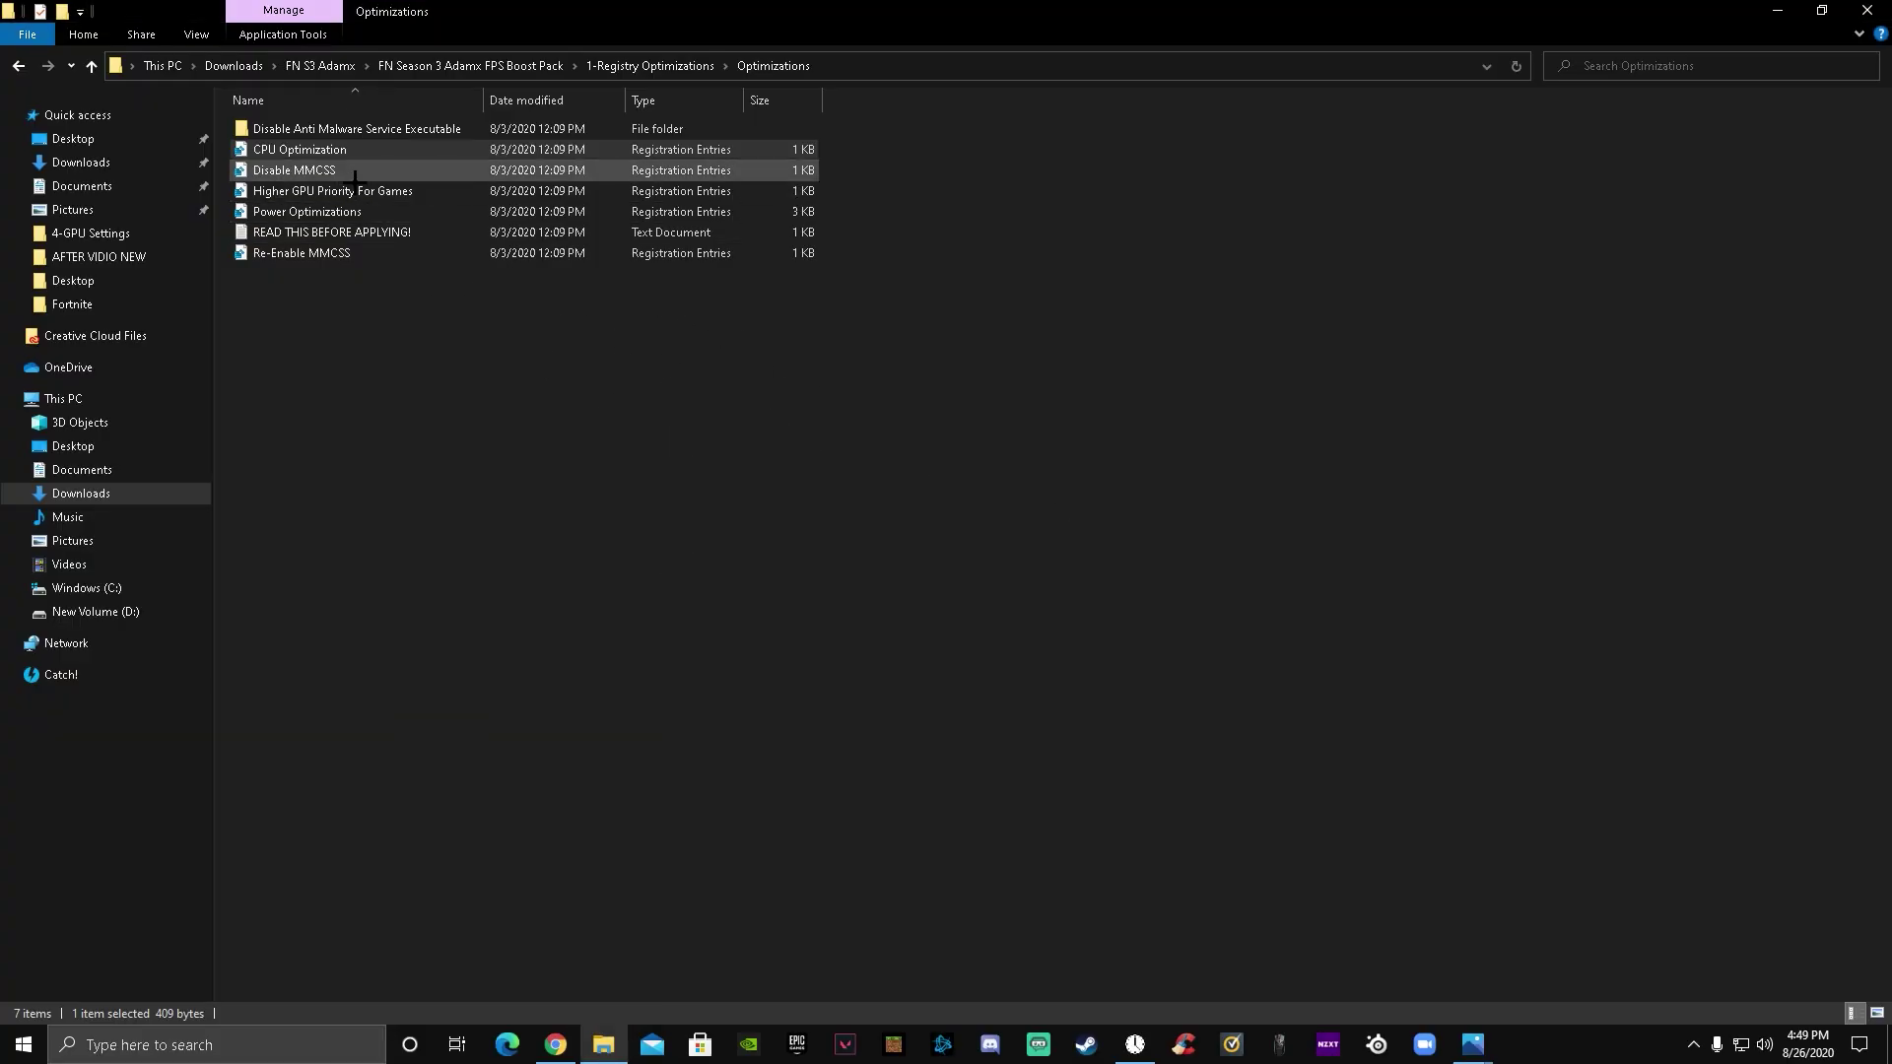
left_click(325, 171)
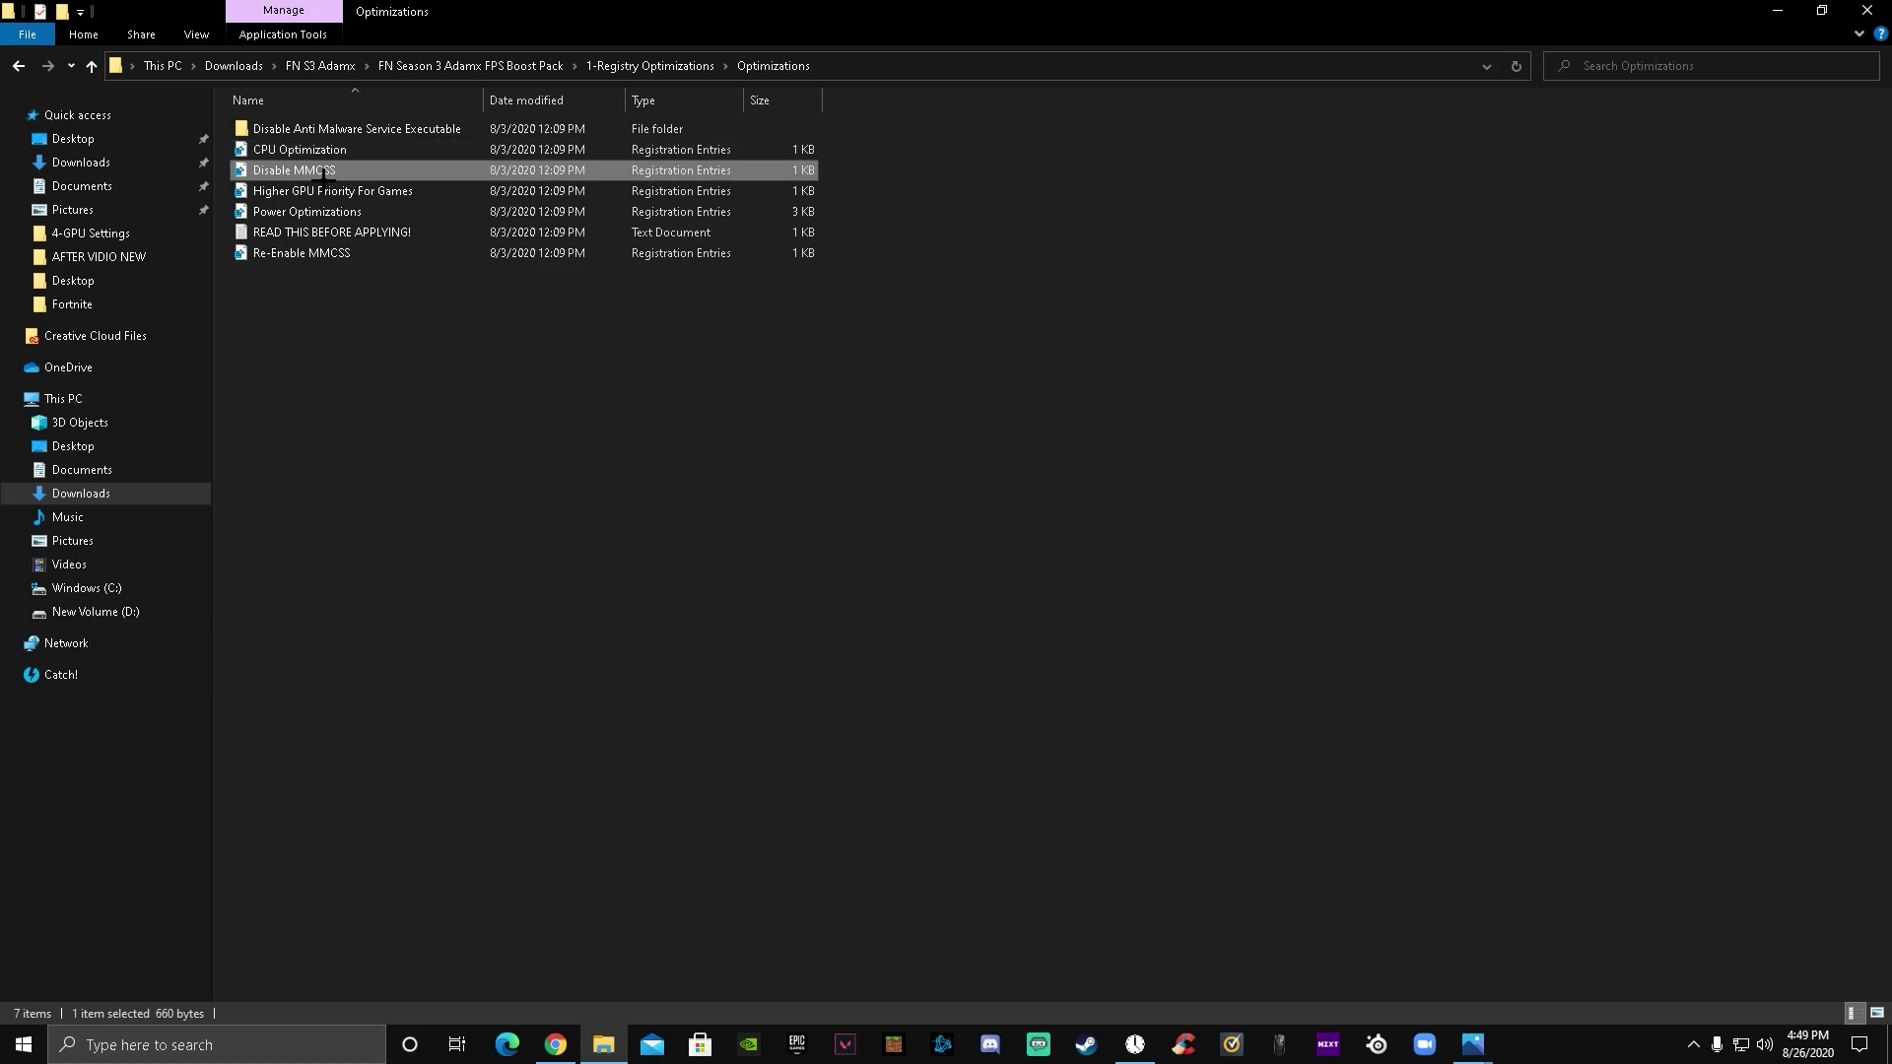
double_click(317, 172)
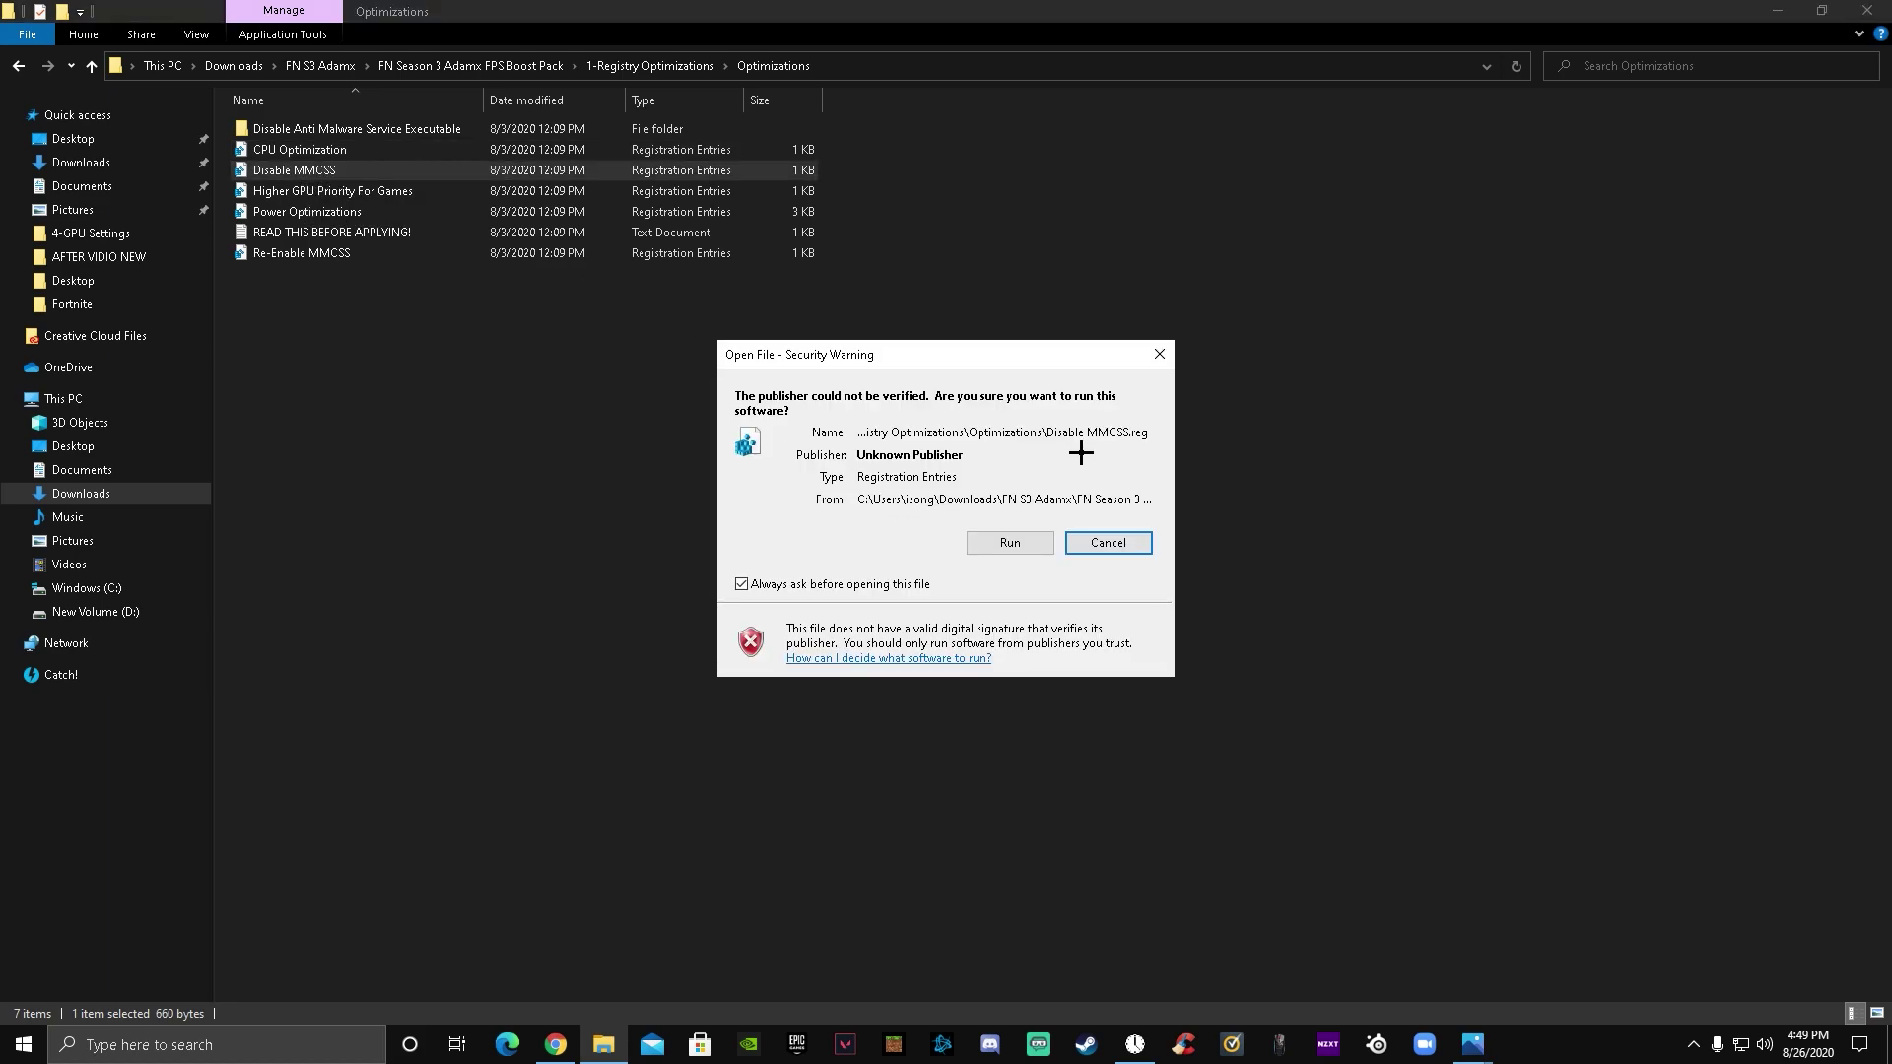
left_click(1159, 354)
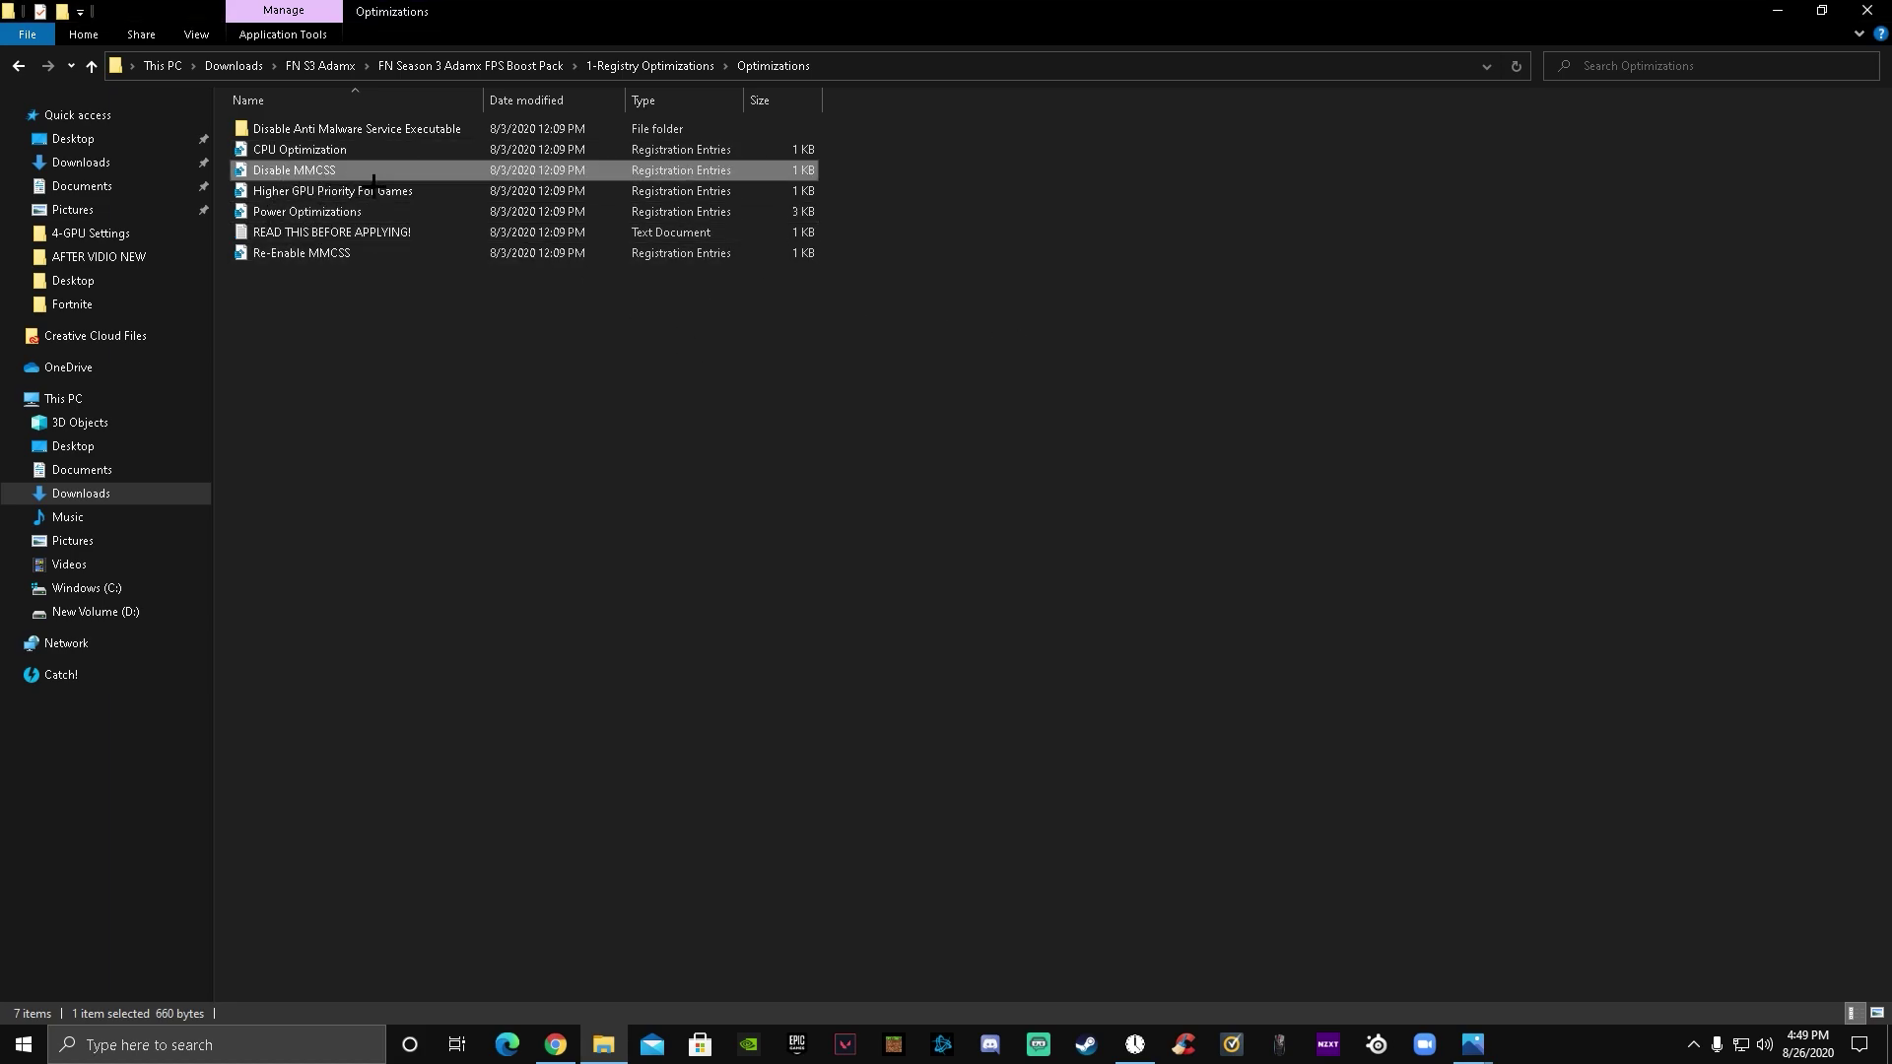
Step: Merge the Higher GPU Priority For Games registration file into the registry, approving the security and permission requests
left_click(335, 193)
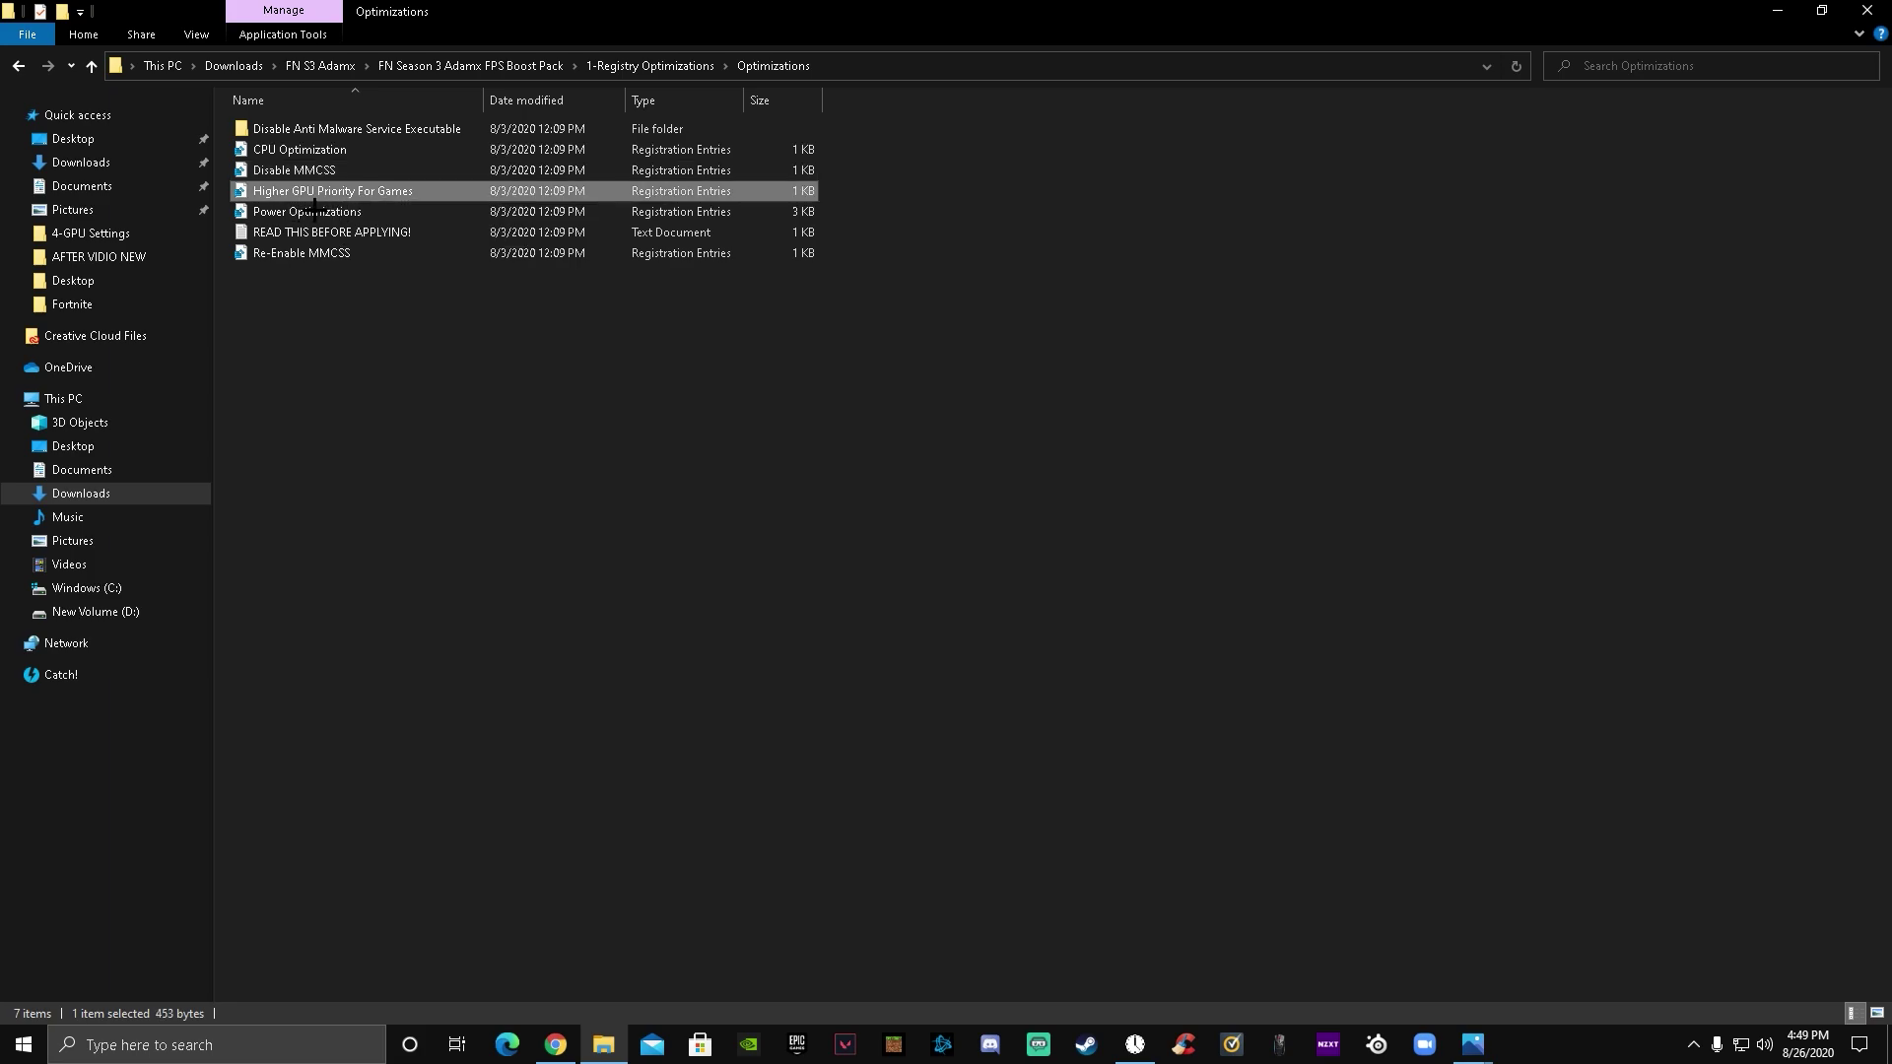
double_click(449, 197)
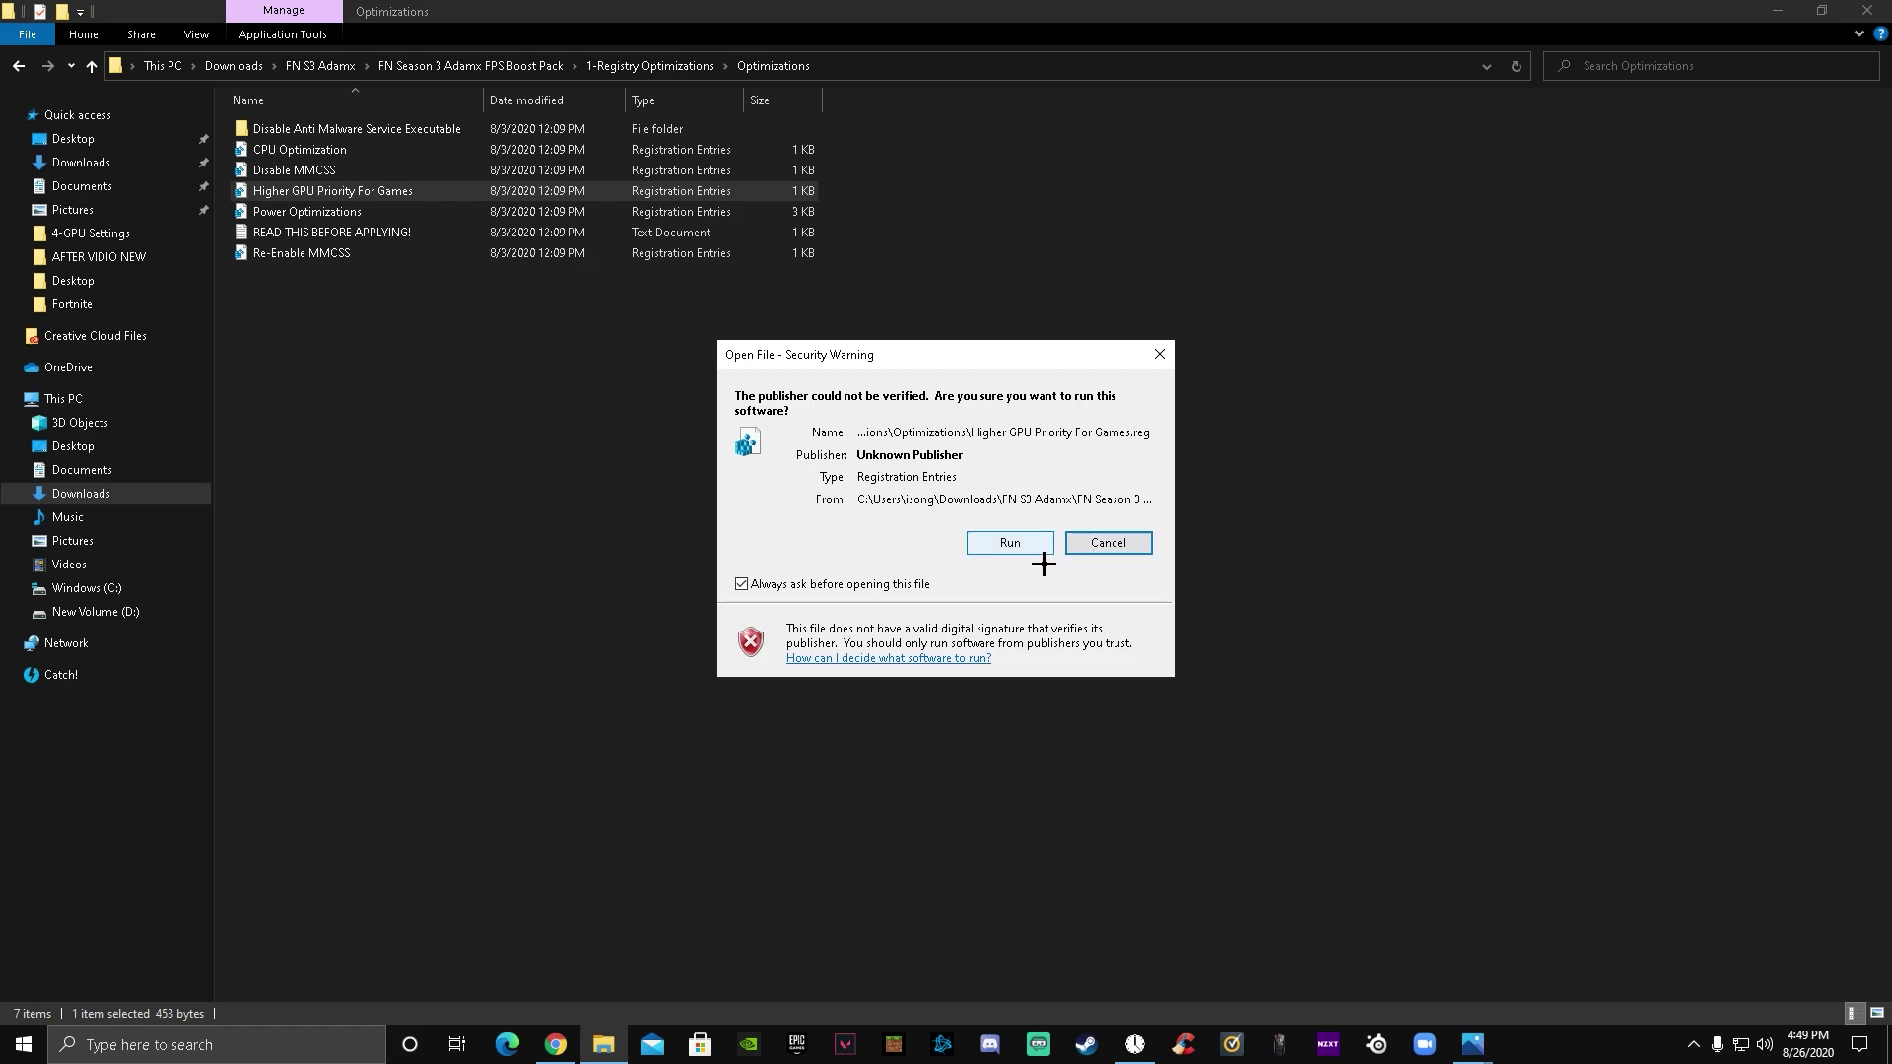
left_click(1025, 550)
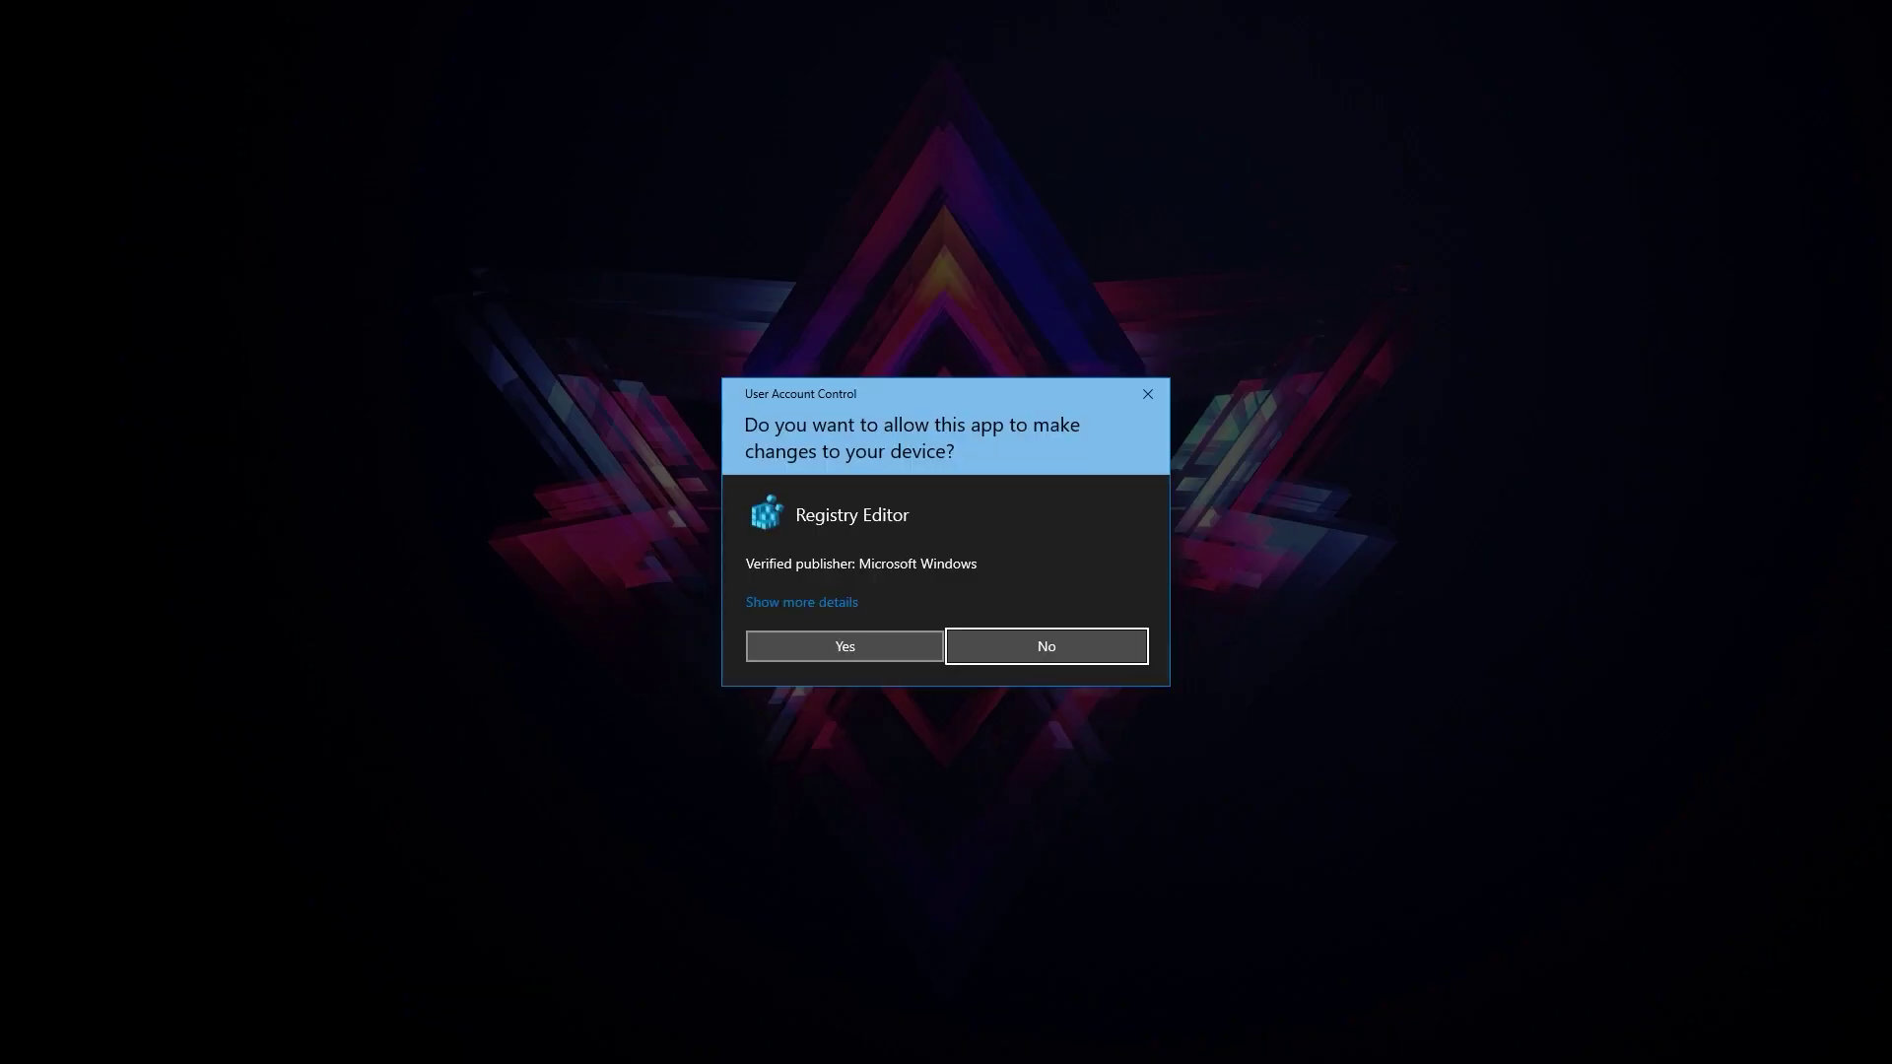
left_click(906, 658)
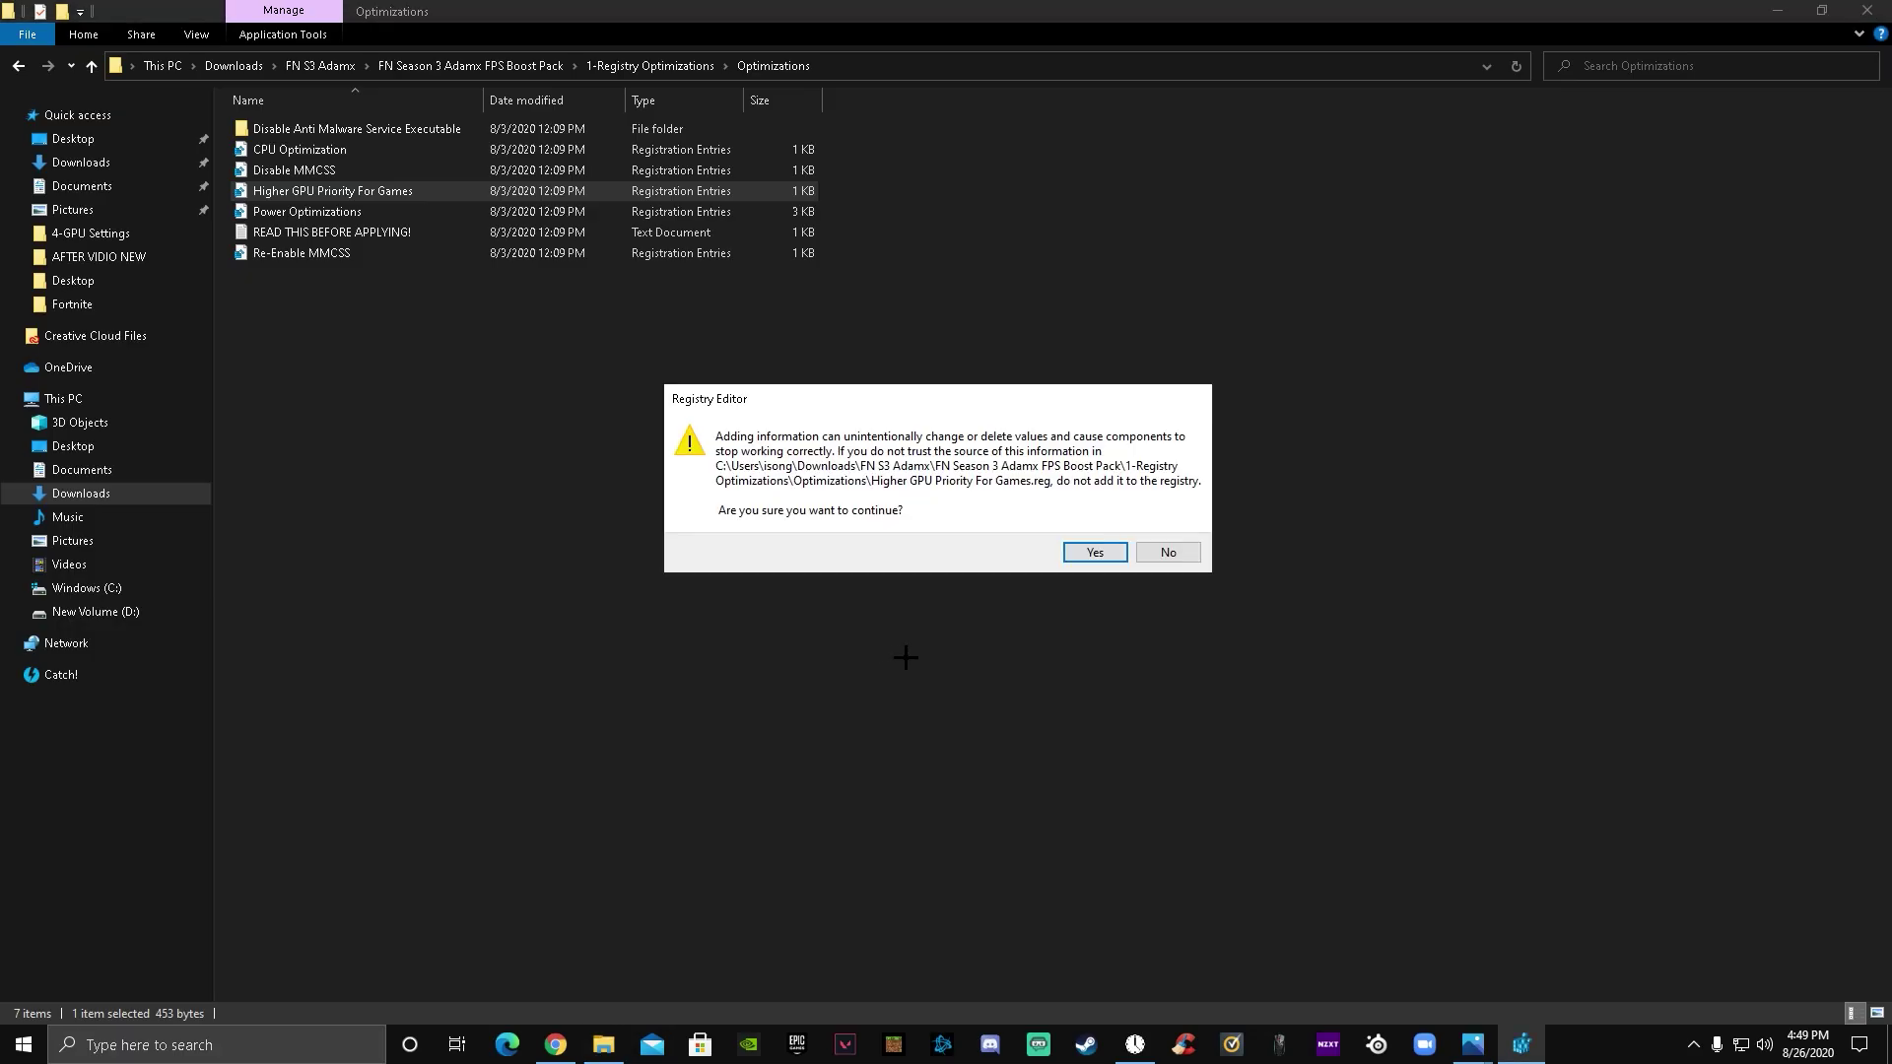
left_click(1092, 553)
left_click(1168, 539)
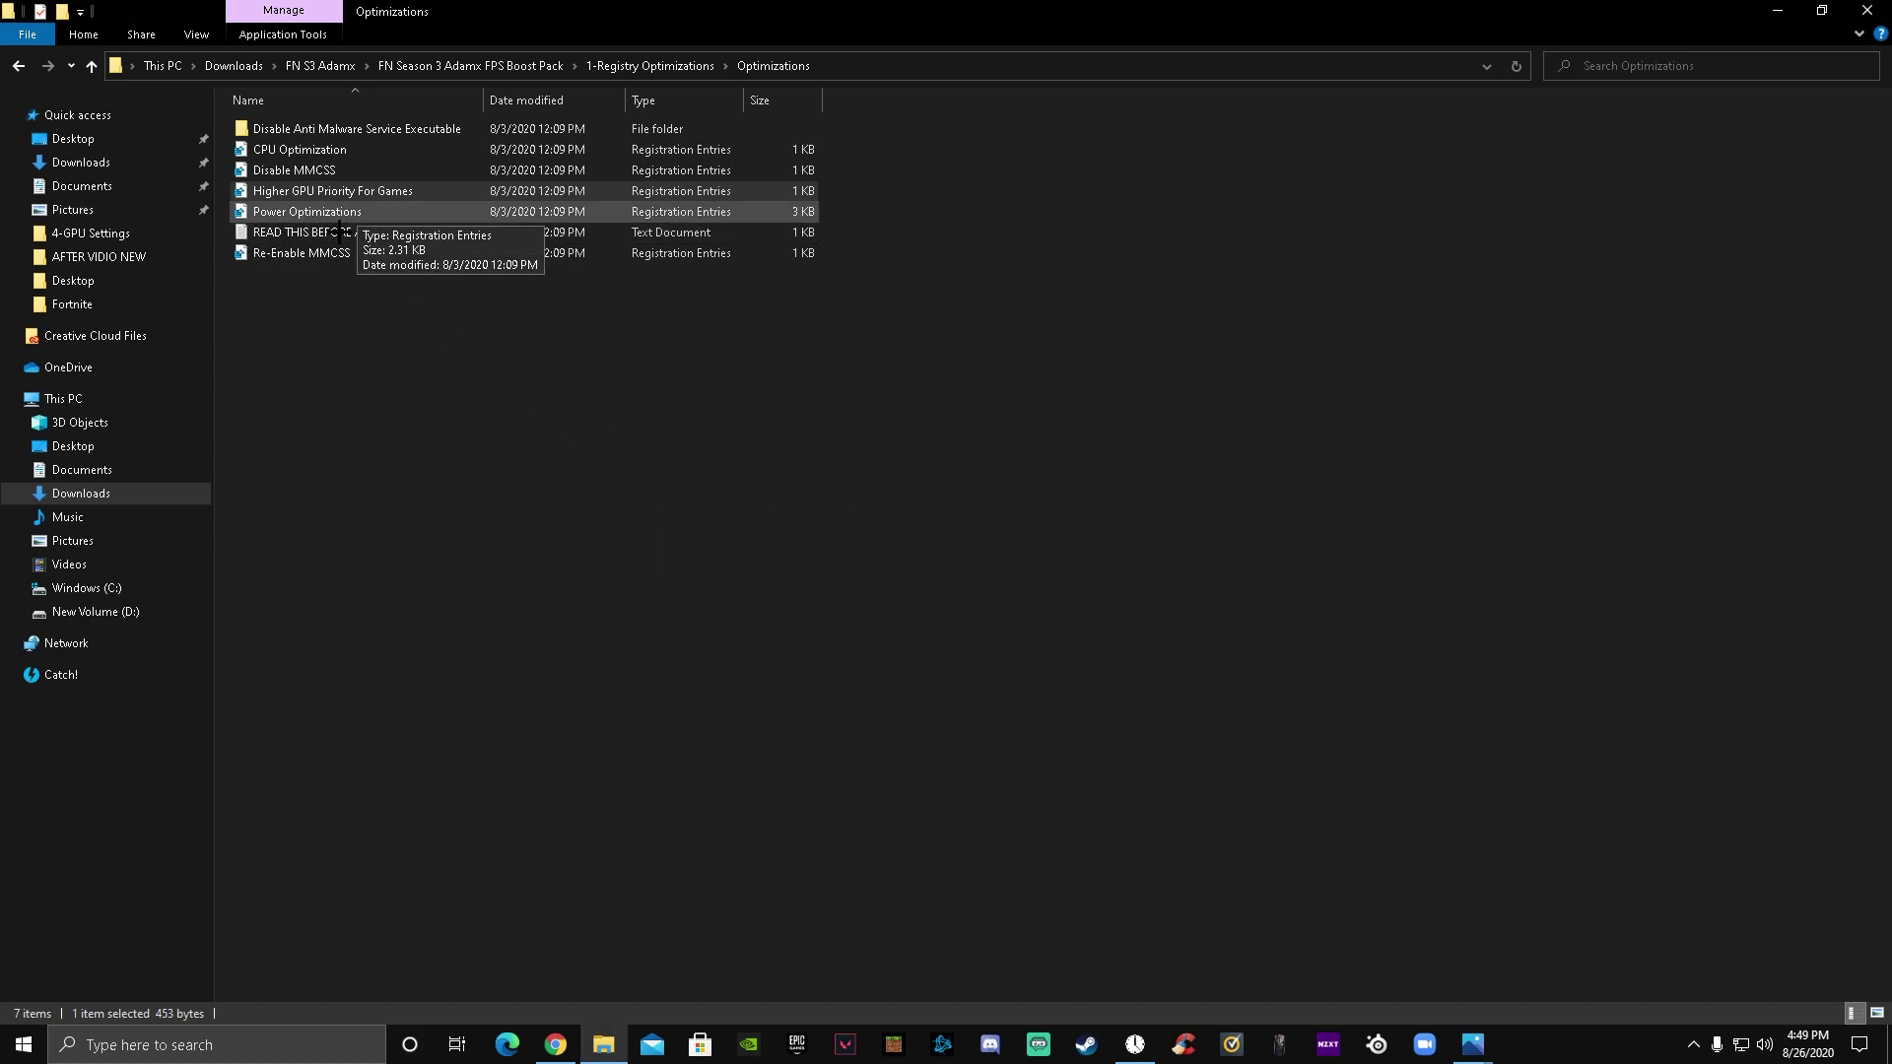
Step: Merge the Power Optimizations registration file into the registry, approving the security and permission requests
double_click(371, 215)
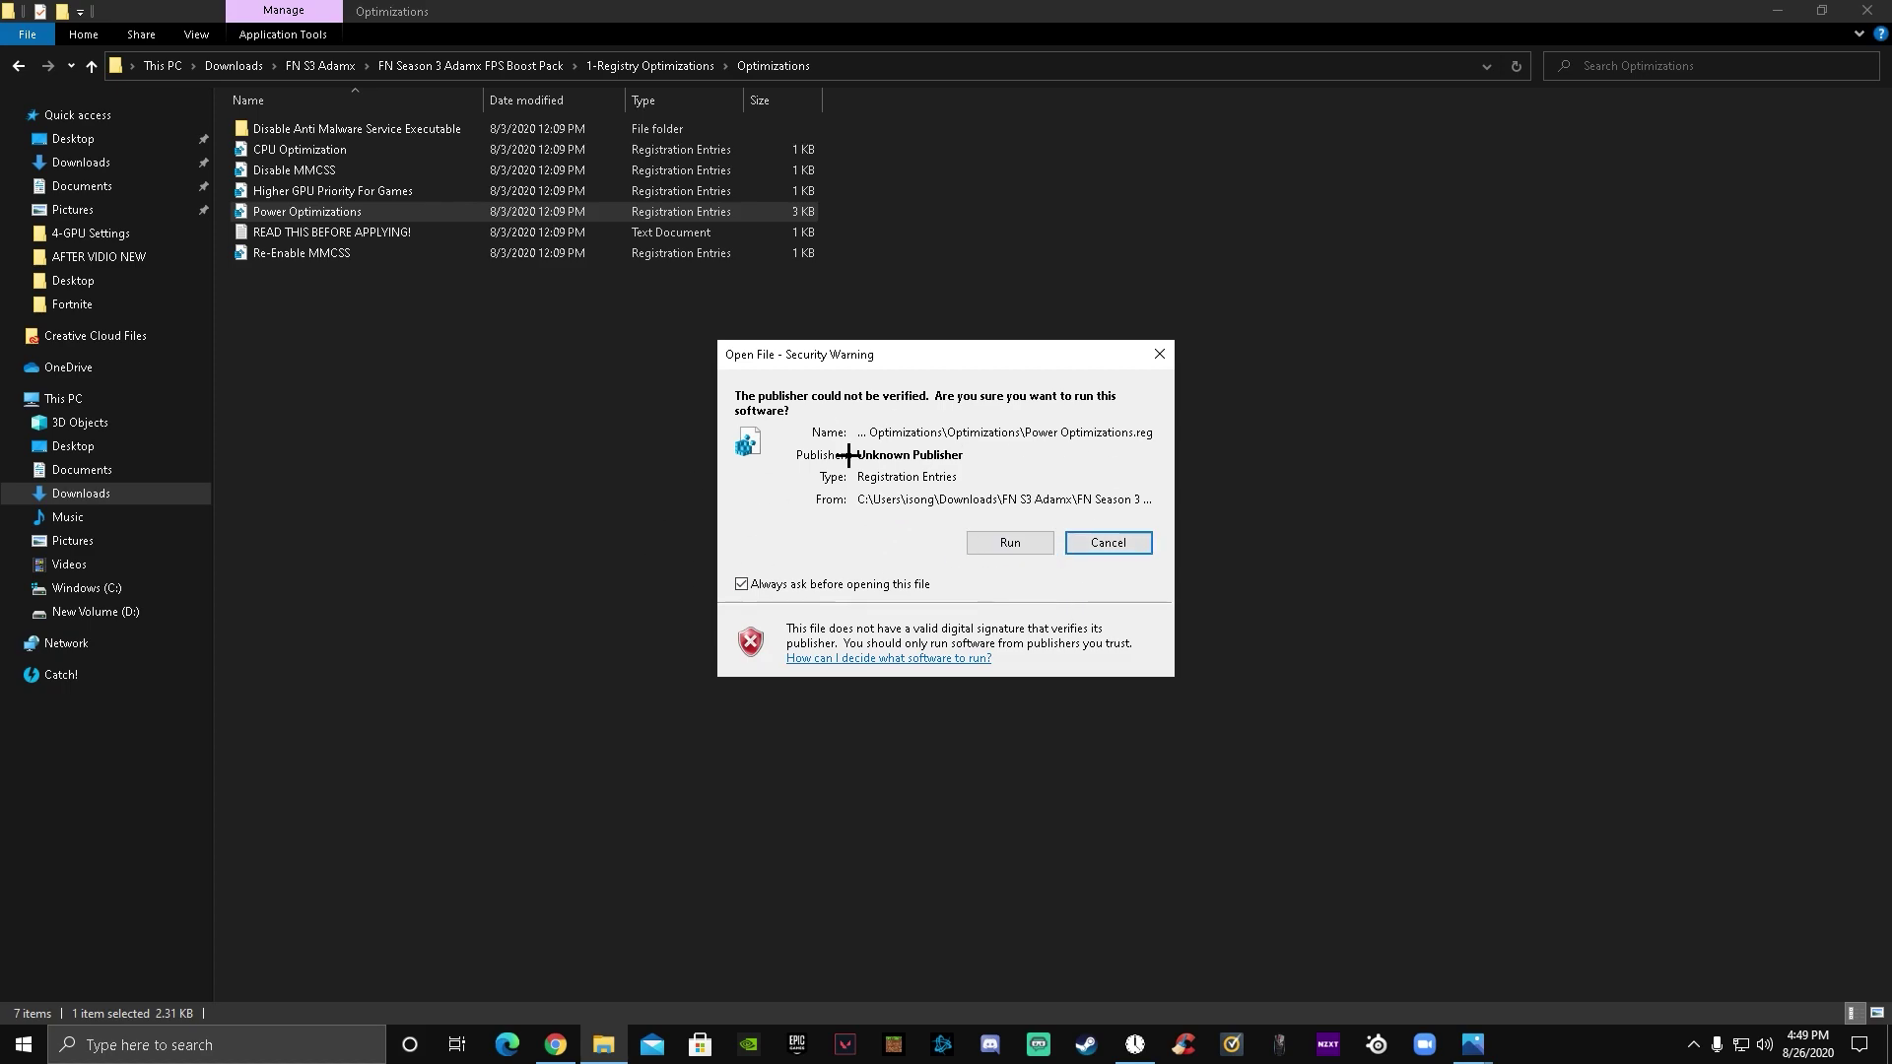
left_click(1010, 543)
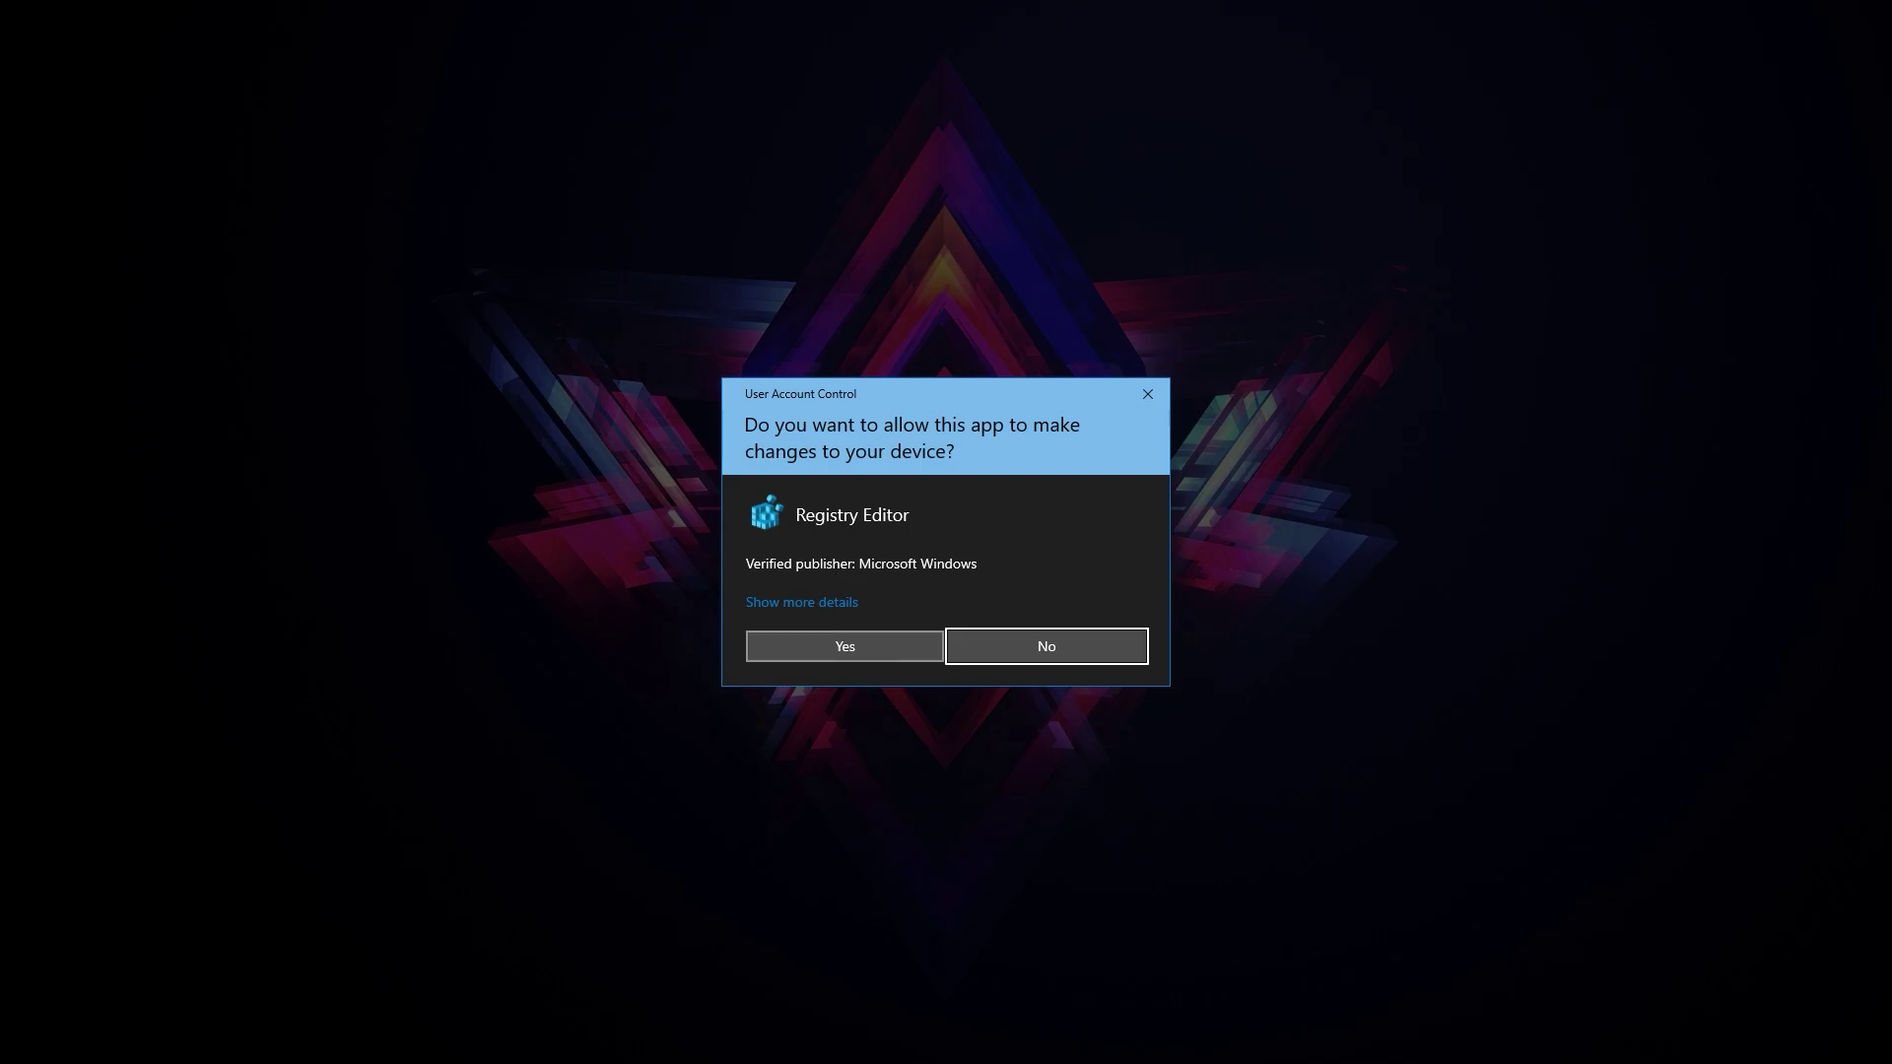
left_click(832, 645)
left_click(1095, 553)
left_click(1168, 532)
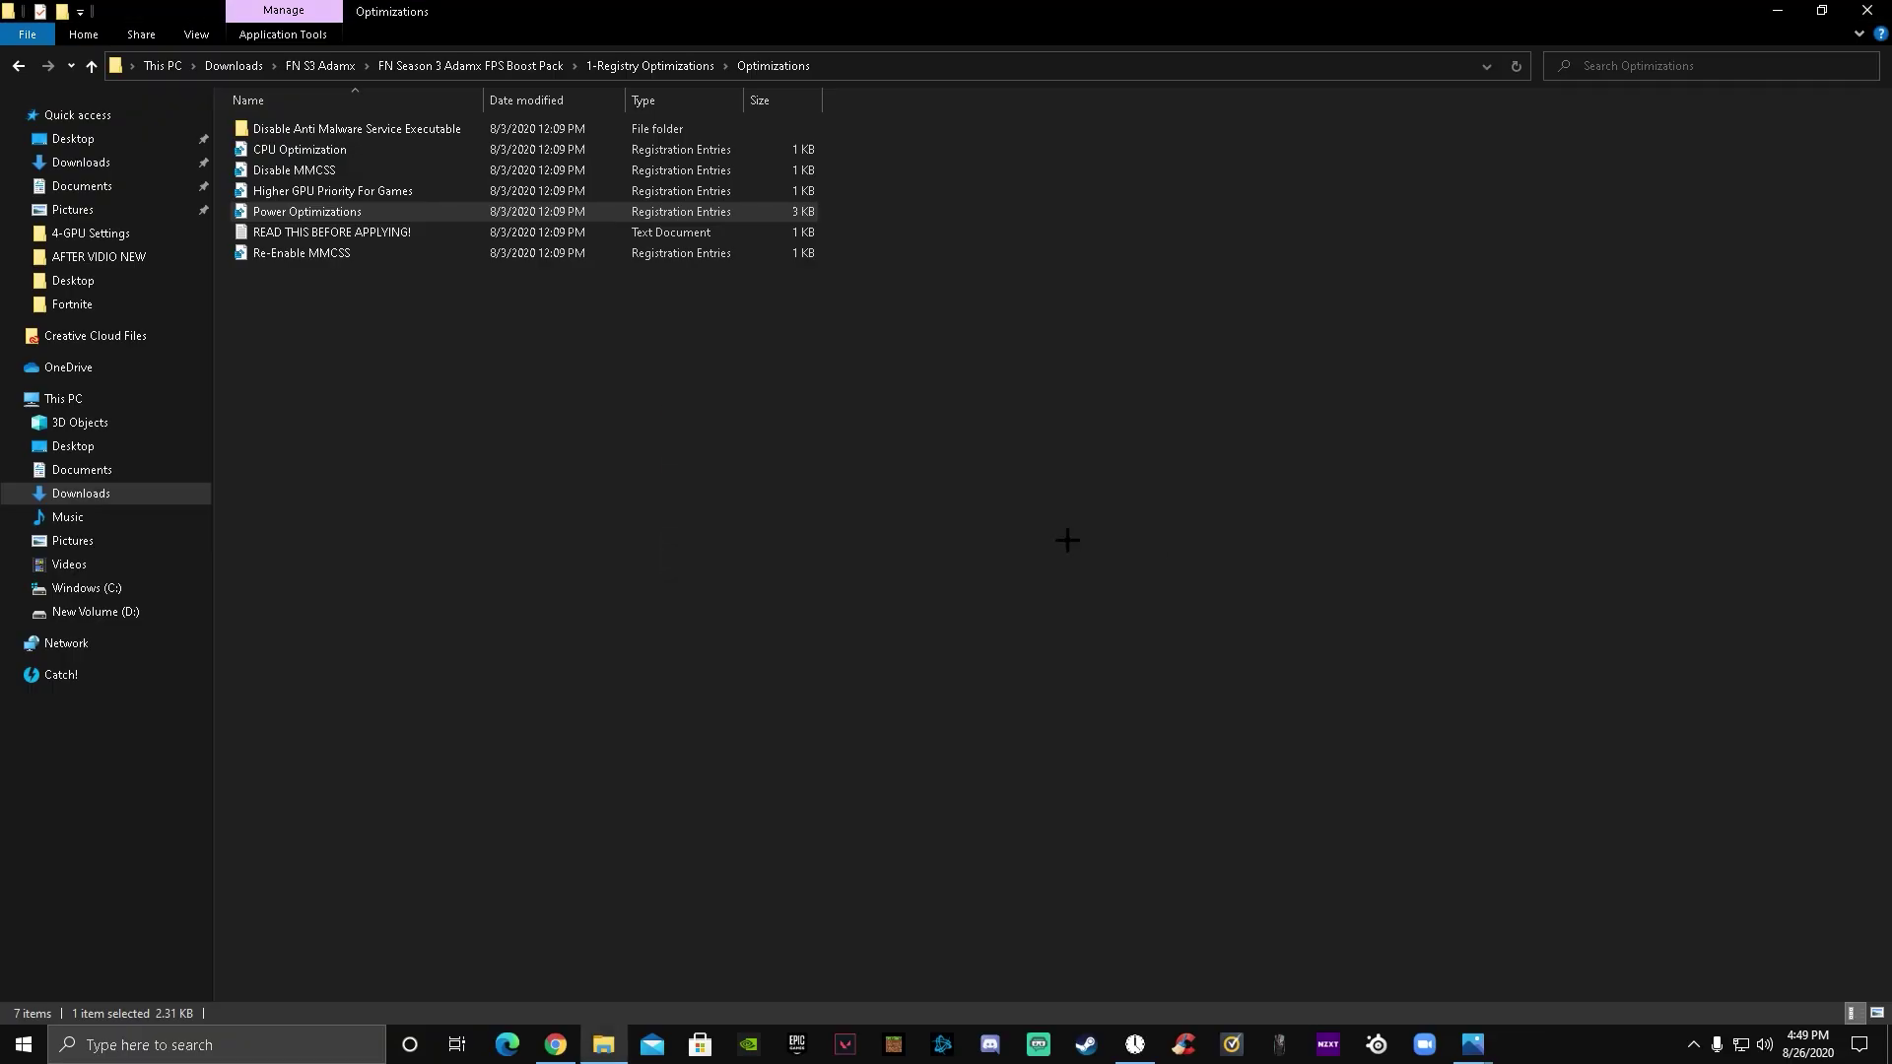
left_click(362, 254)
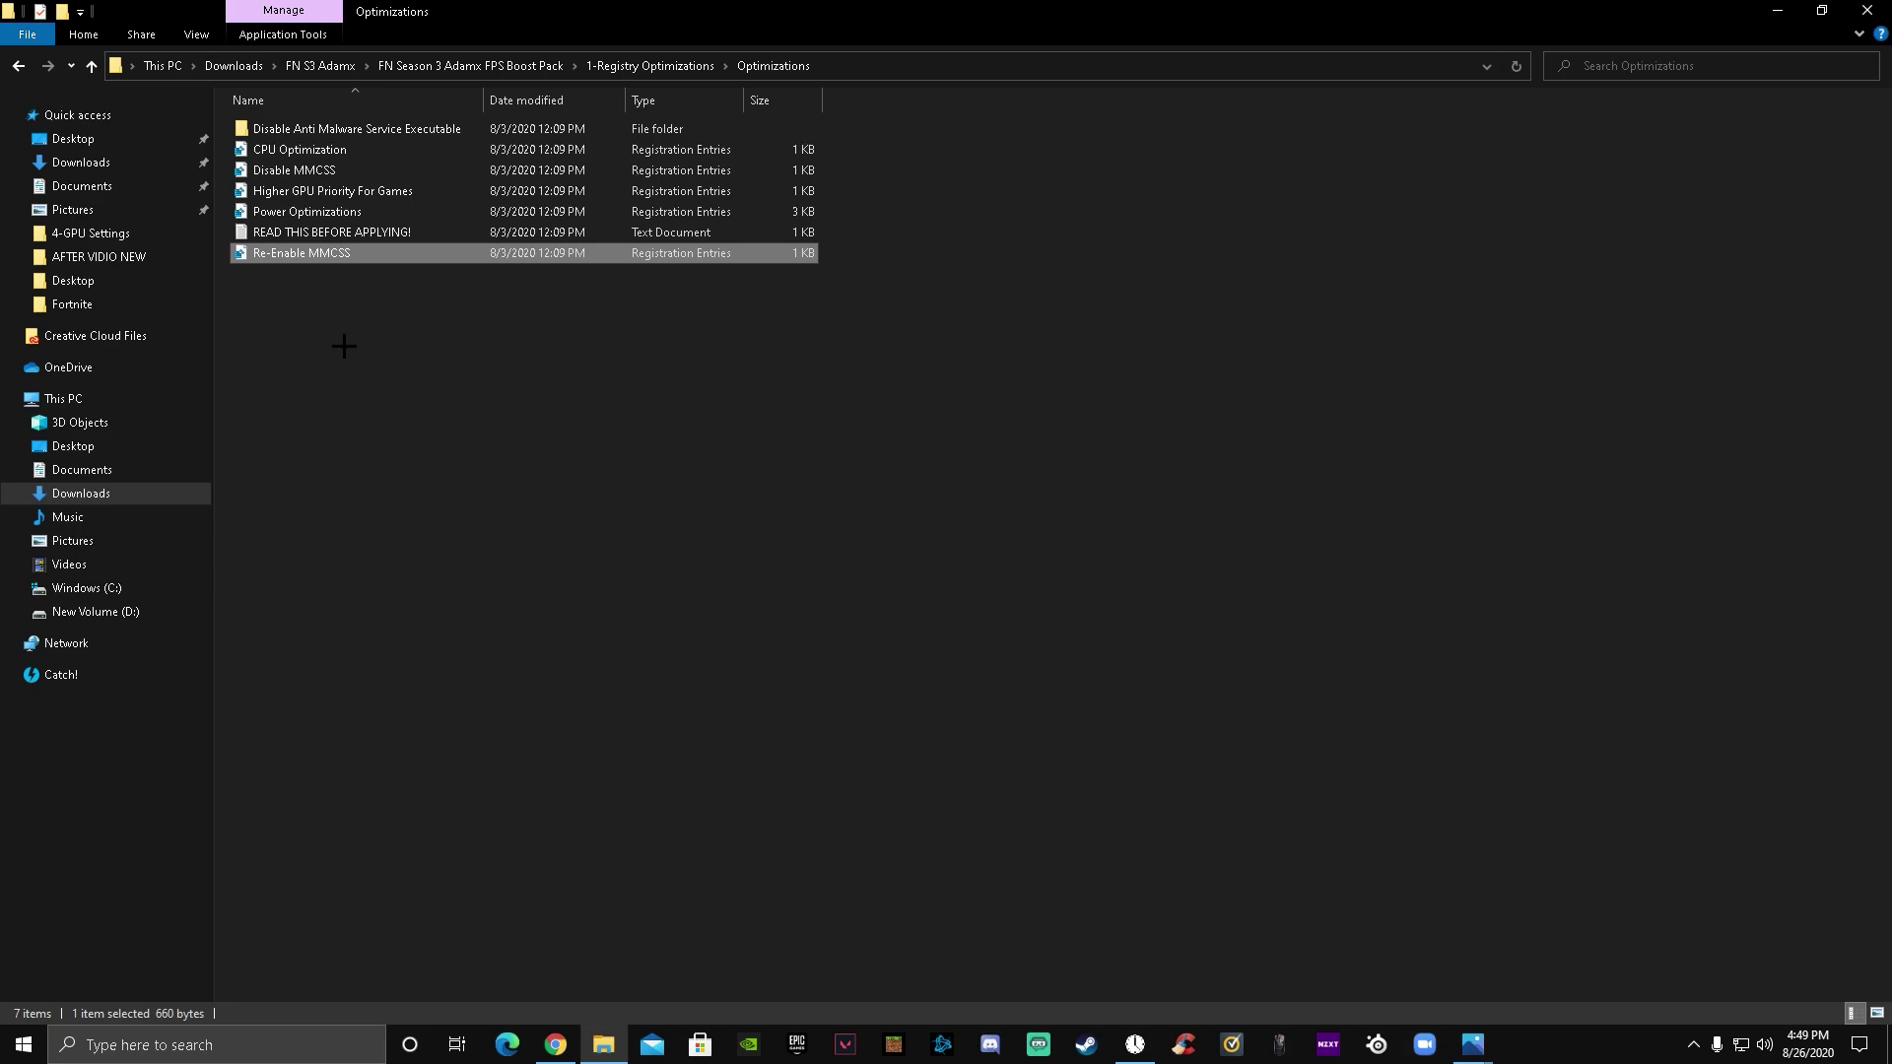
right_click(1616, 1044)
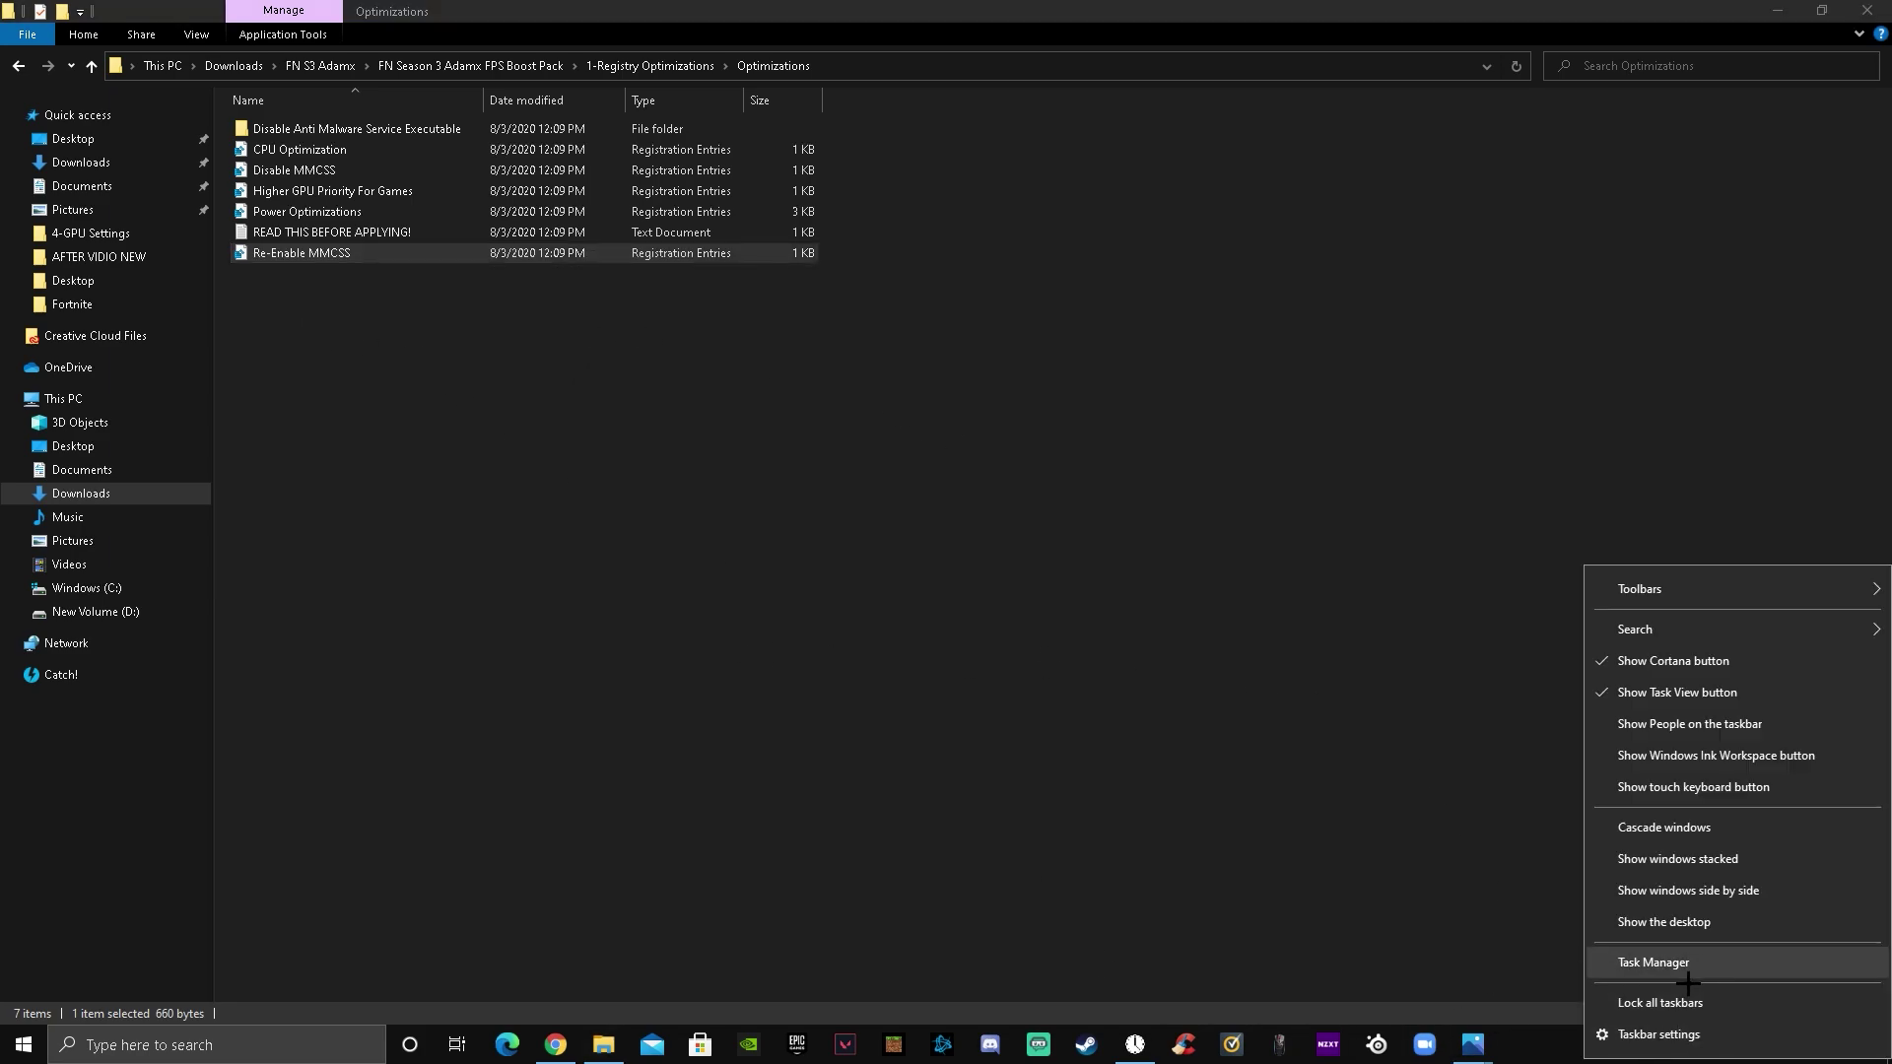
left_click(1635, 962)
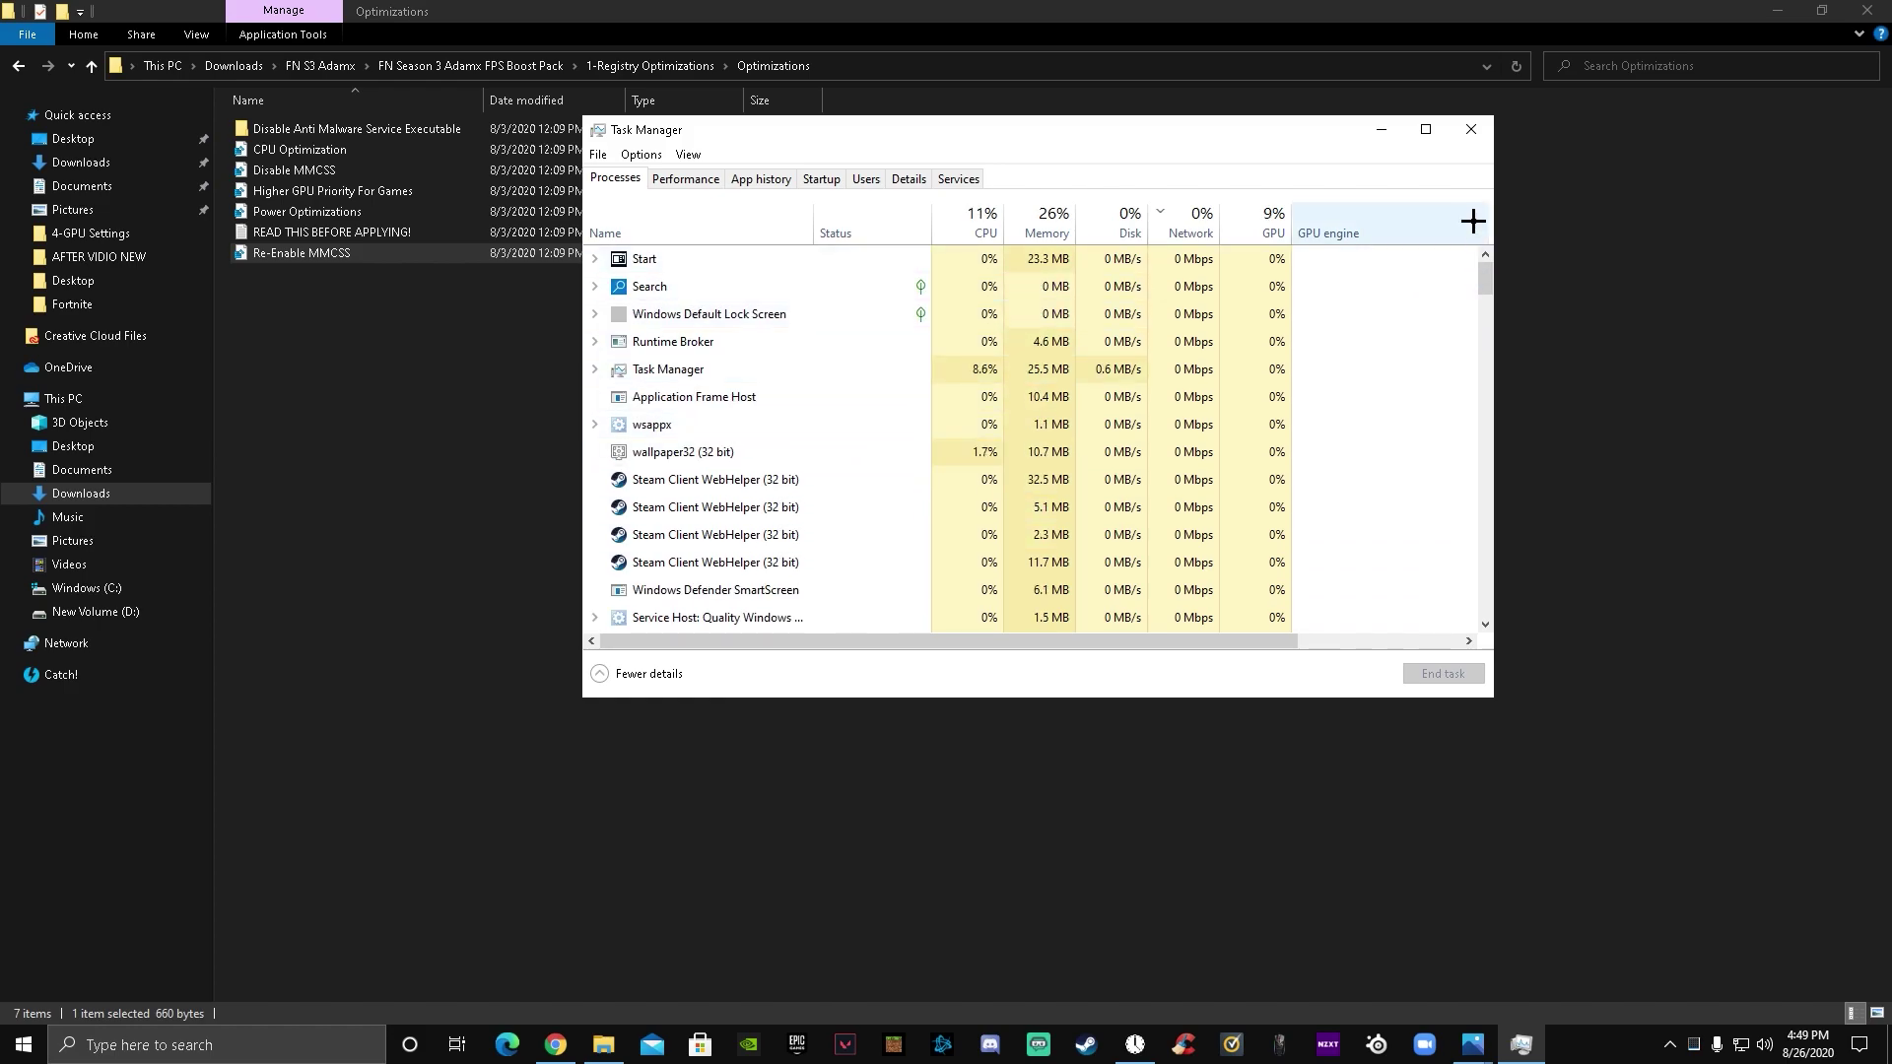
left_click(1478, 136)
Step: Read the READ THIS BEFORE APPLYING! text document in the Optimizations folder and close it
left_click(335, 233)
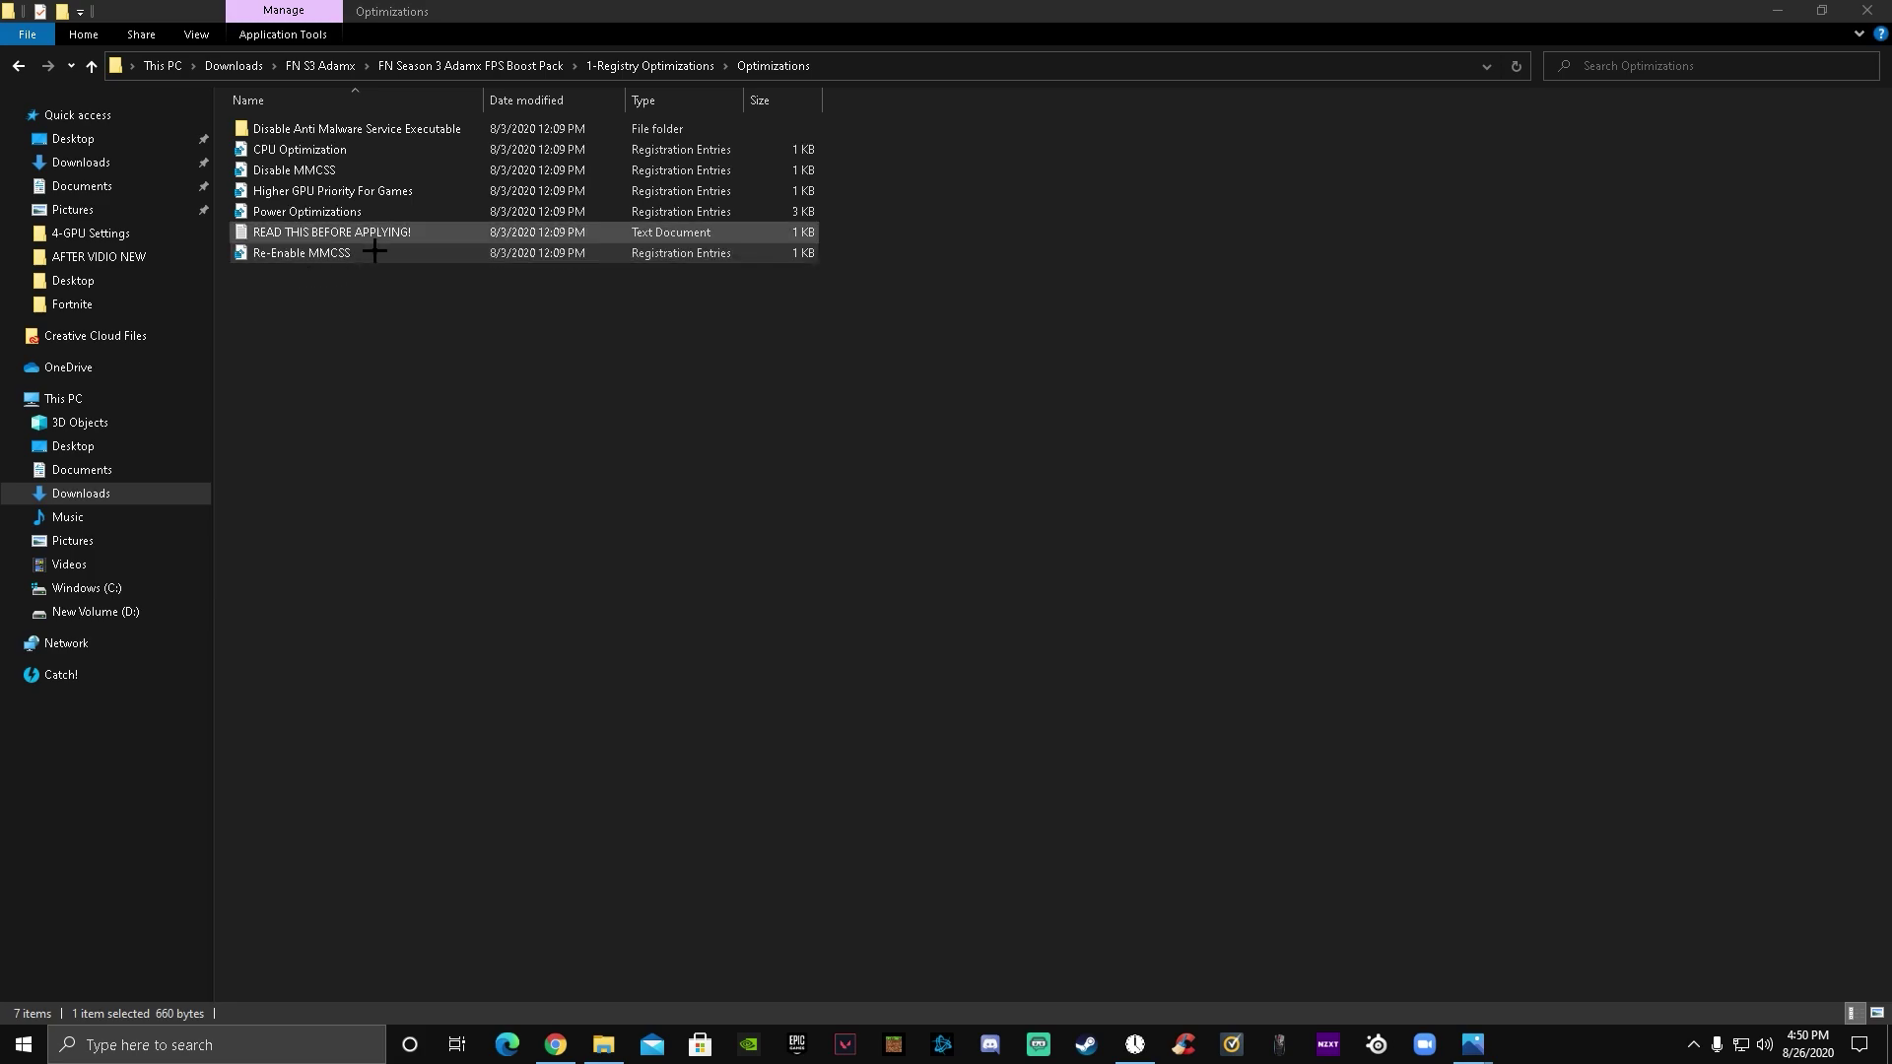
double_click(295, 238)
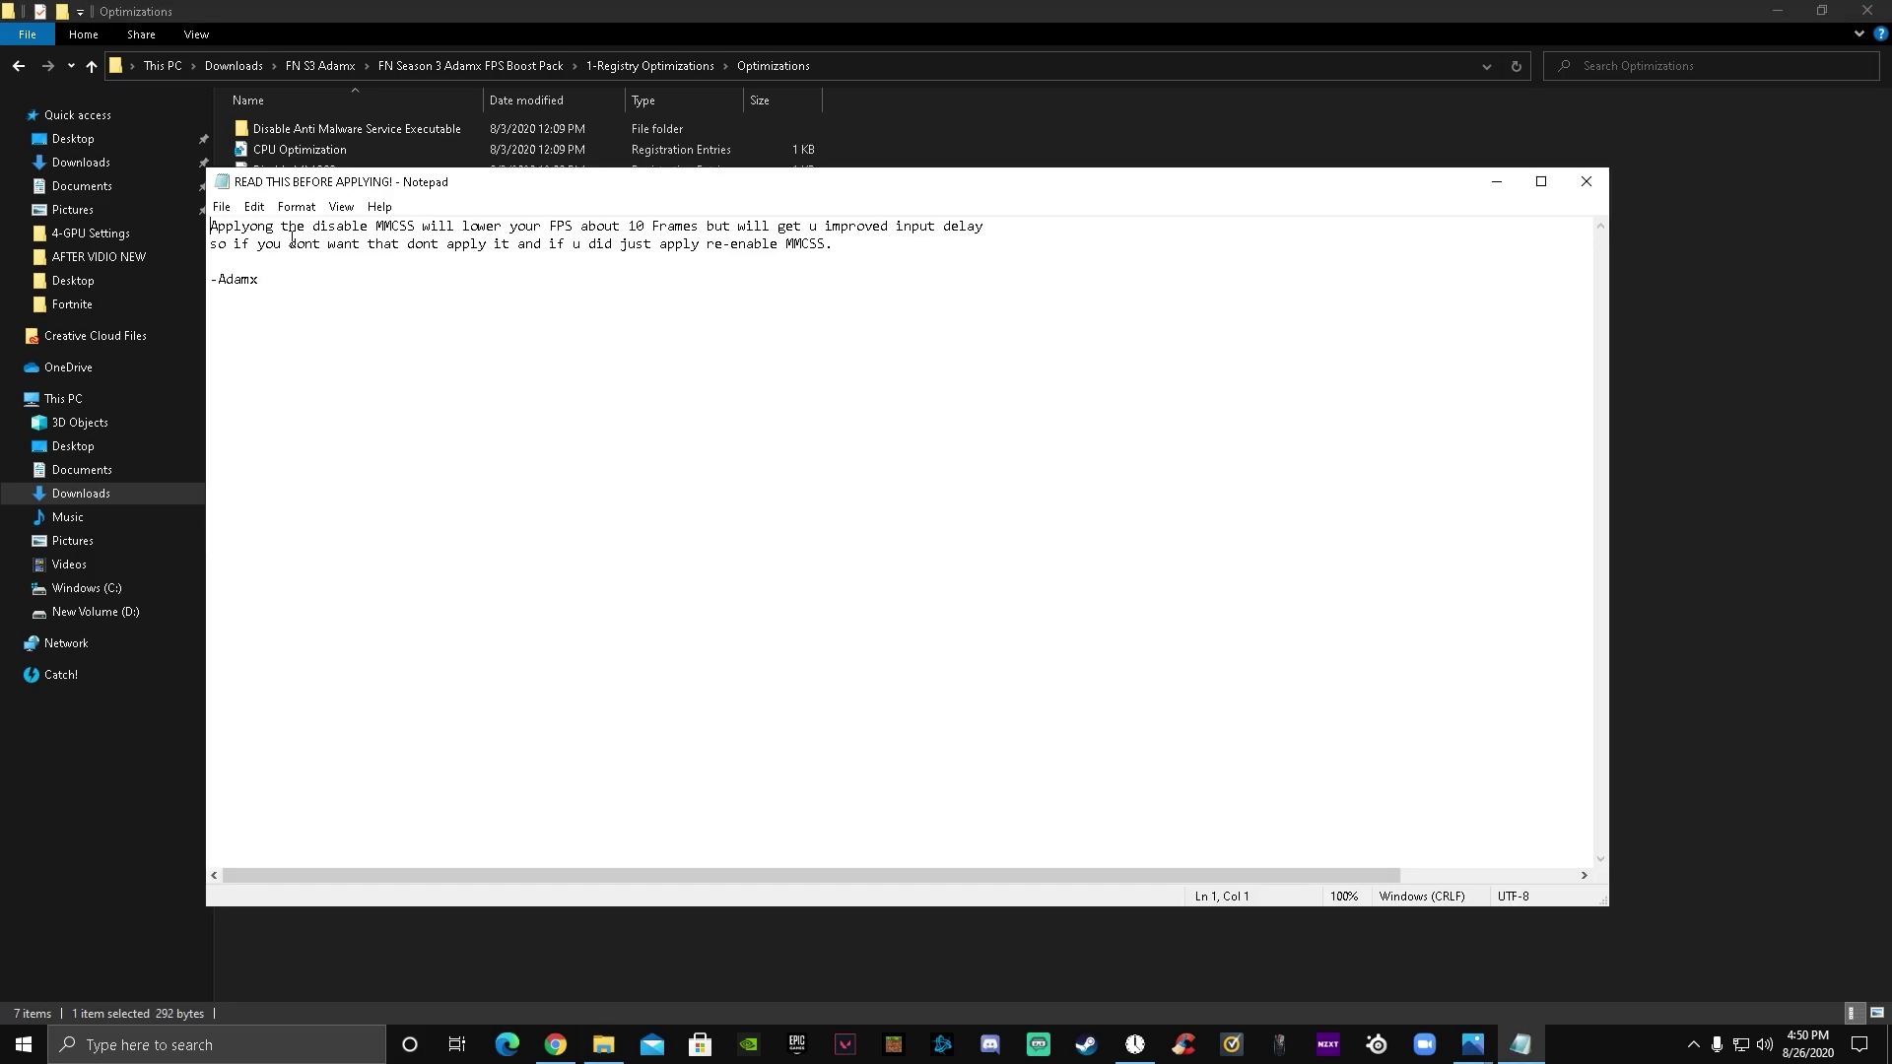
left_click_drag(210, 226, 405, 287)
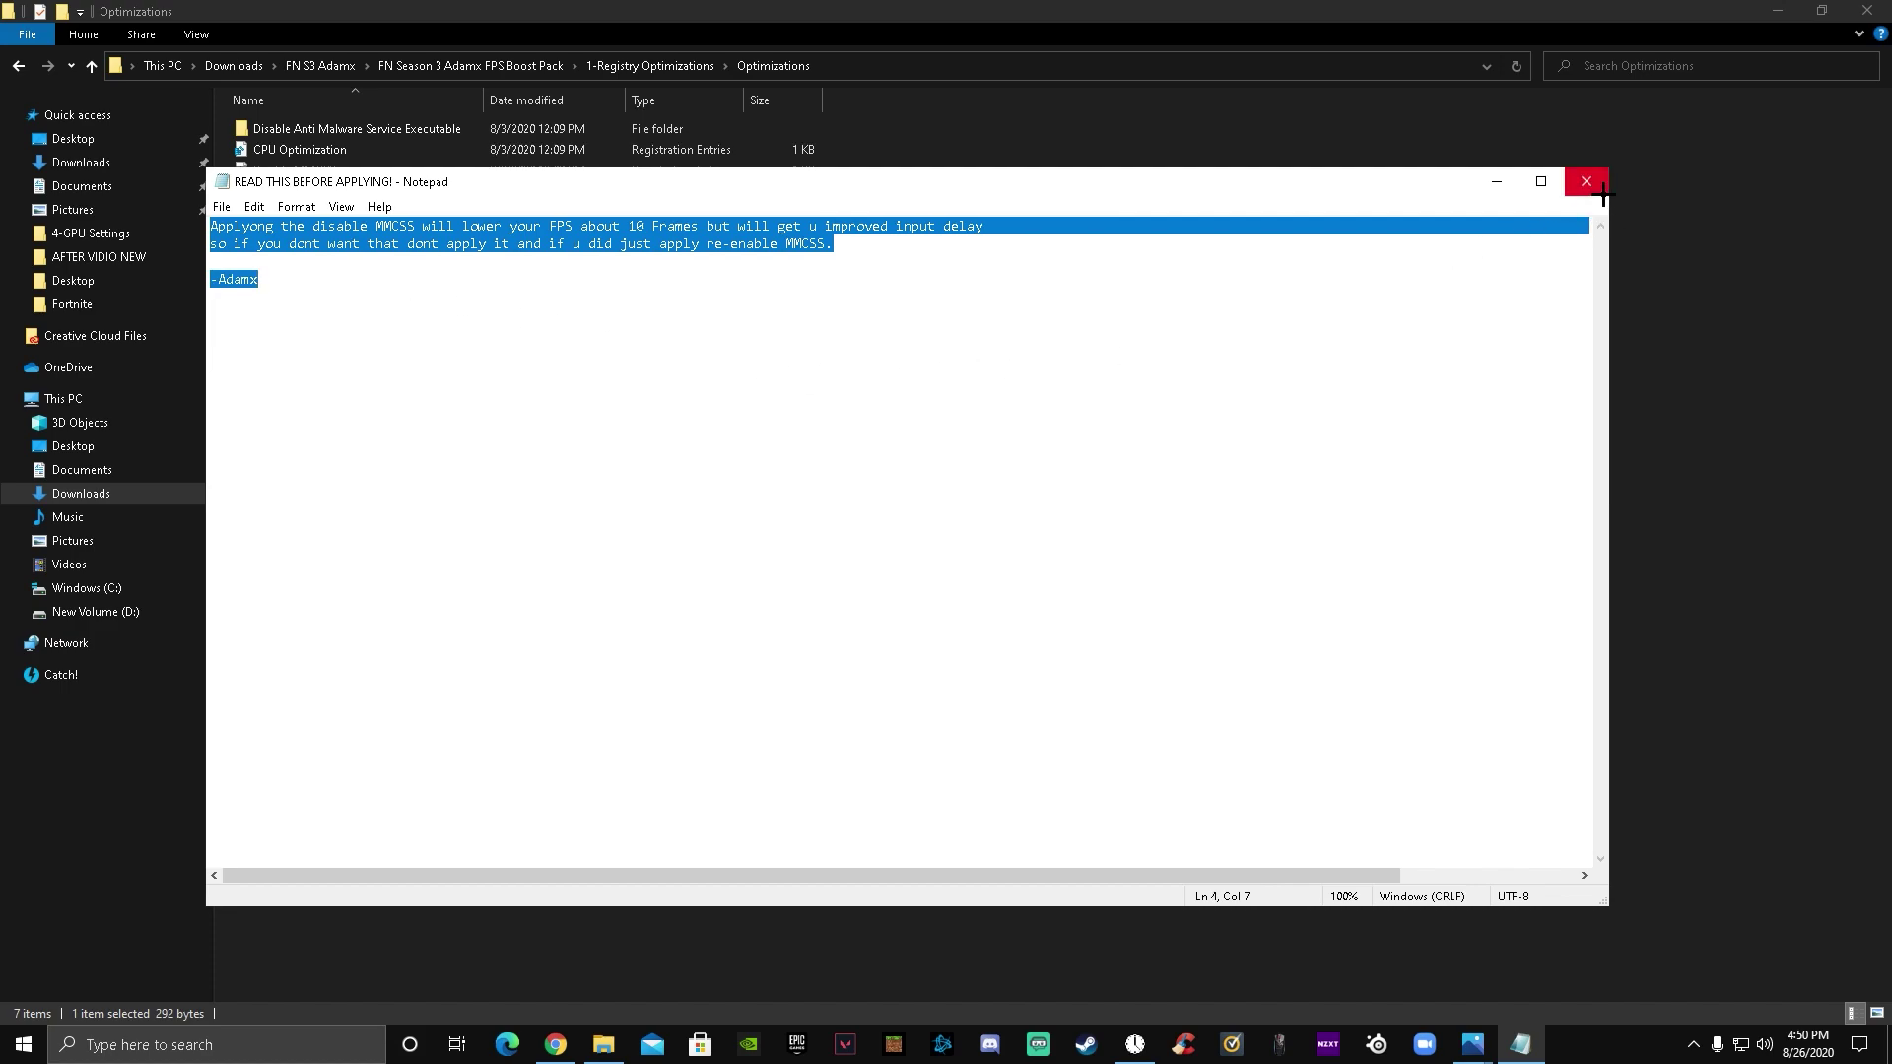
left_click(1587, 181)
left_click(364, 391)
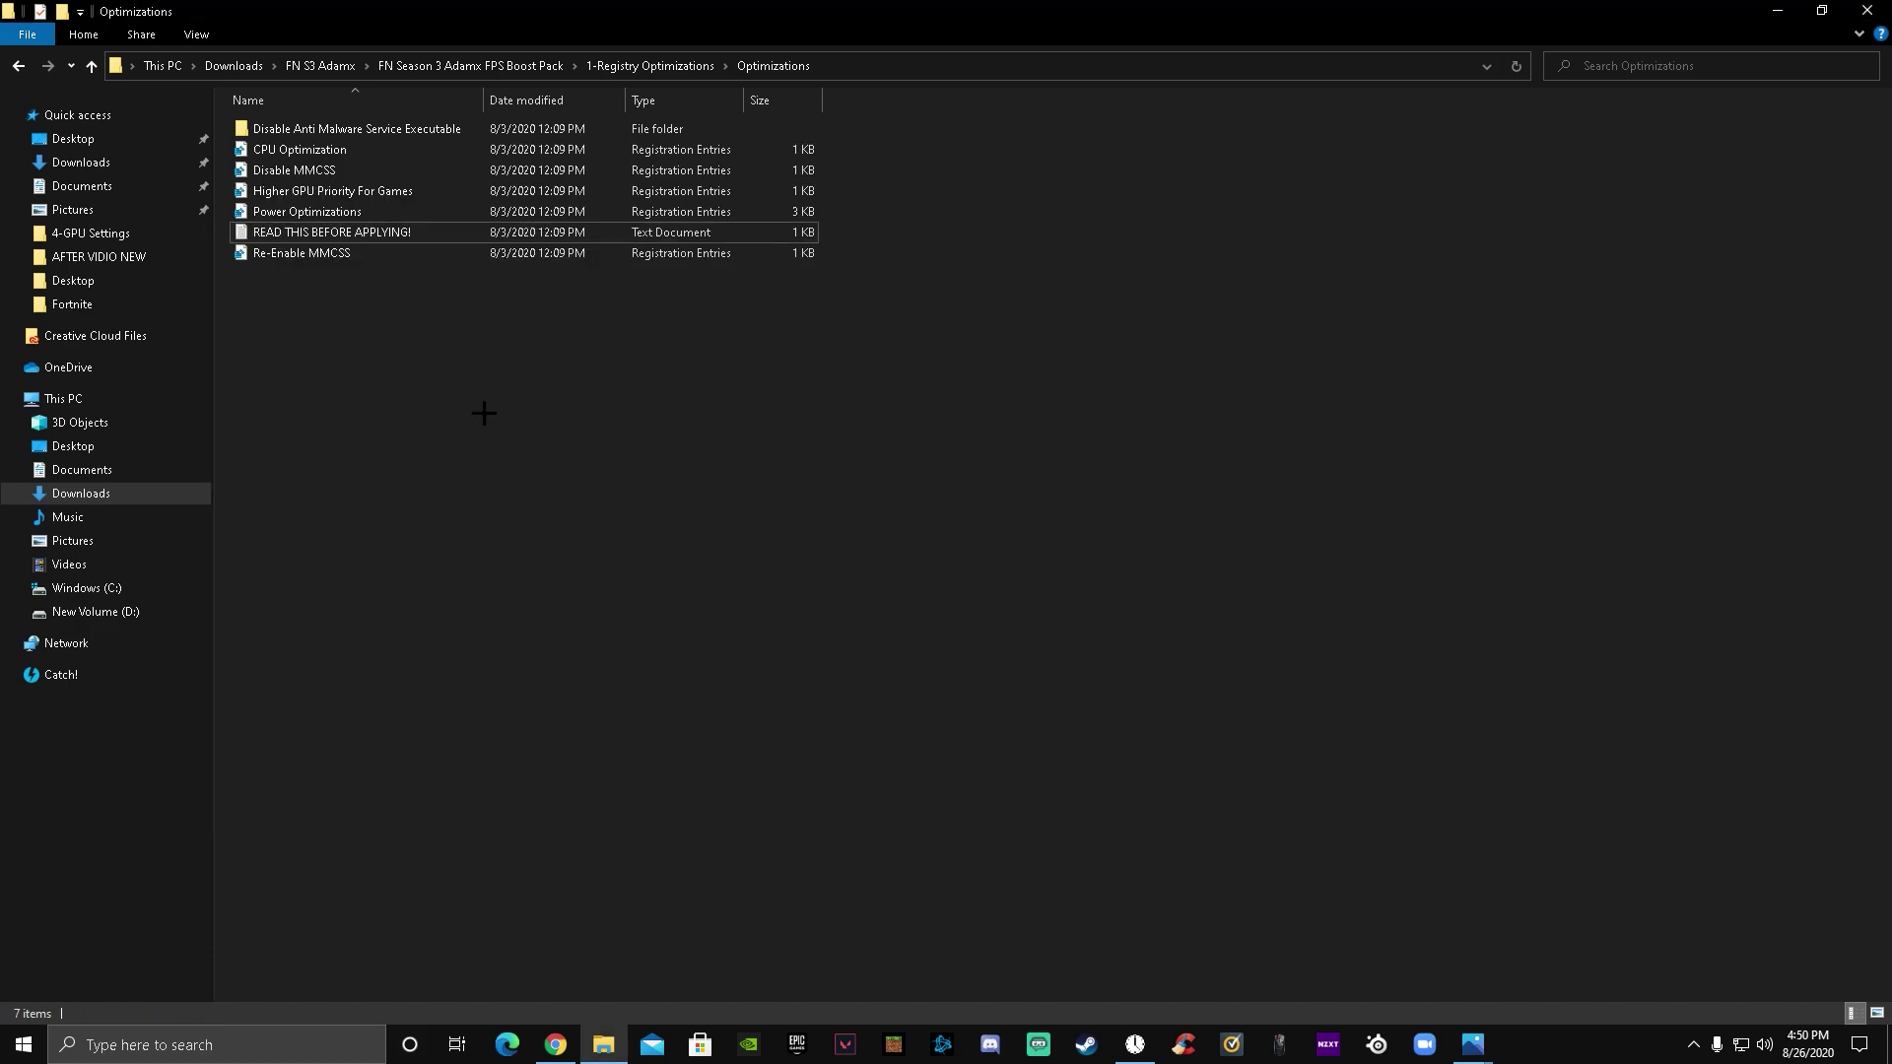
Step: Minimize the folder window, open Windows Settings maximized, and check for Windows updates
left_click(1777, 11)
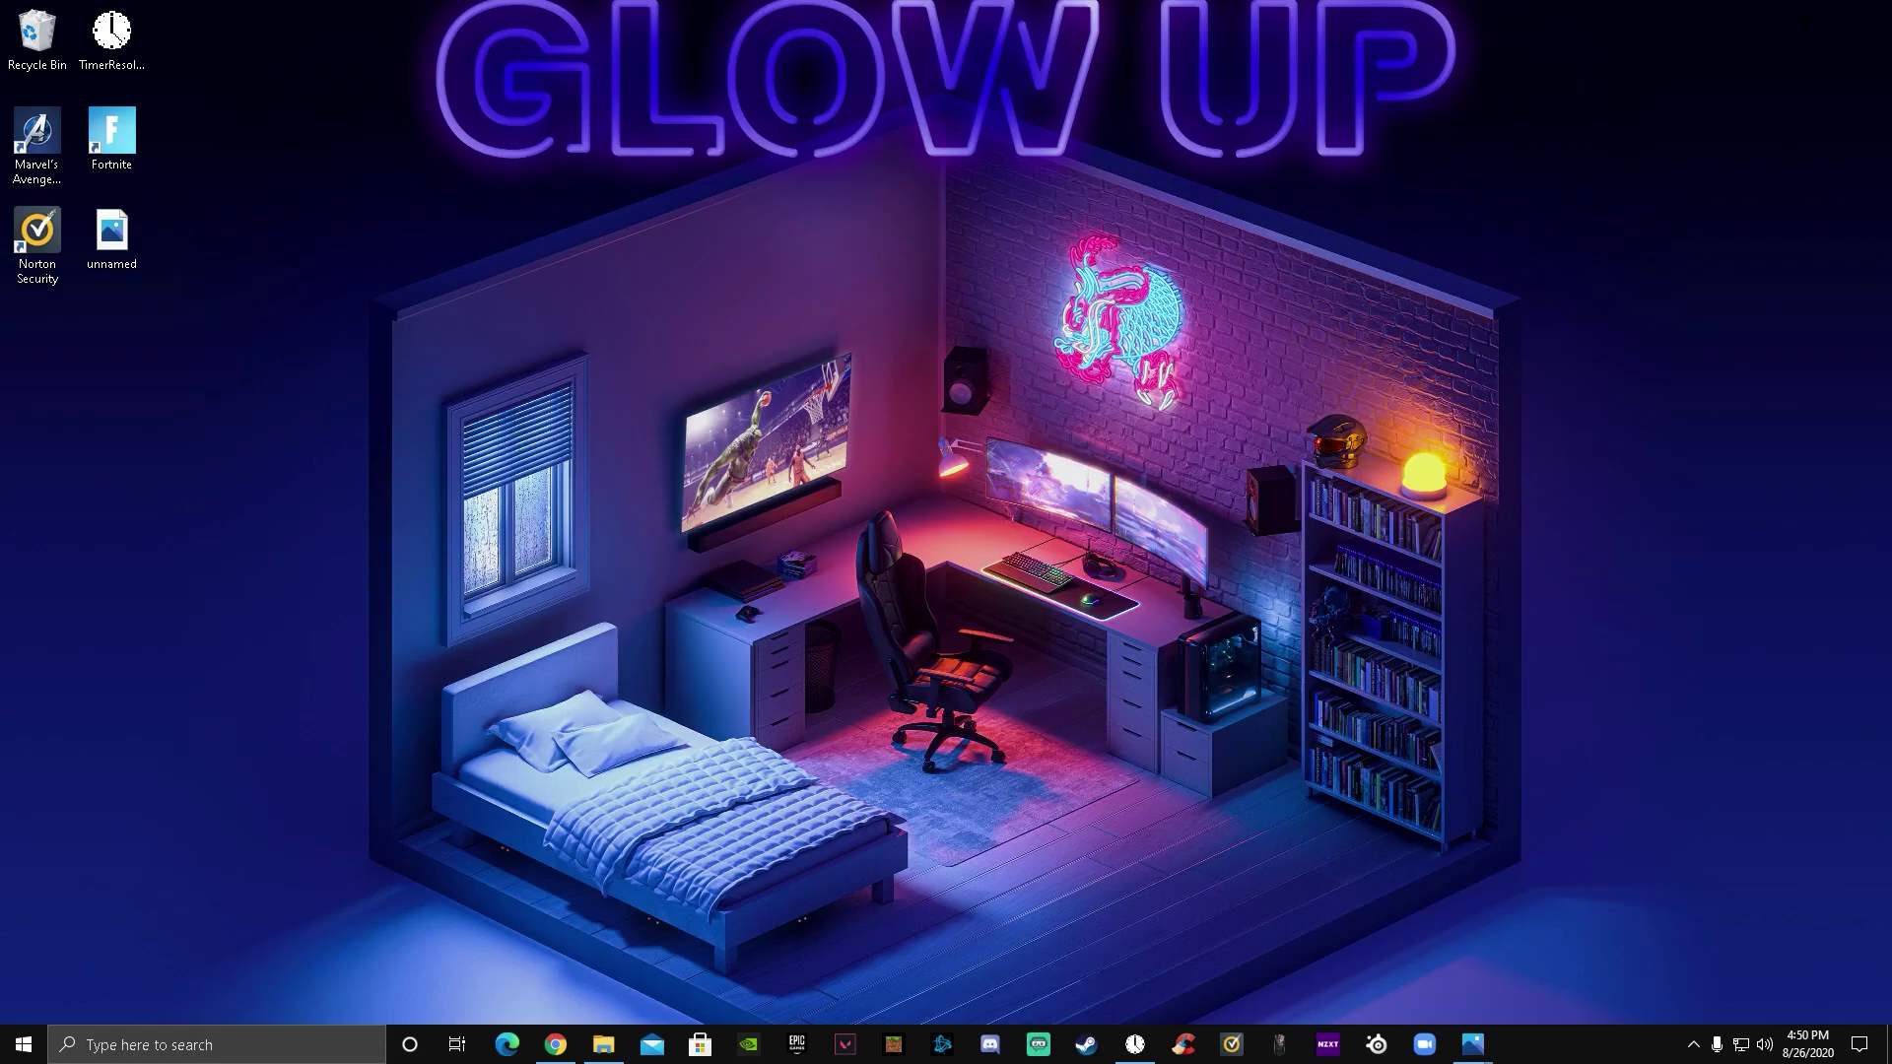
left_click(24, 1045)
left_click(24, 951)
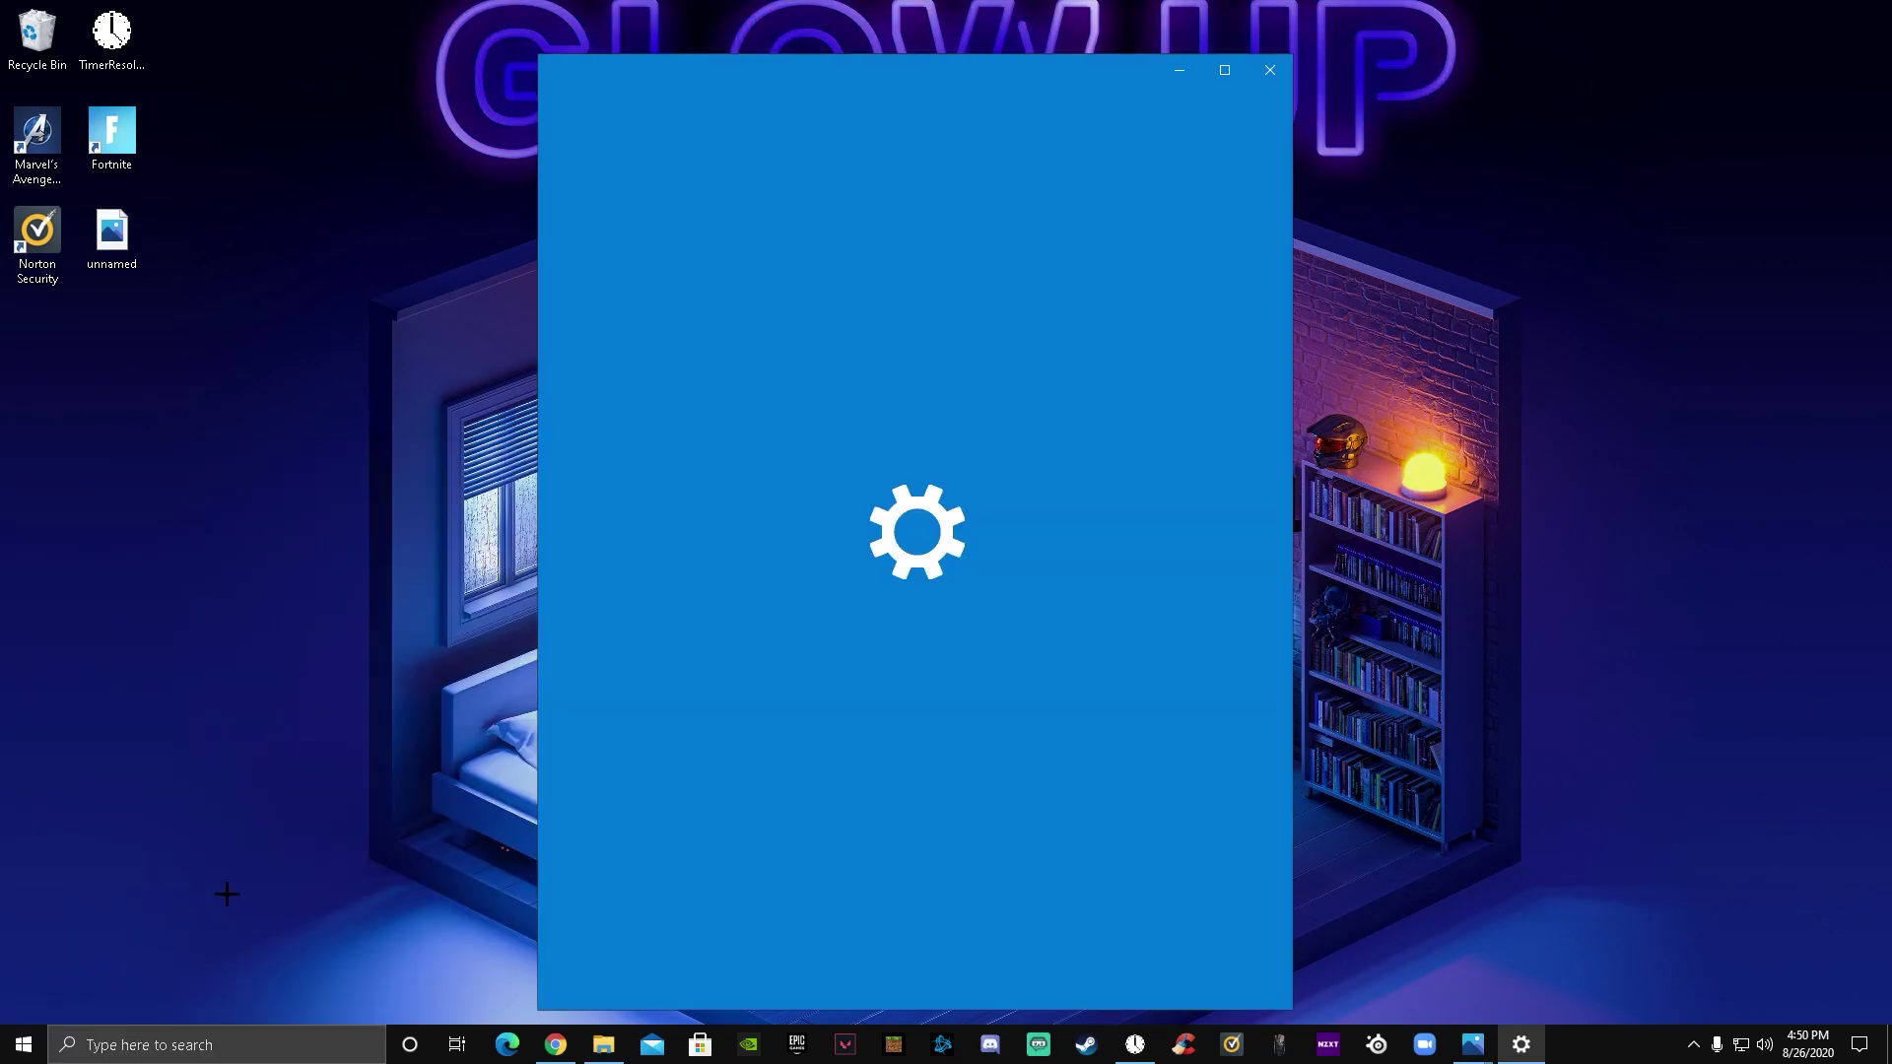
left_click(1225, 69)
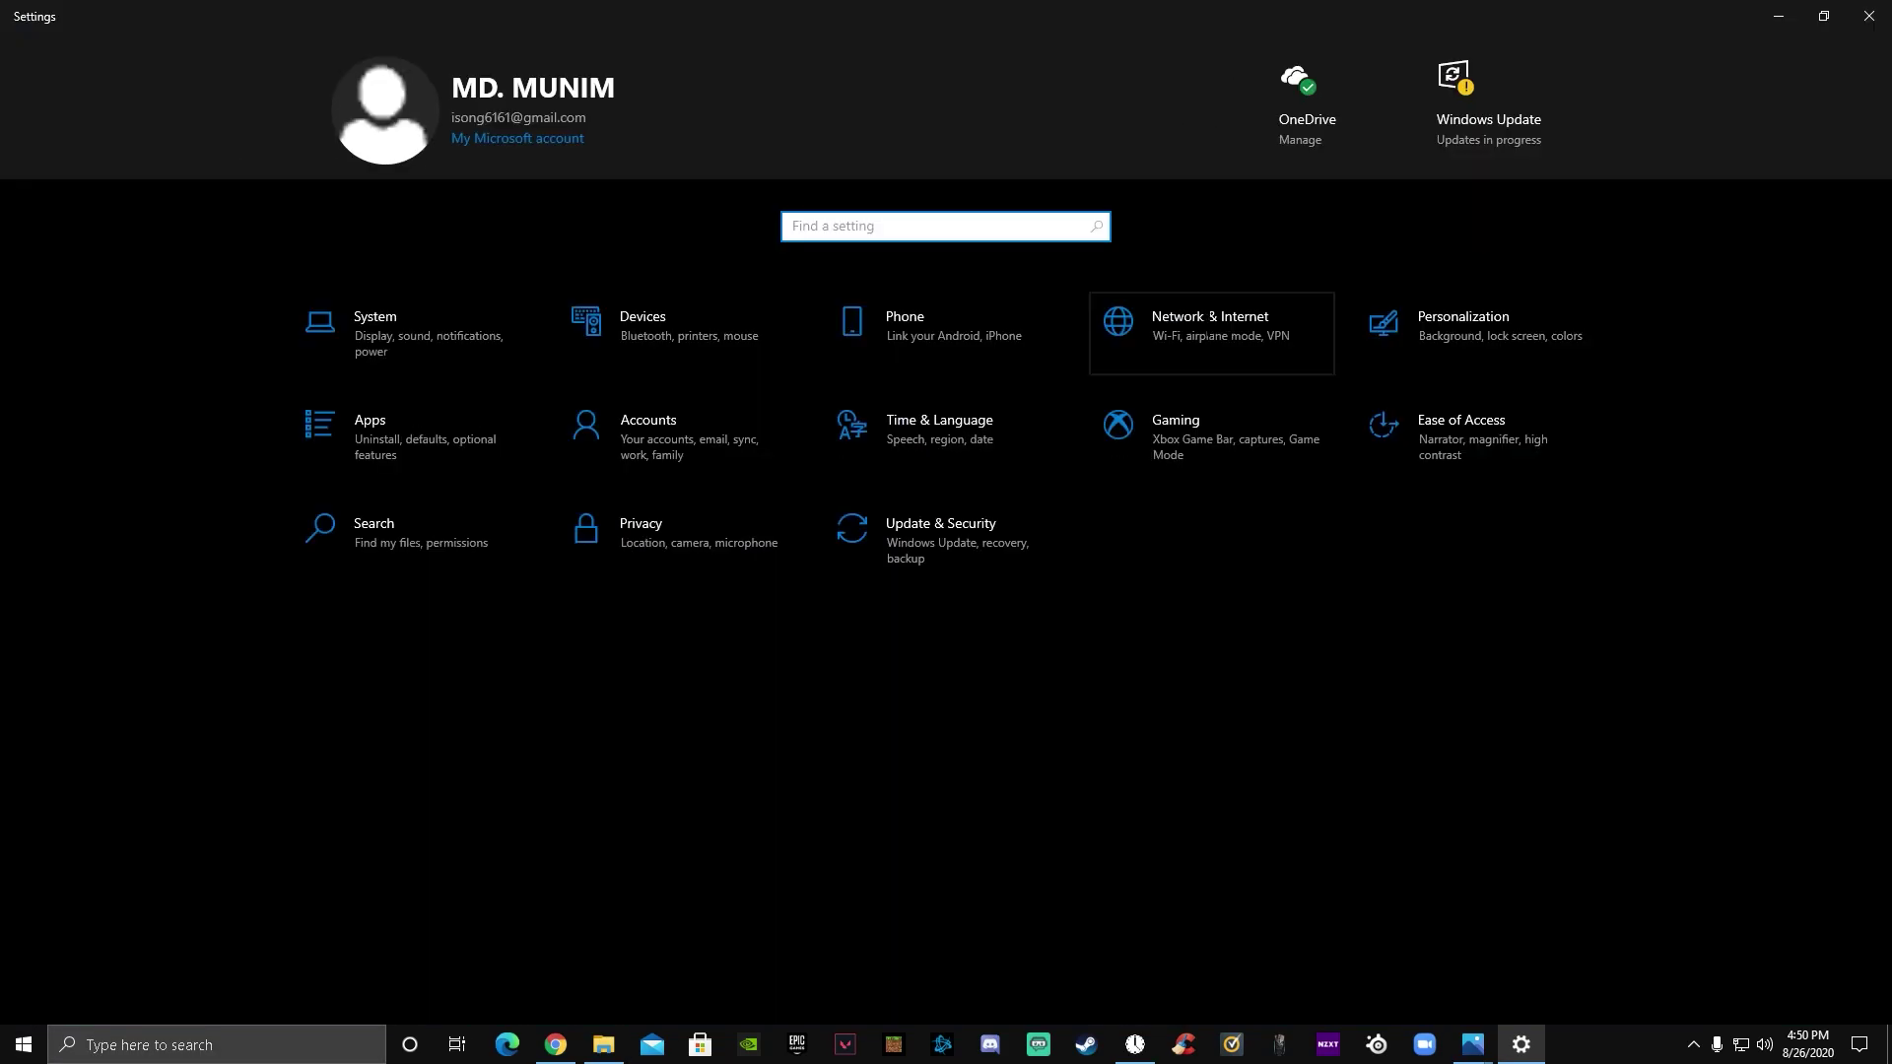
left_click(1458, 113)
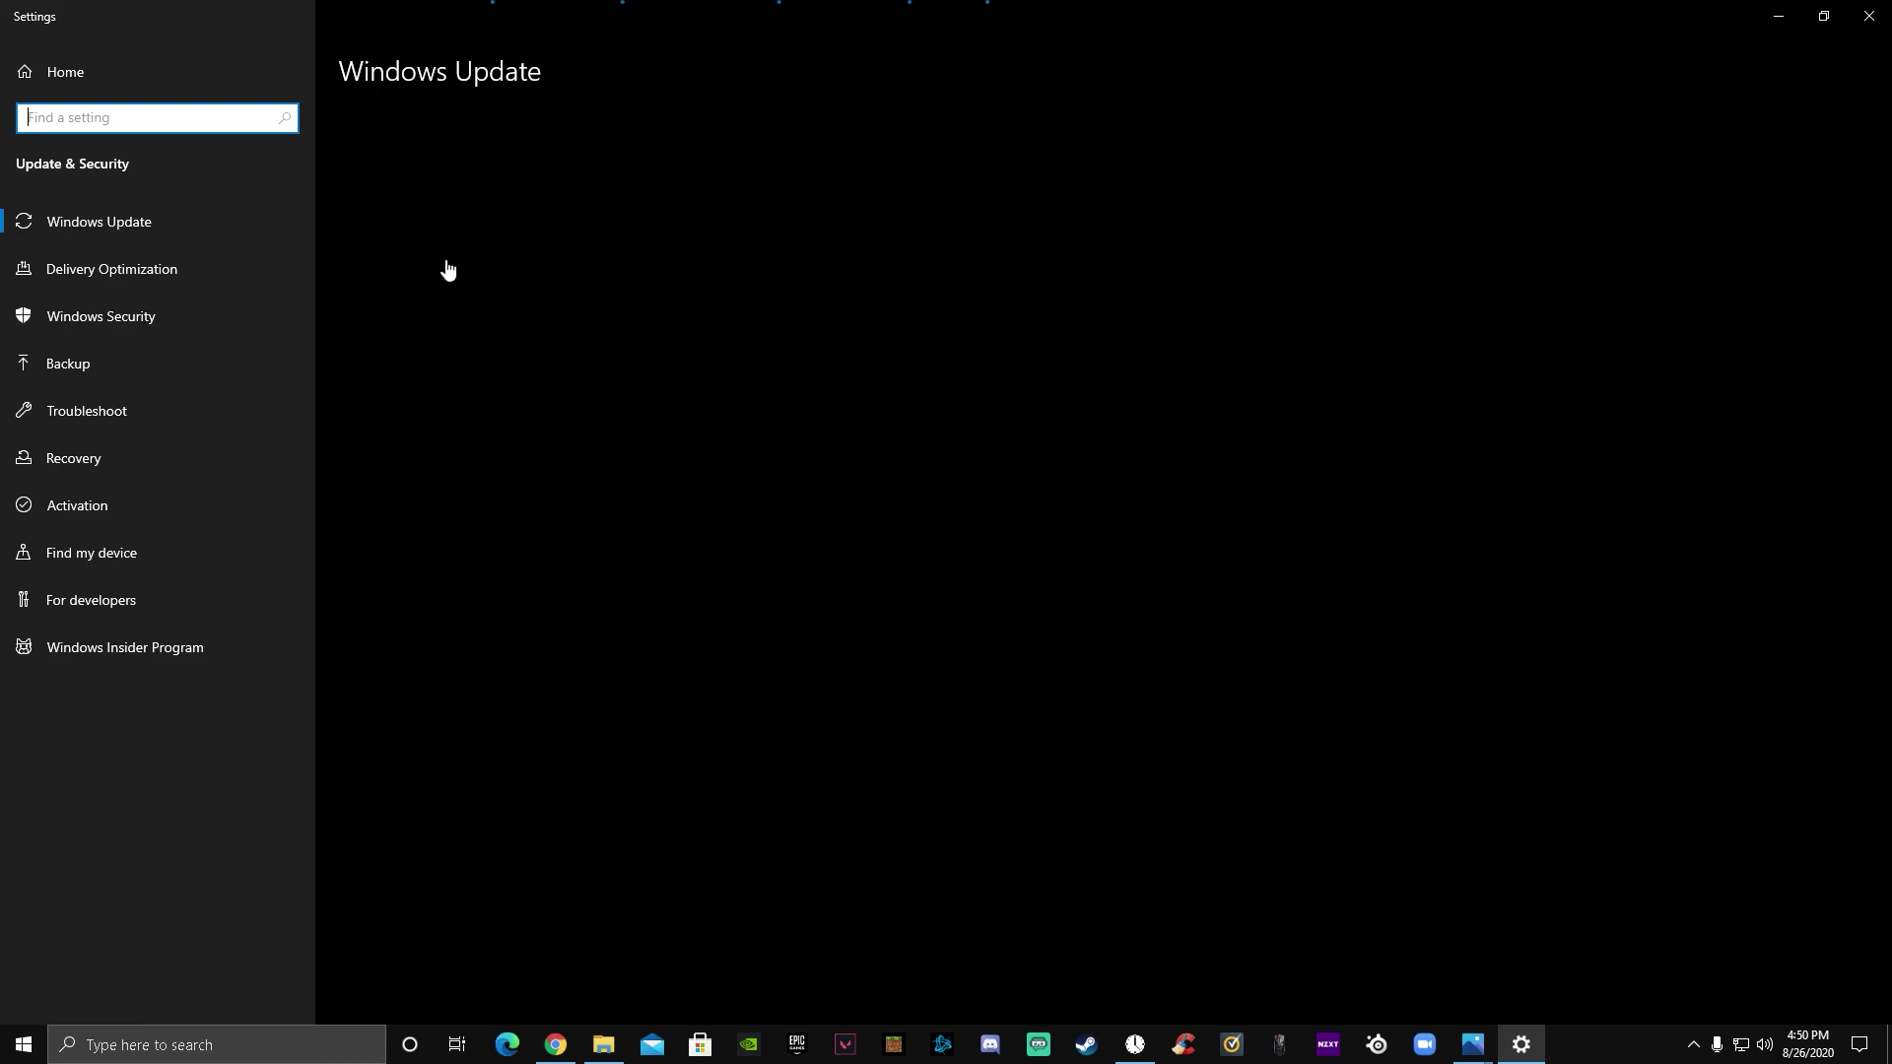
left_click(447, 197)
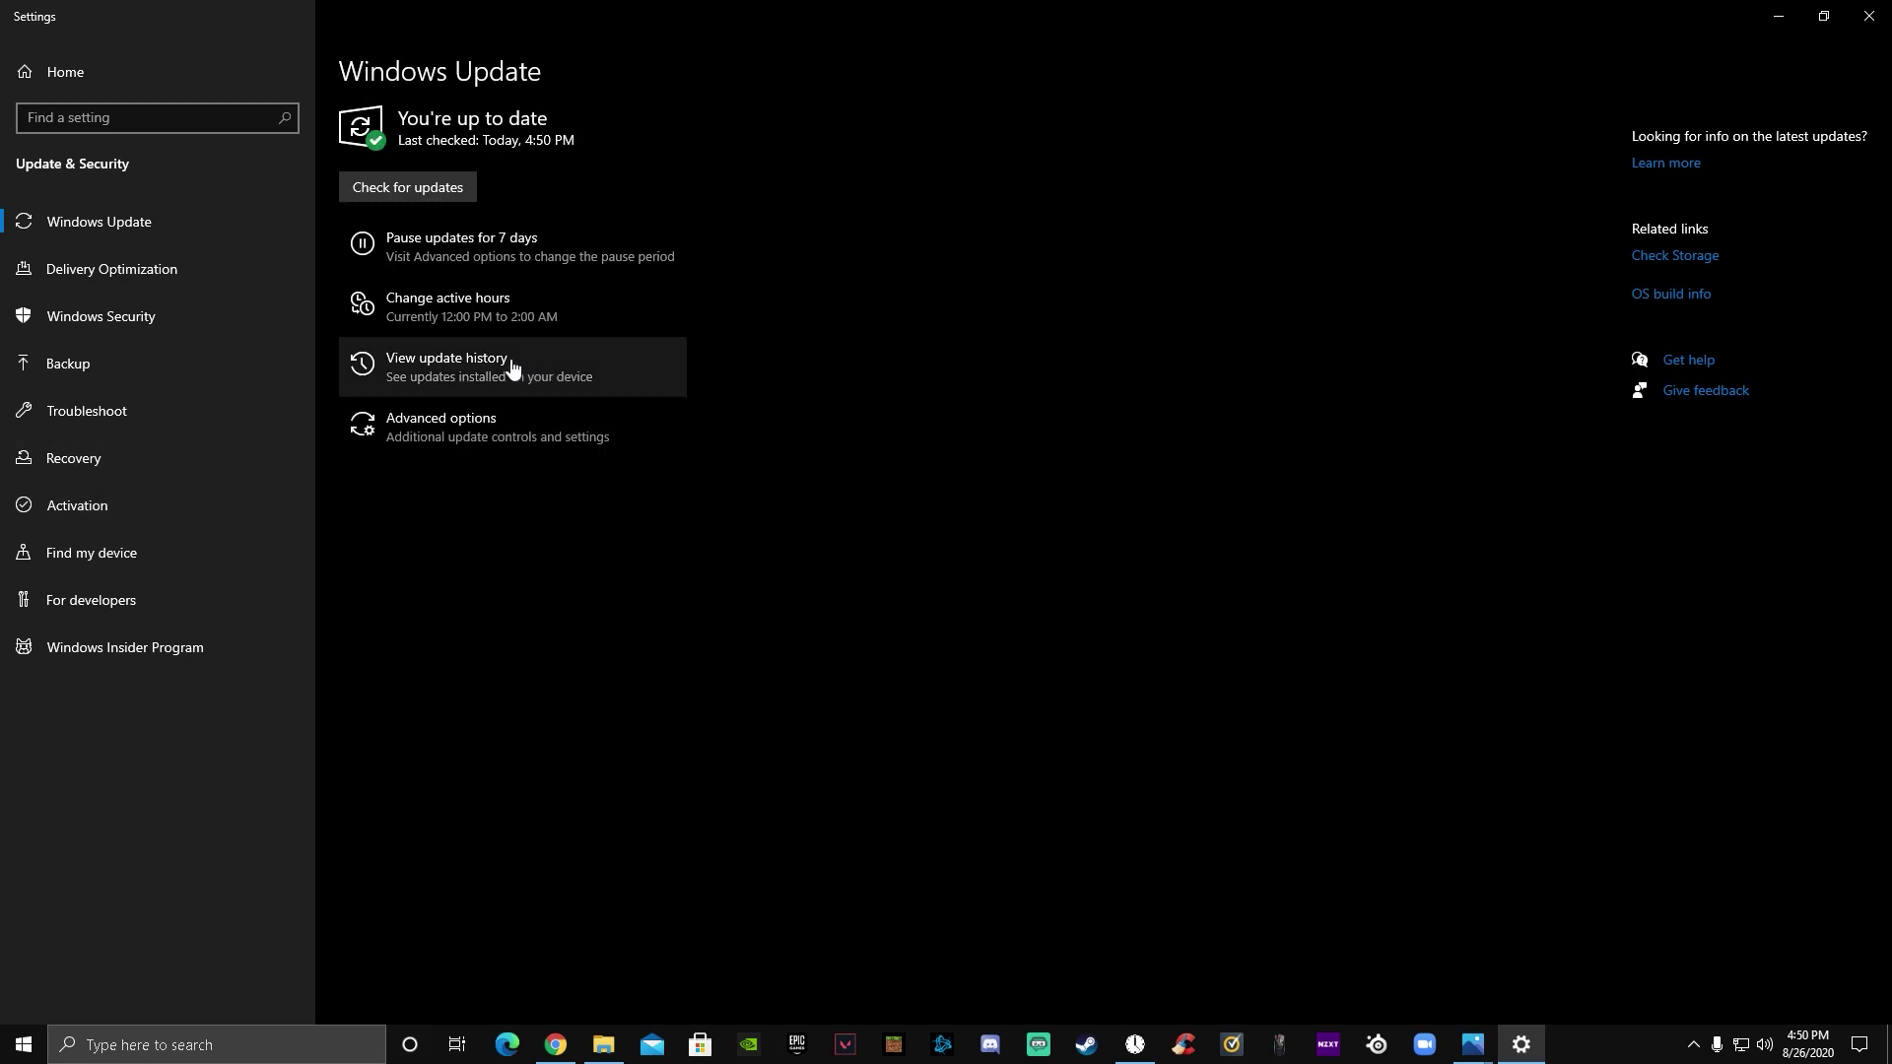
Step: Review the Notifications & actions and Focus assist pages in the System settings
left_click(39, 71)
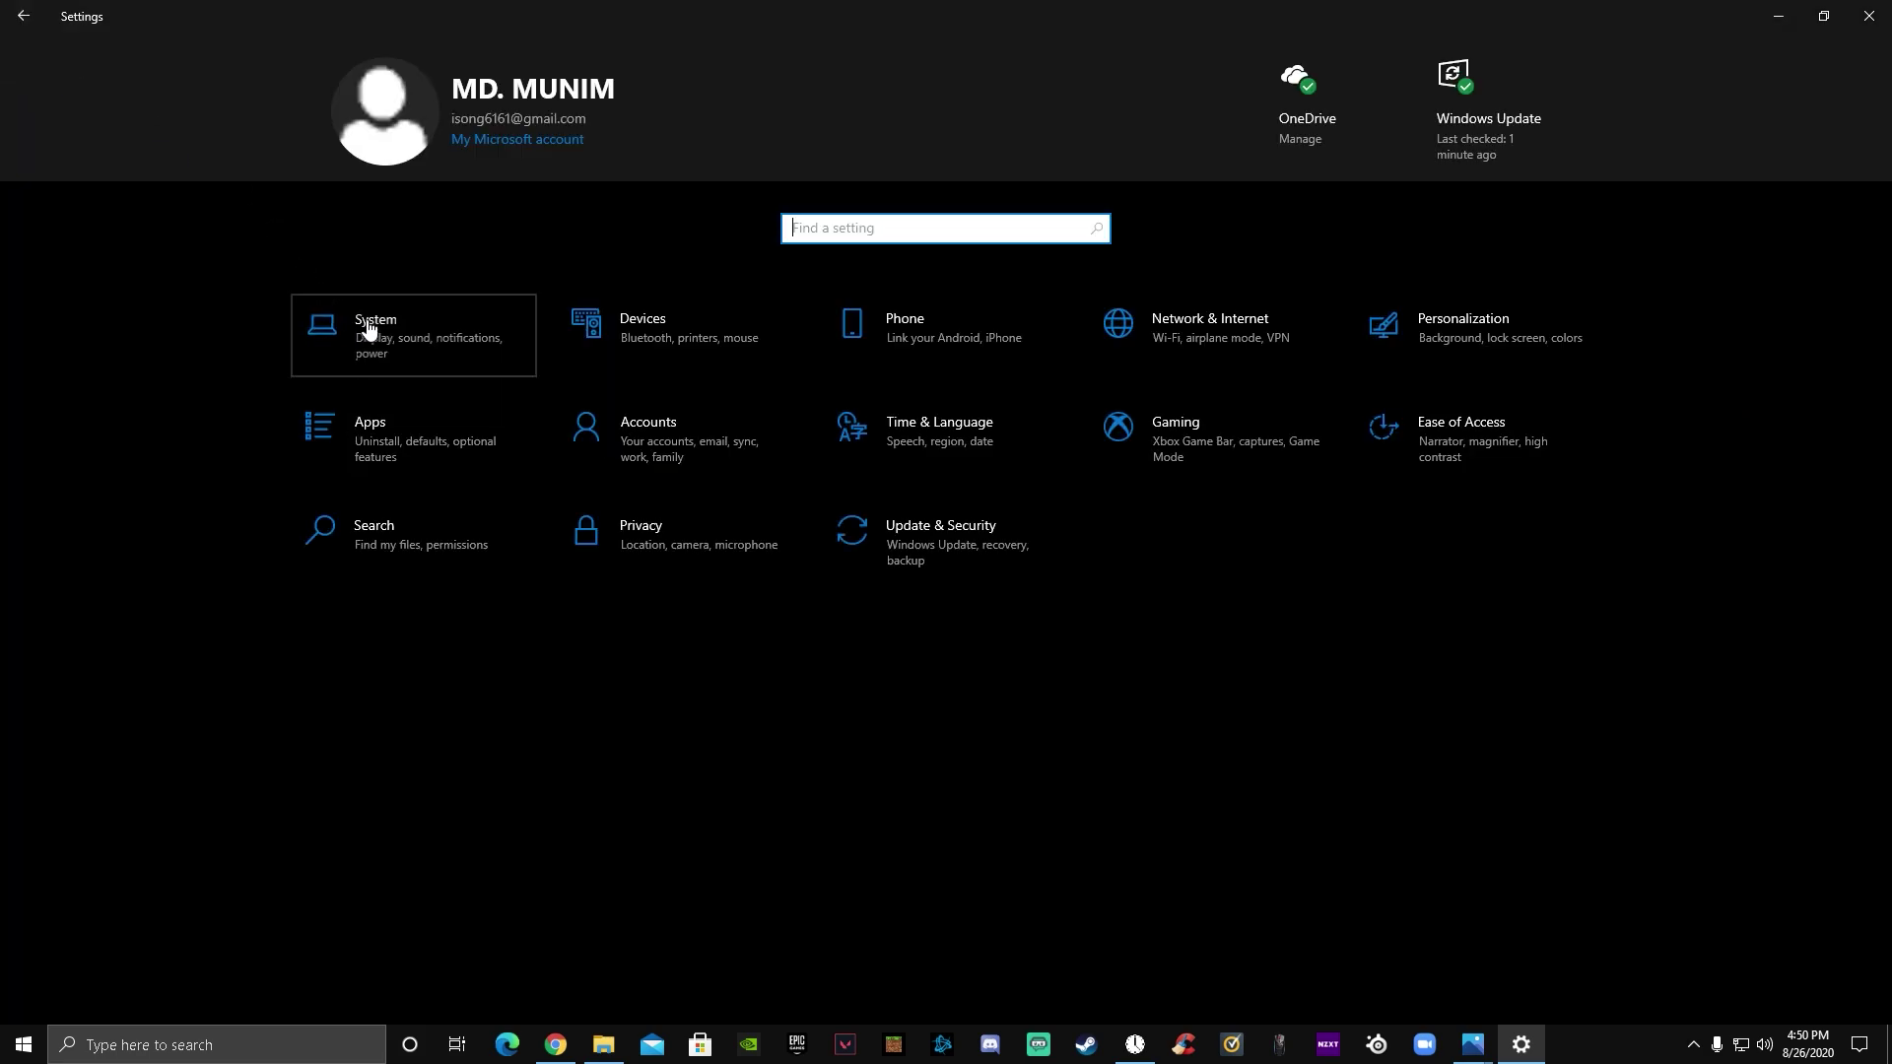
left_click(369, 329)
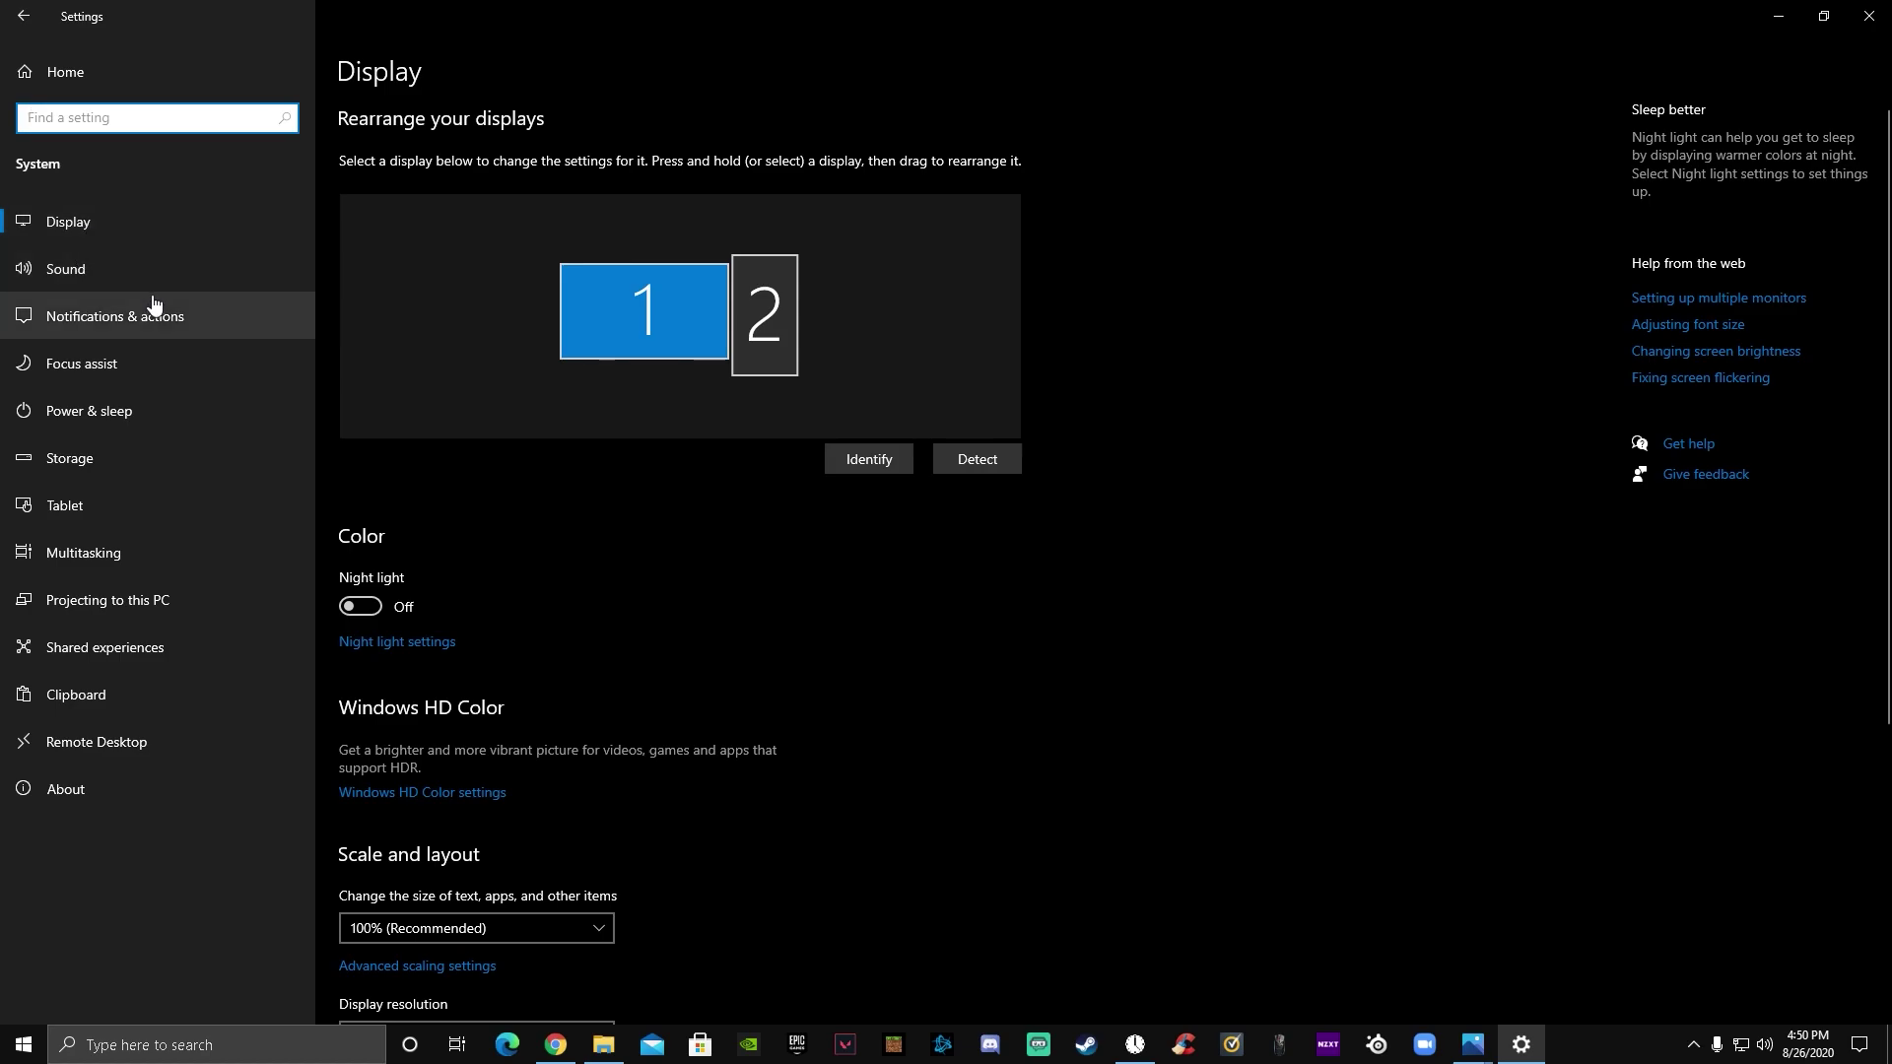
left_click(202, 333)
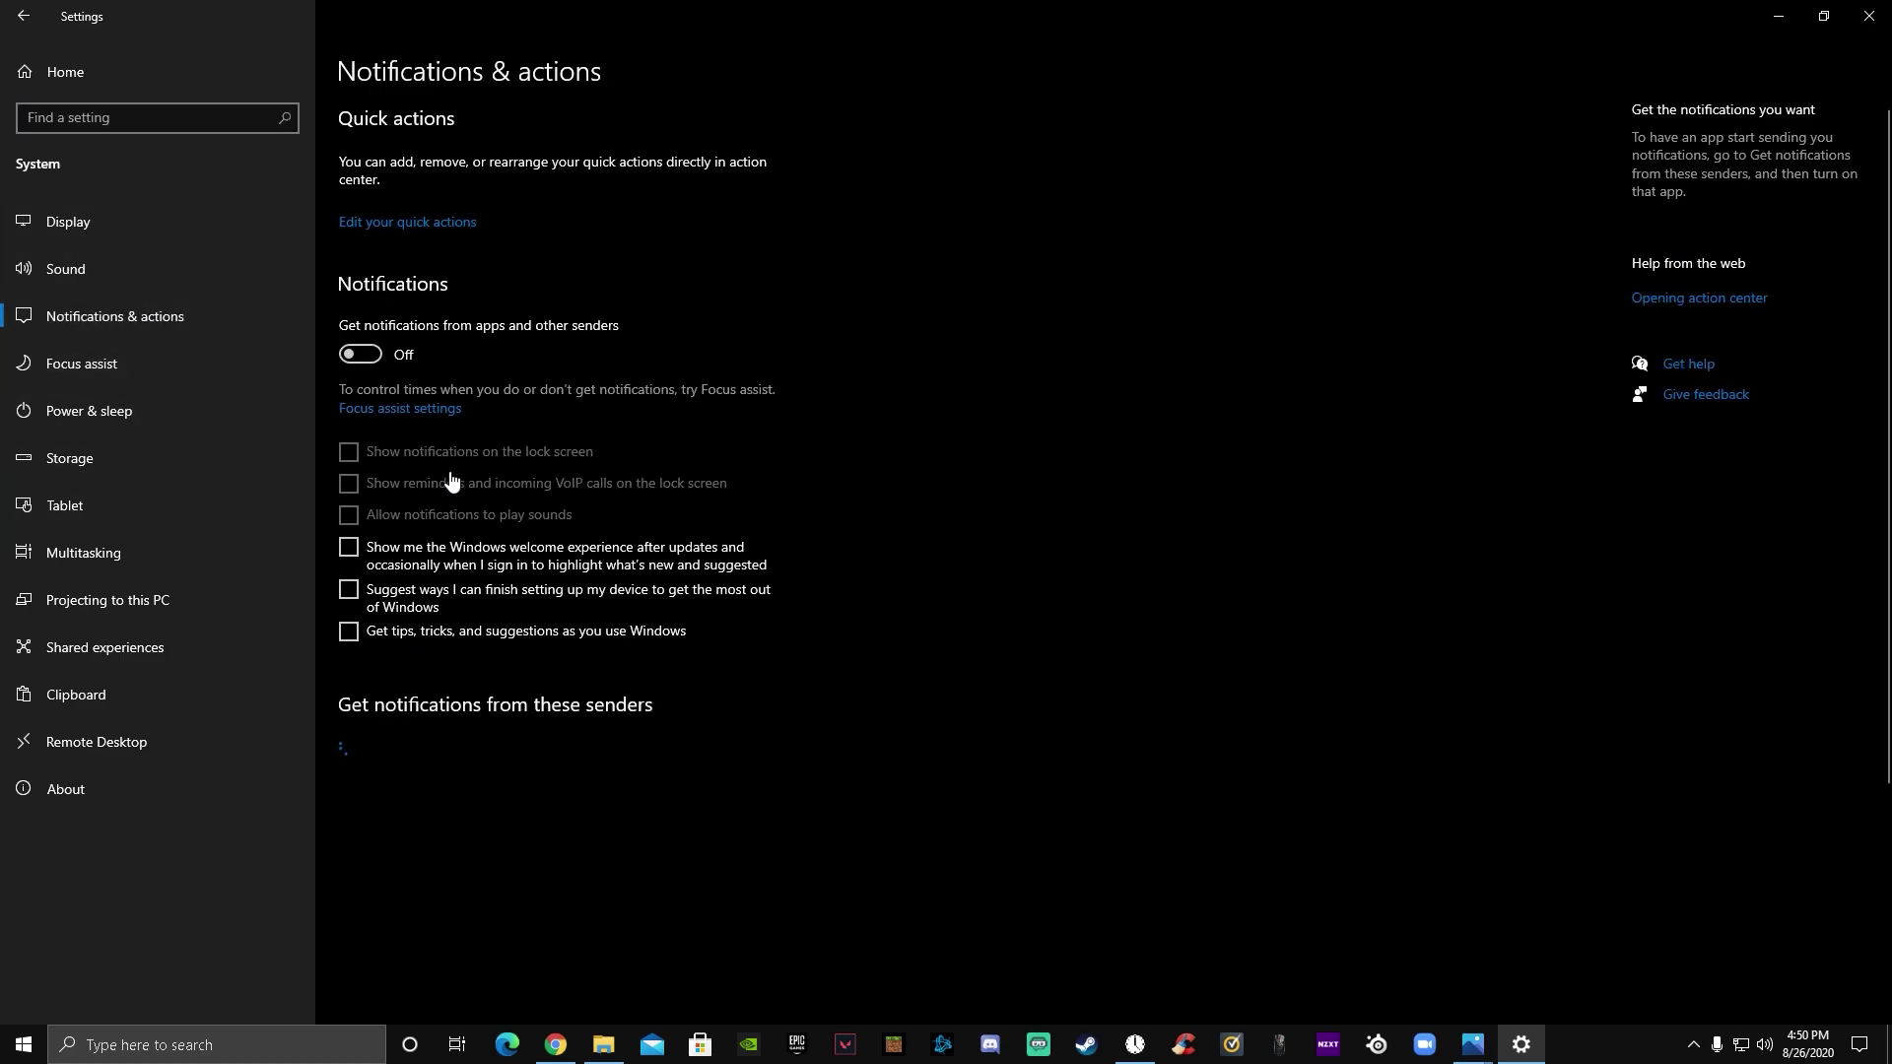
scroll(697, 853, "down", 4)
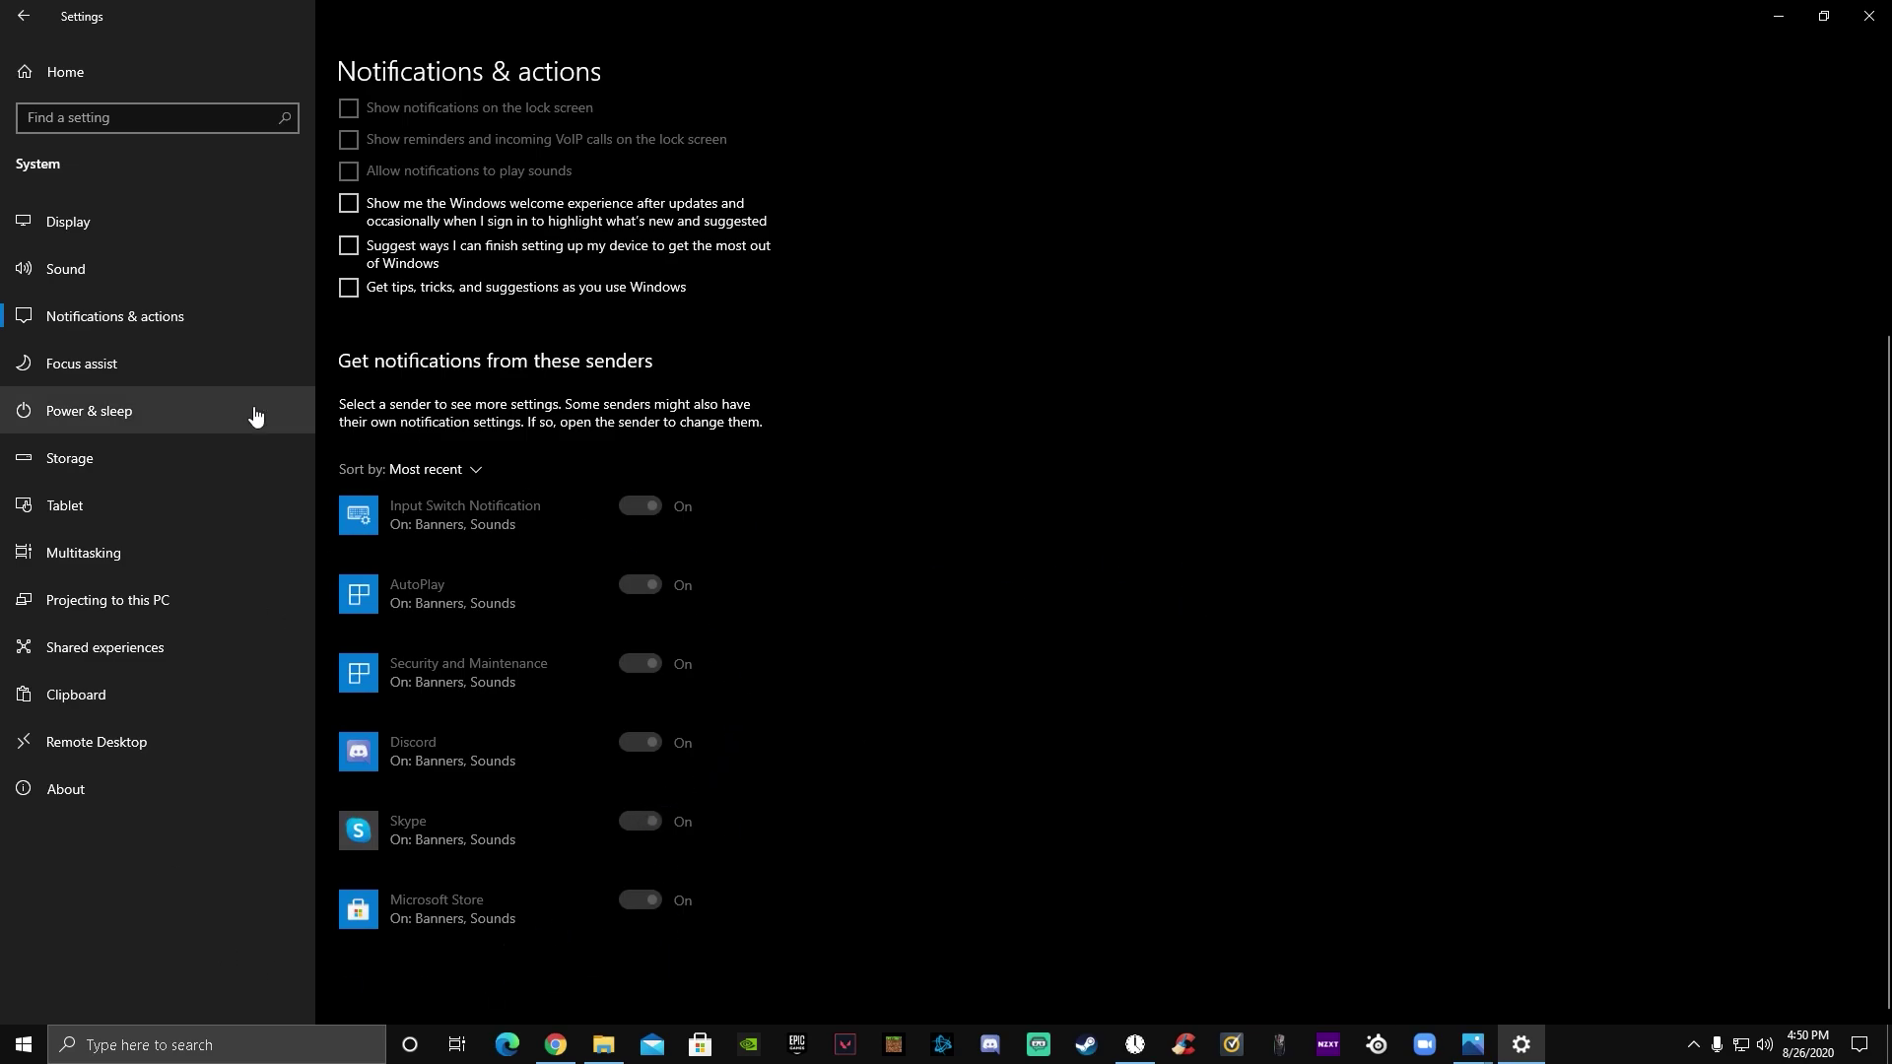
left_click(157, 375)
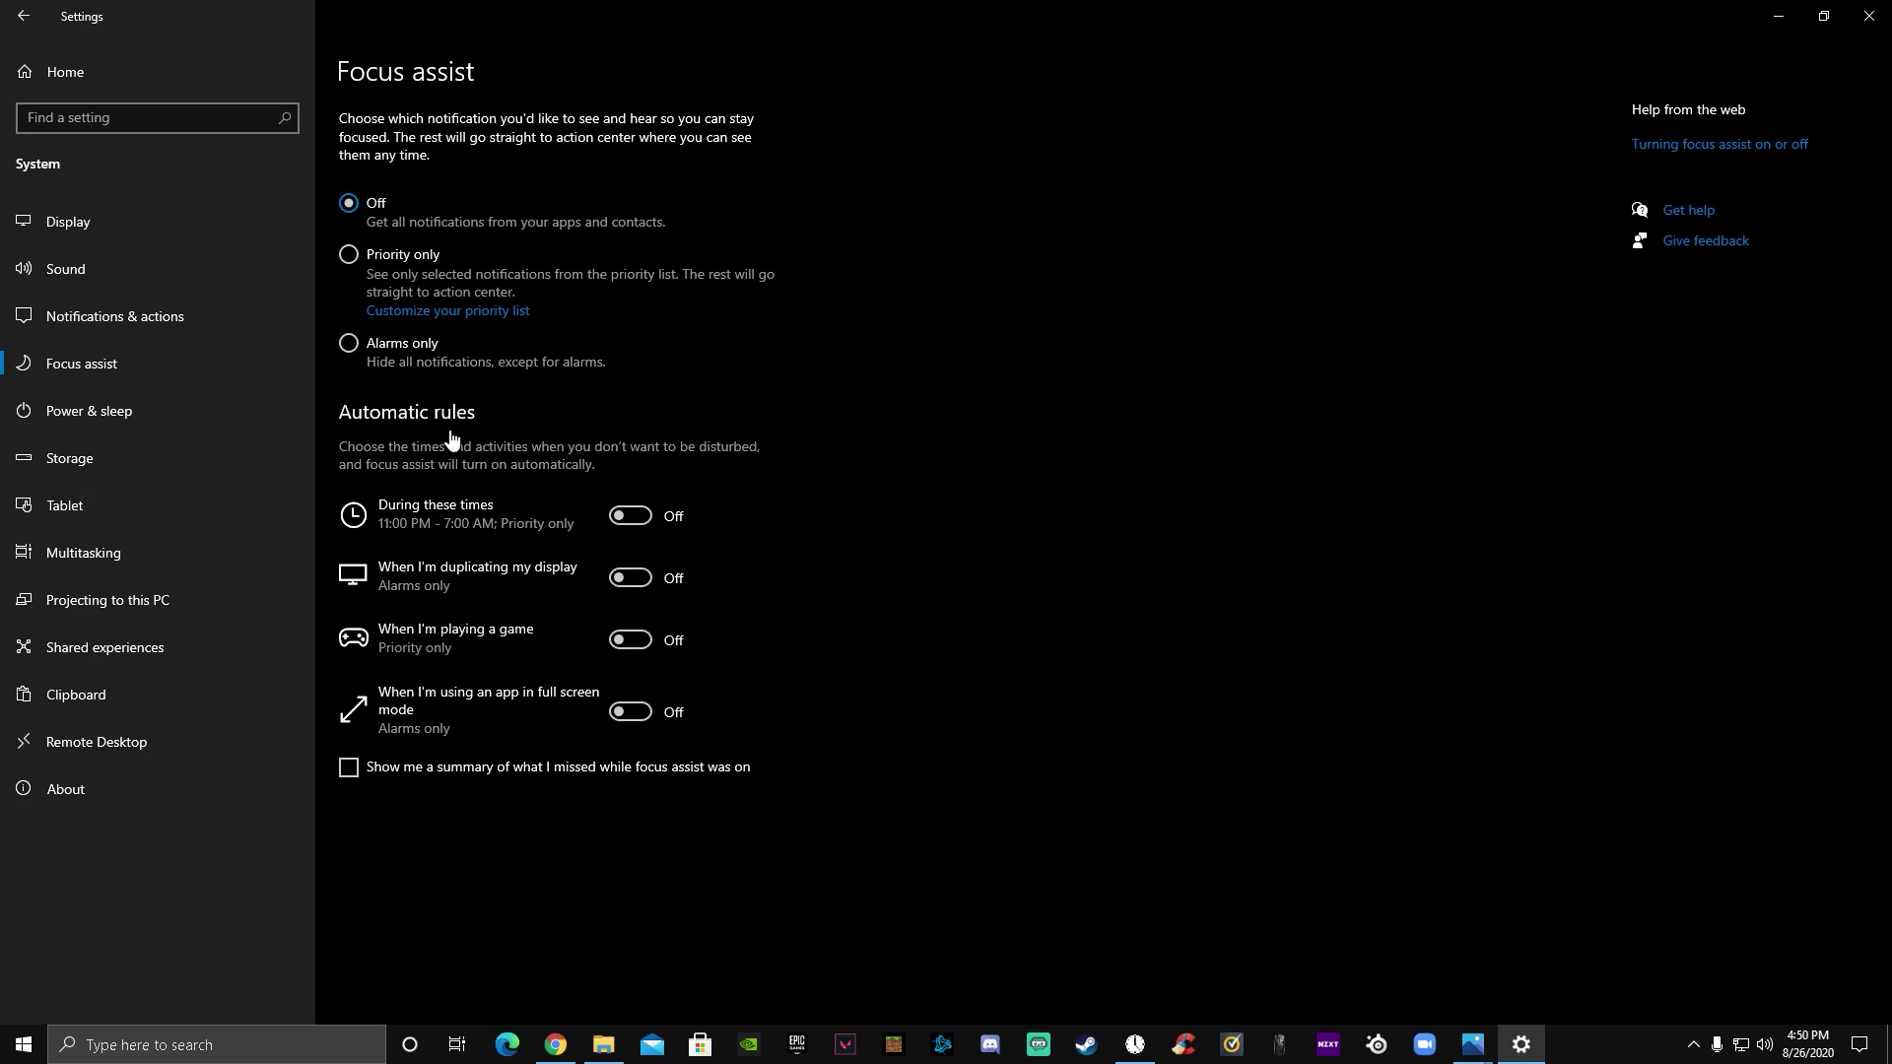
Step: Set the PC to never go to sleep when plugged in, in the Power & sleep settings
left_click(124, 443)
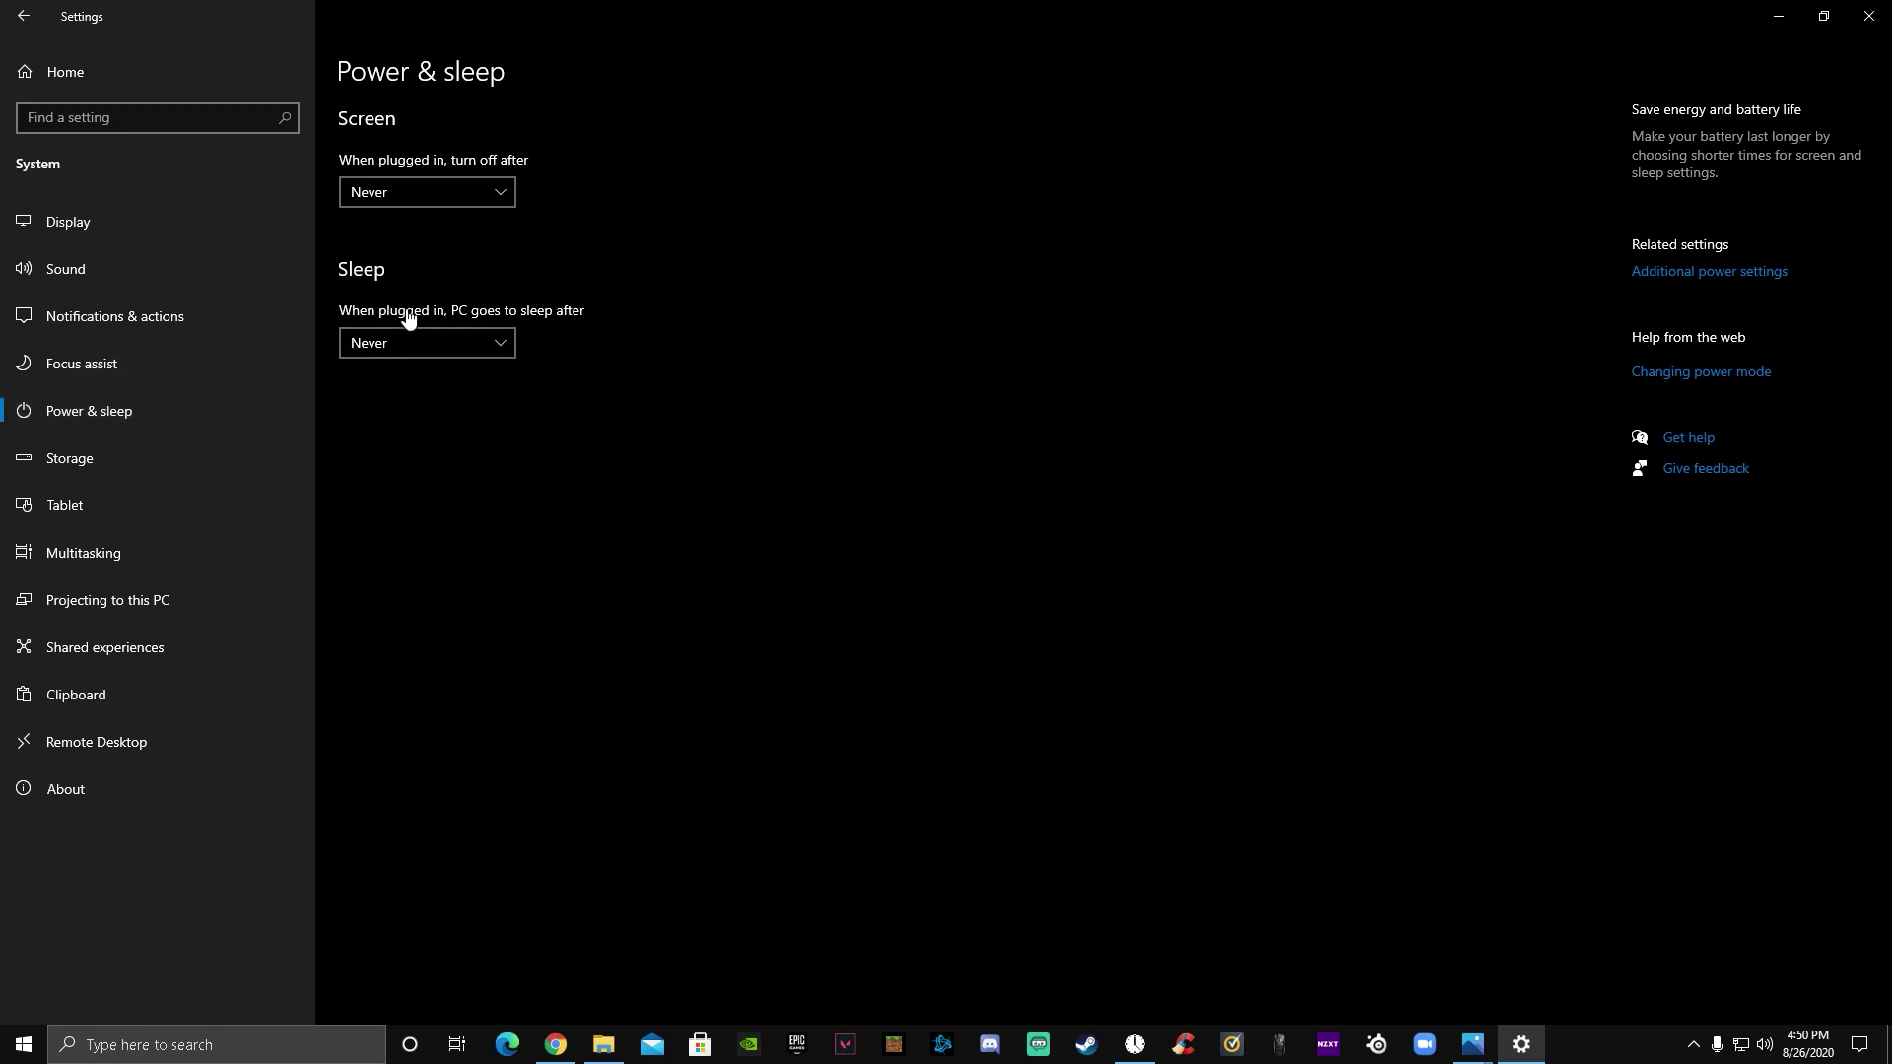
left_click(509, 349)
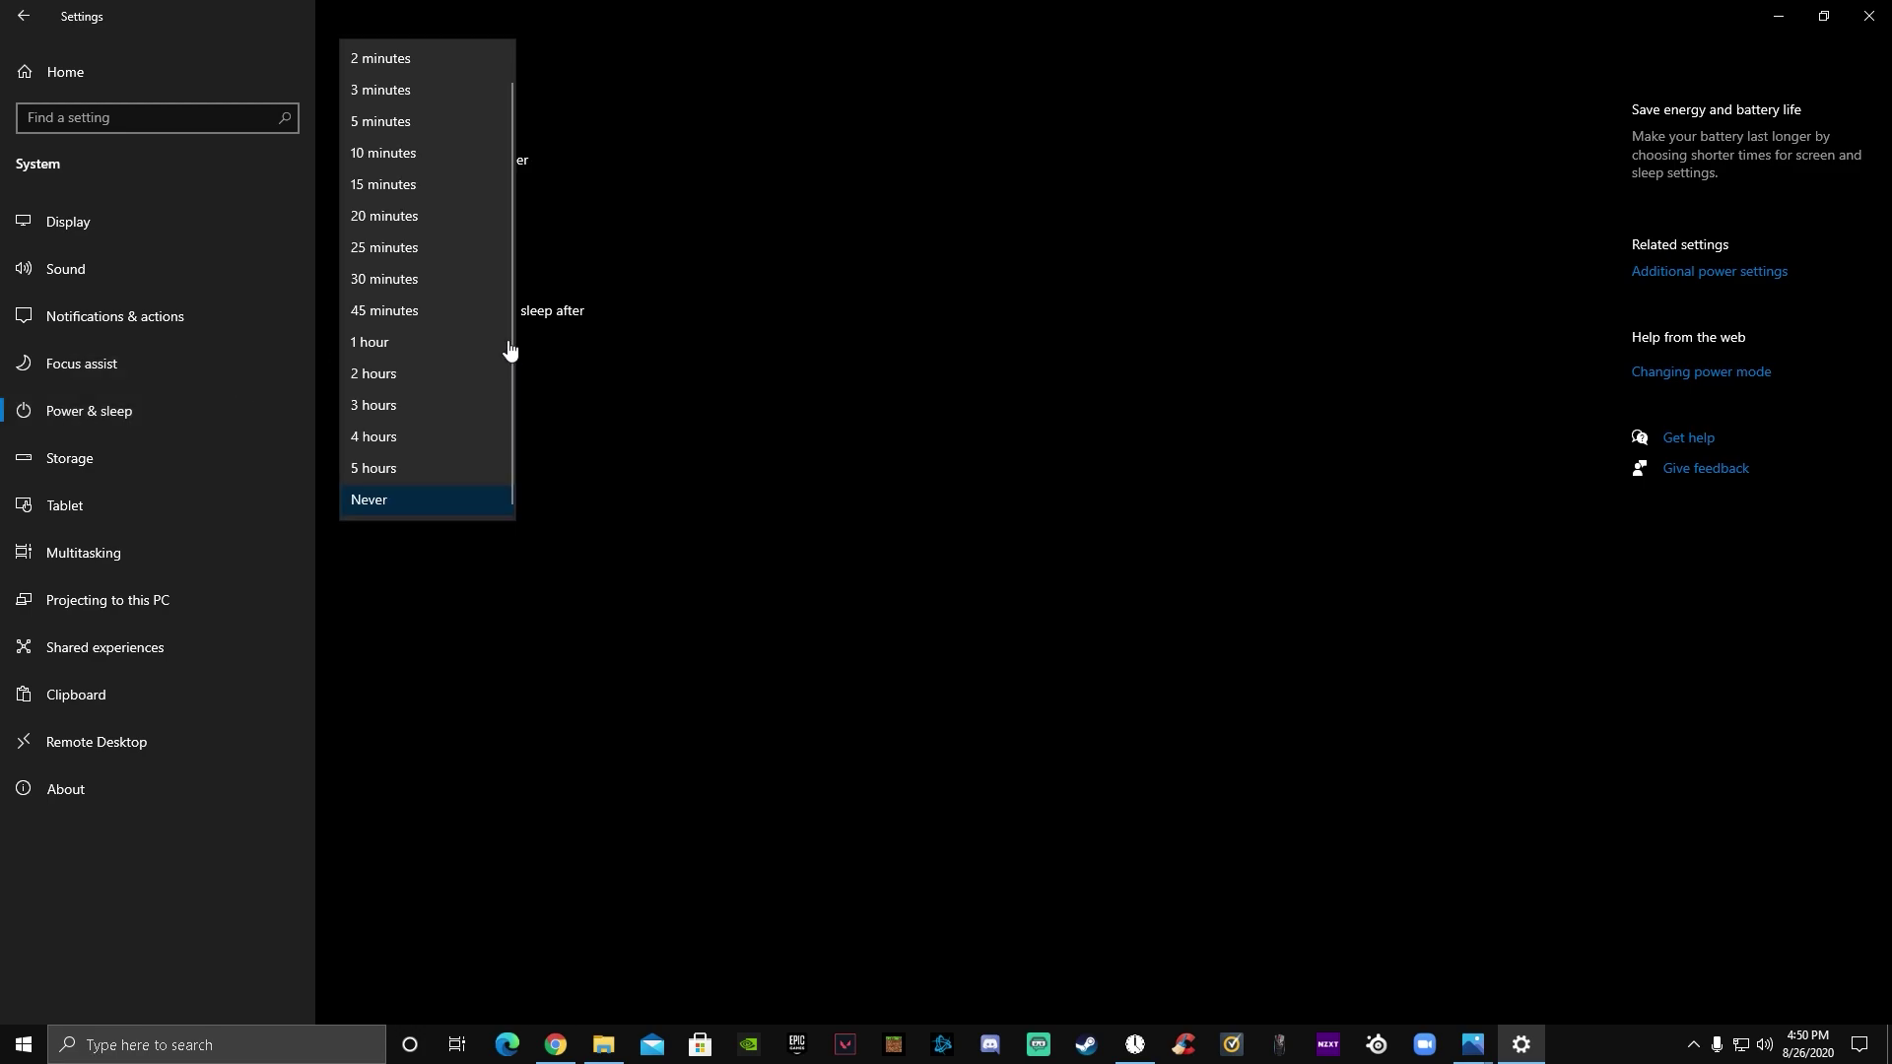
left_click(453, 509)
Step: Review the Storage page and its Storage Sense configuration, and return to the Settings home
left_click(119, 482)
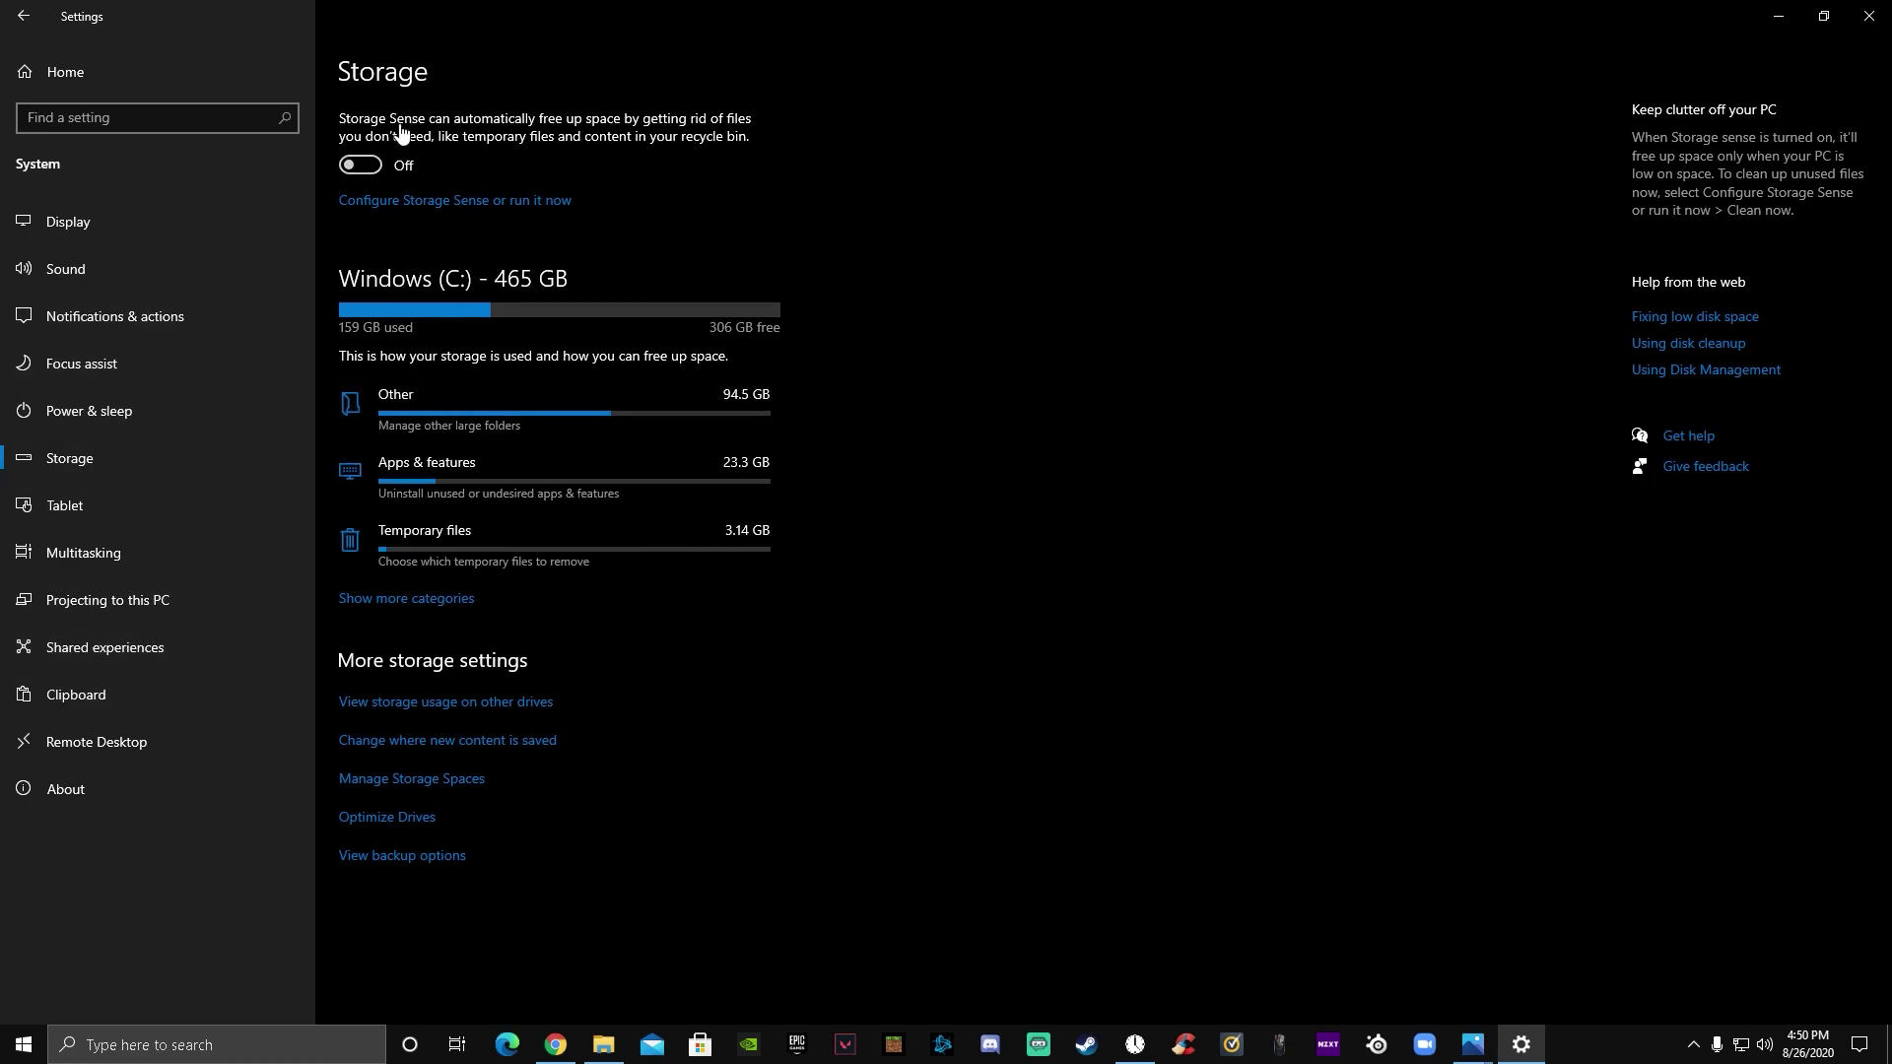
left_click(439, 203)
left_click(24, 16)
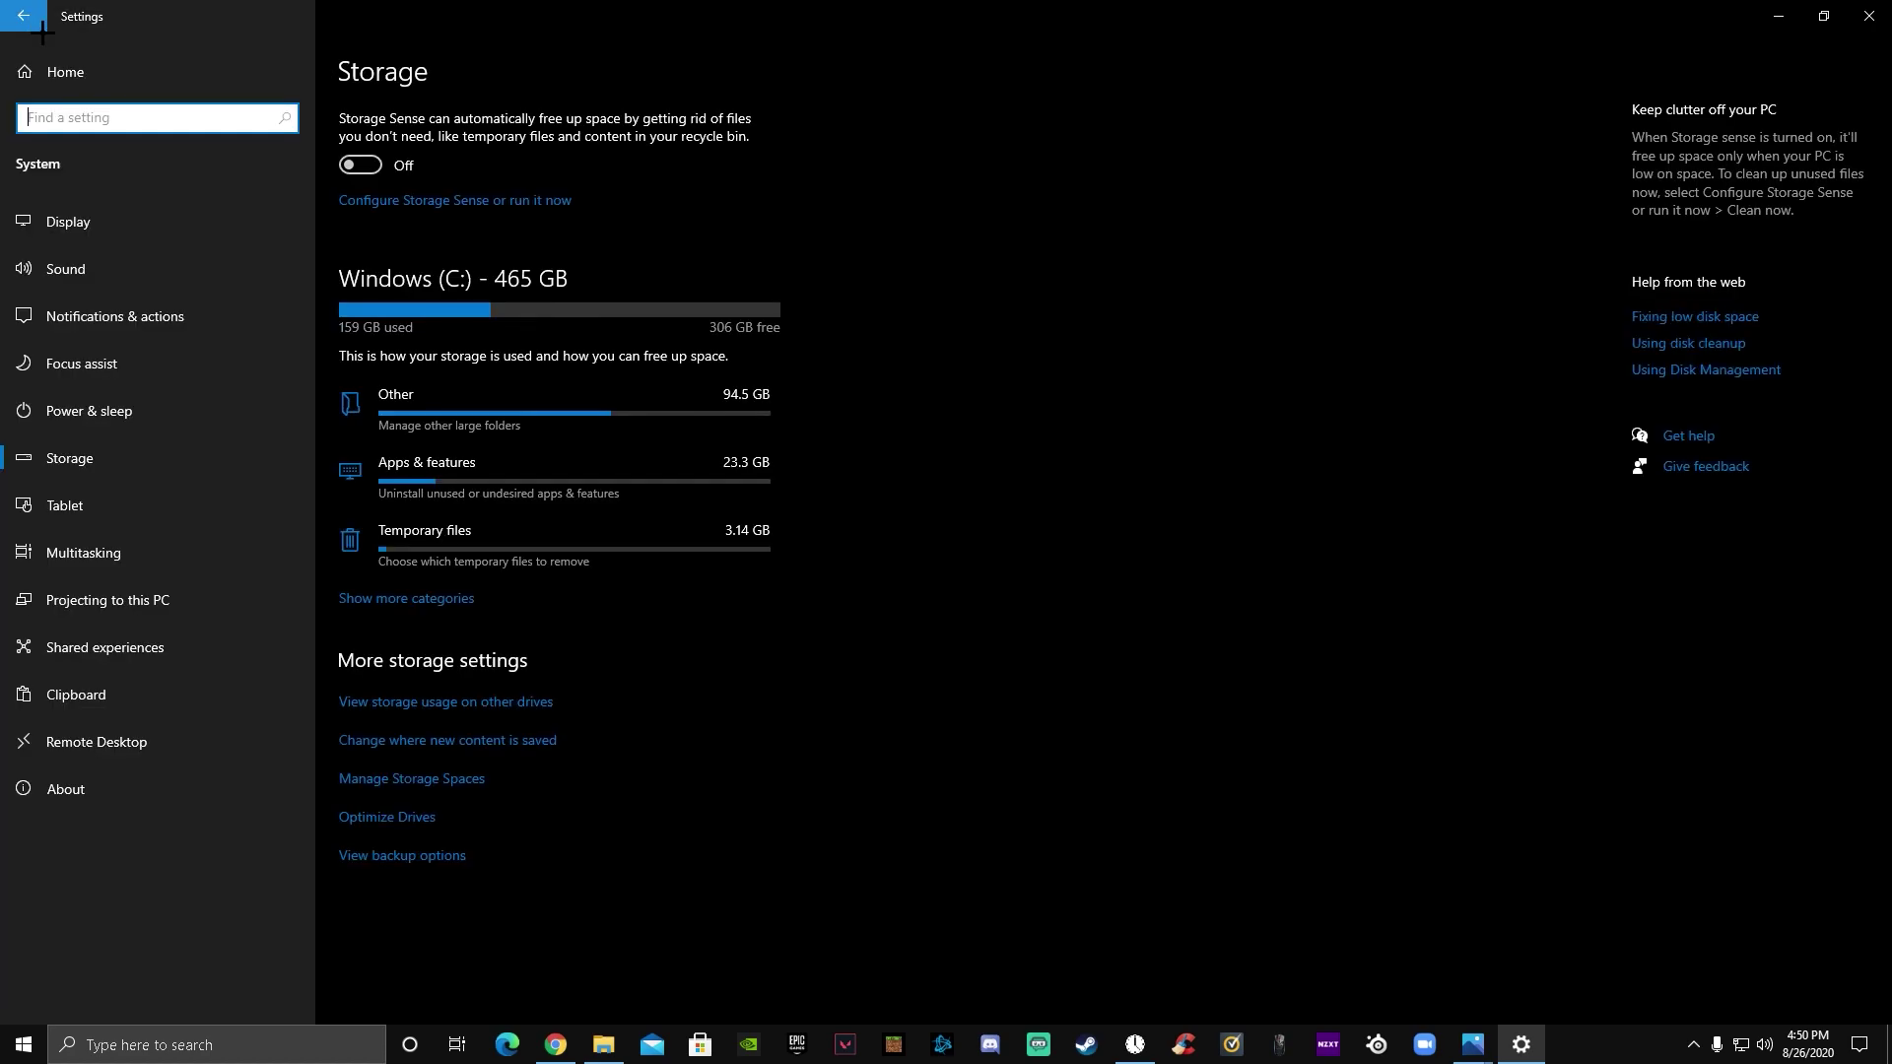
left_click(23, 16)
Step: Review the full list of Startup apps in the Apps settings for any that are enabled
left_click(460, 435)
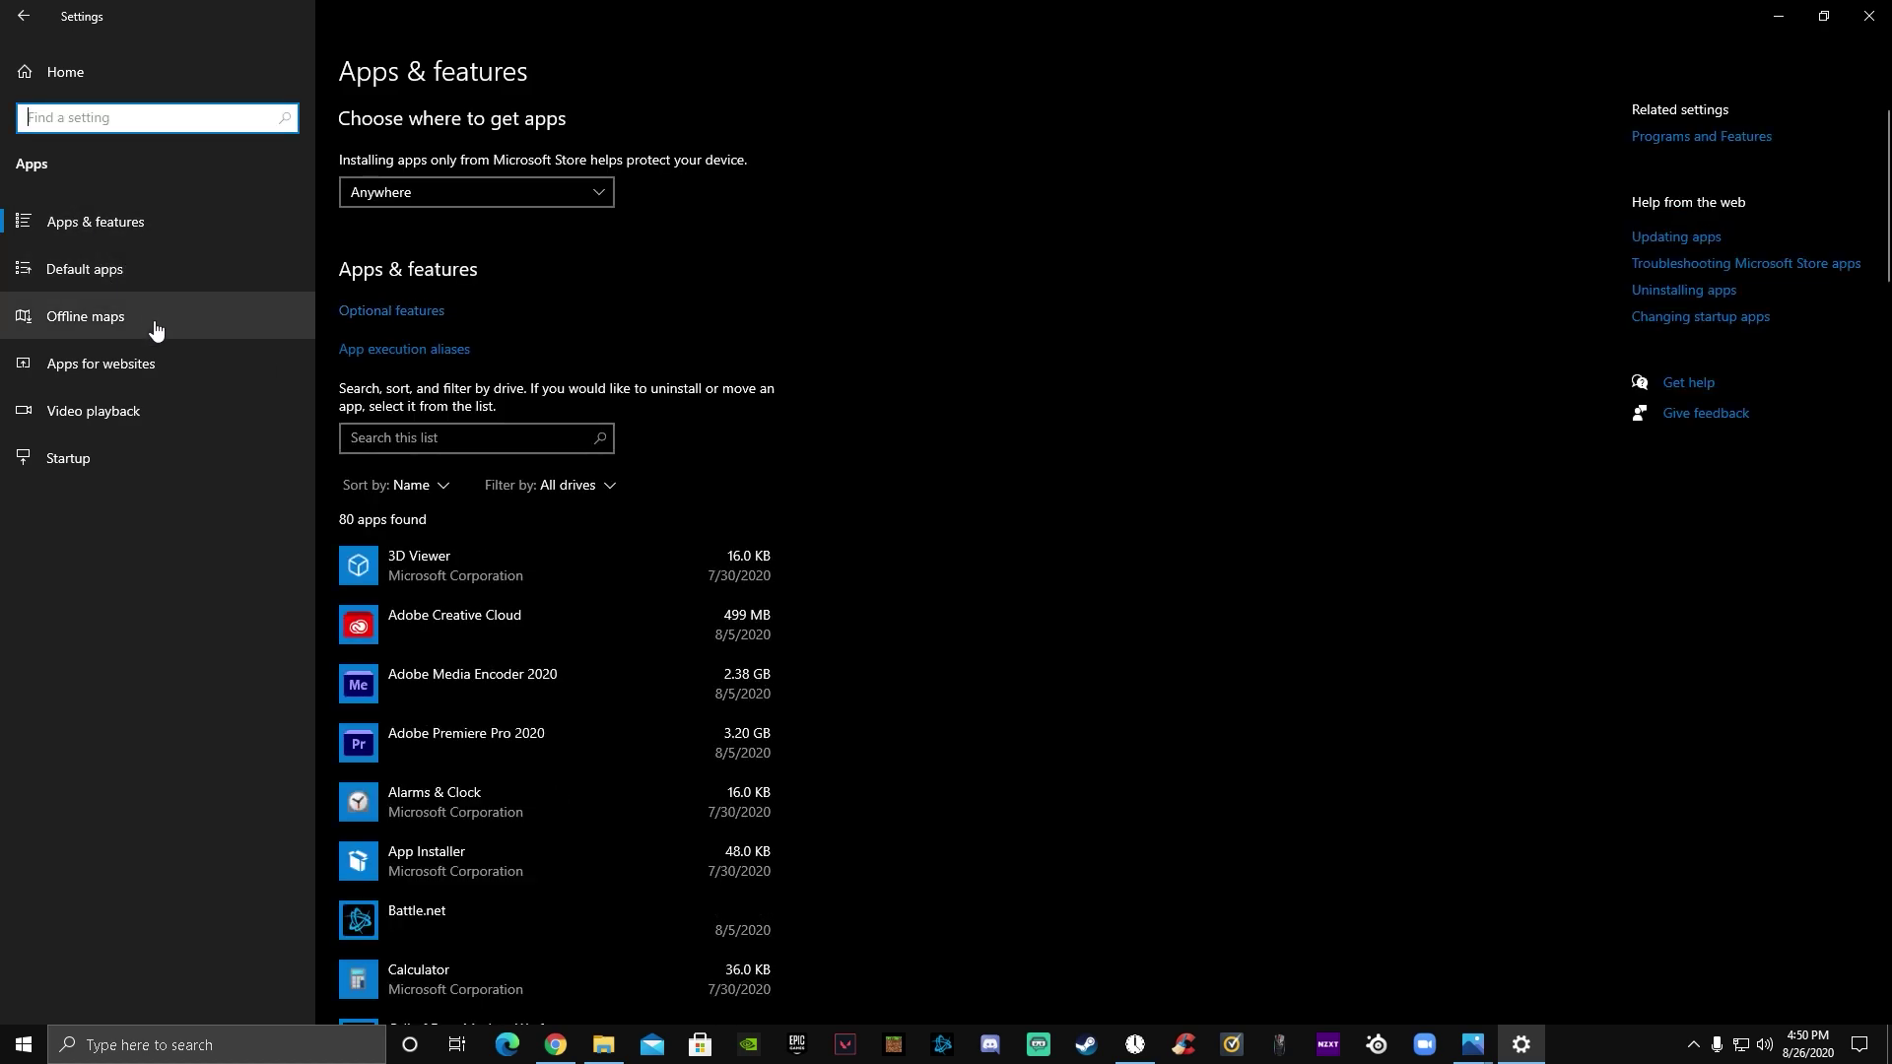
left_click(161, 456)
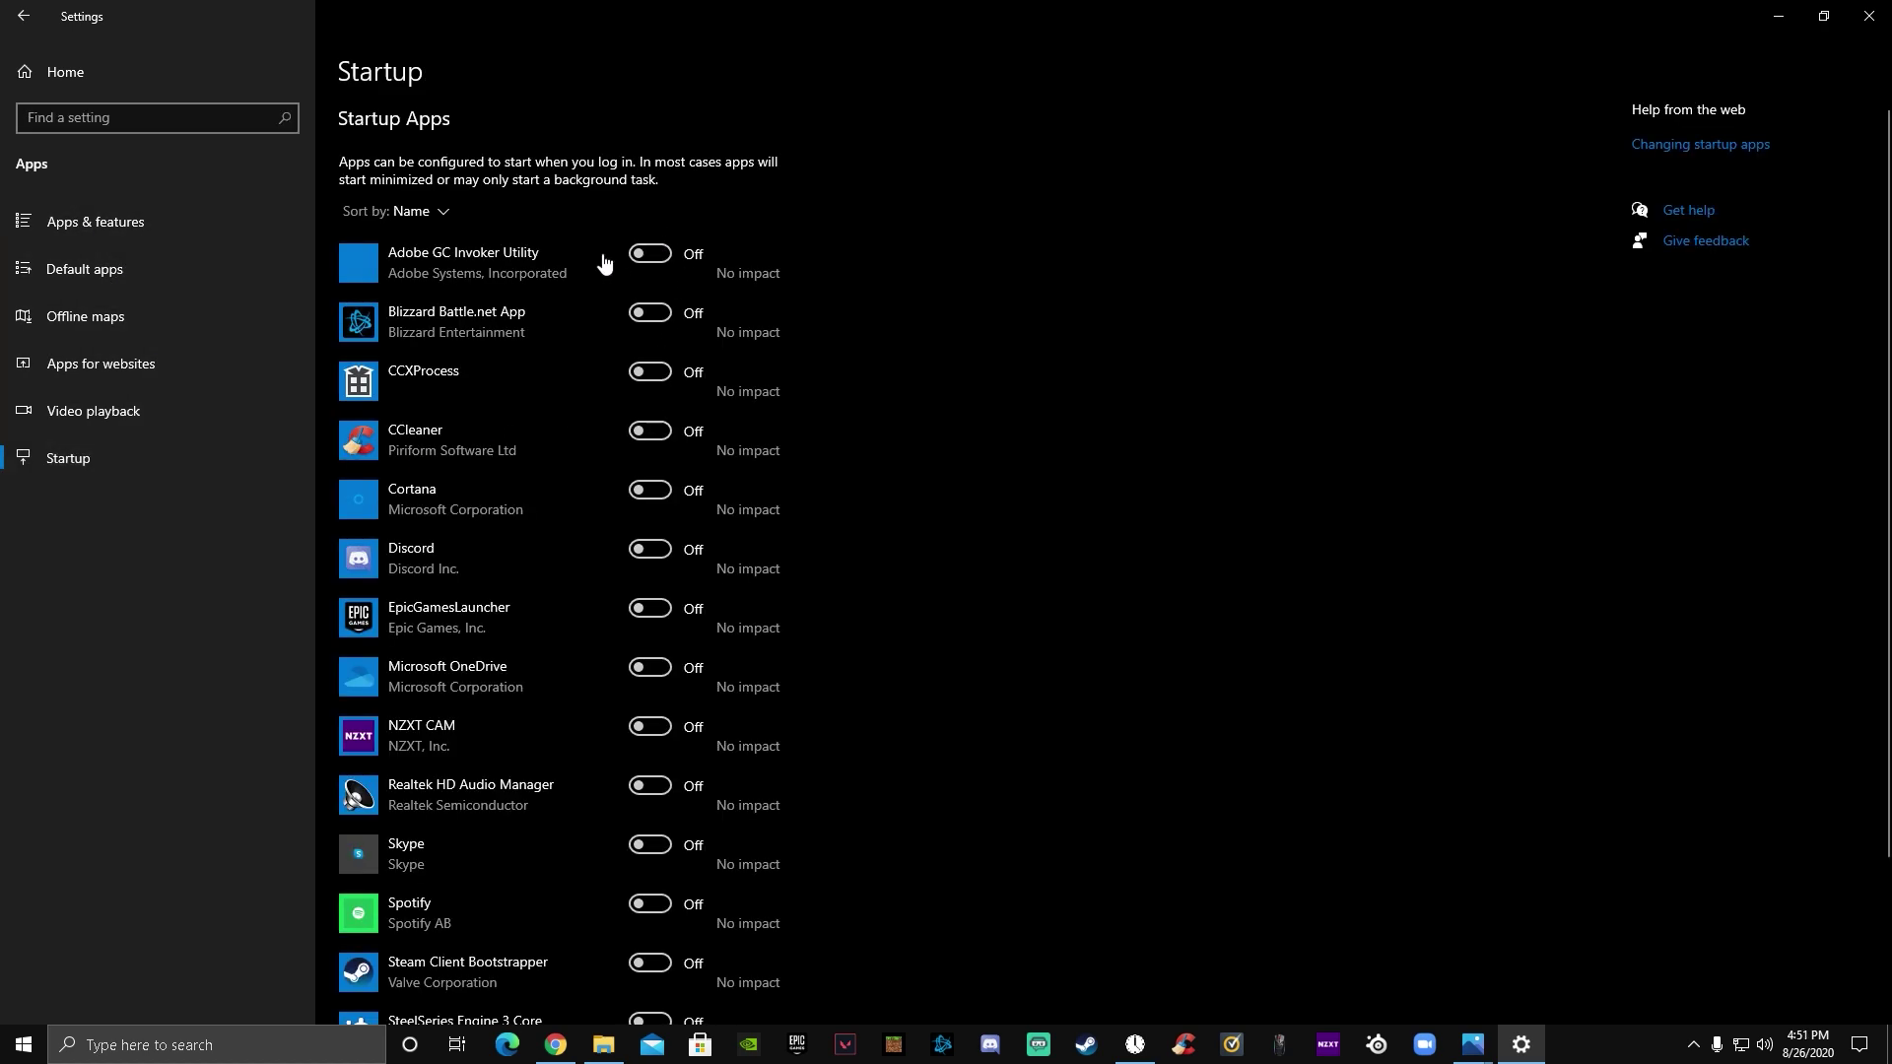
scroll(619, 258, "down", 3)
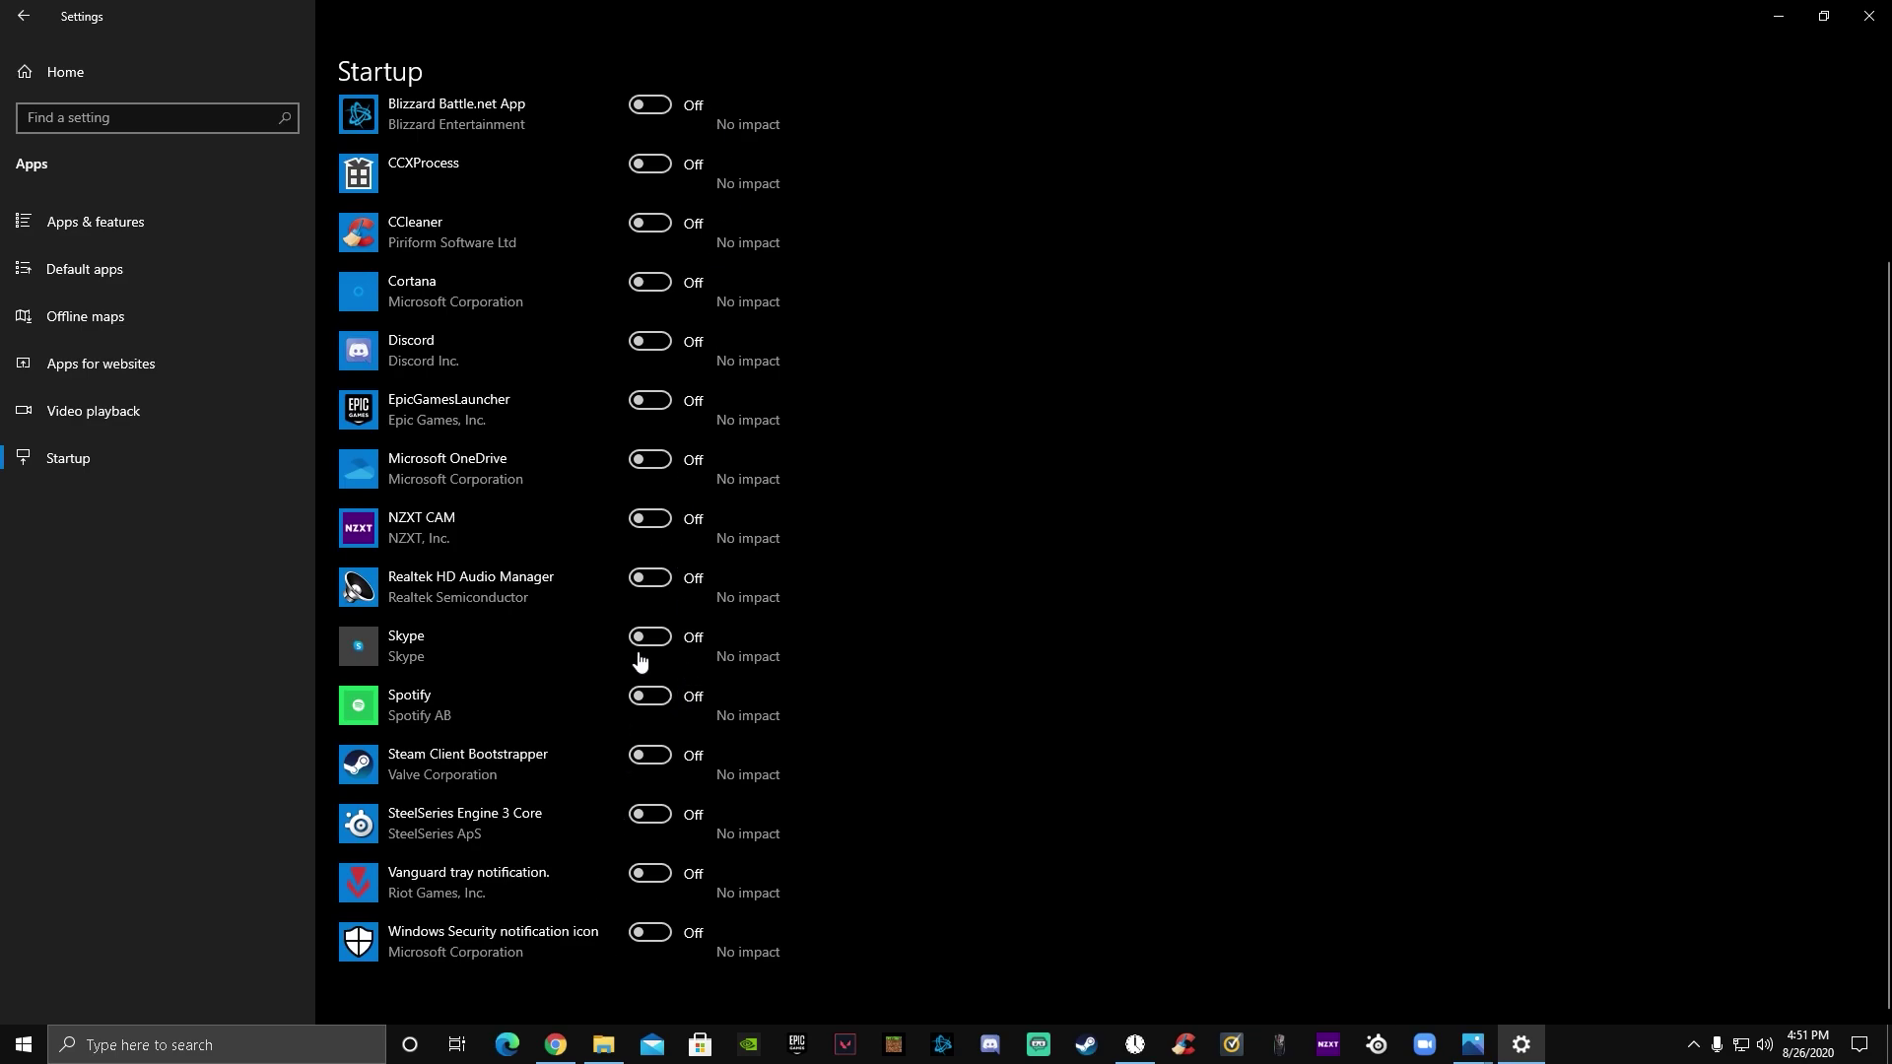
scroll(573, 155, "up", 3)
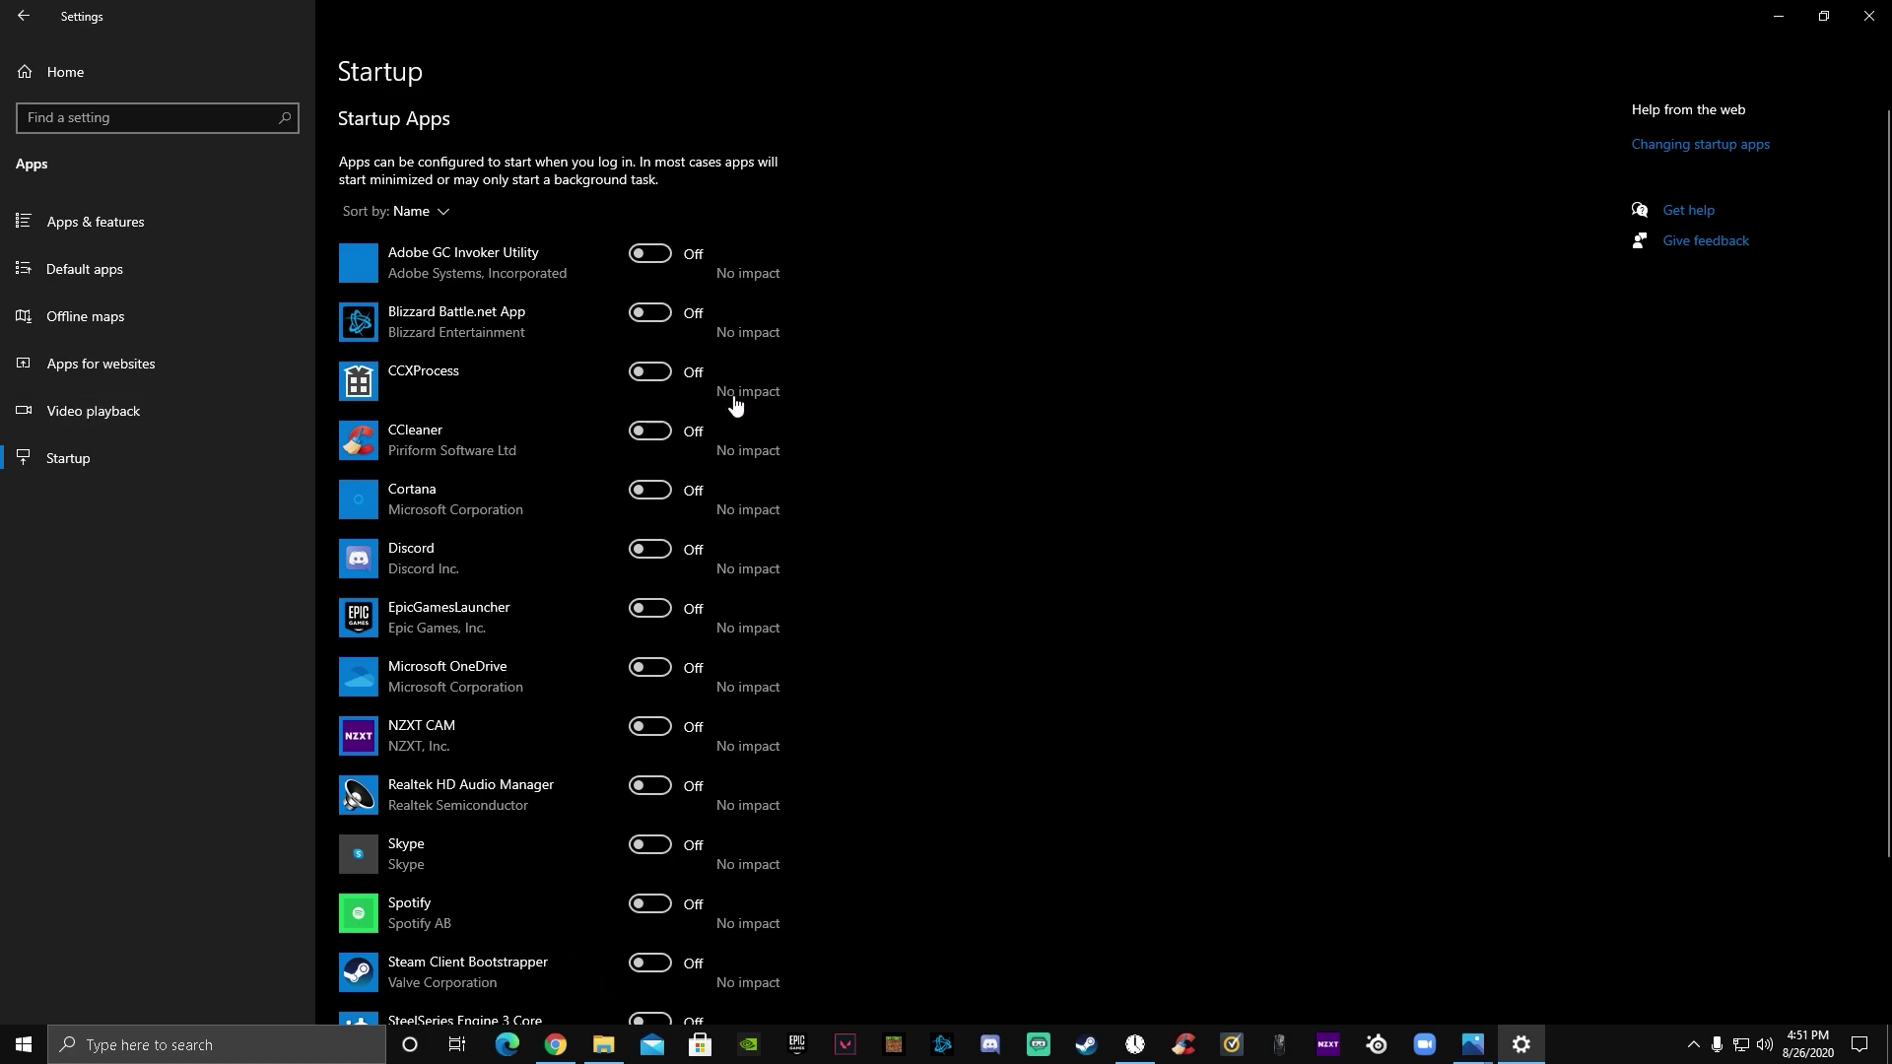
scroll(523, 636, "down", 3)
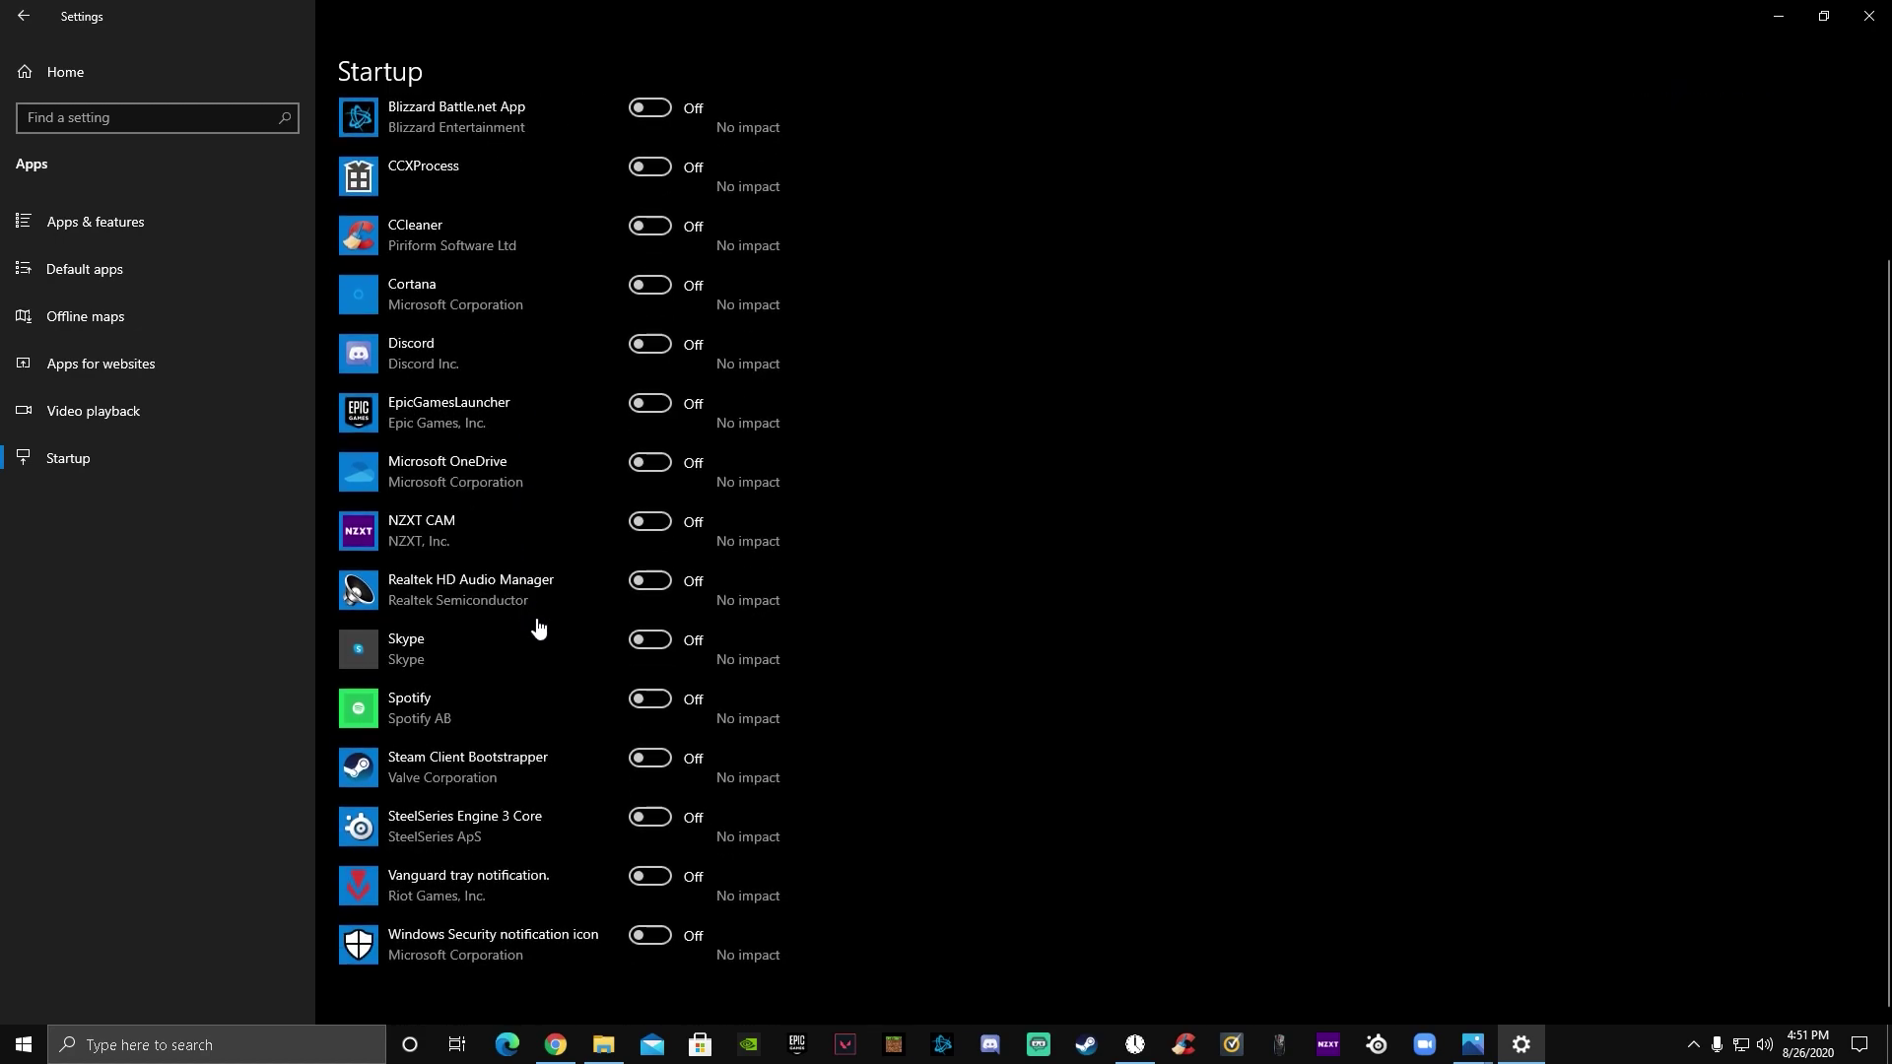
scroll(576, 709, "down", 1)
scroll(590, 722, "up", 3)
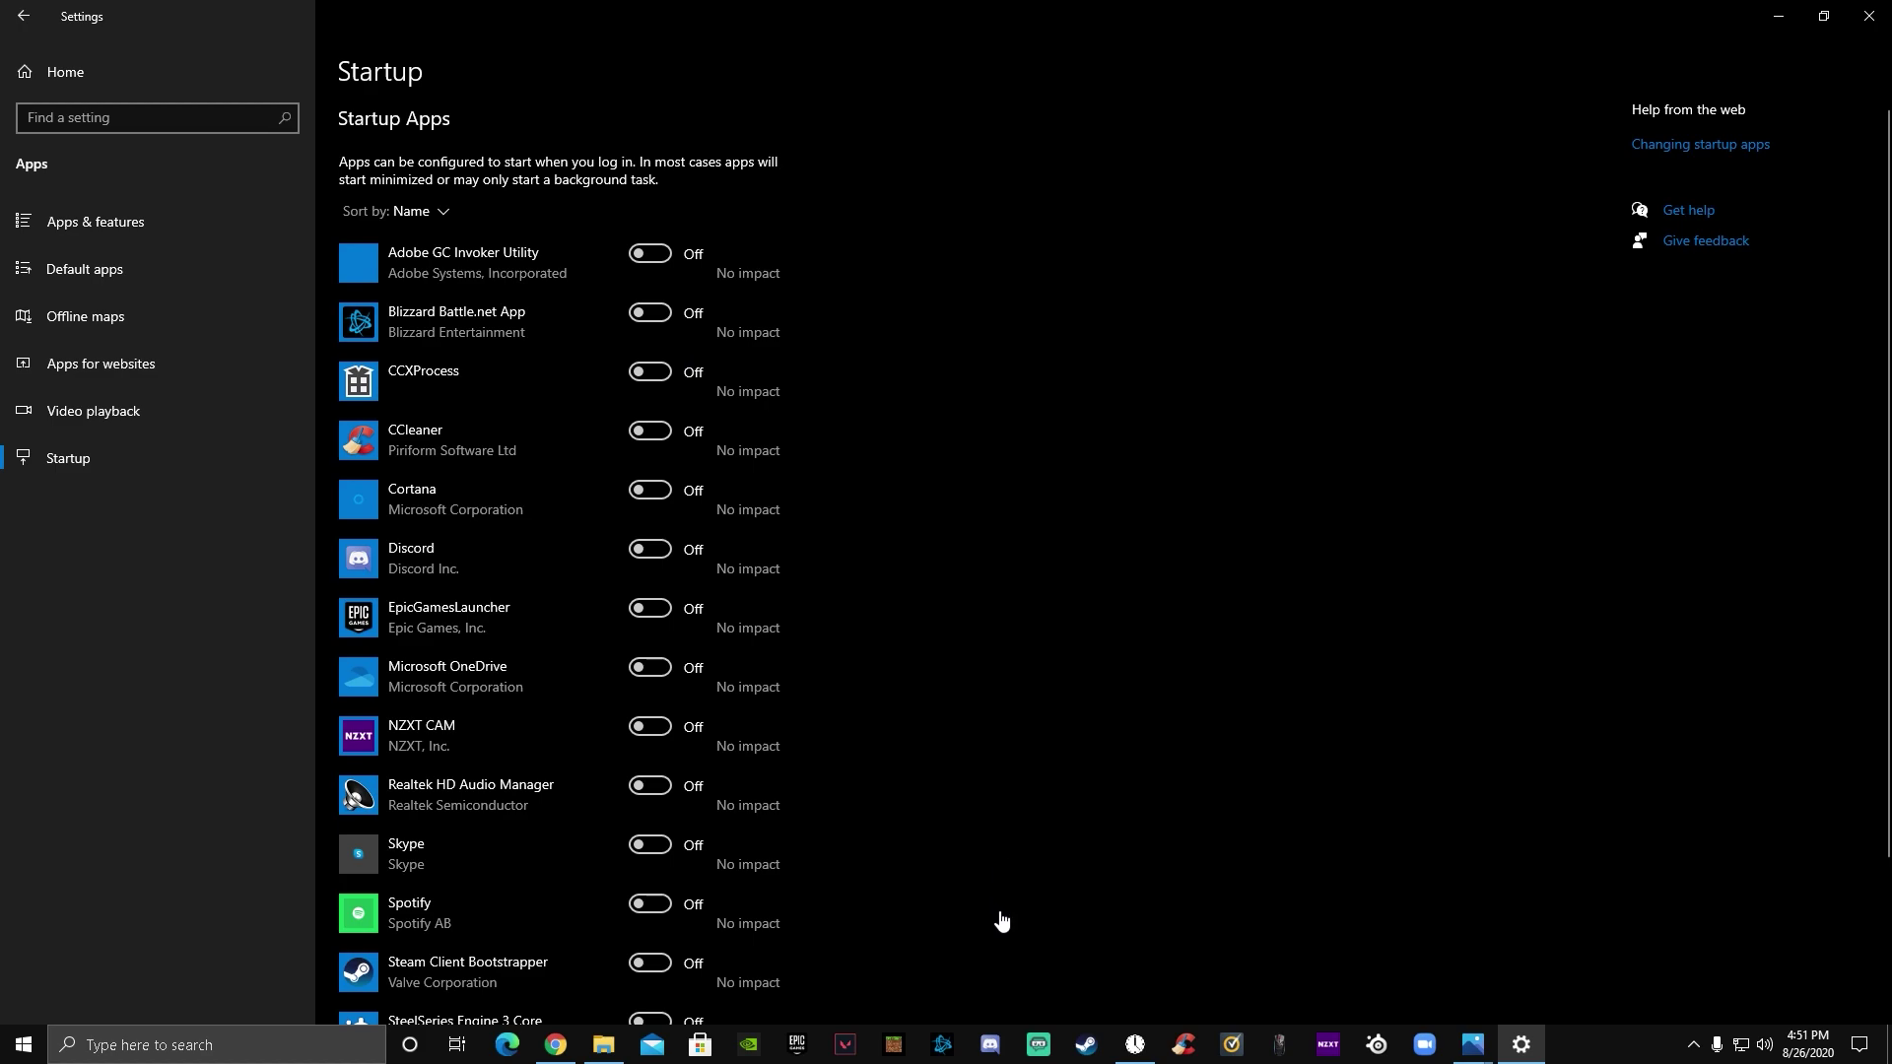
left_click(989, 1044)
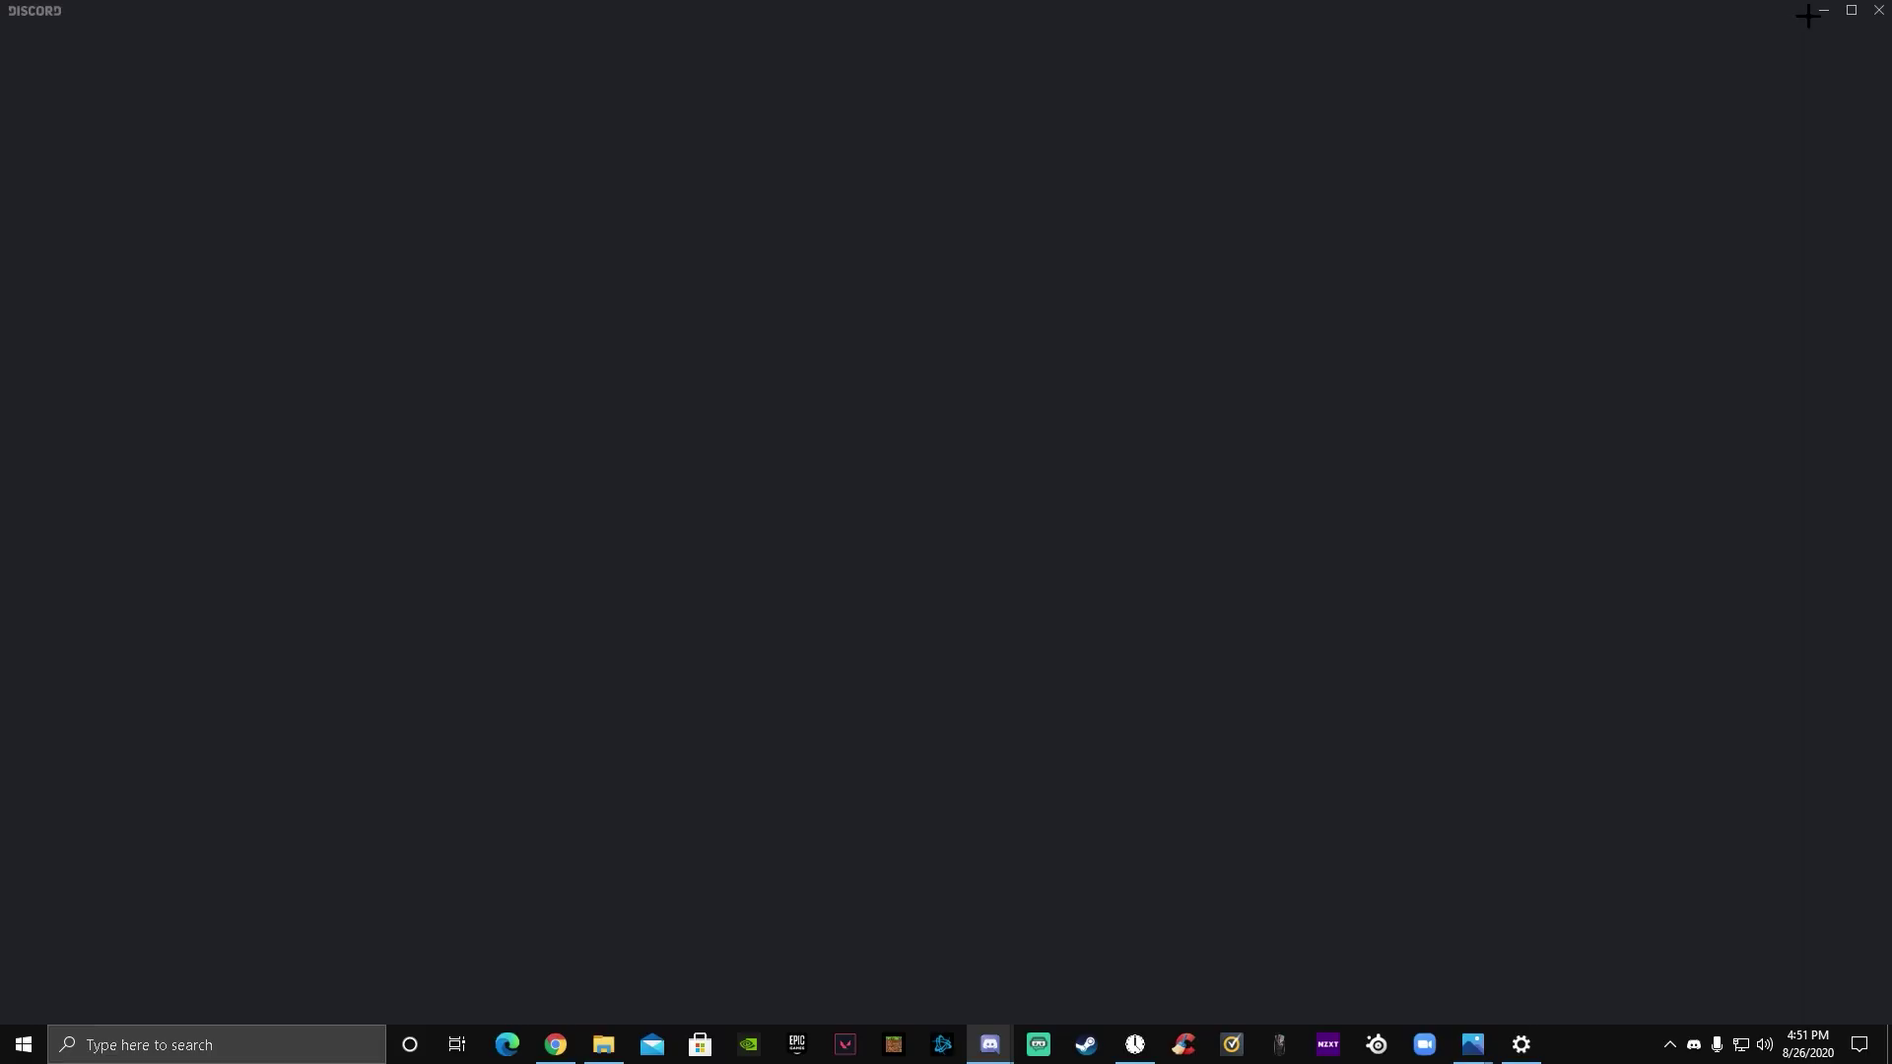
left_click(1807, 15)
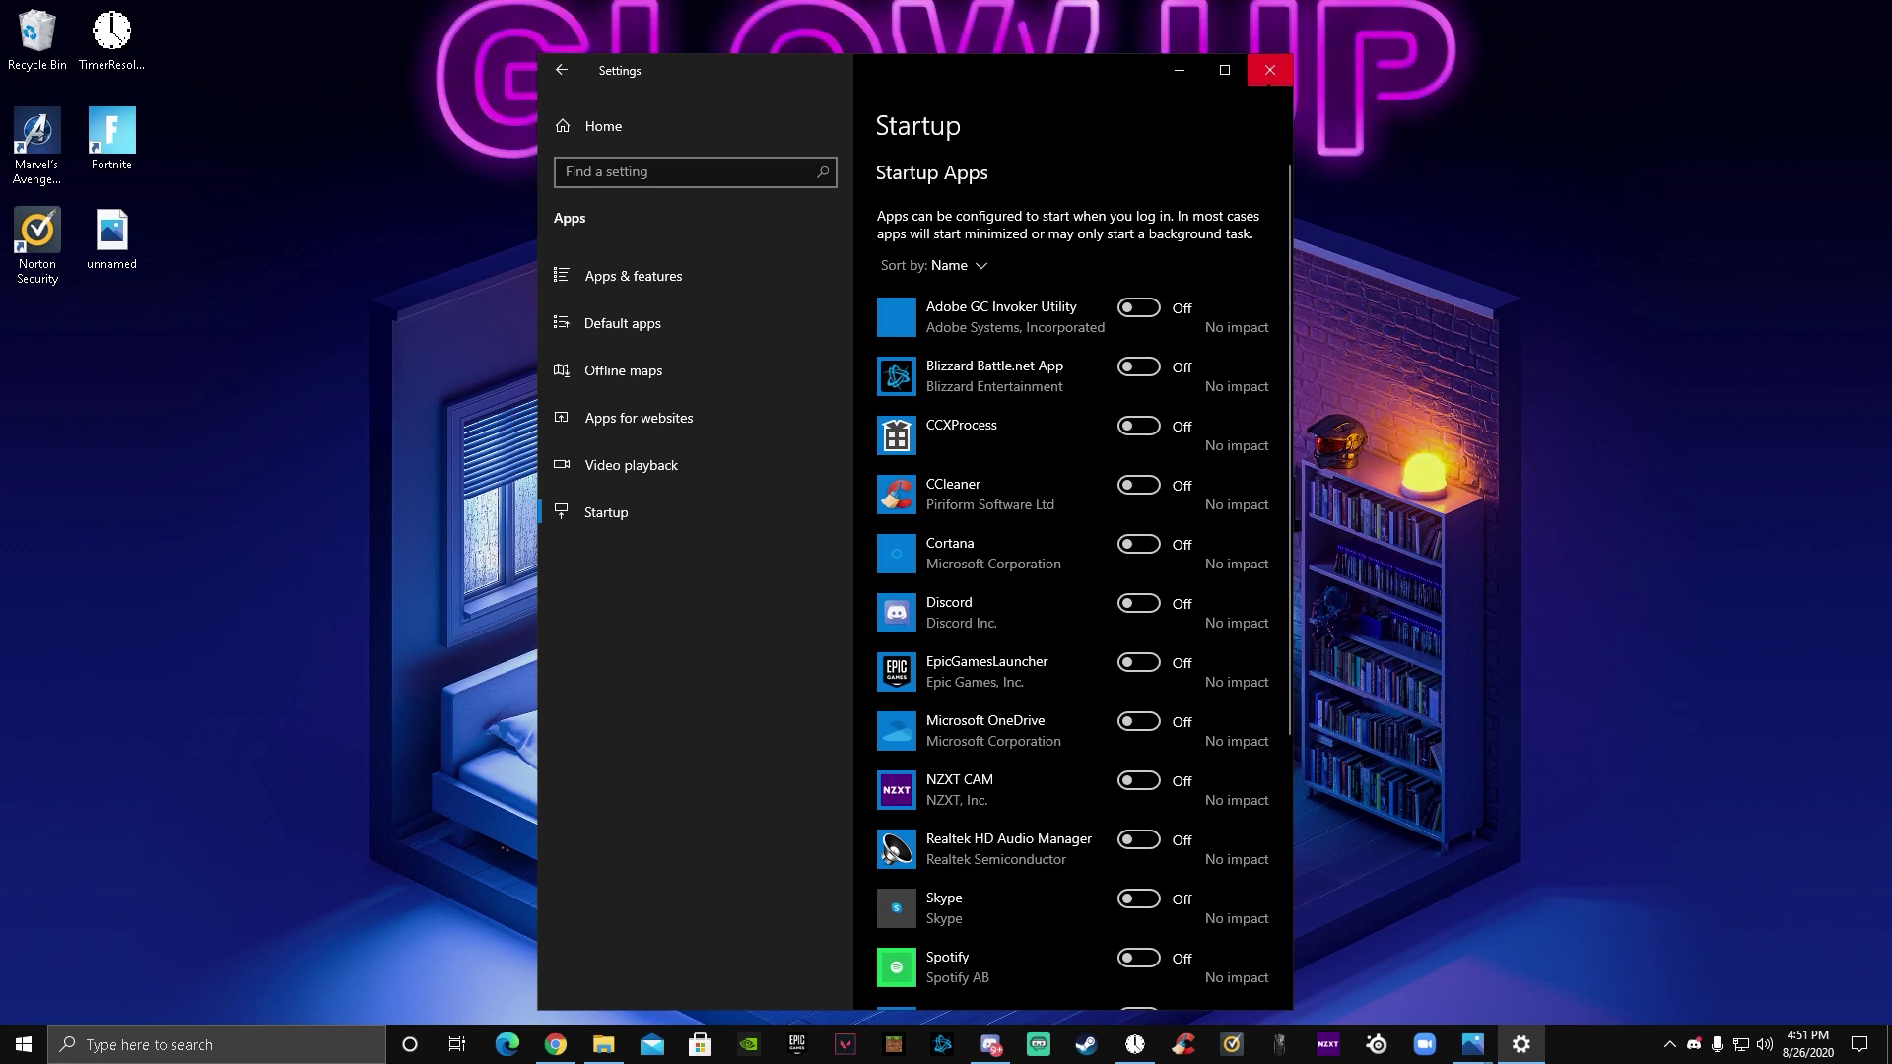
left_click(1224, 70)
Step: Finish reviewing the Startup apps and open the Xbox Game Bar page of the Gaming settings
scroll(720, 545, "down", 5)
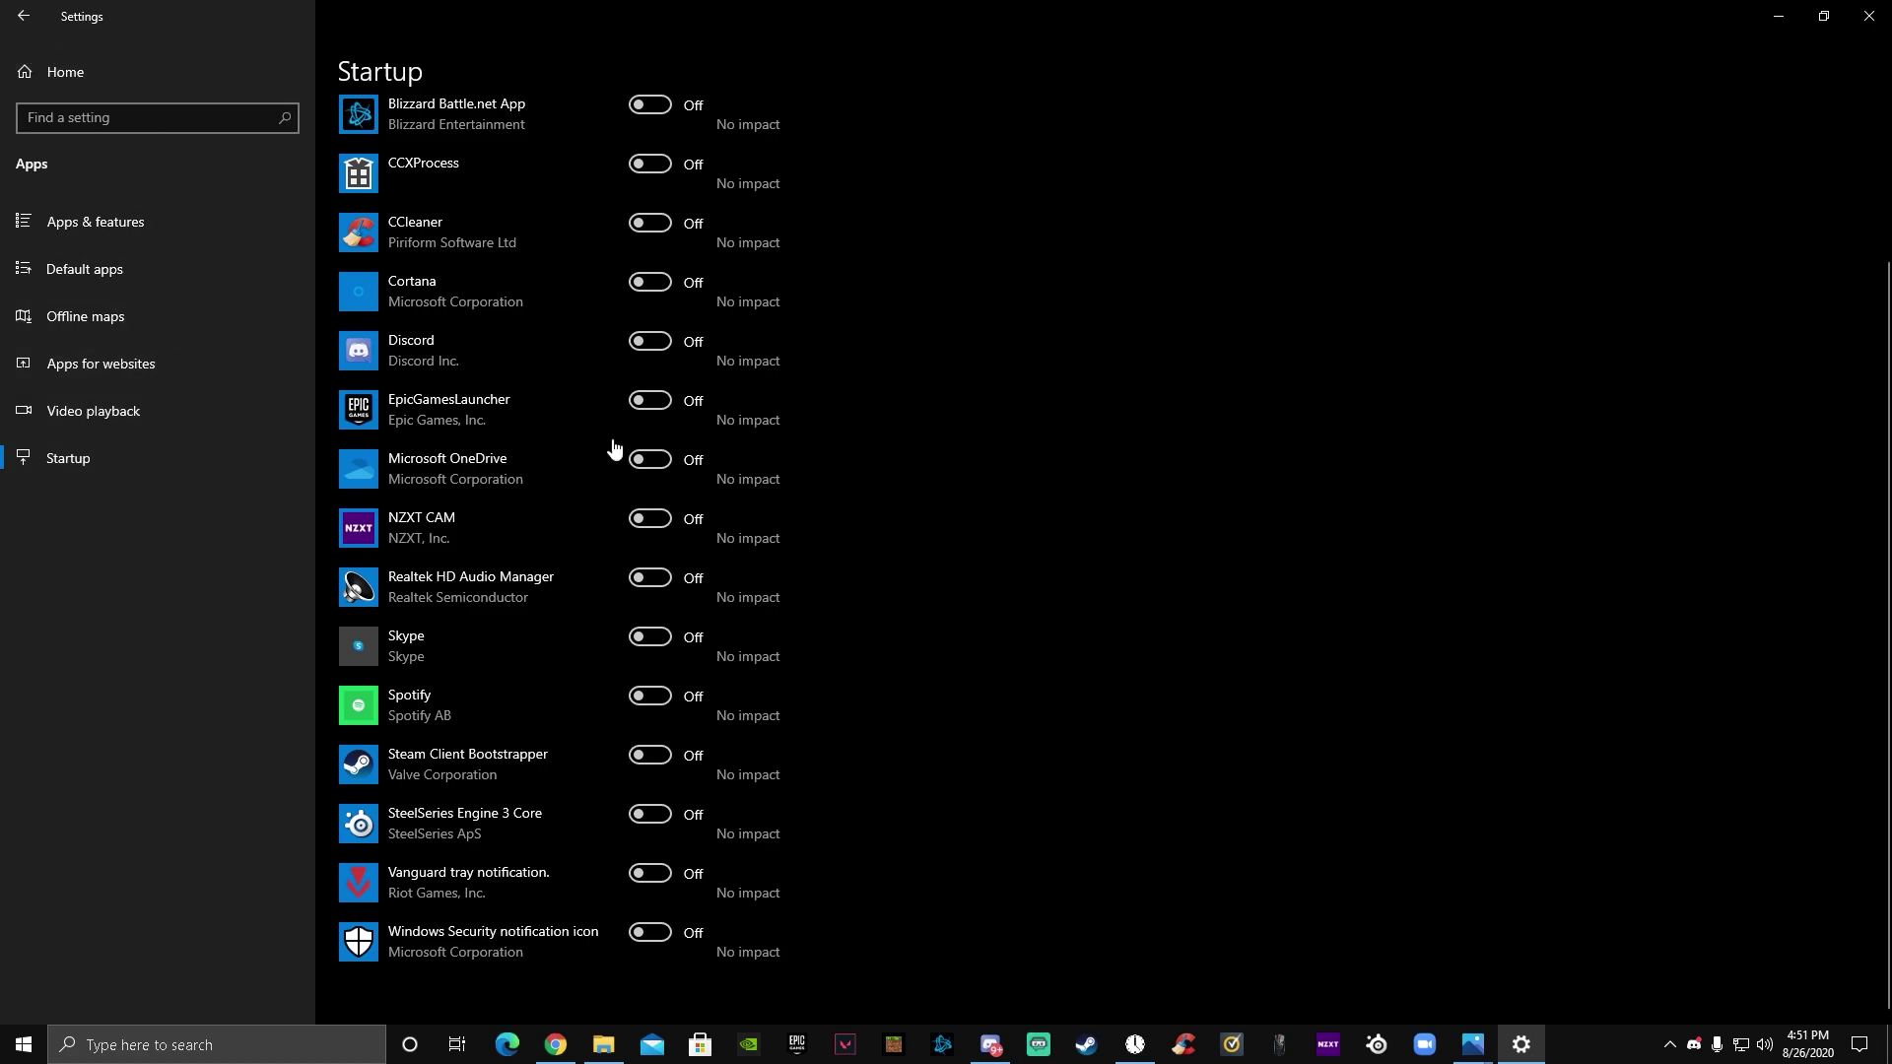
left_click(24, 16)
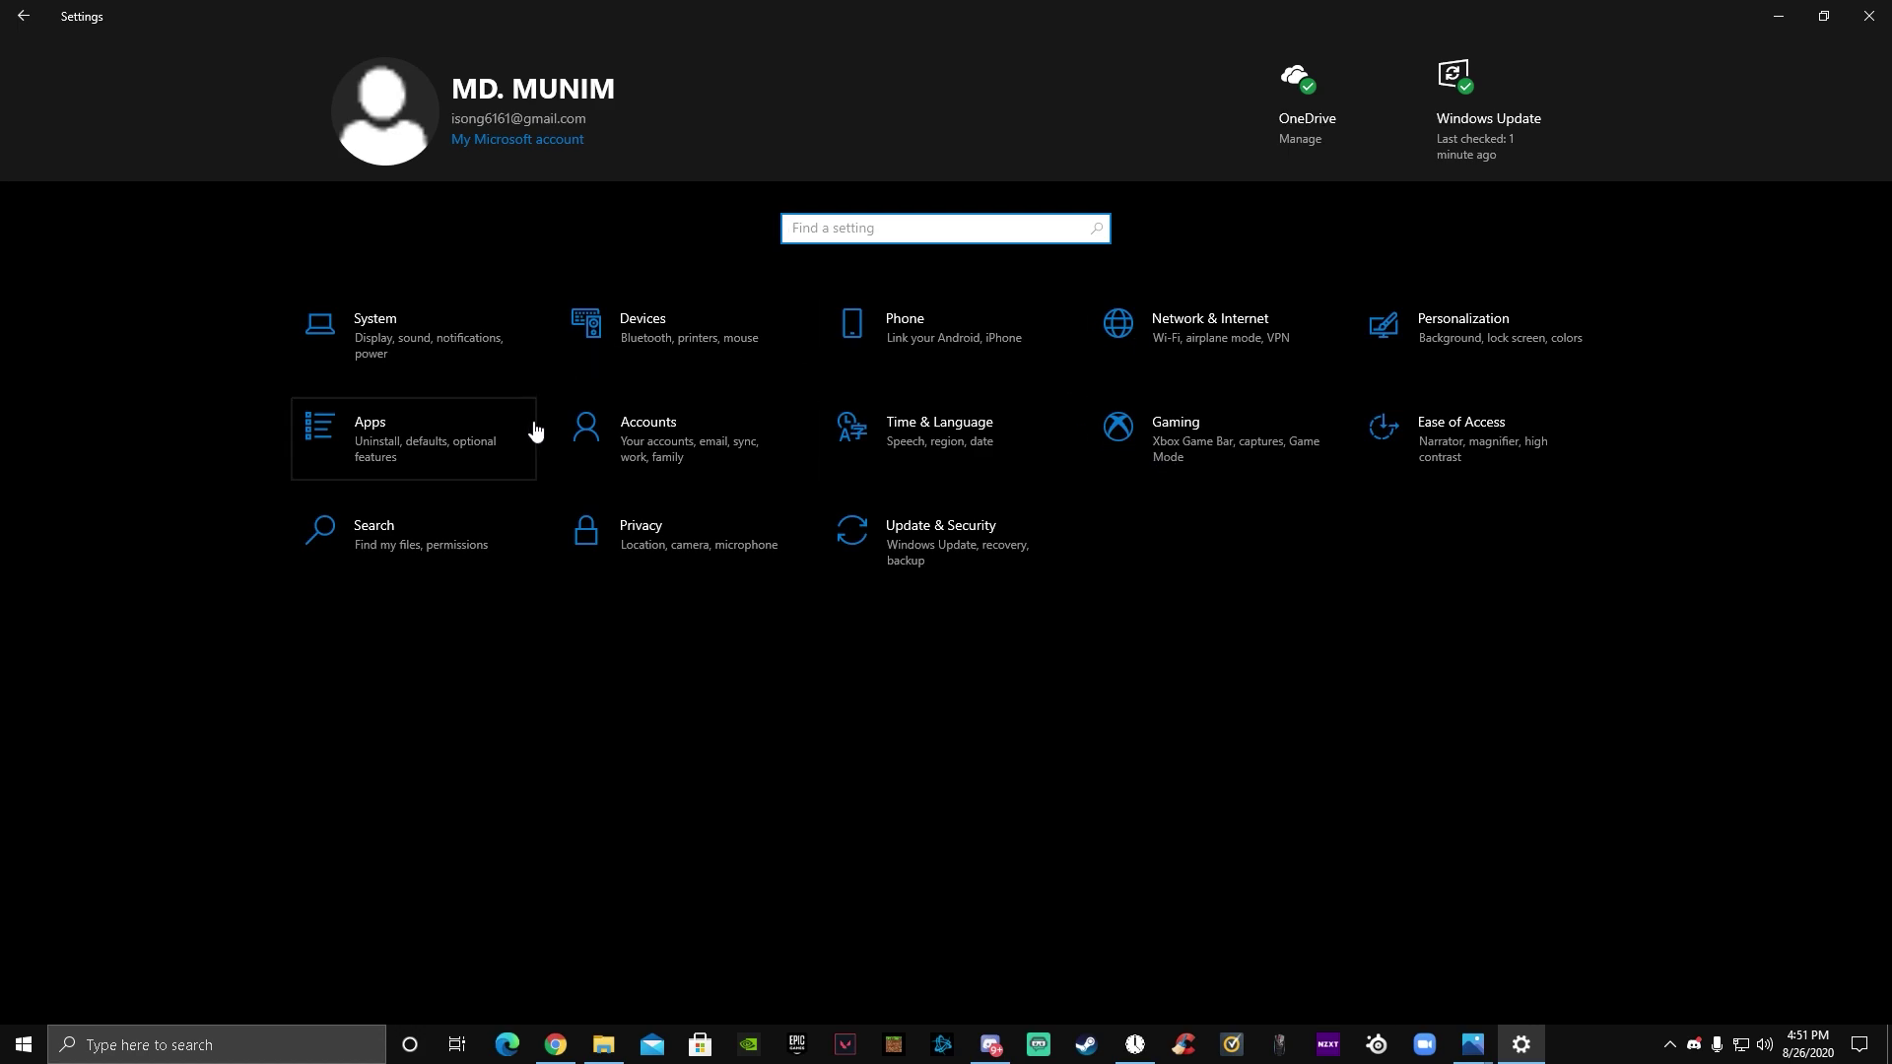
left_click(1261, 443)
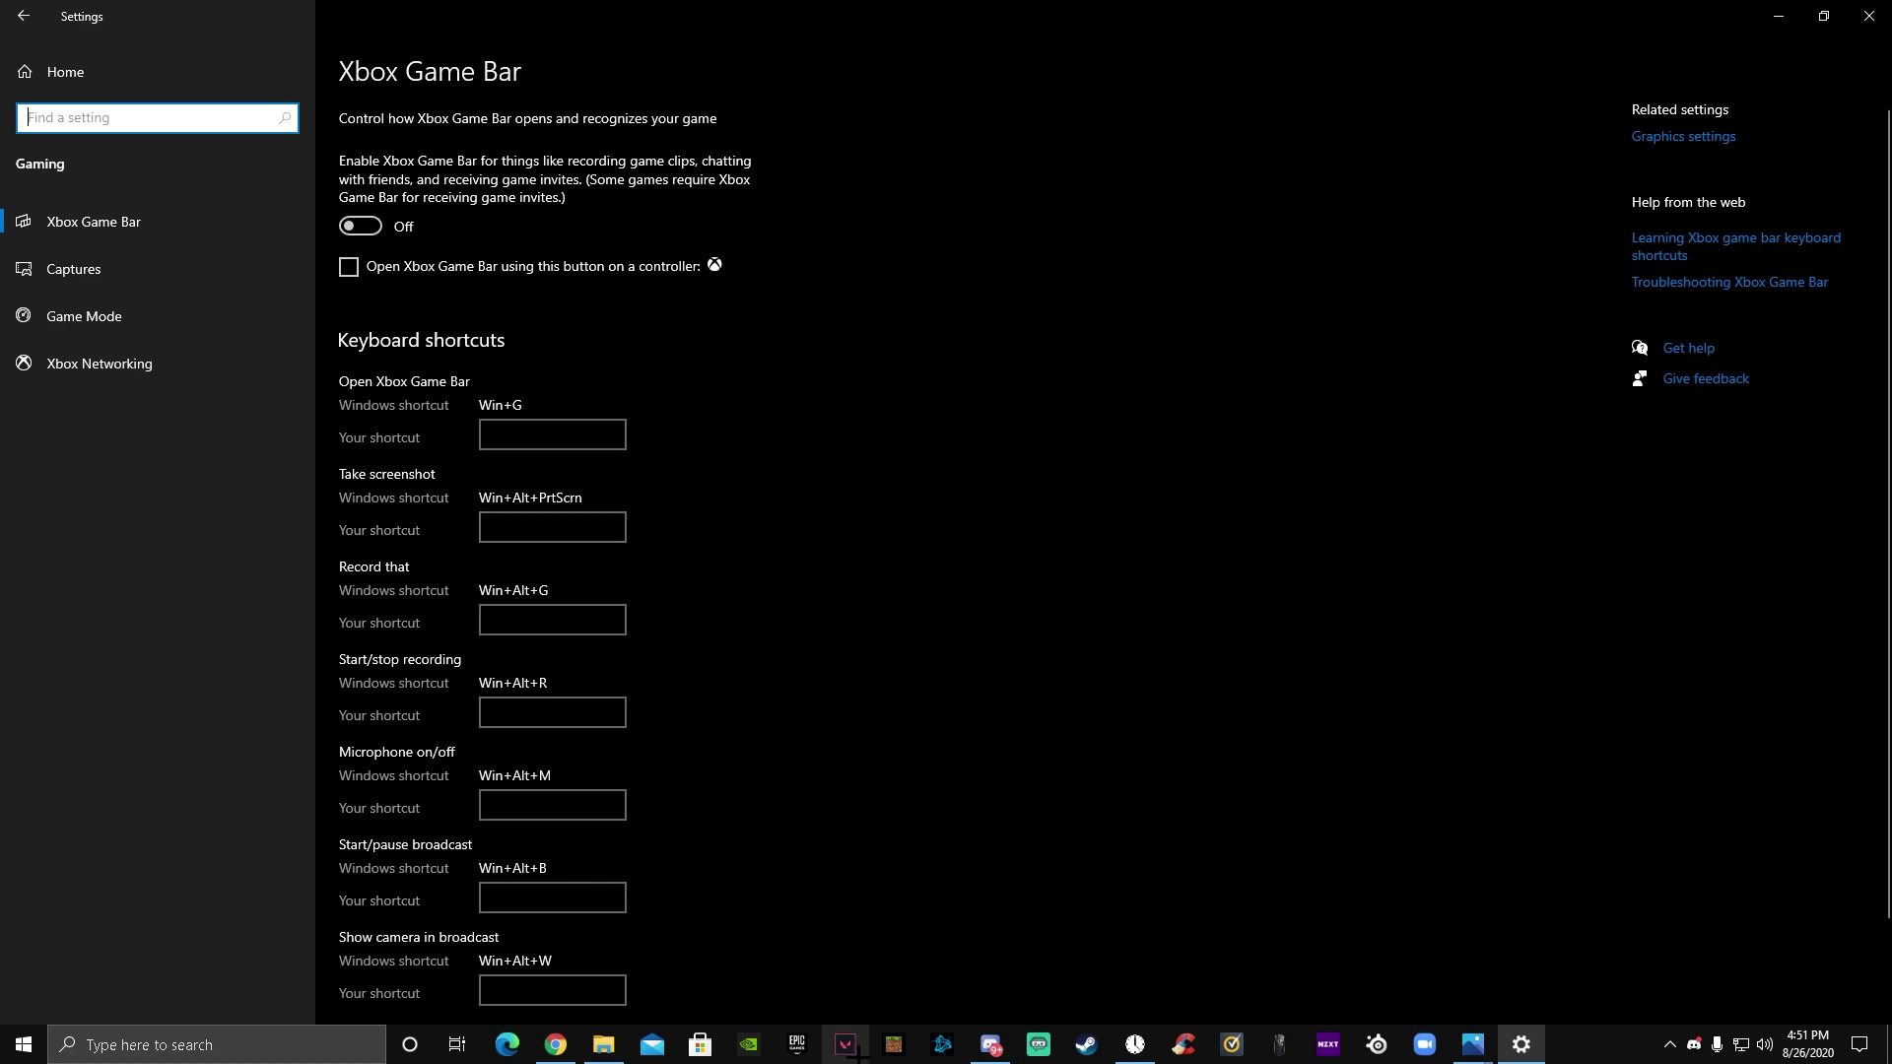
Step: Switch to GeForce Experience and check for updates to the Game Ready Driver
left_click(749, 1044)
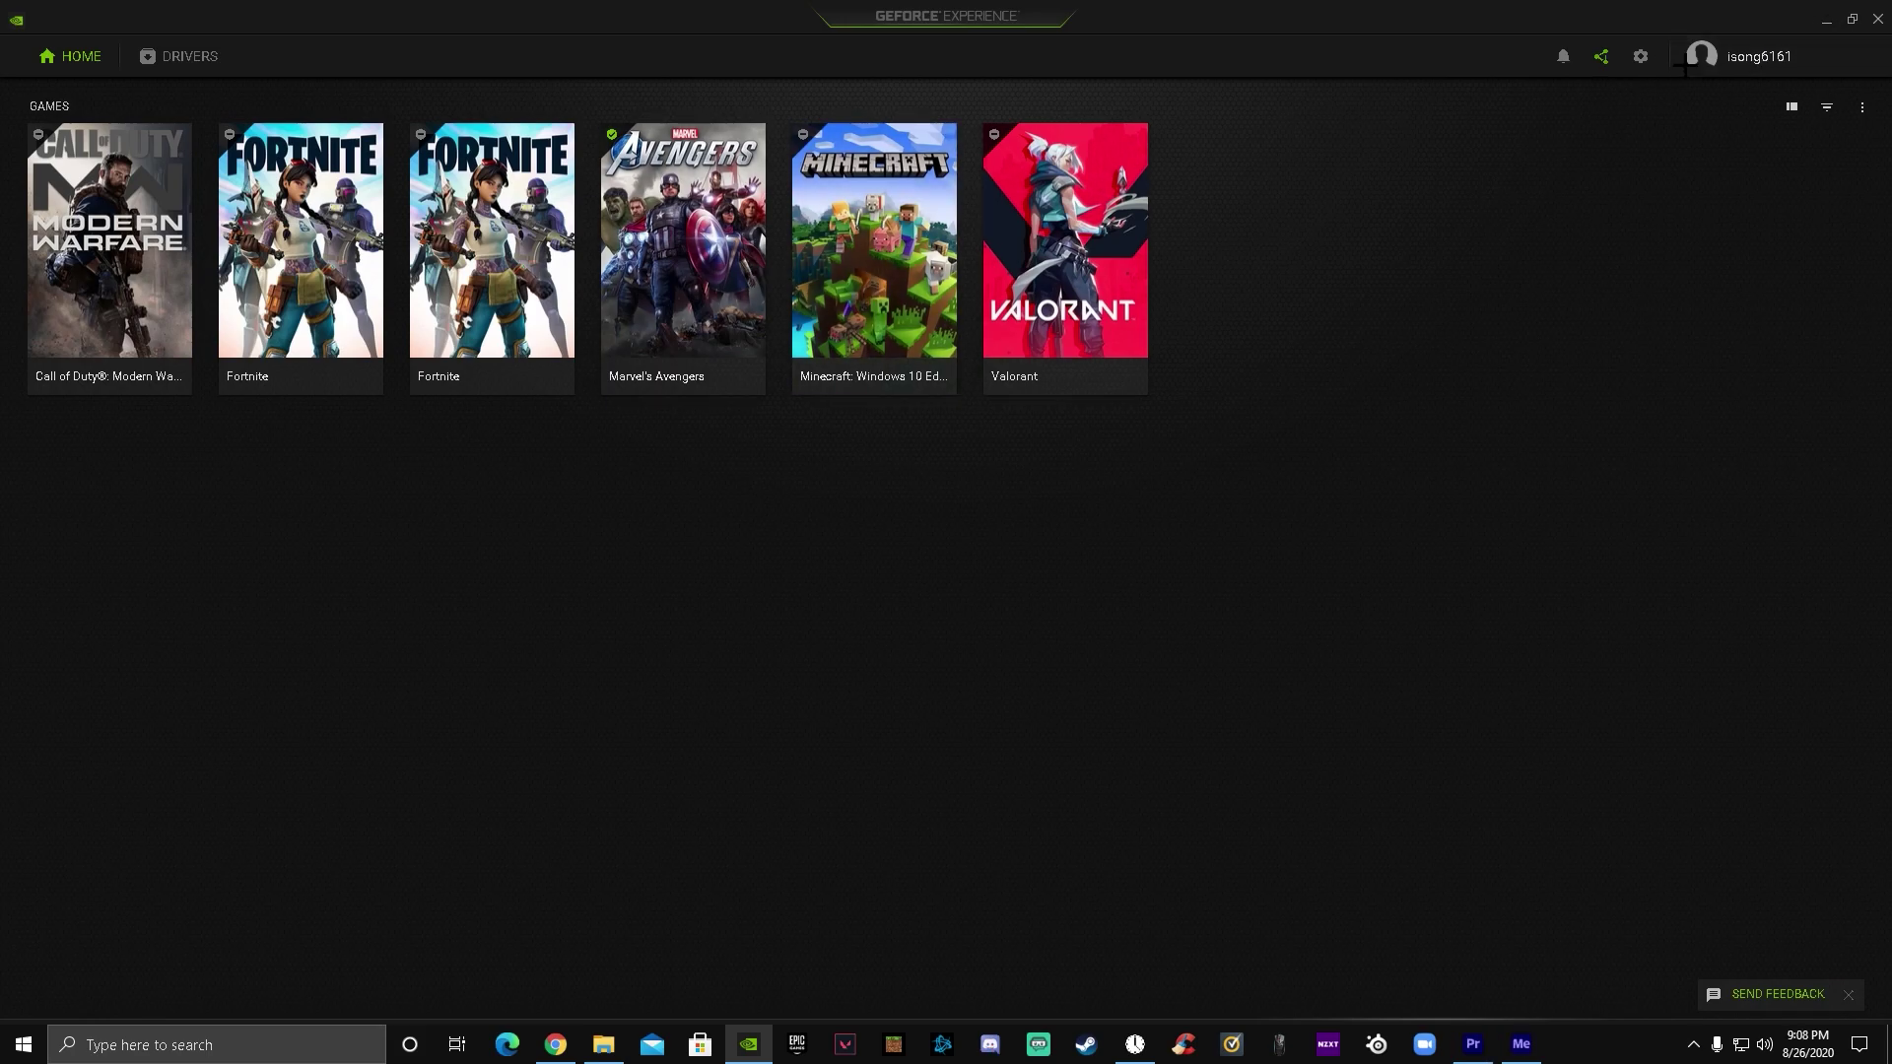
left_click(202, 57)
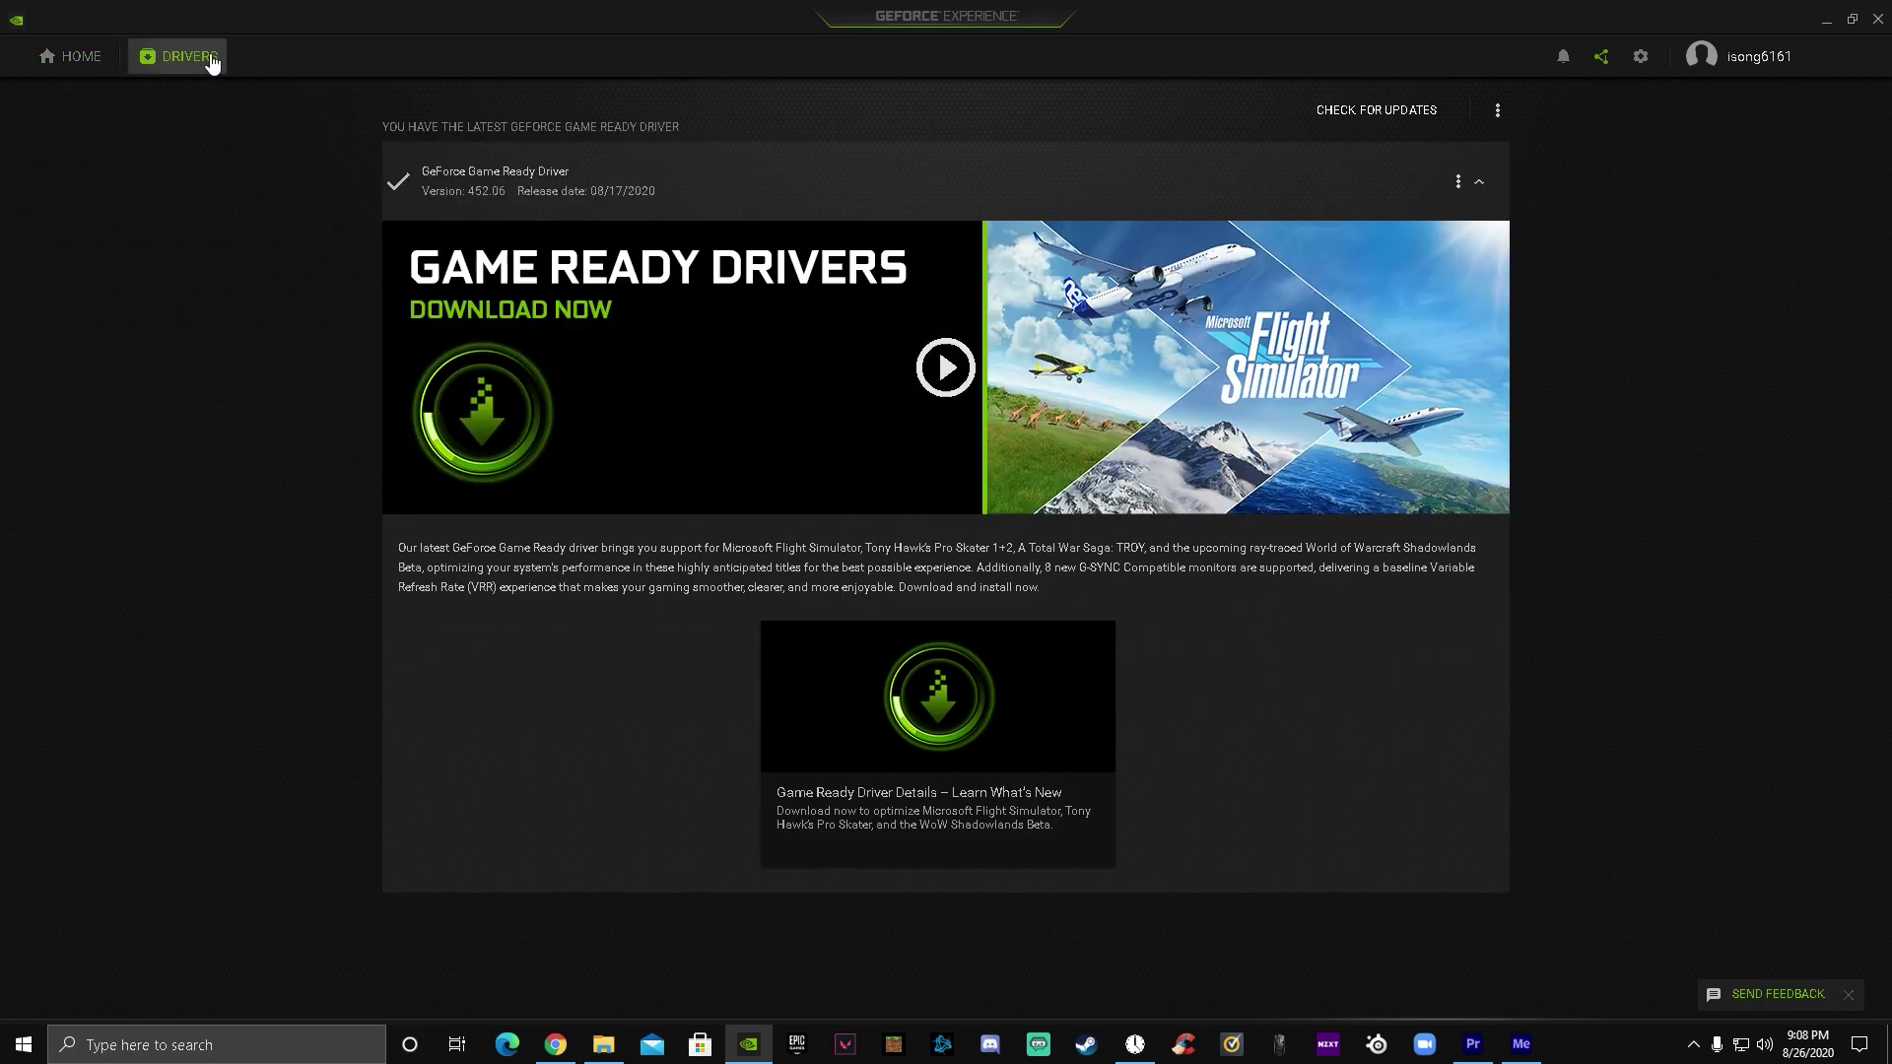
left_click(1335, 119)
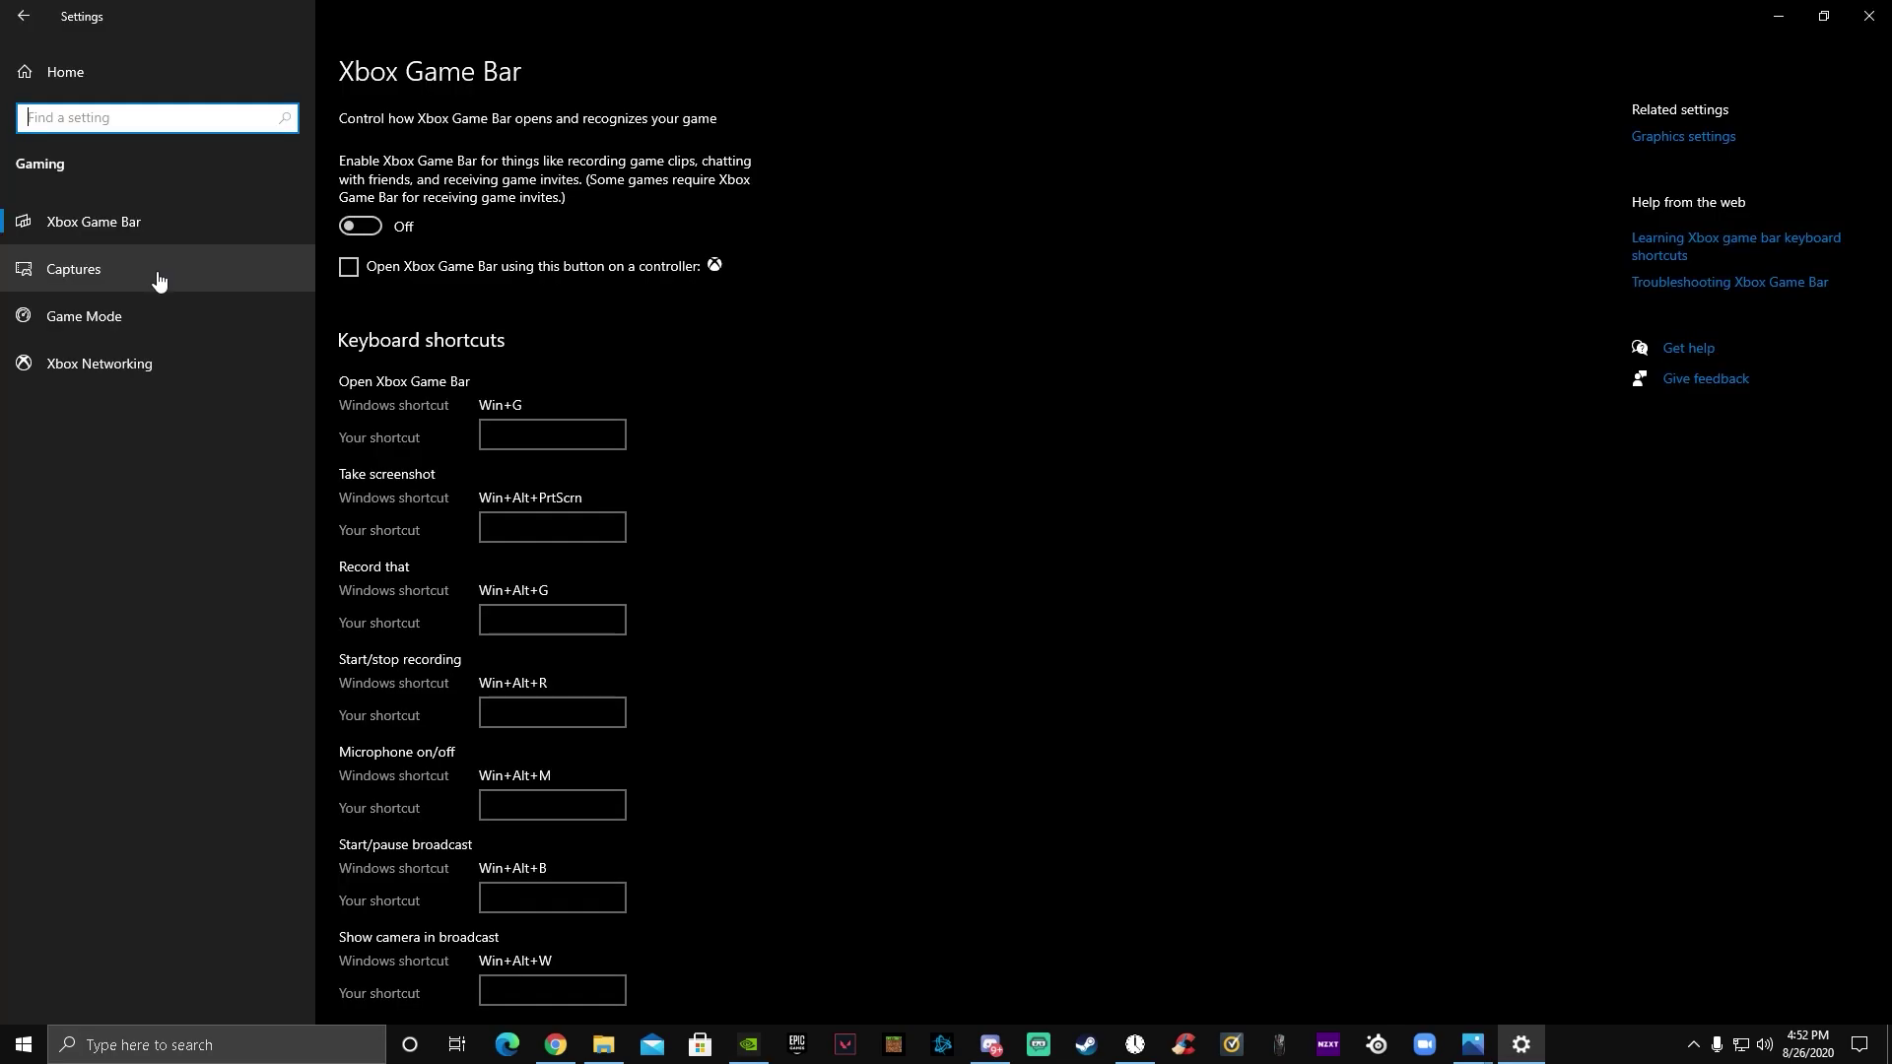
Step: Check the Game Mode page of the Gaming settings and the Windows Update page, and return to the Settings home
left_click(155, 273)
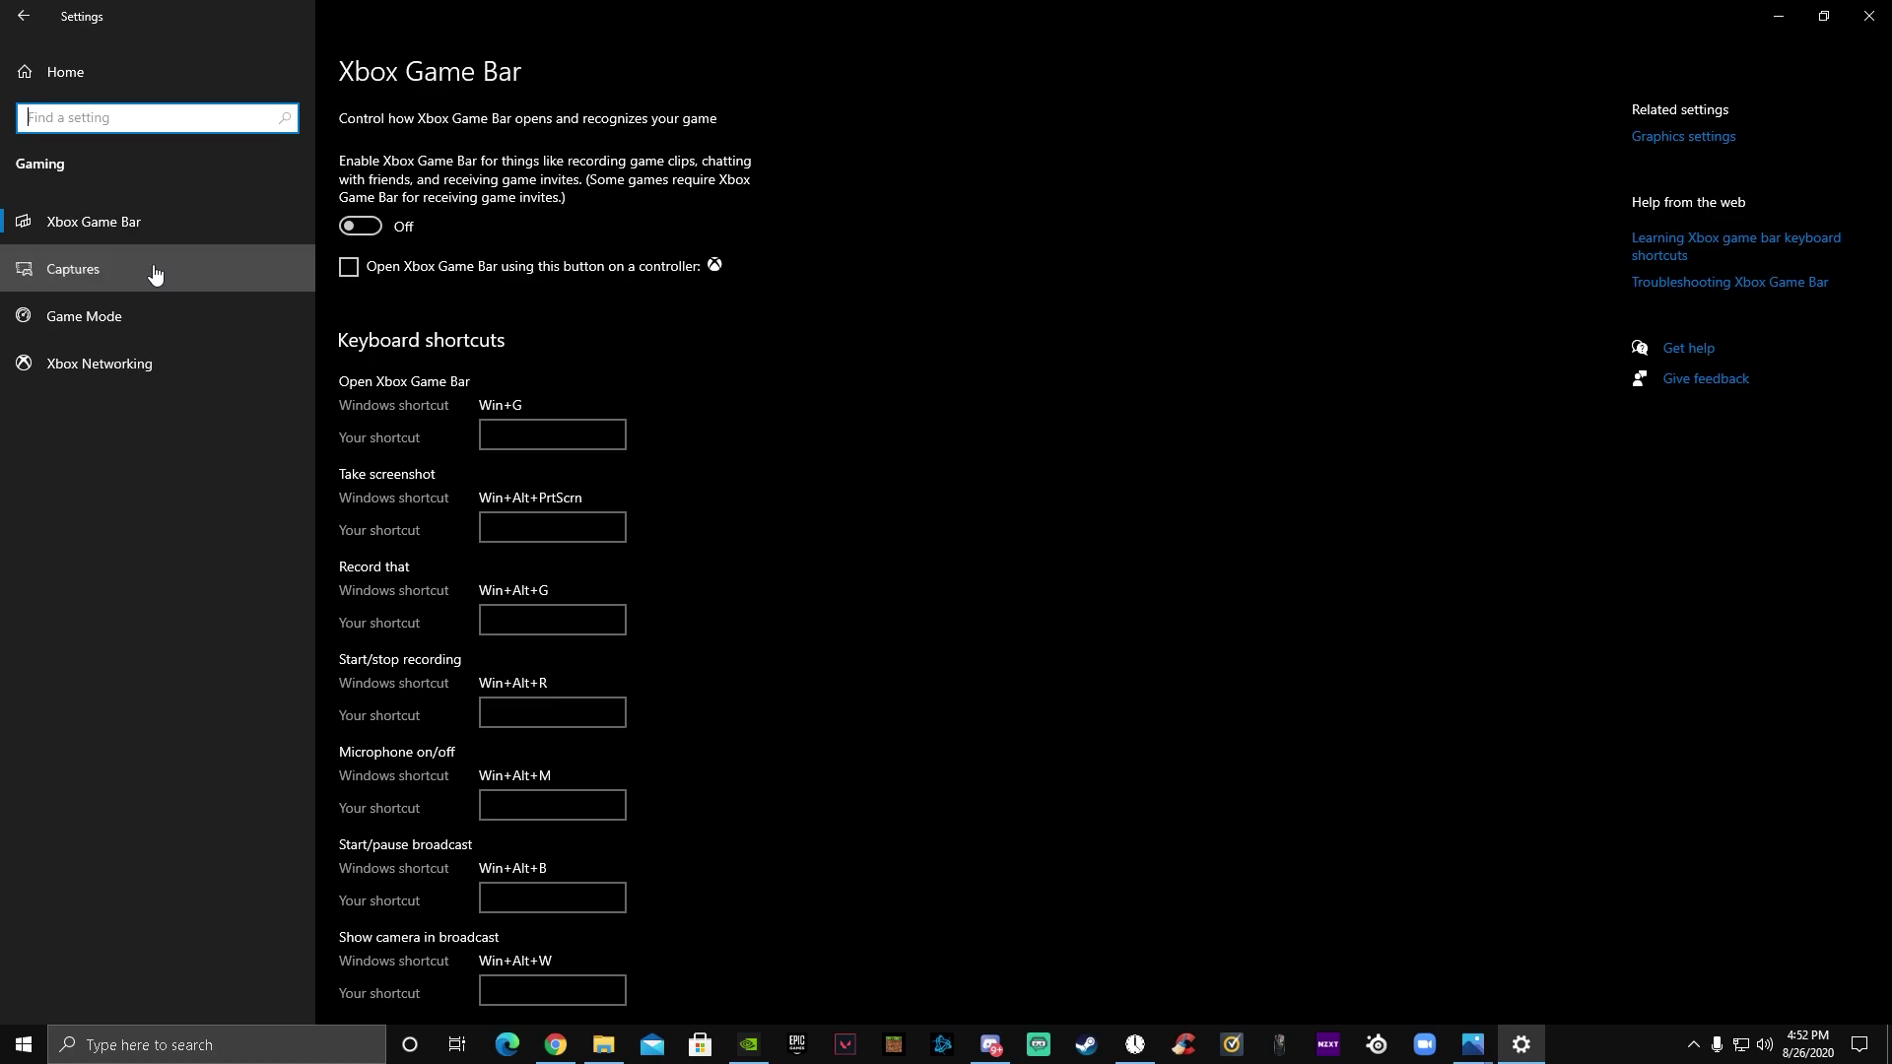
left_click(127, 316)
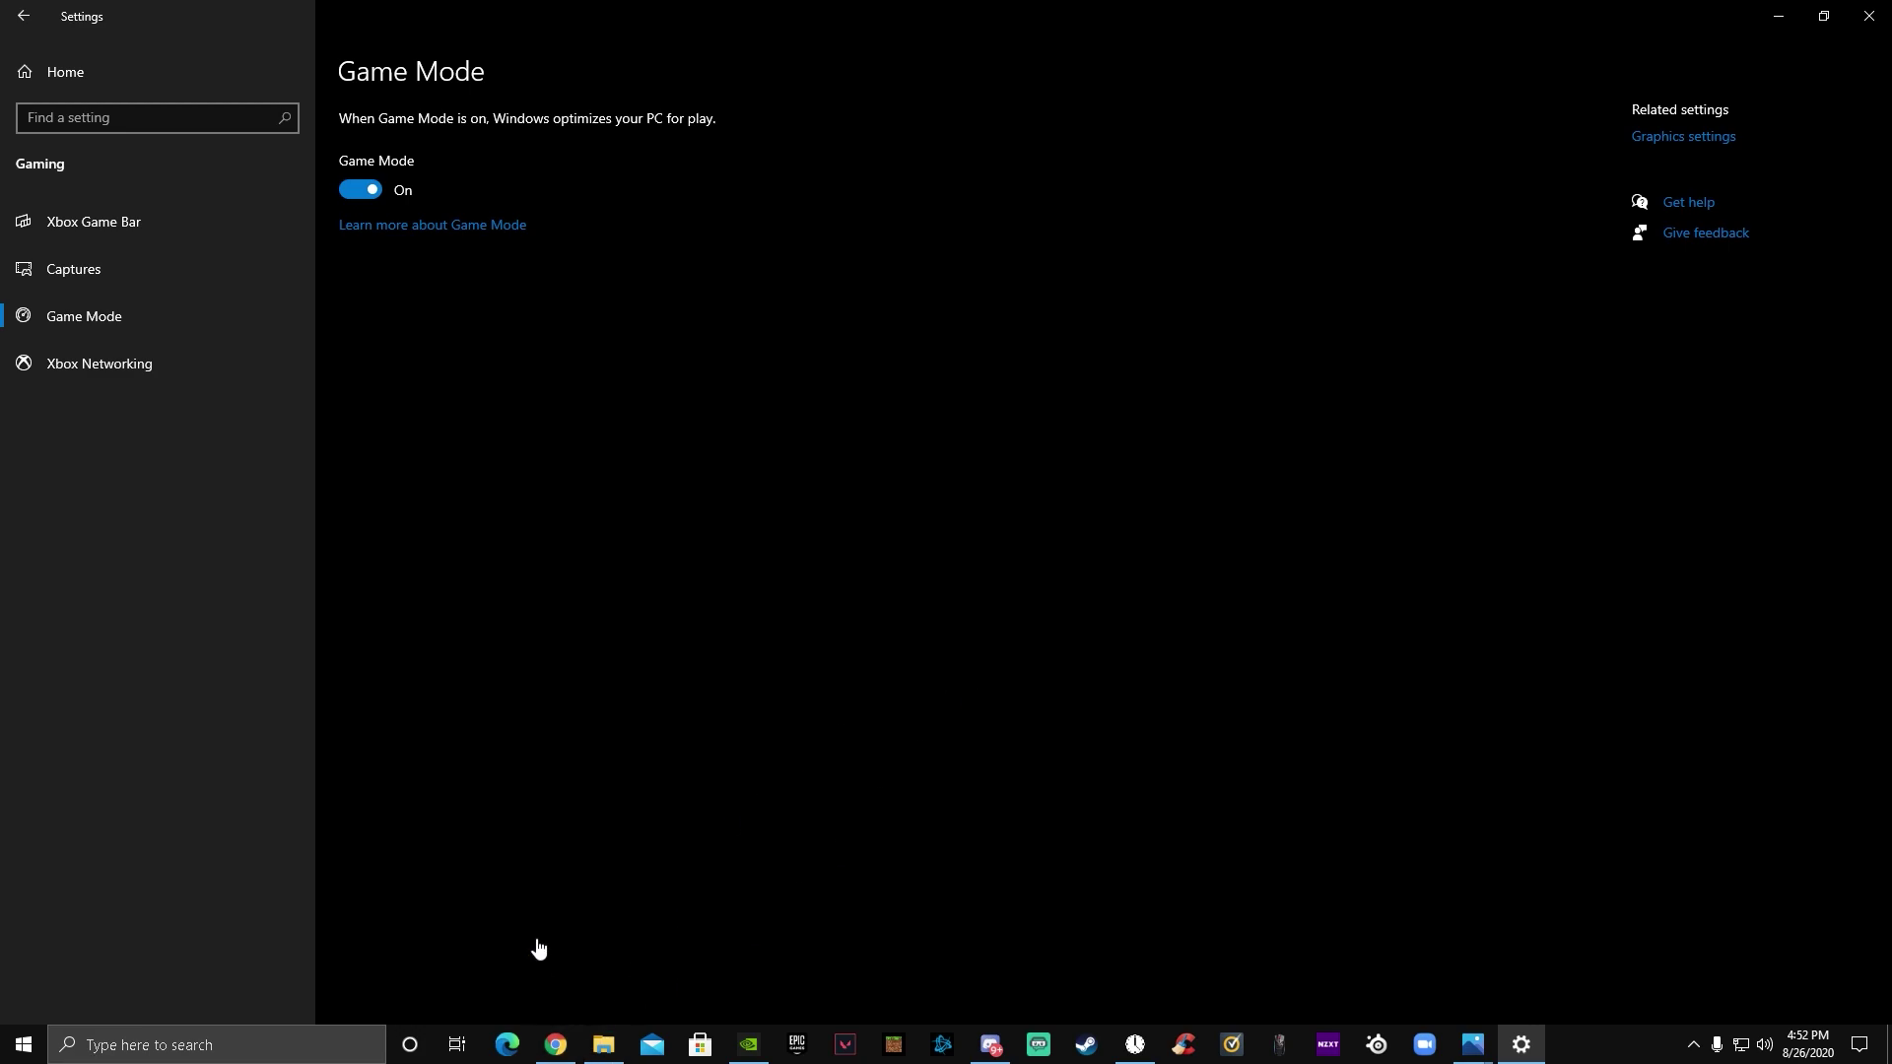
left_click(23, 16)
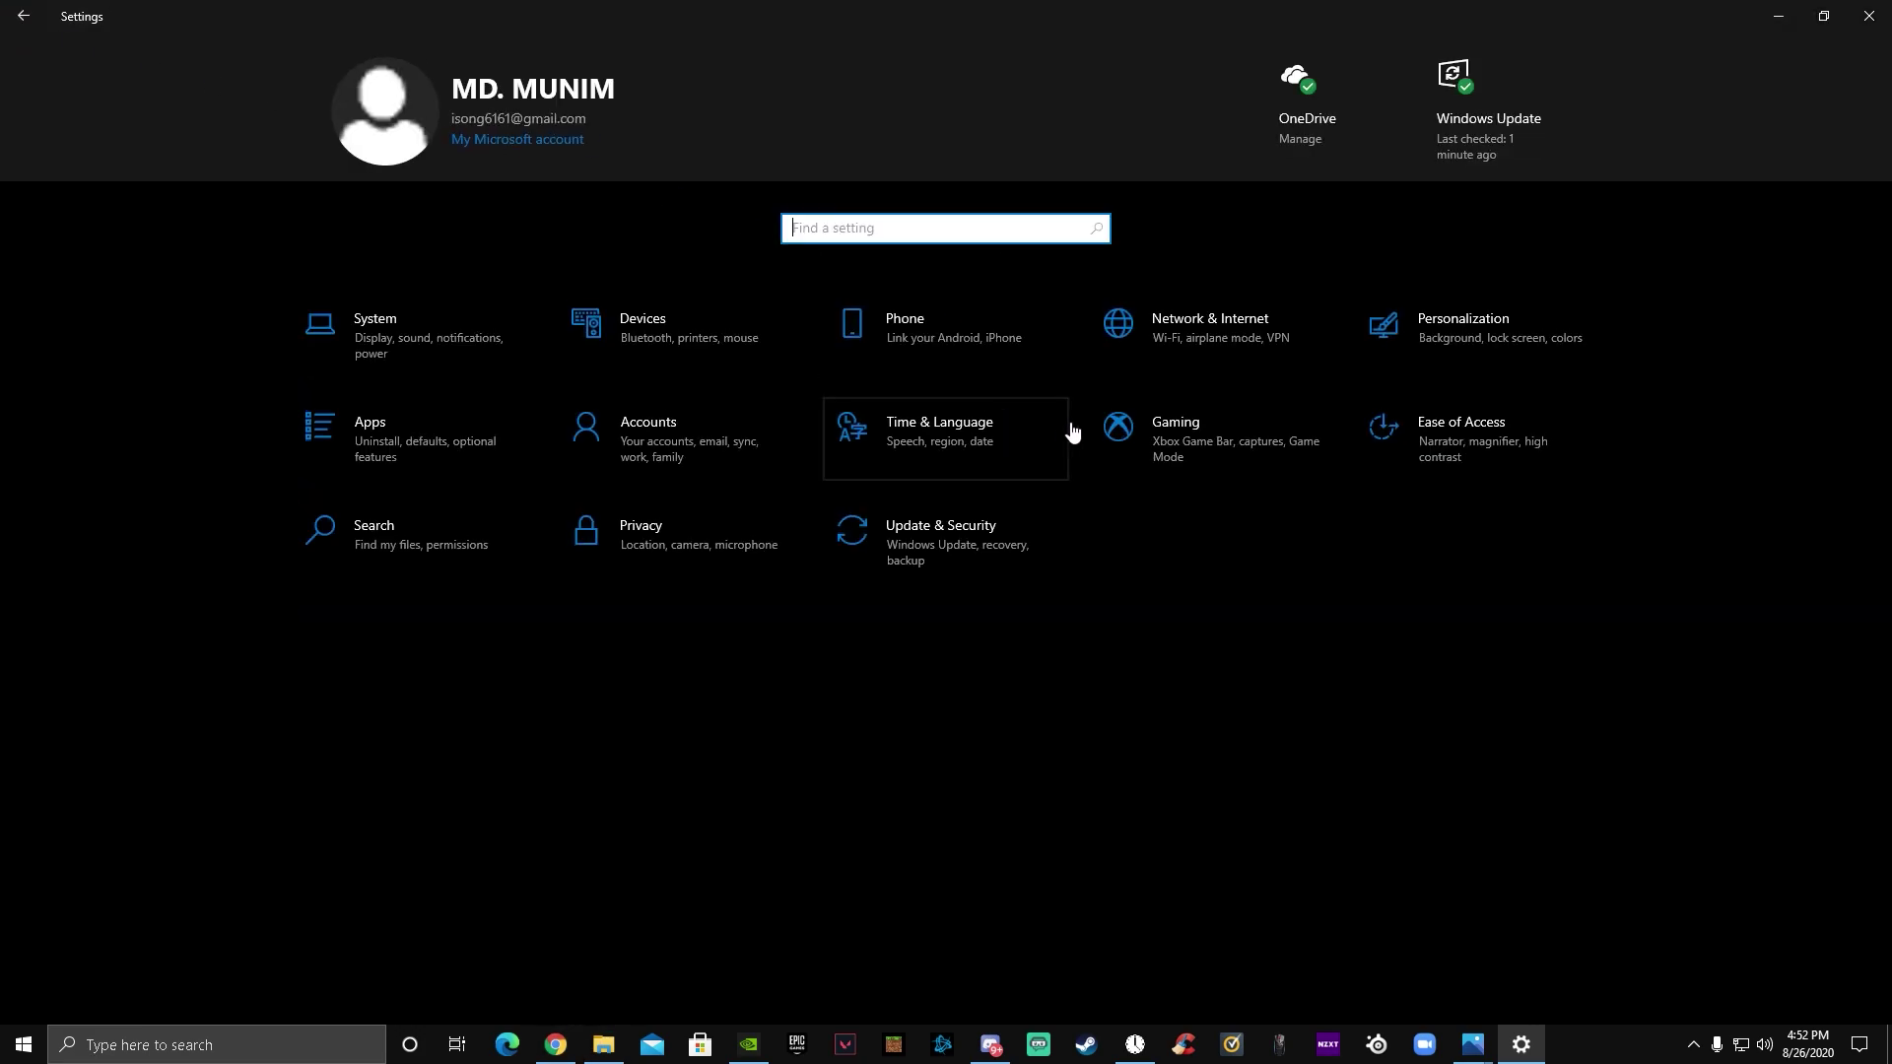
left_click(1458, 109)
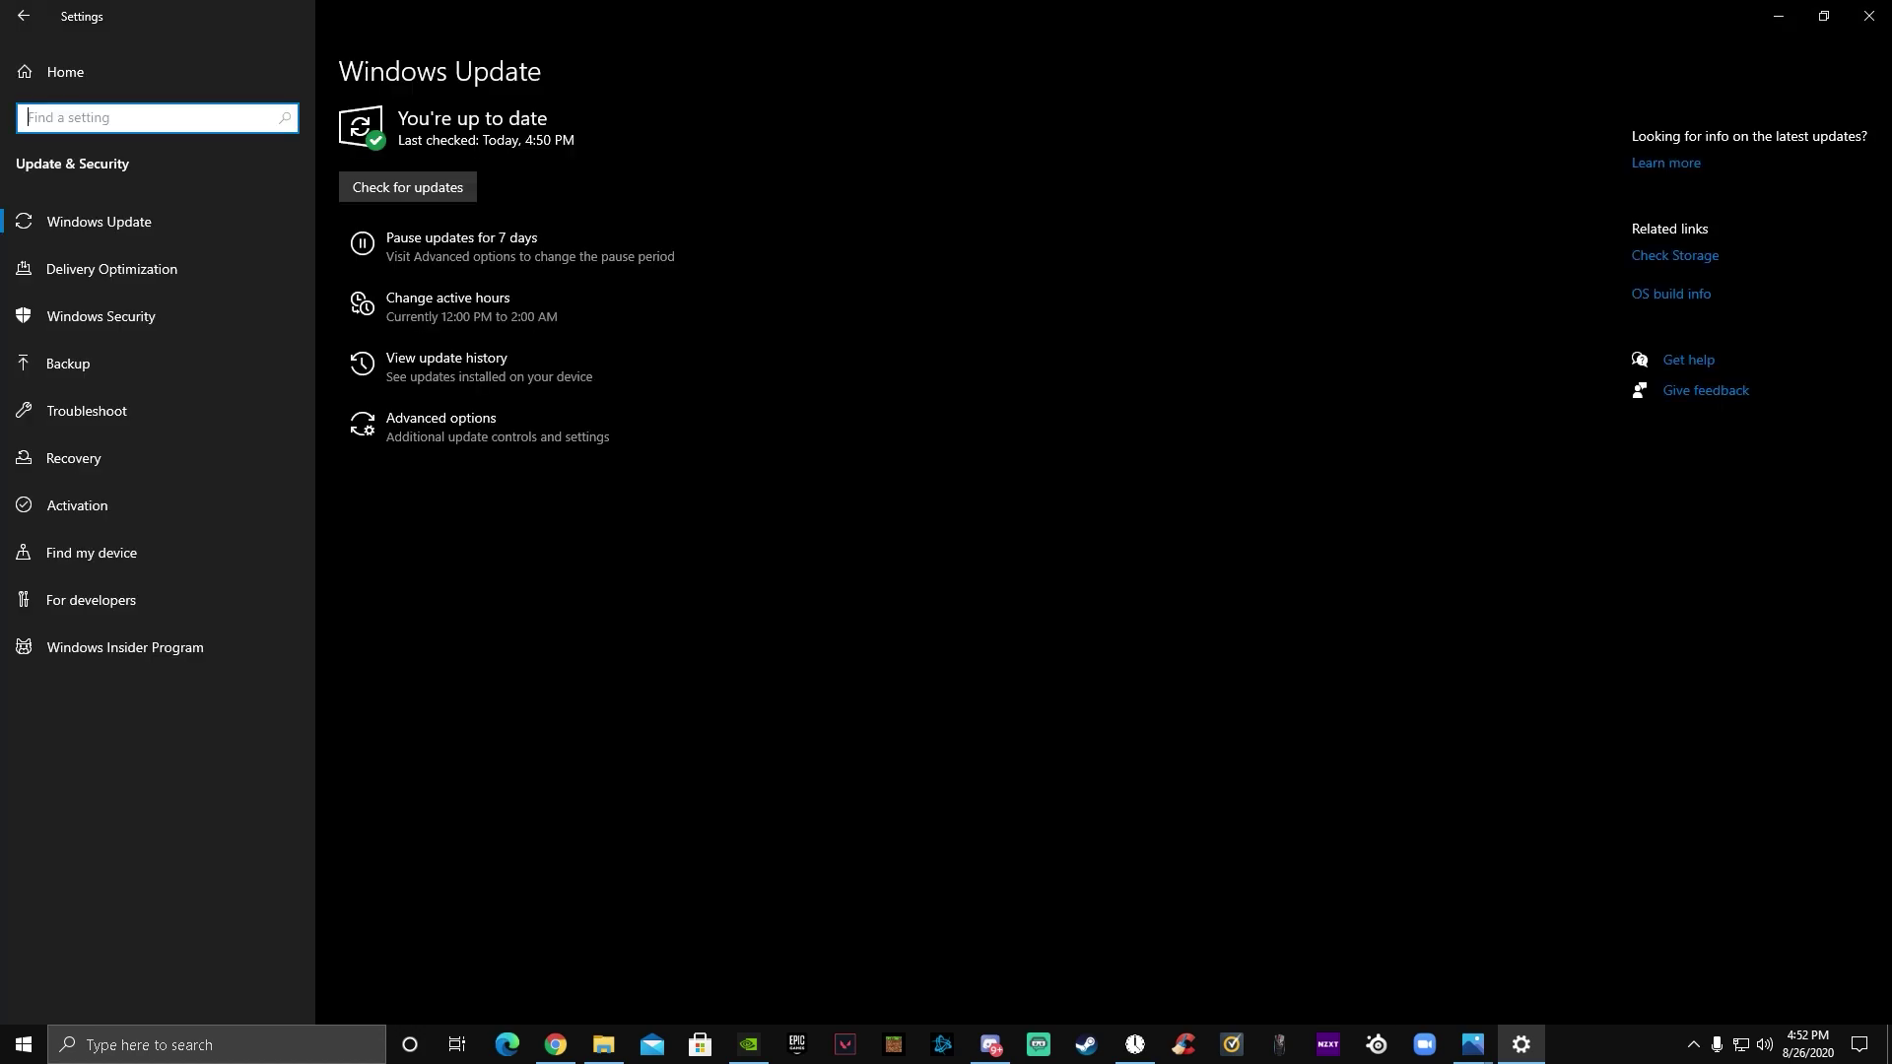
left_click(23, 16)
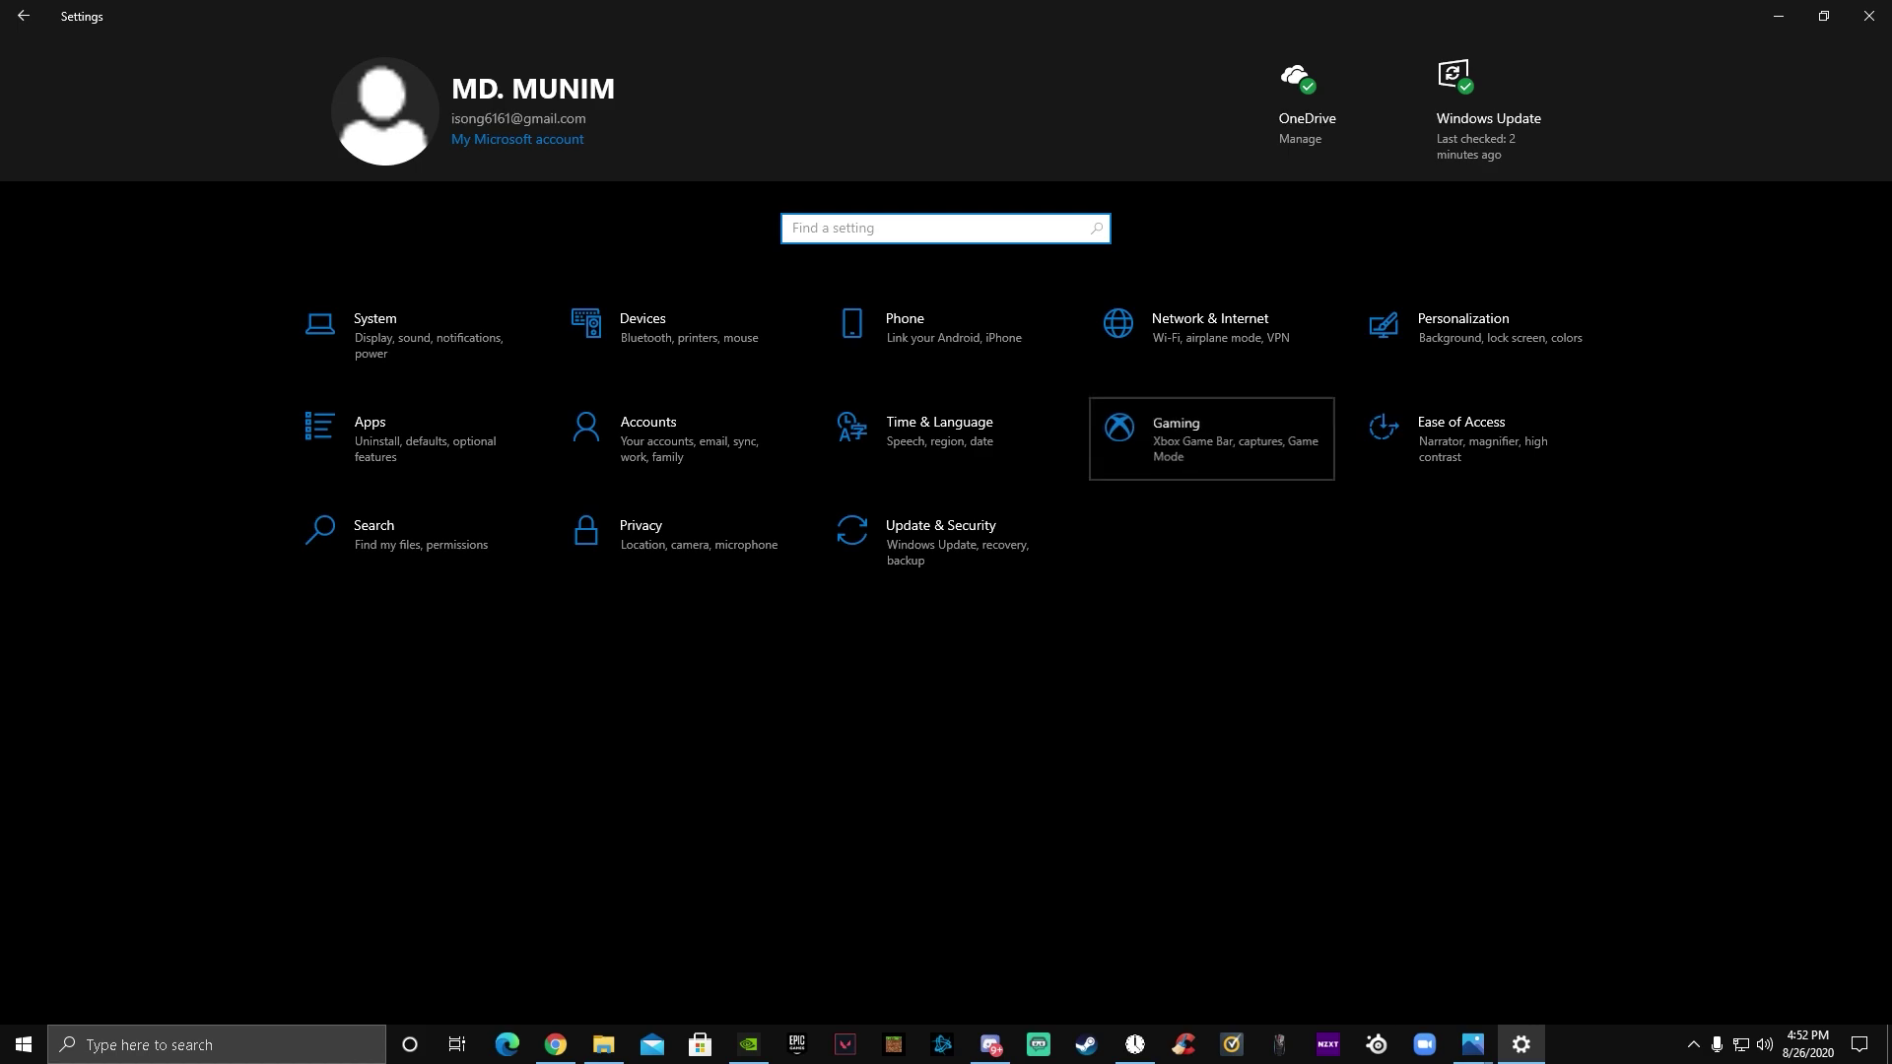
Step: Review Game Mode again and the Xbox Networking page in the Gaming settings, and return to the Settings home
left_click(1183, 434)
left_click(98, 317)
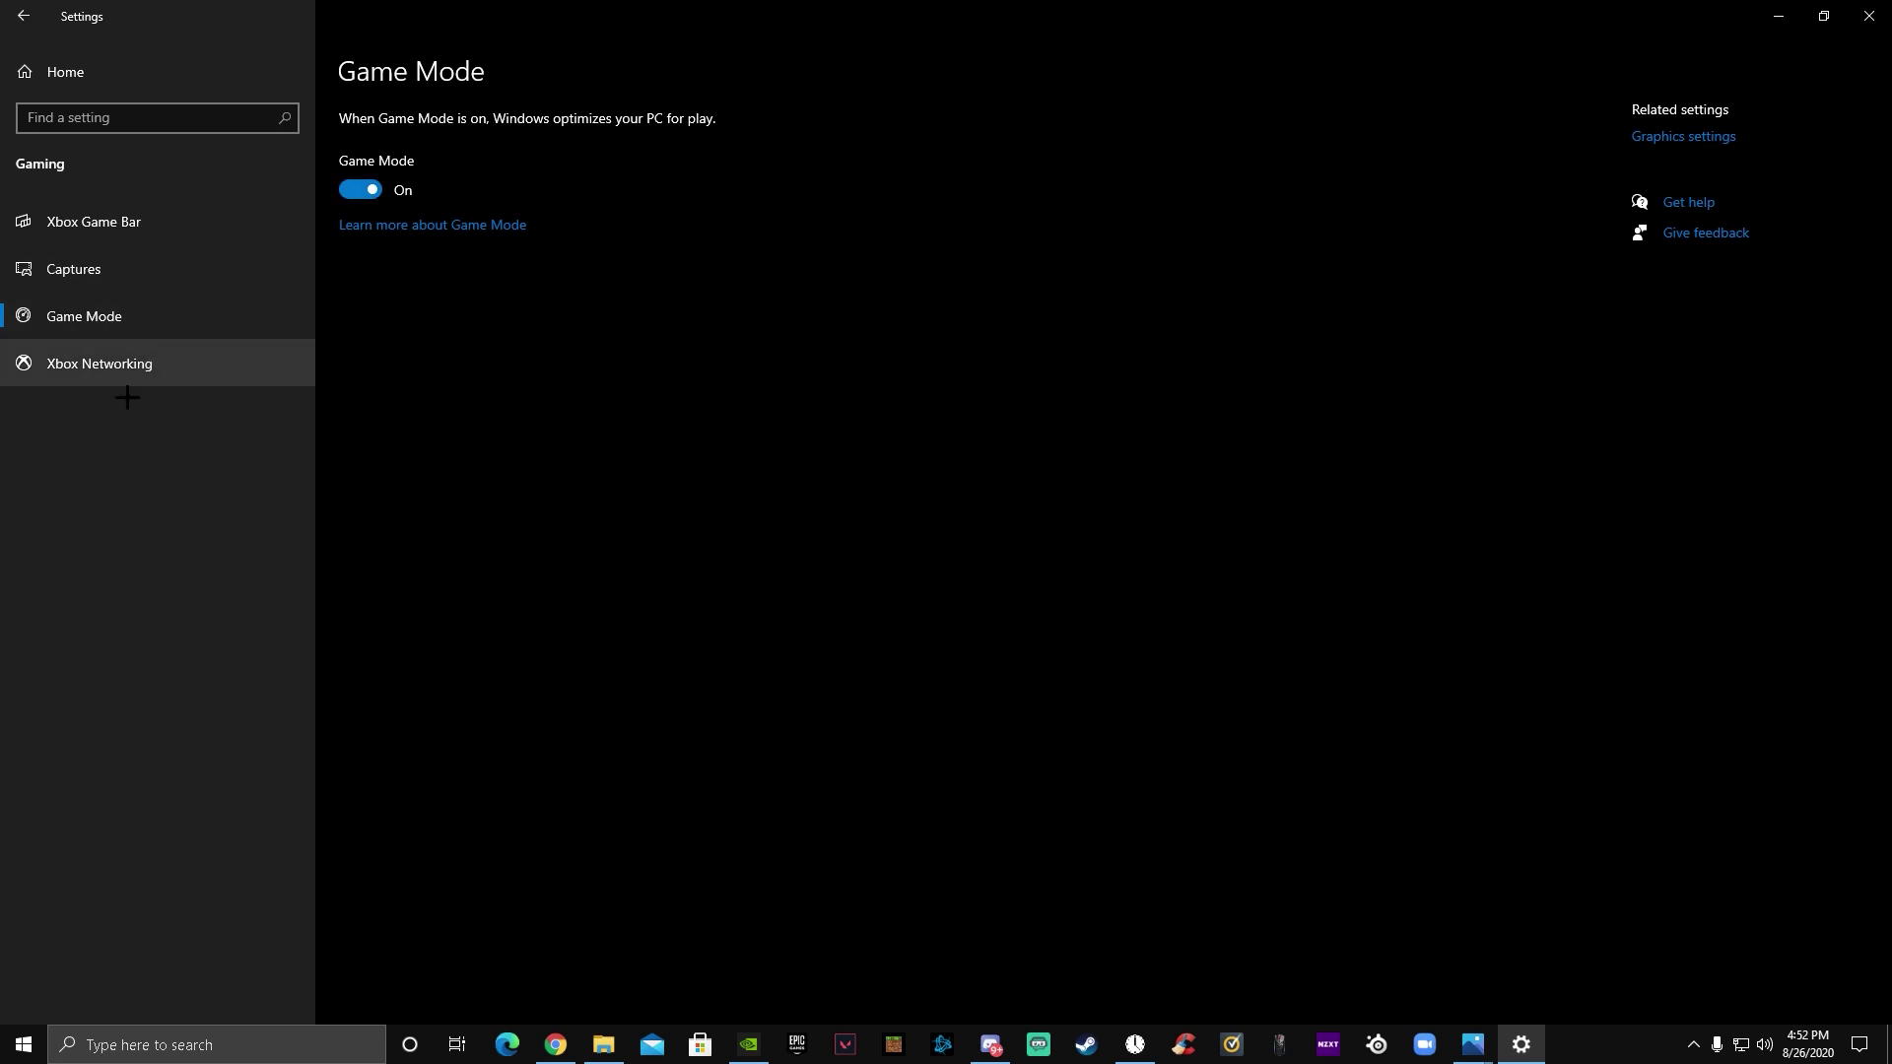
left_click(138, 363)
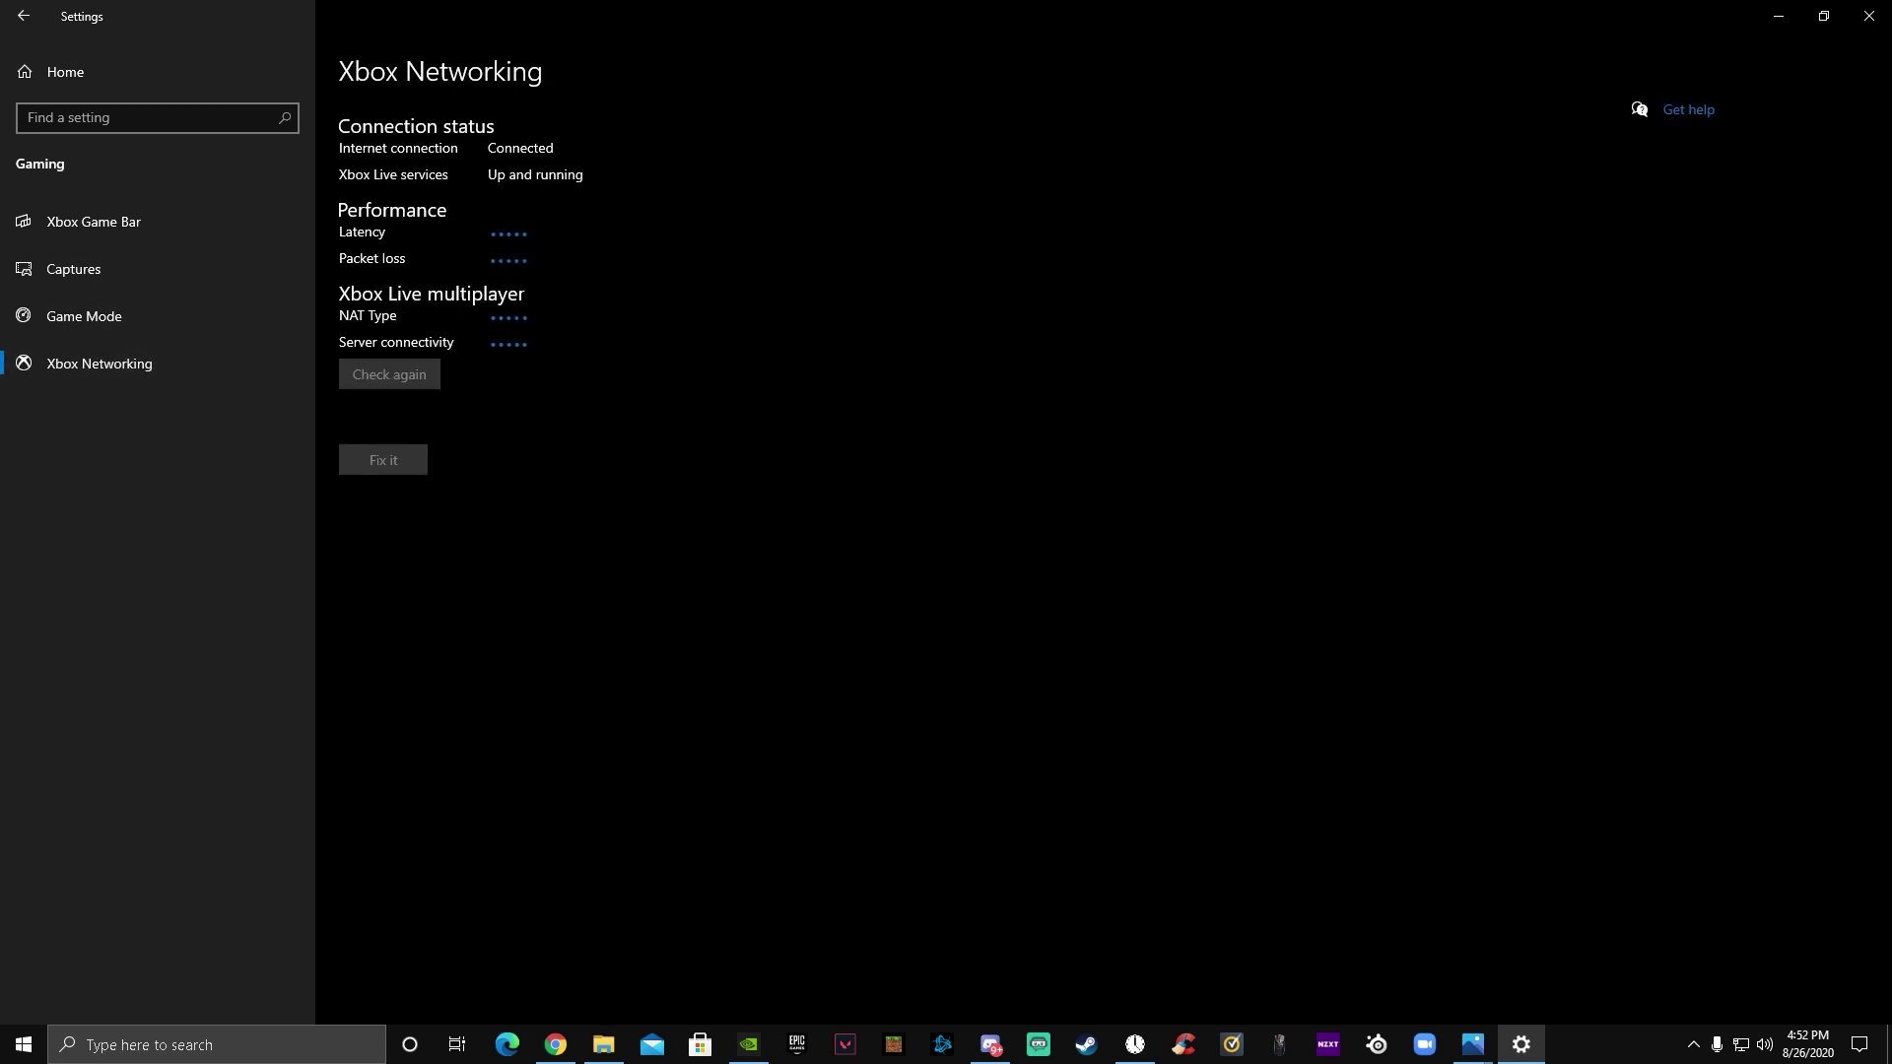
left_click(23, 16)
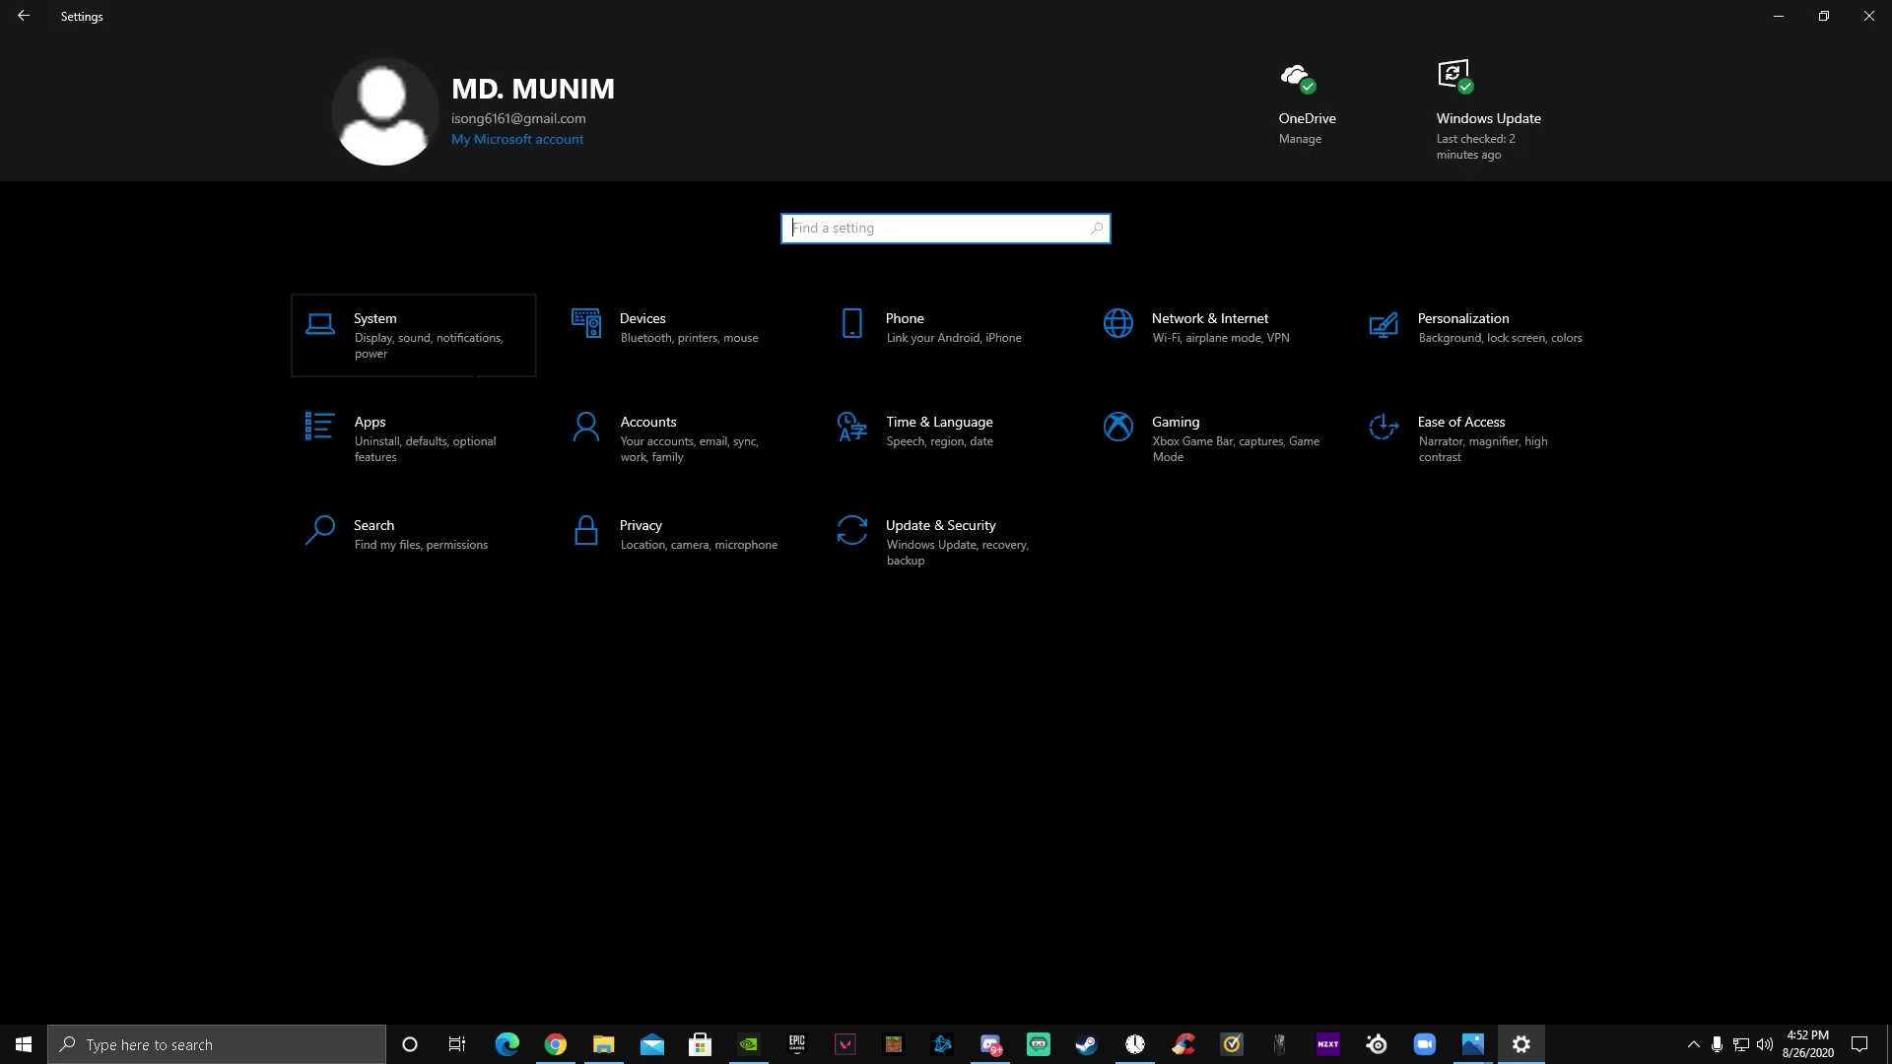
Step: Look through the installed programs in Apps & features for unneeded ones and expand the Xbox Game Bar entry to check its uninstall option
left_click(497, 471)
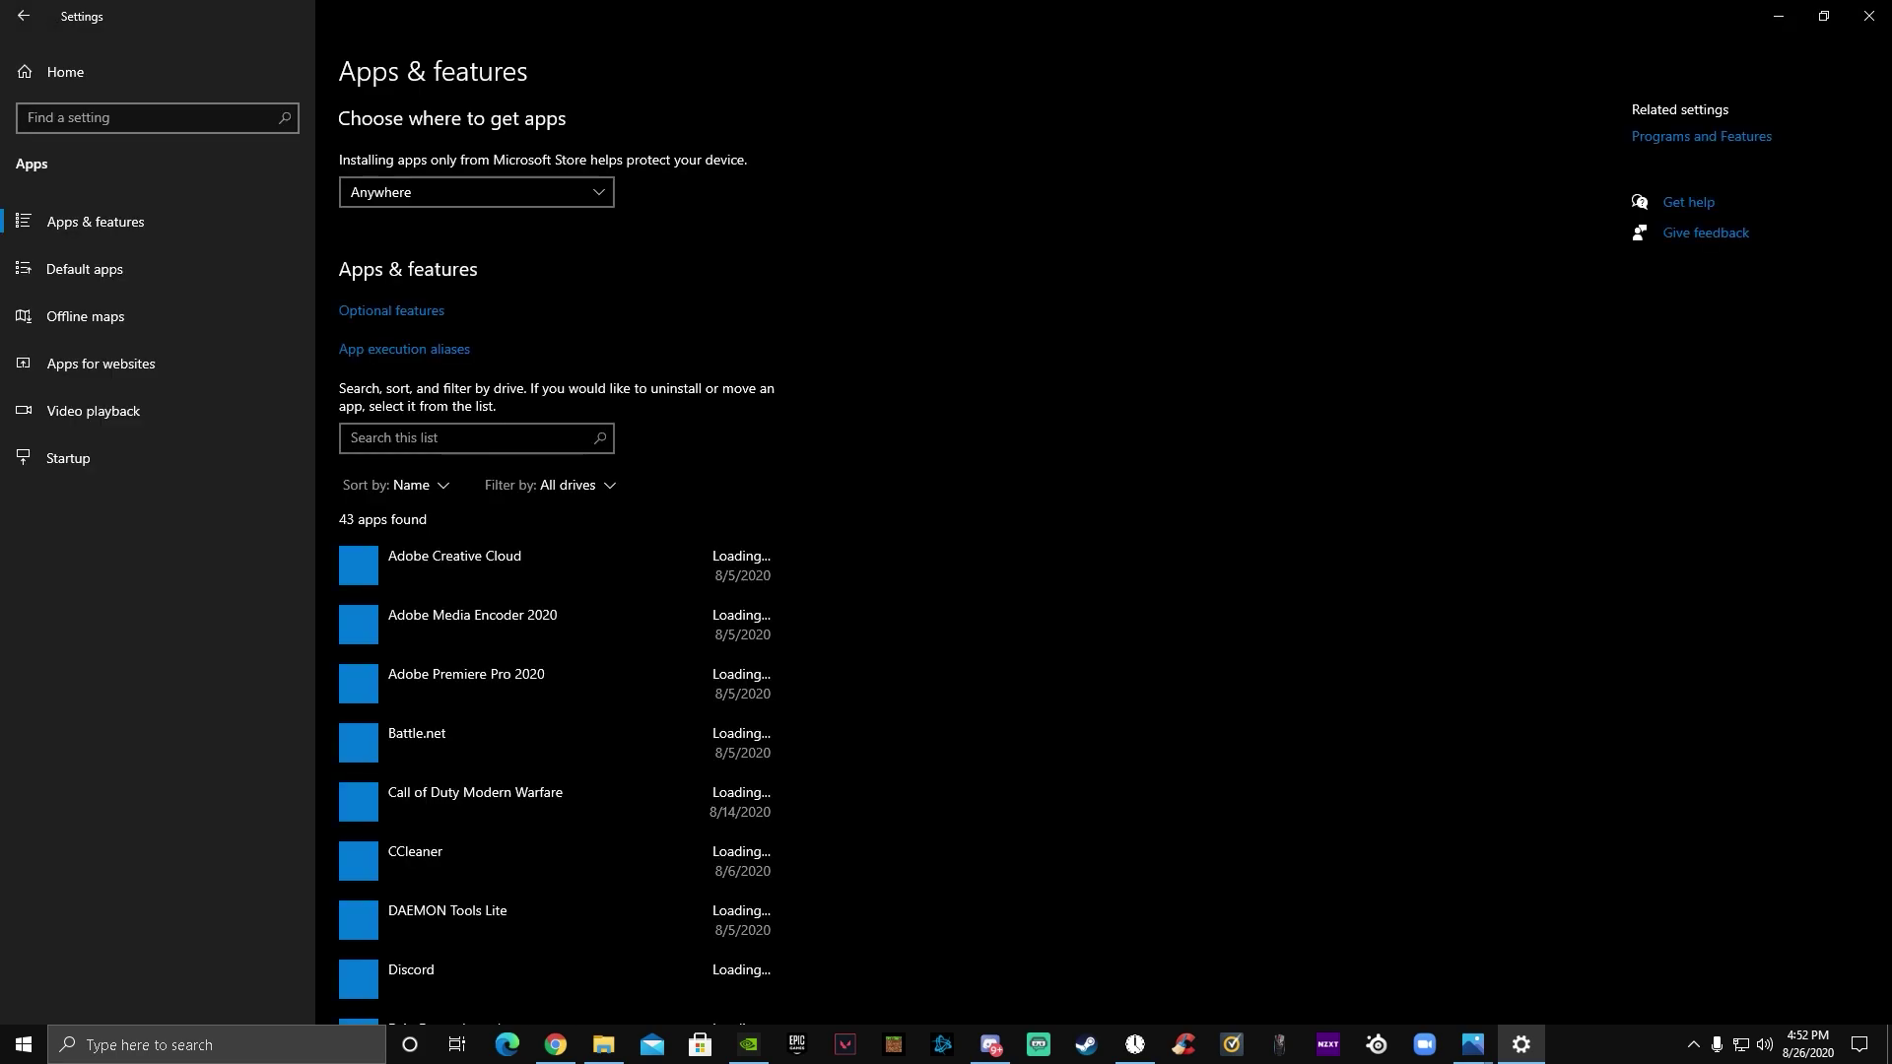
scroll(613, 696, "down", 2)
scroll(613, 696, "down", 20)
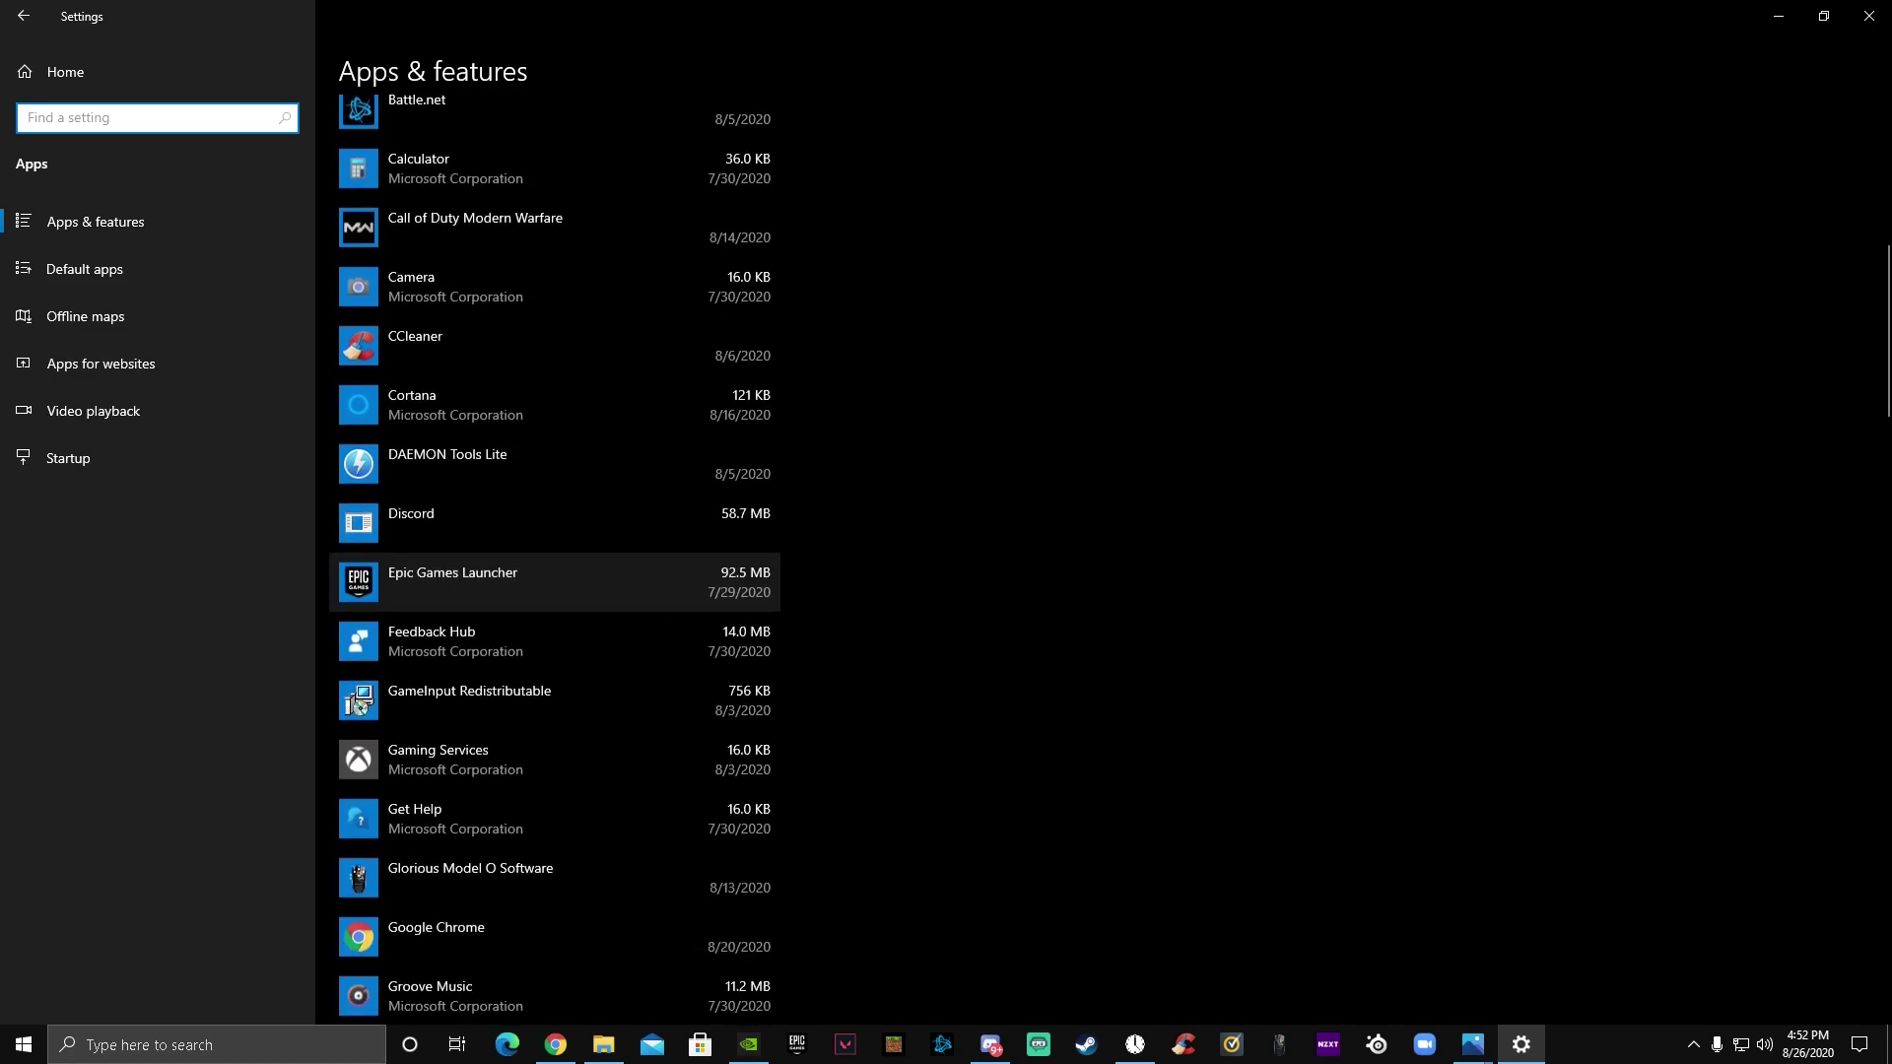
scroll(554, 560, "down", 15)
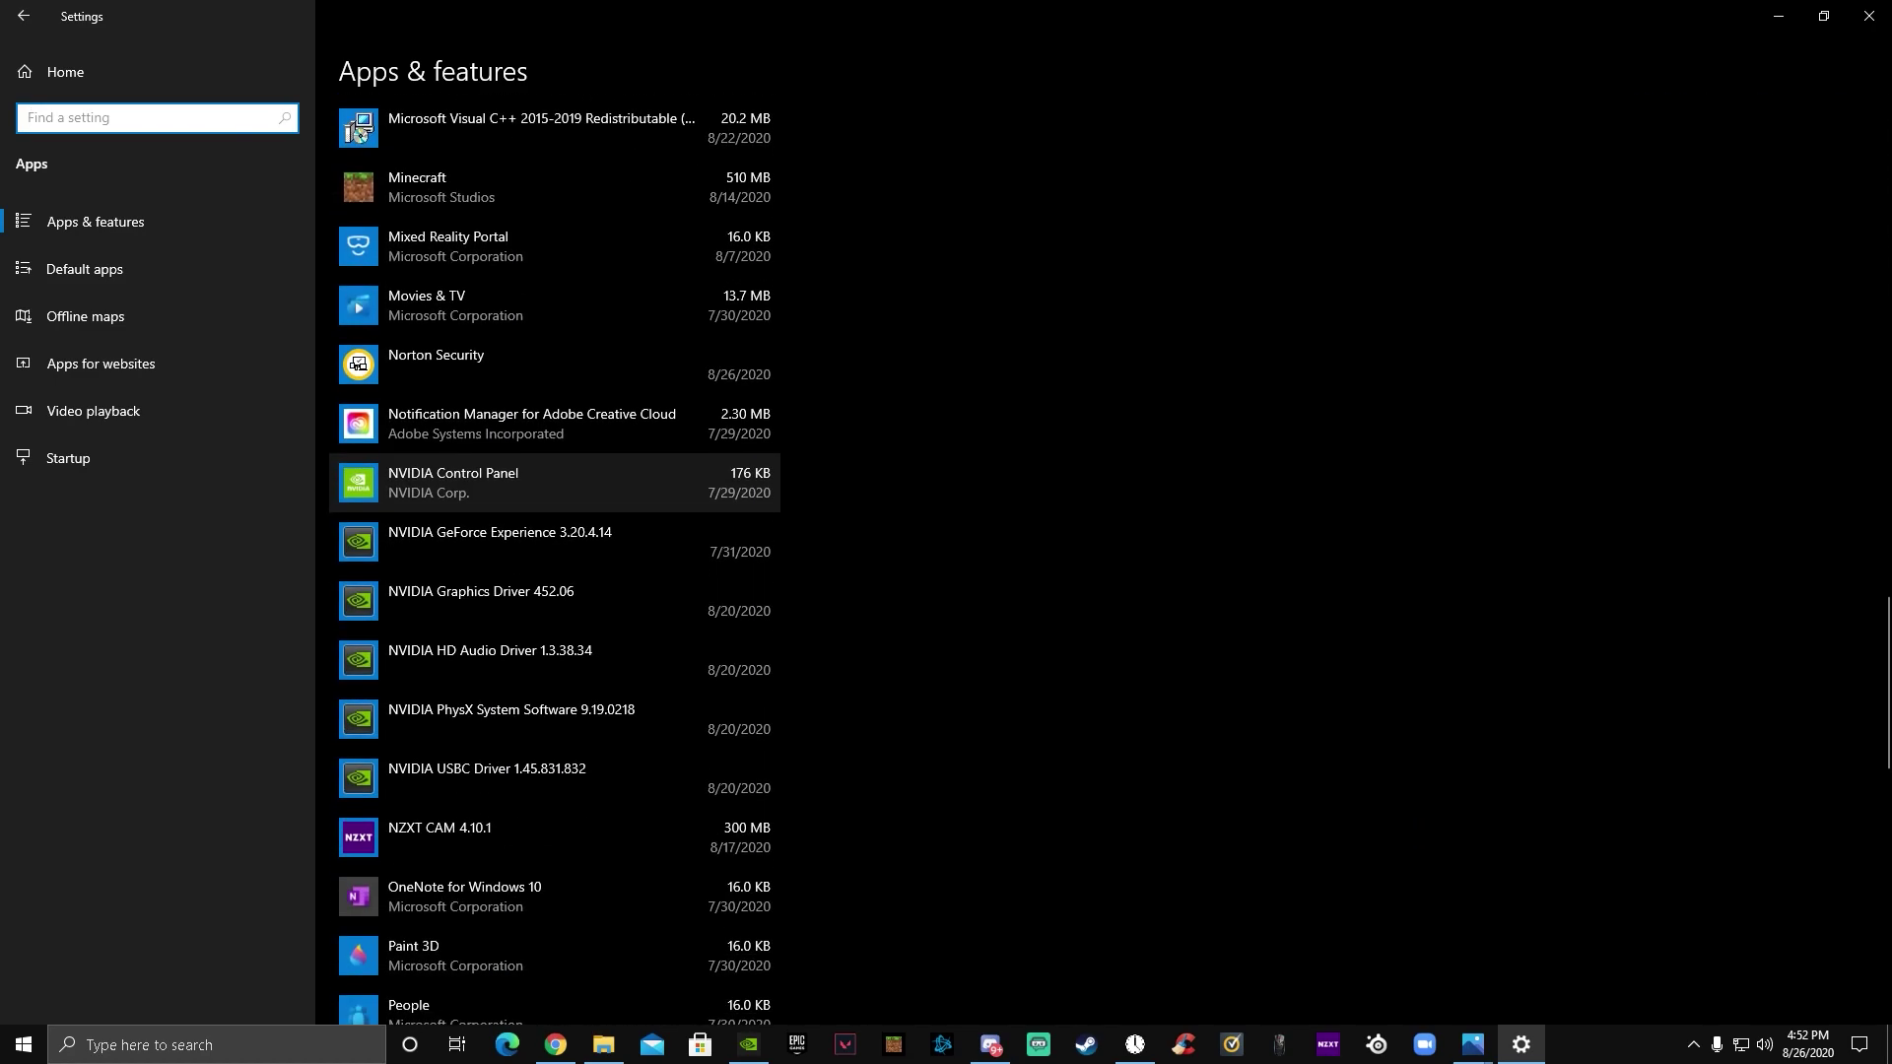
scroll(751, 864, "down", 3)
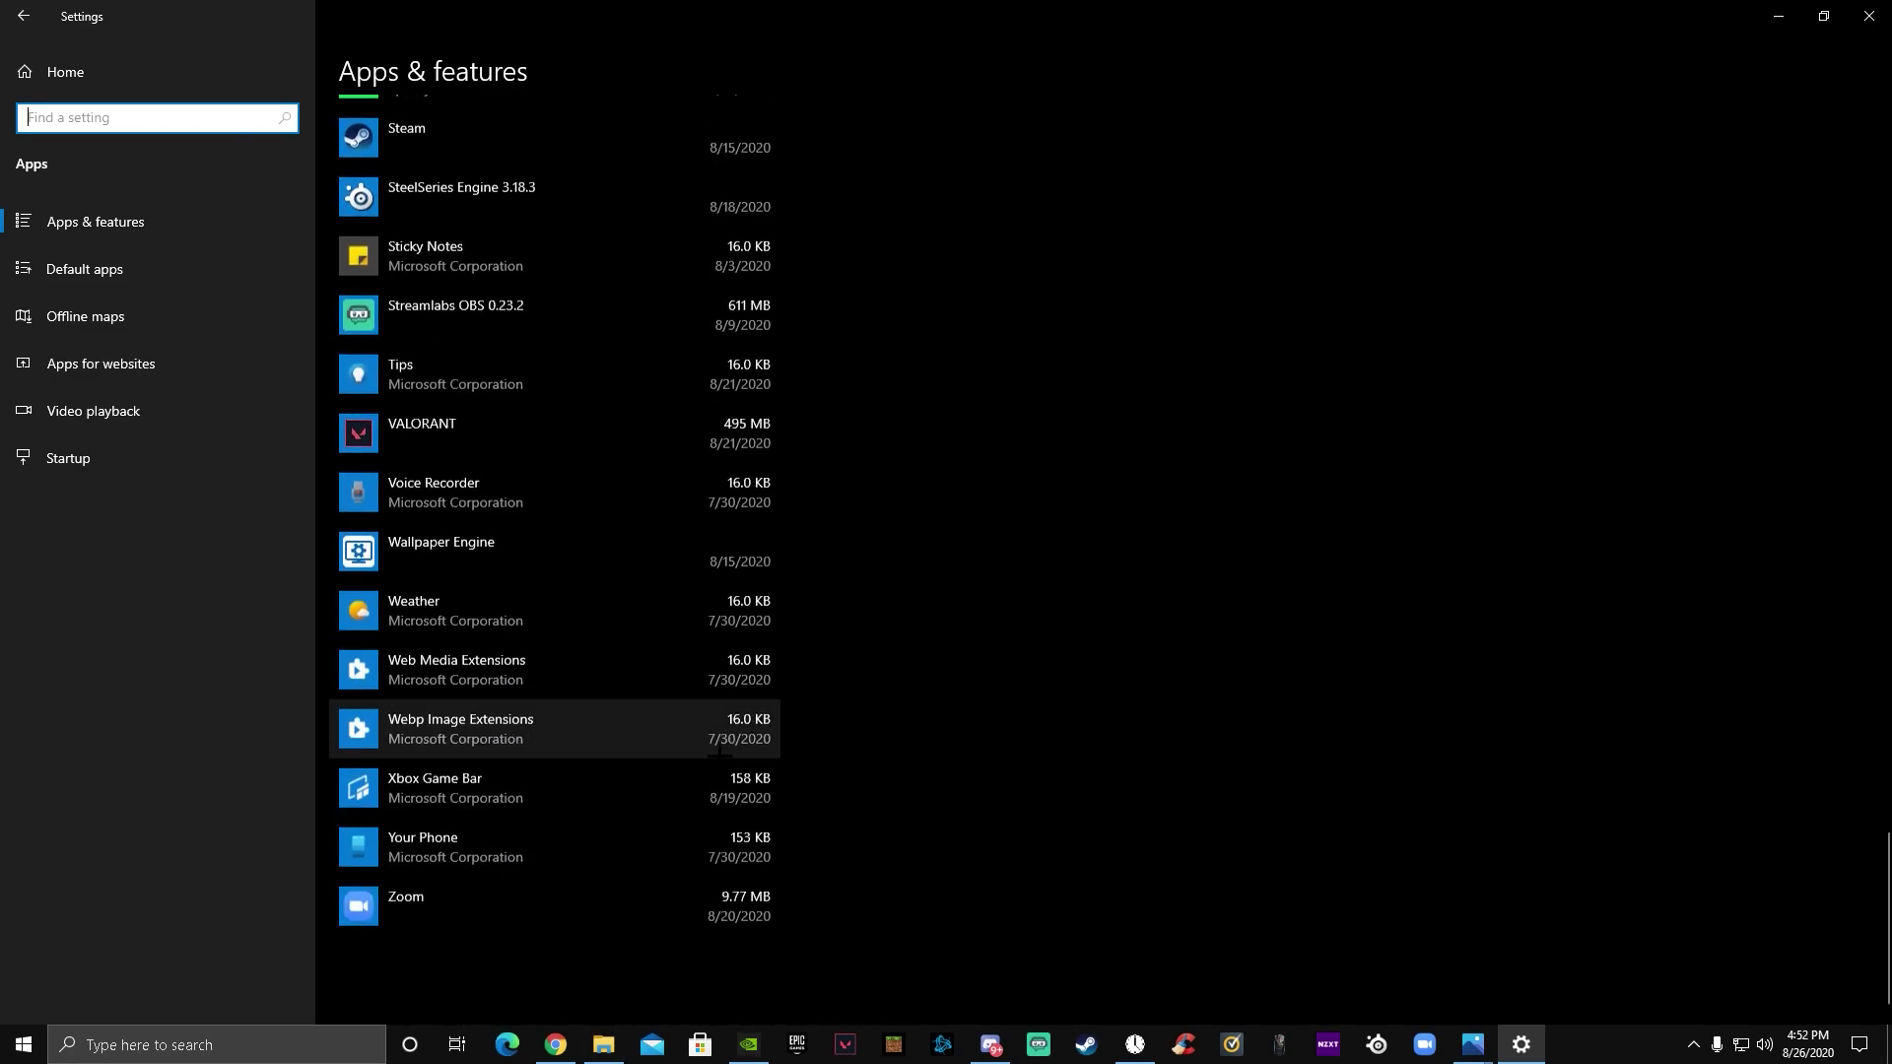
scroll(752, 864, "up", 4)
scroll(752, 864, "up", 15)
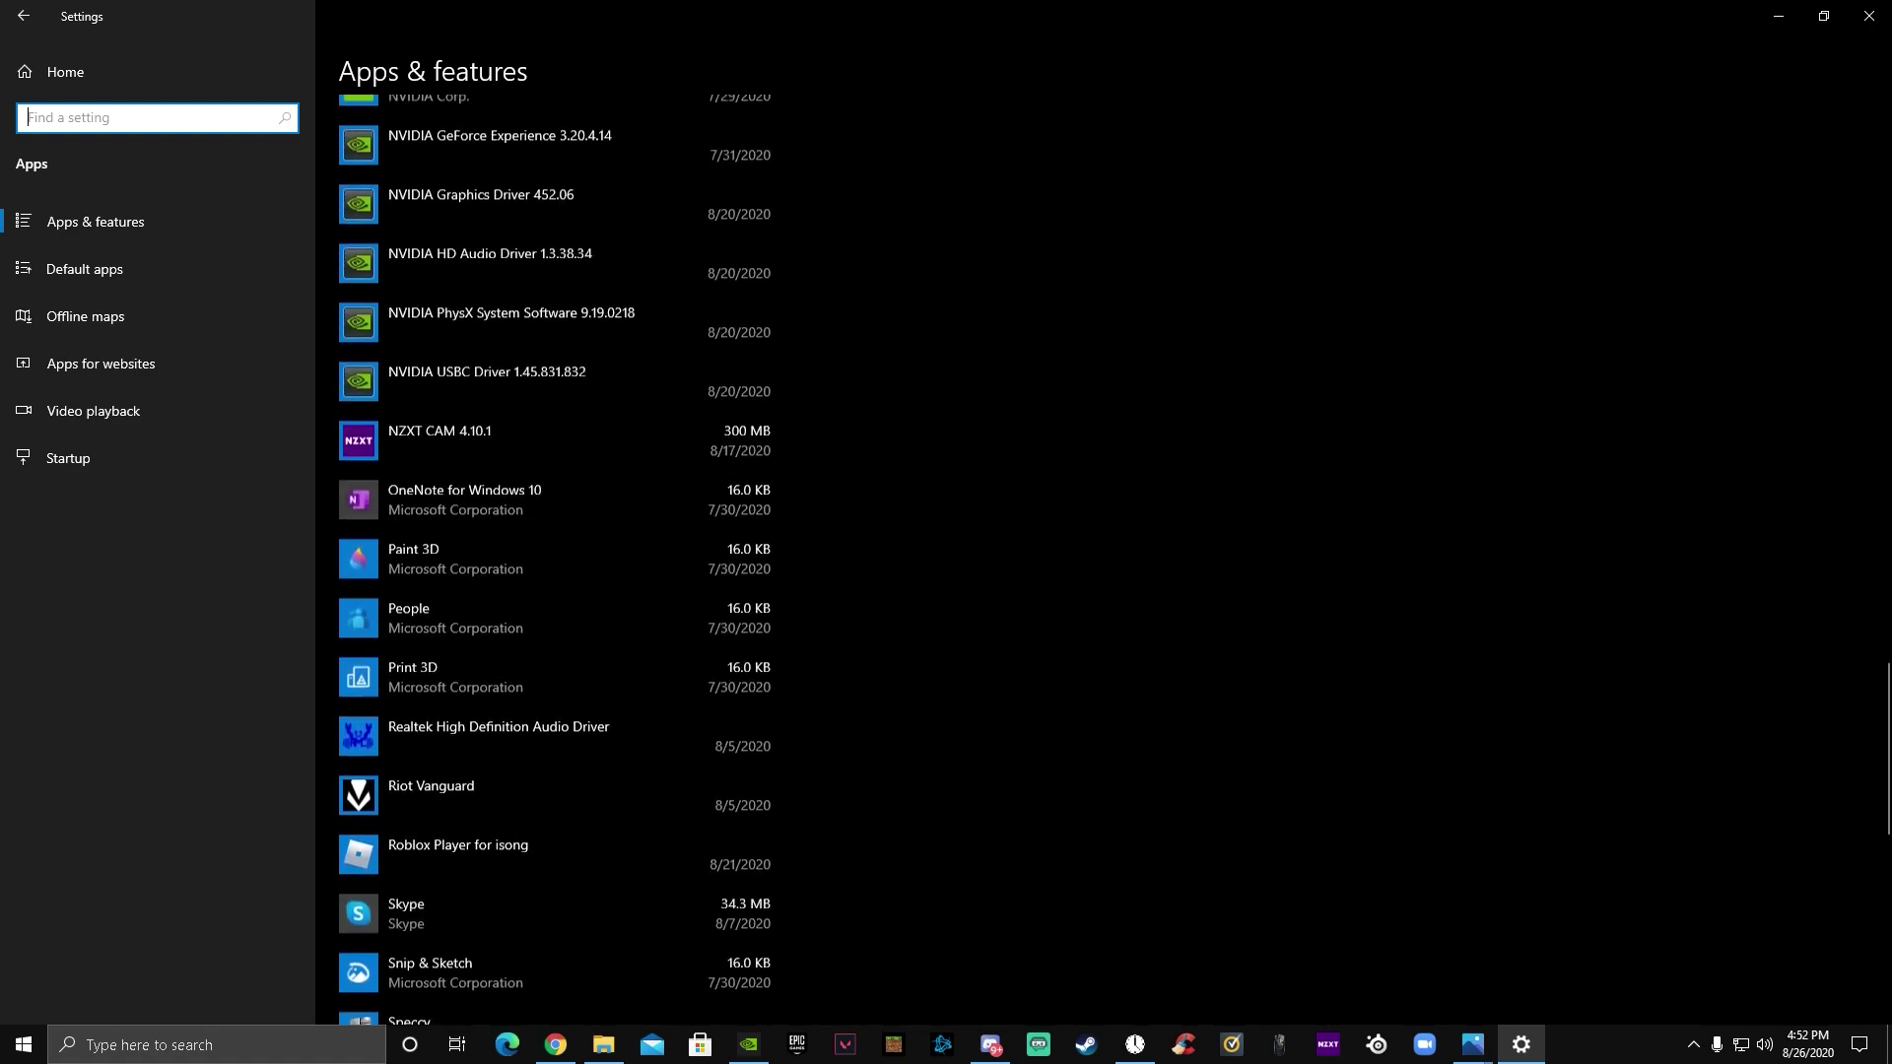
scroll(567, 234, "down", 14)
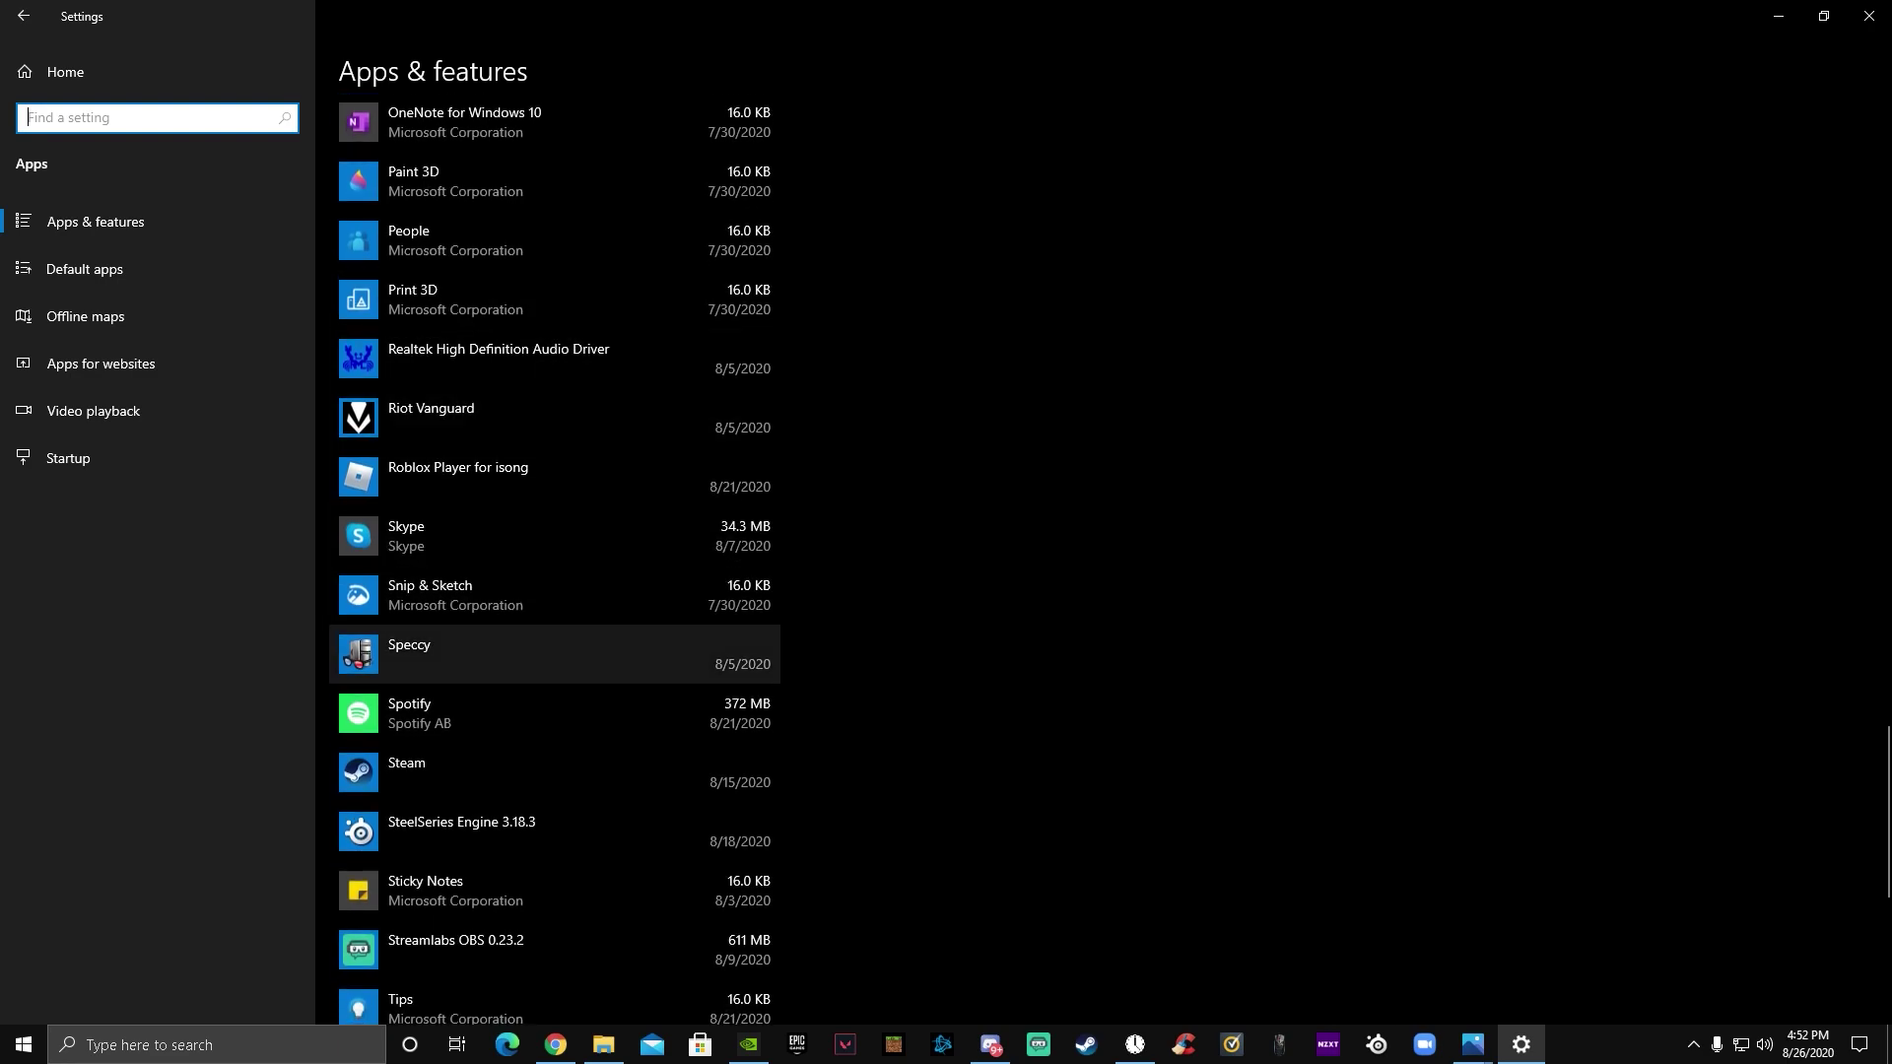
scroll(629, 640, "down", 3)
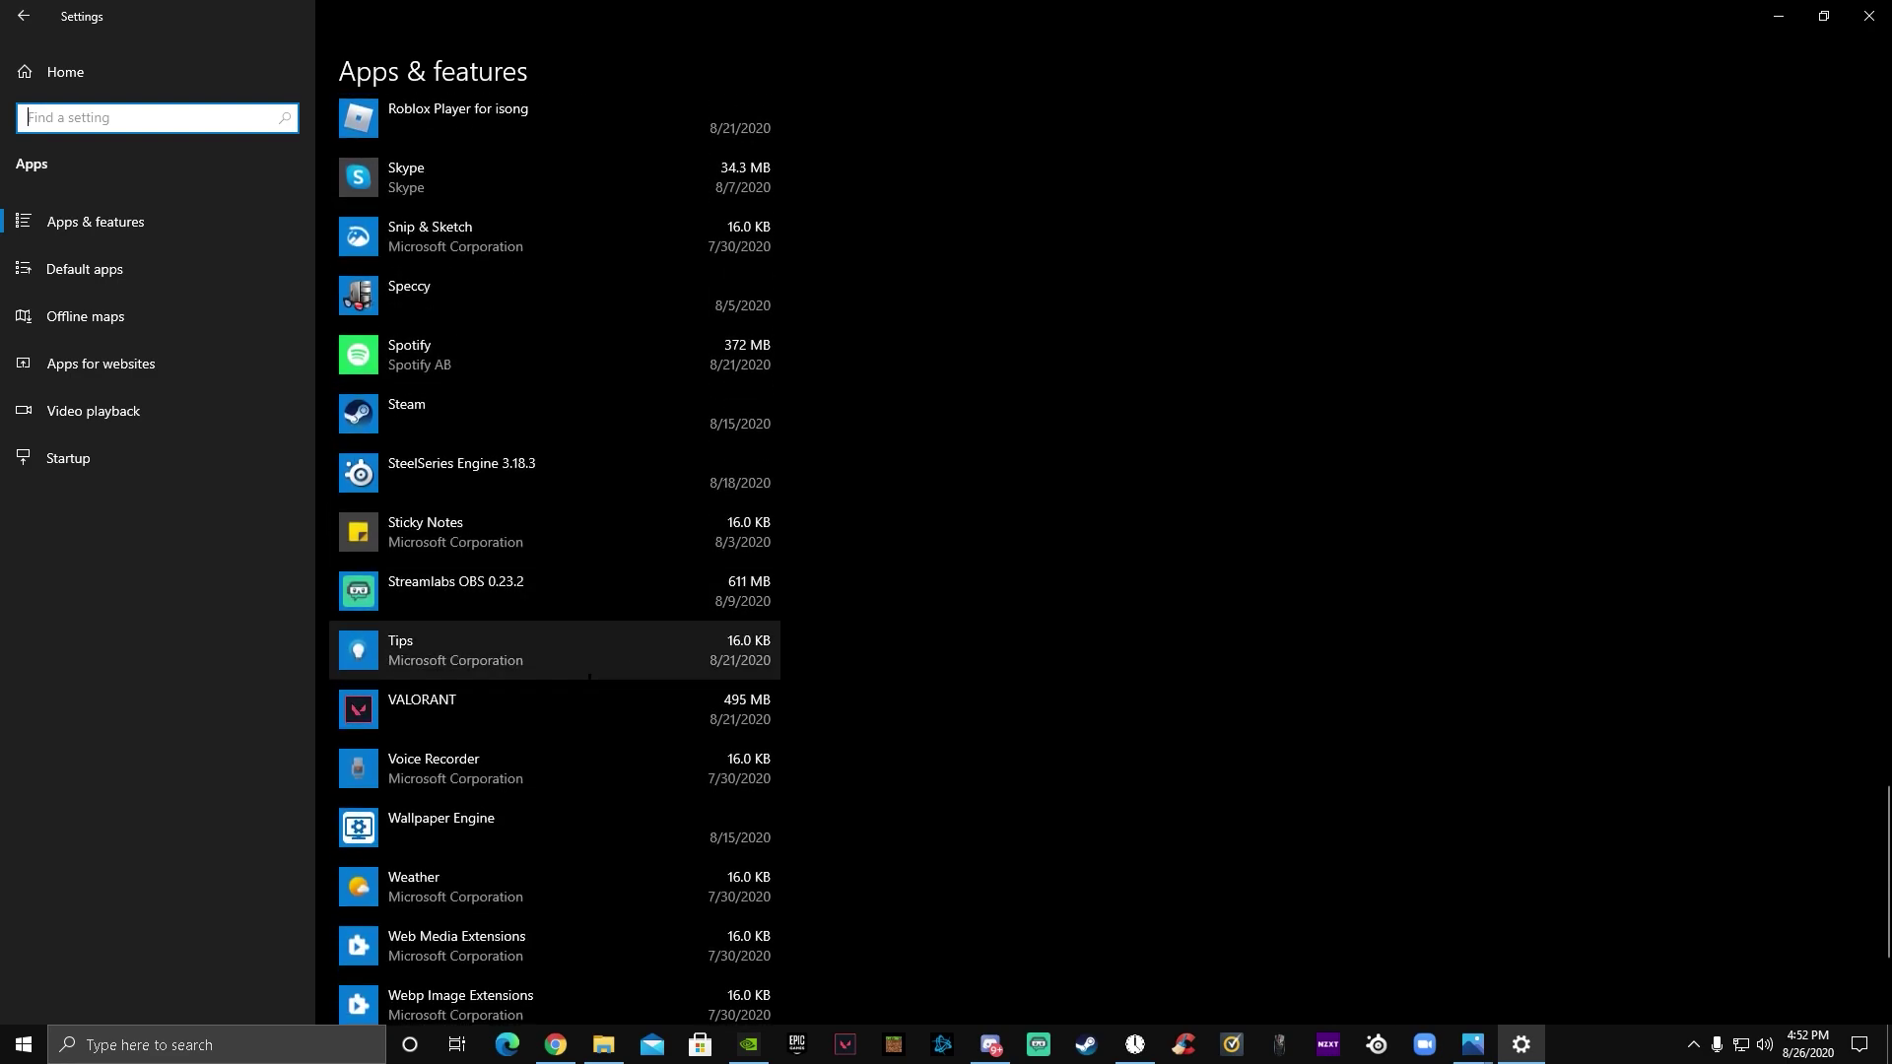
scroll(589, 676, "down", 3)
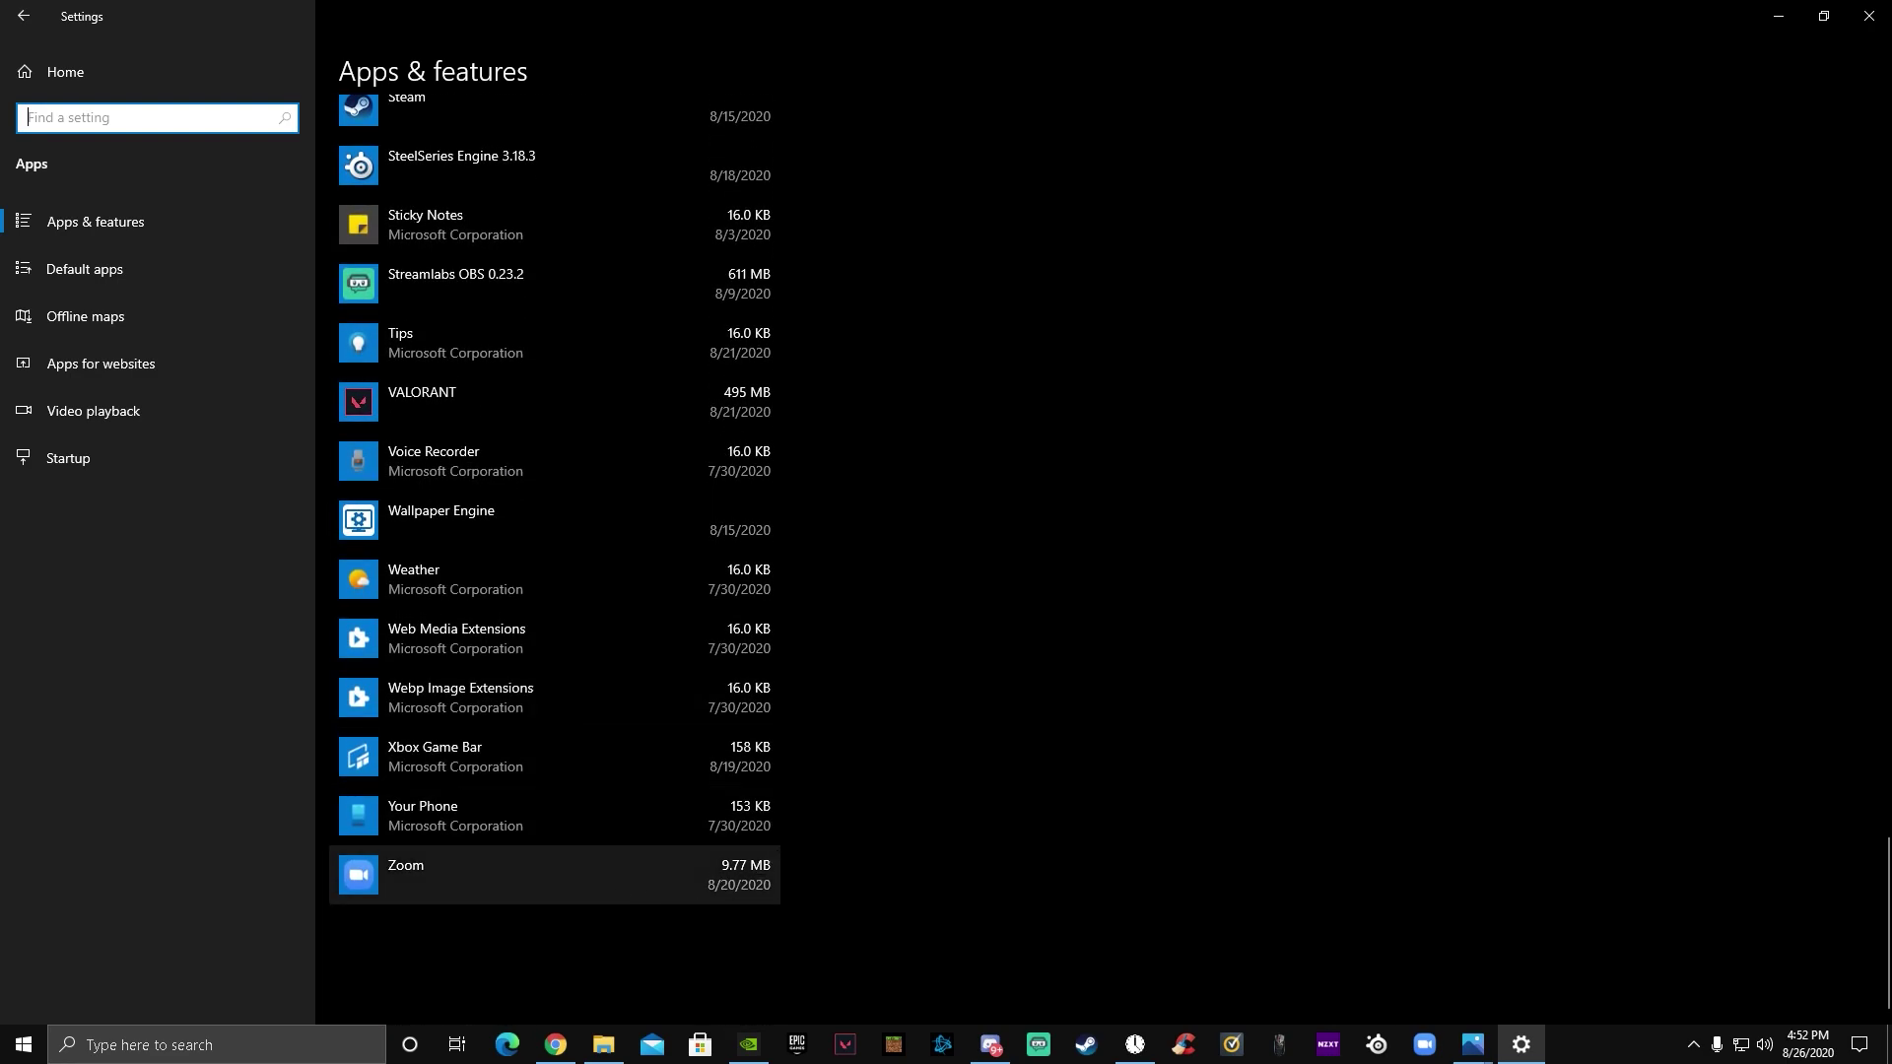
scroll(592, 788, "up", 4)
scroll(591, 759, "down", 3)
scroll(615, 749, "up", 1)
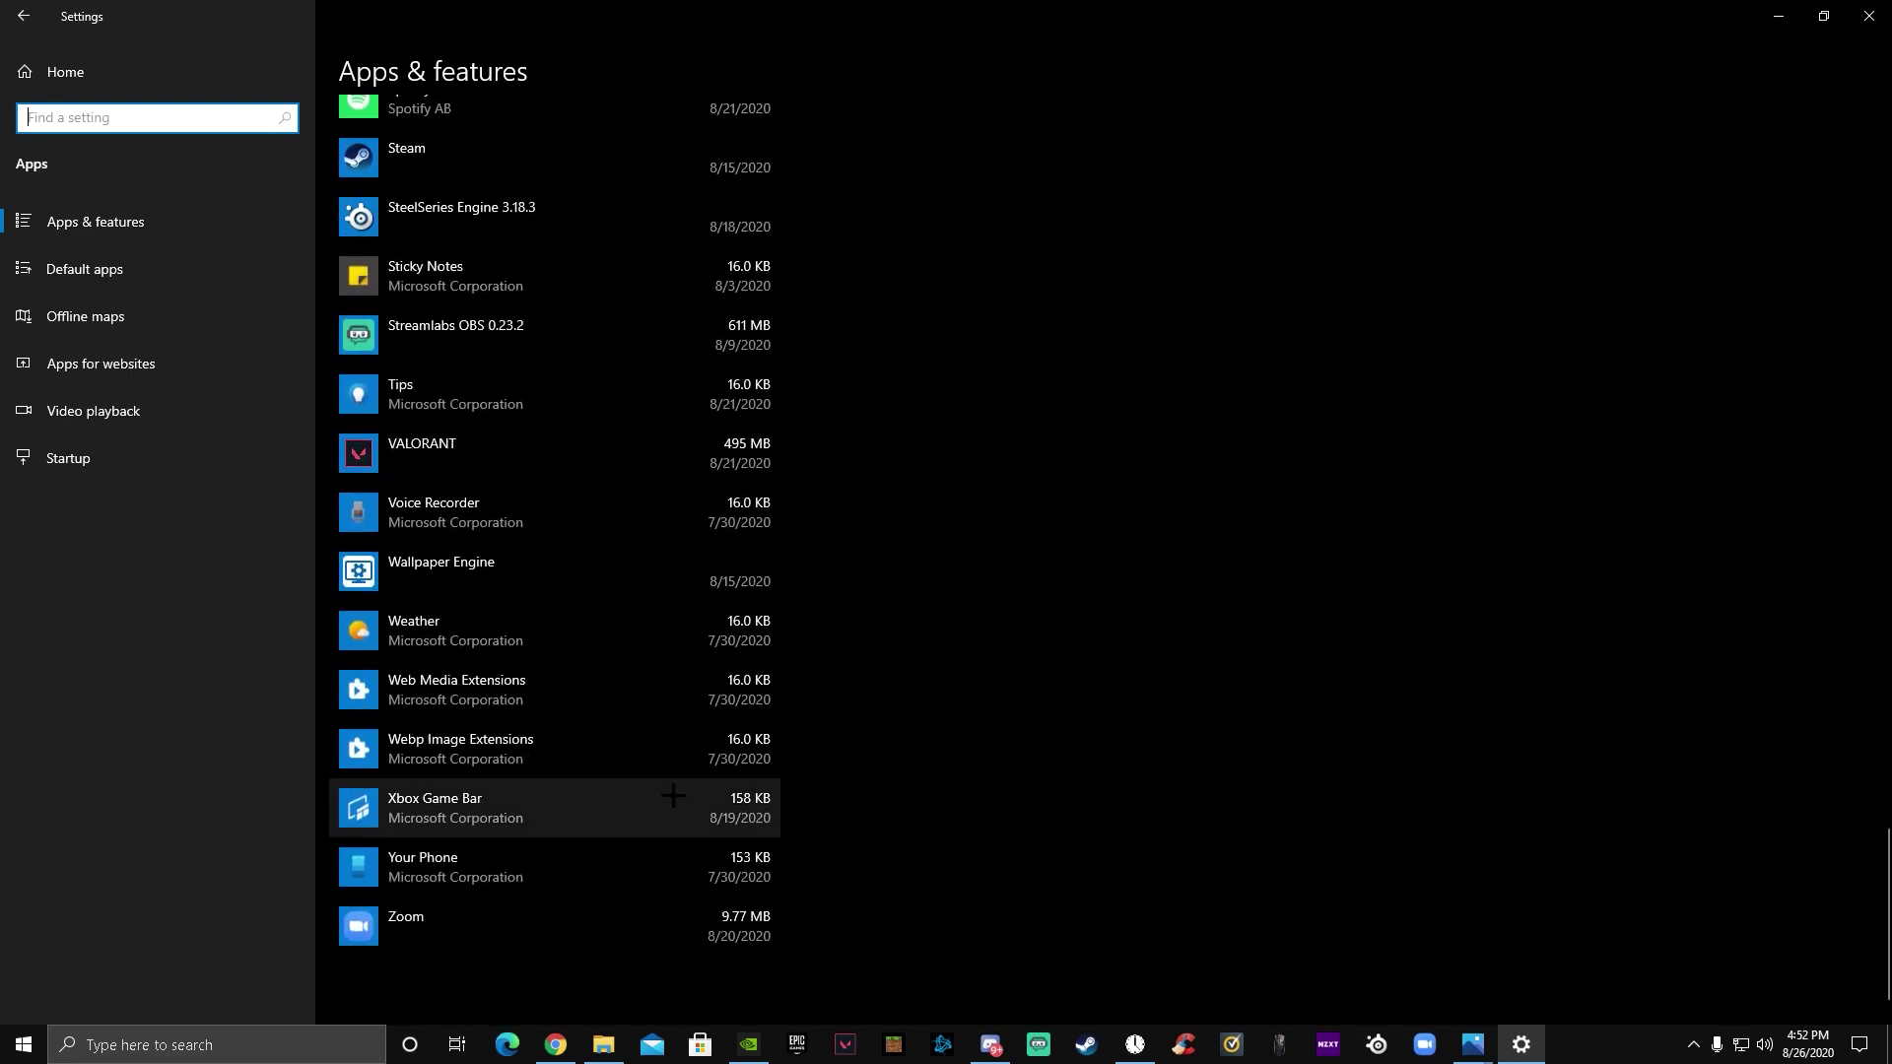
left_click(582, 858)
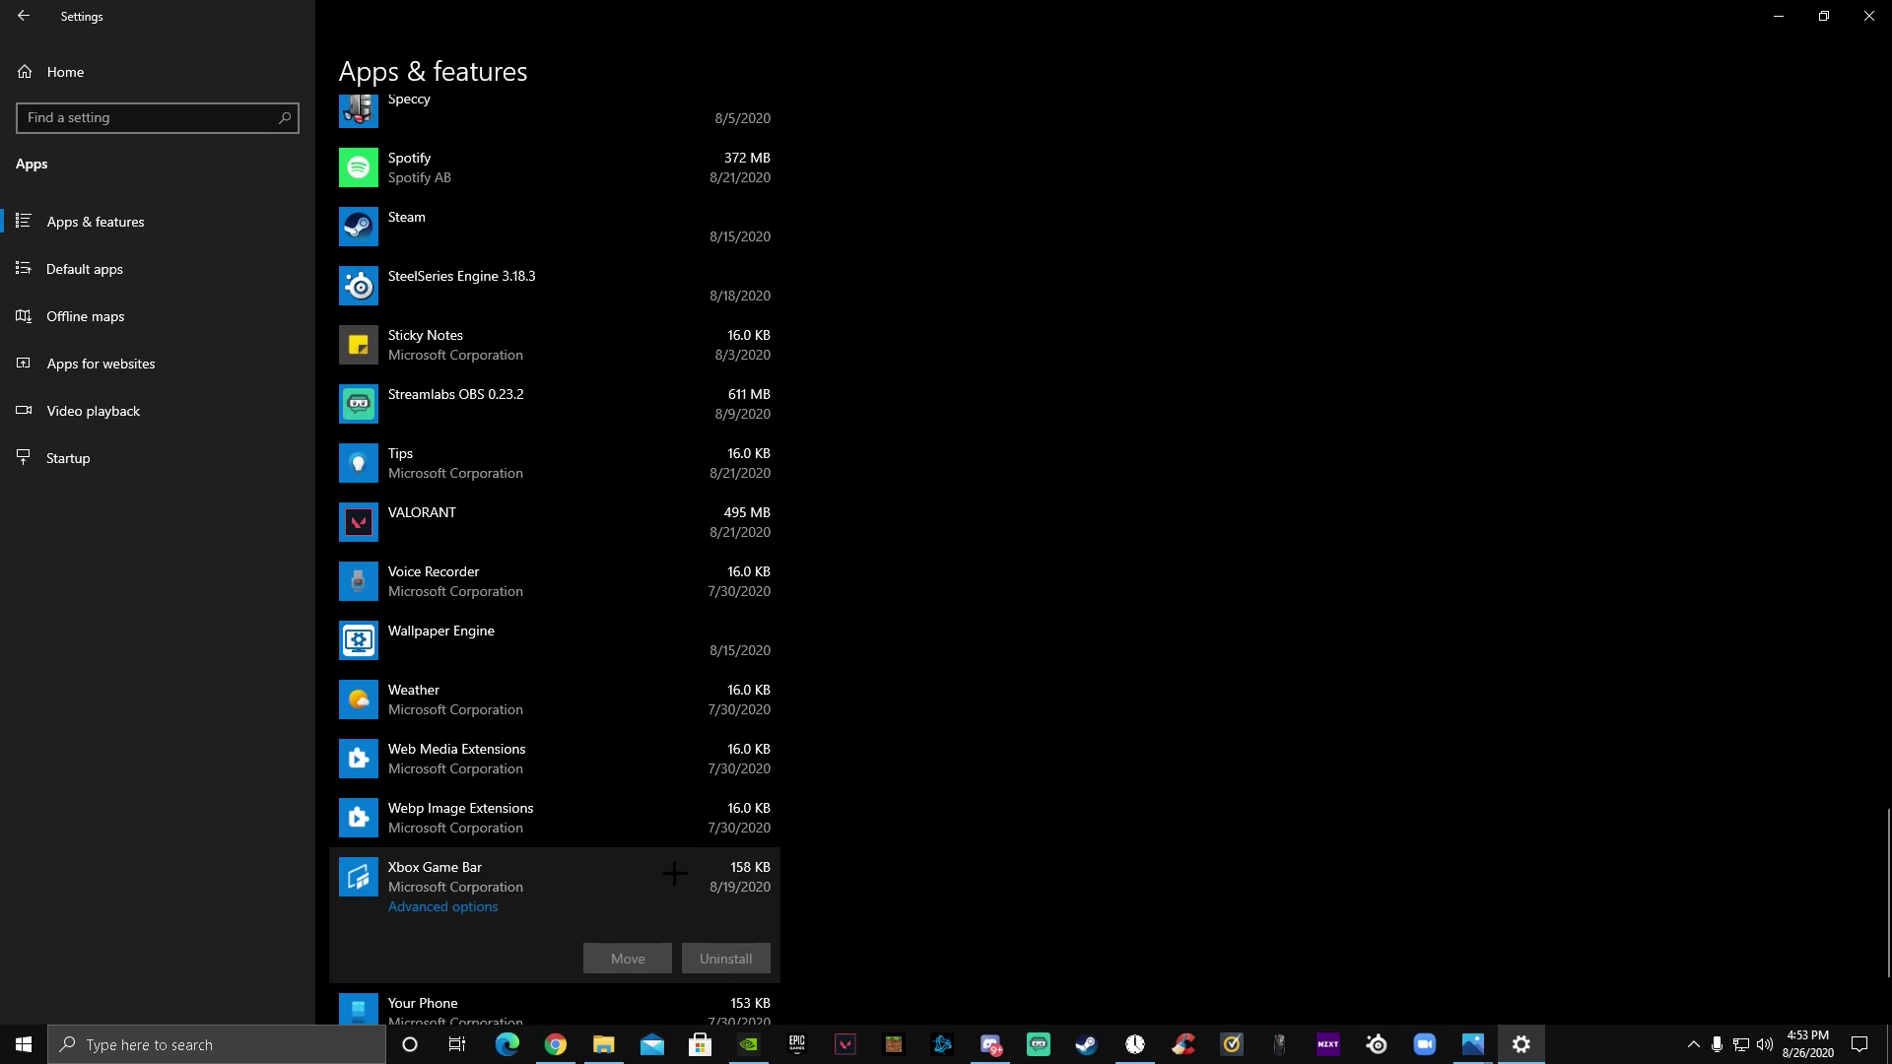
Step: Uninstall Microsoft Solitaire Collection from the installed apps, look over the remaining entries and return to the Settings home
scroll(735, 956, "up", 15)
scroll(527, 378, "up", 8)
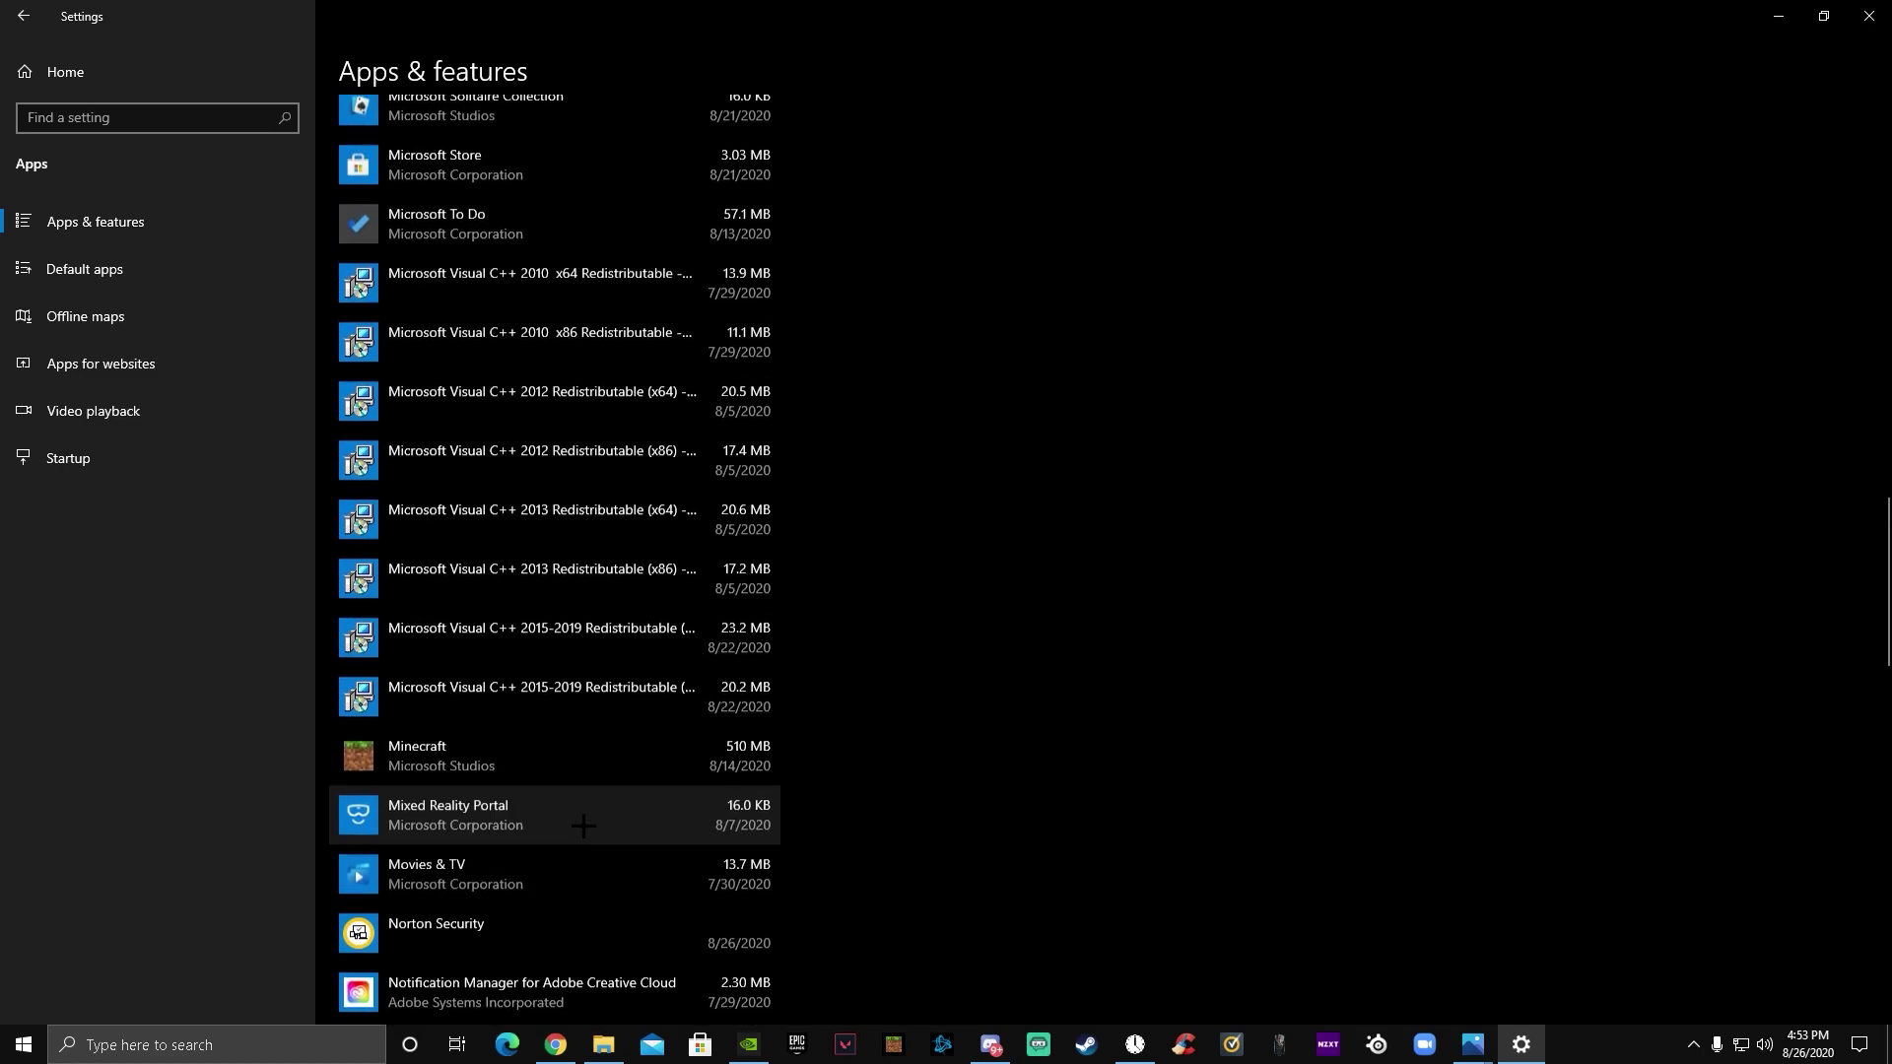
scroll(527, 378, "up", 3)
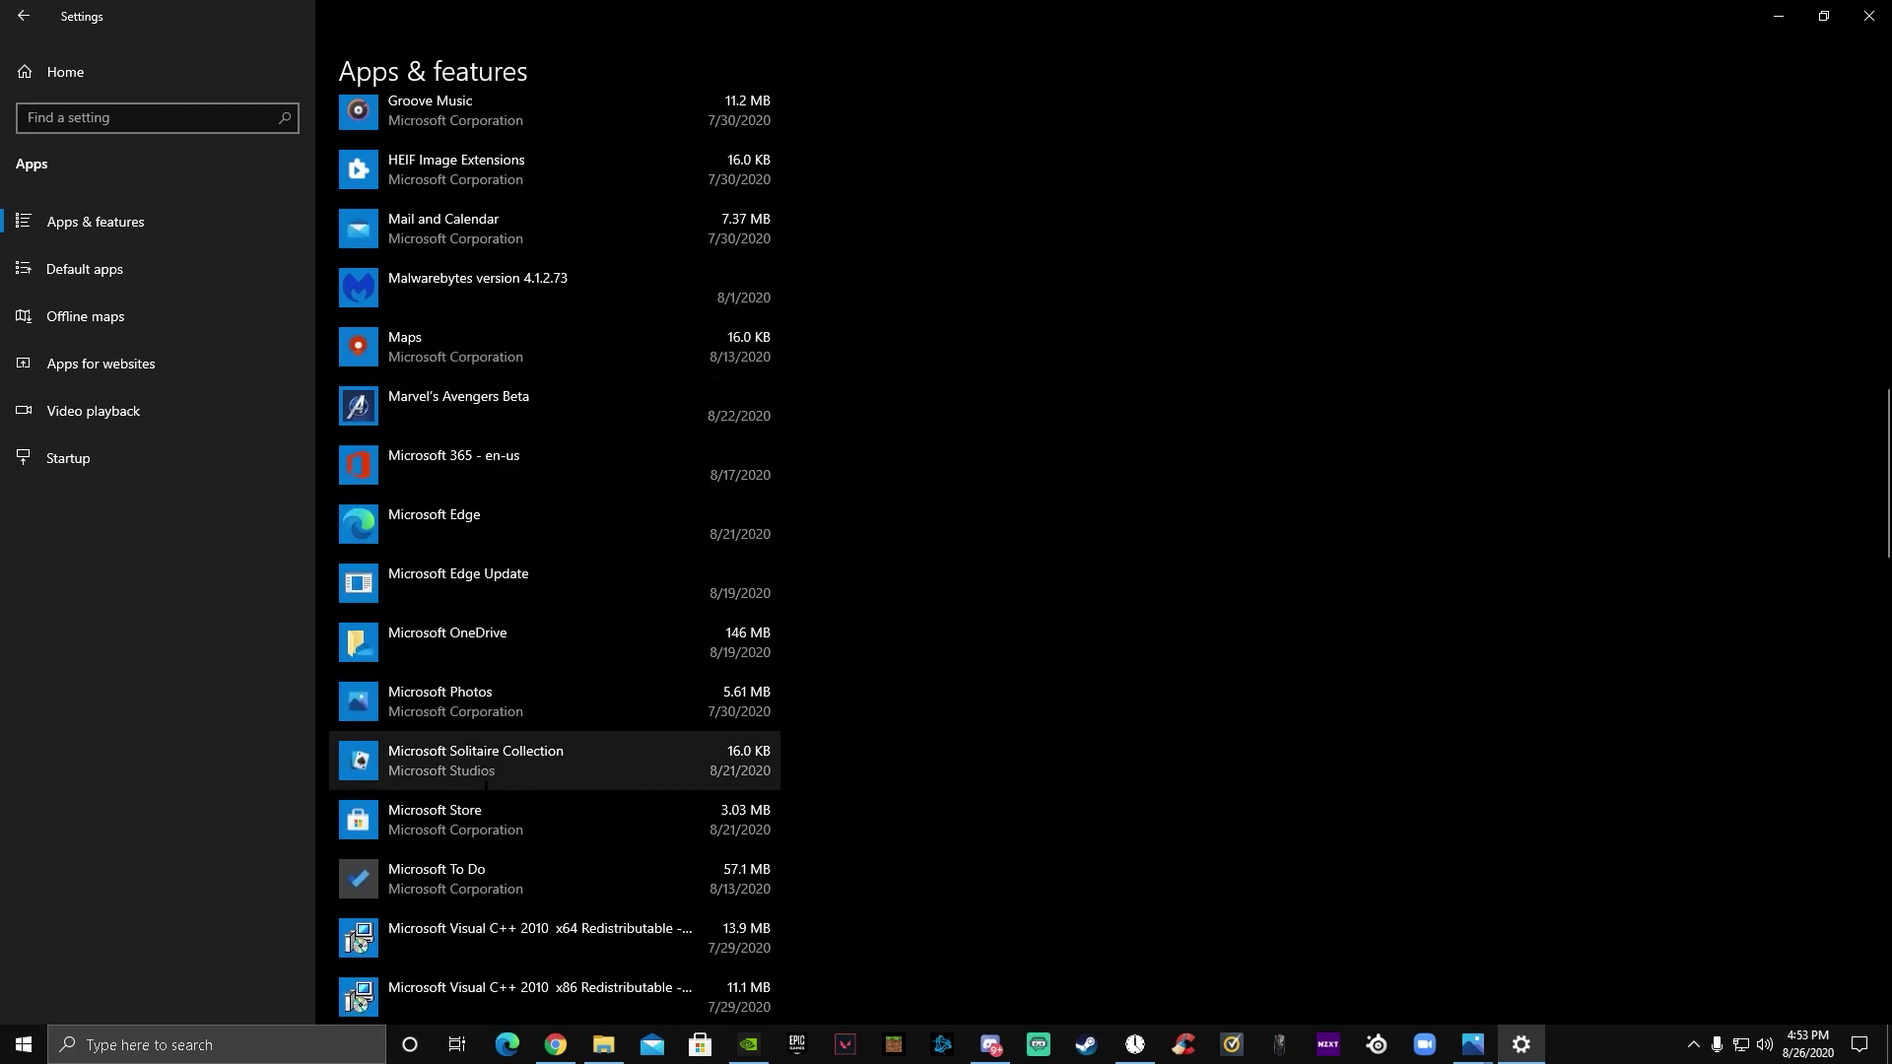
left_click(484, 785)
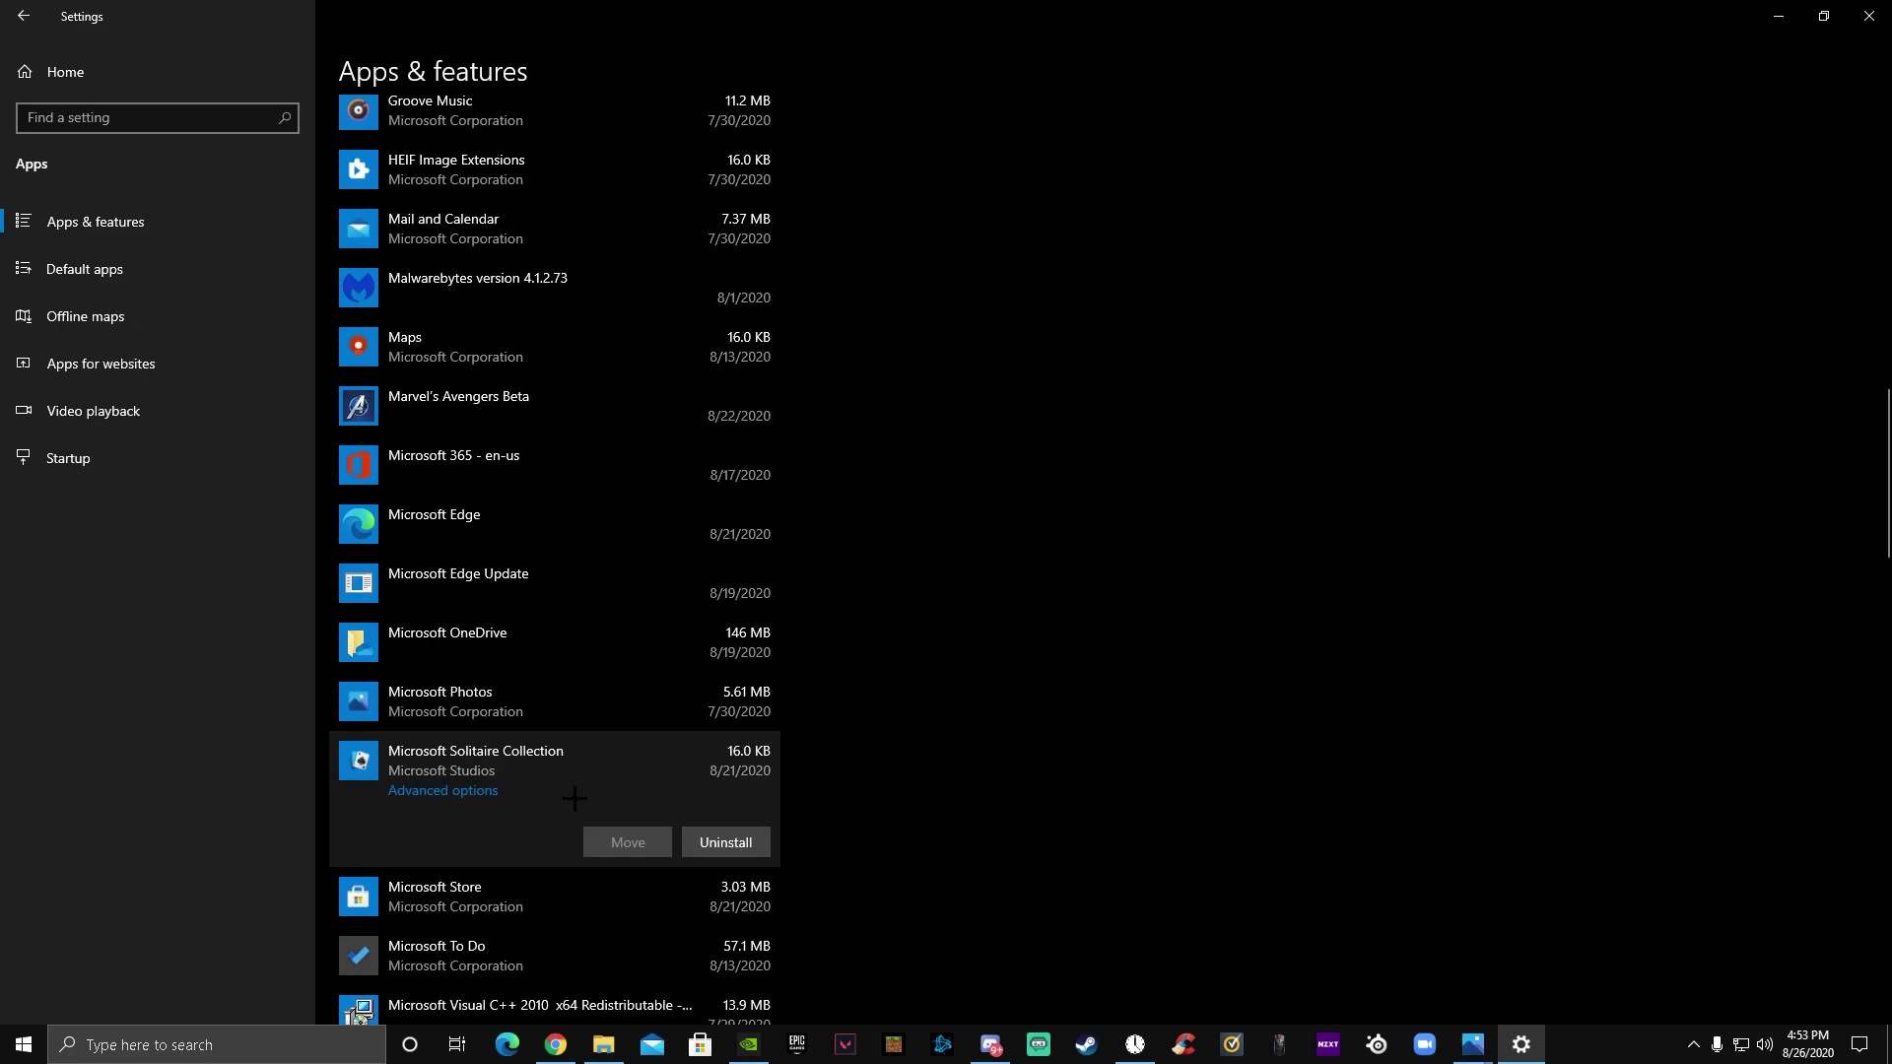
left_click(725, 843)
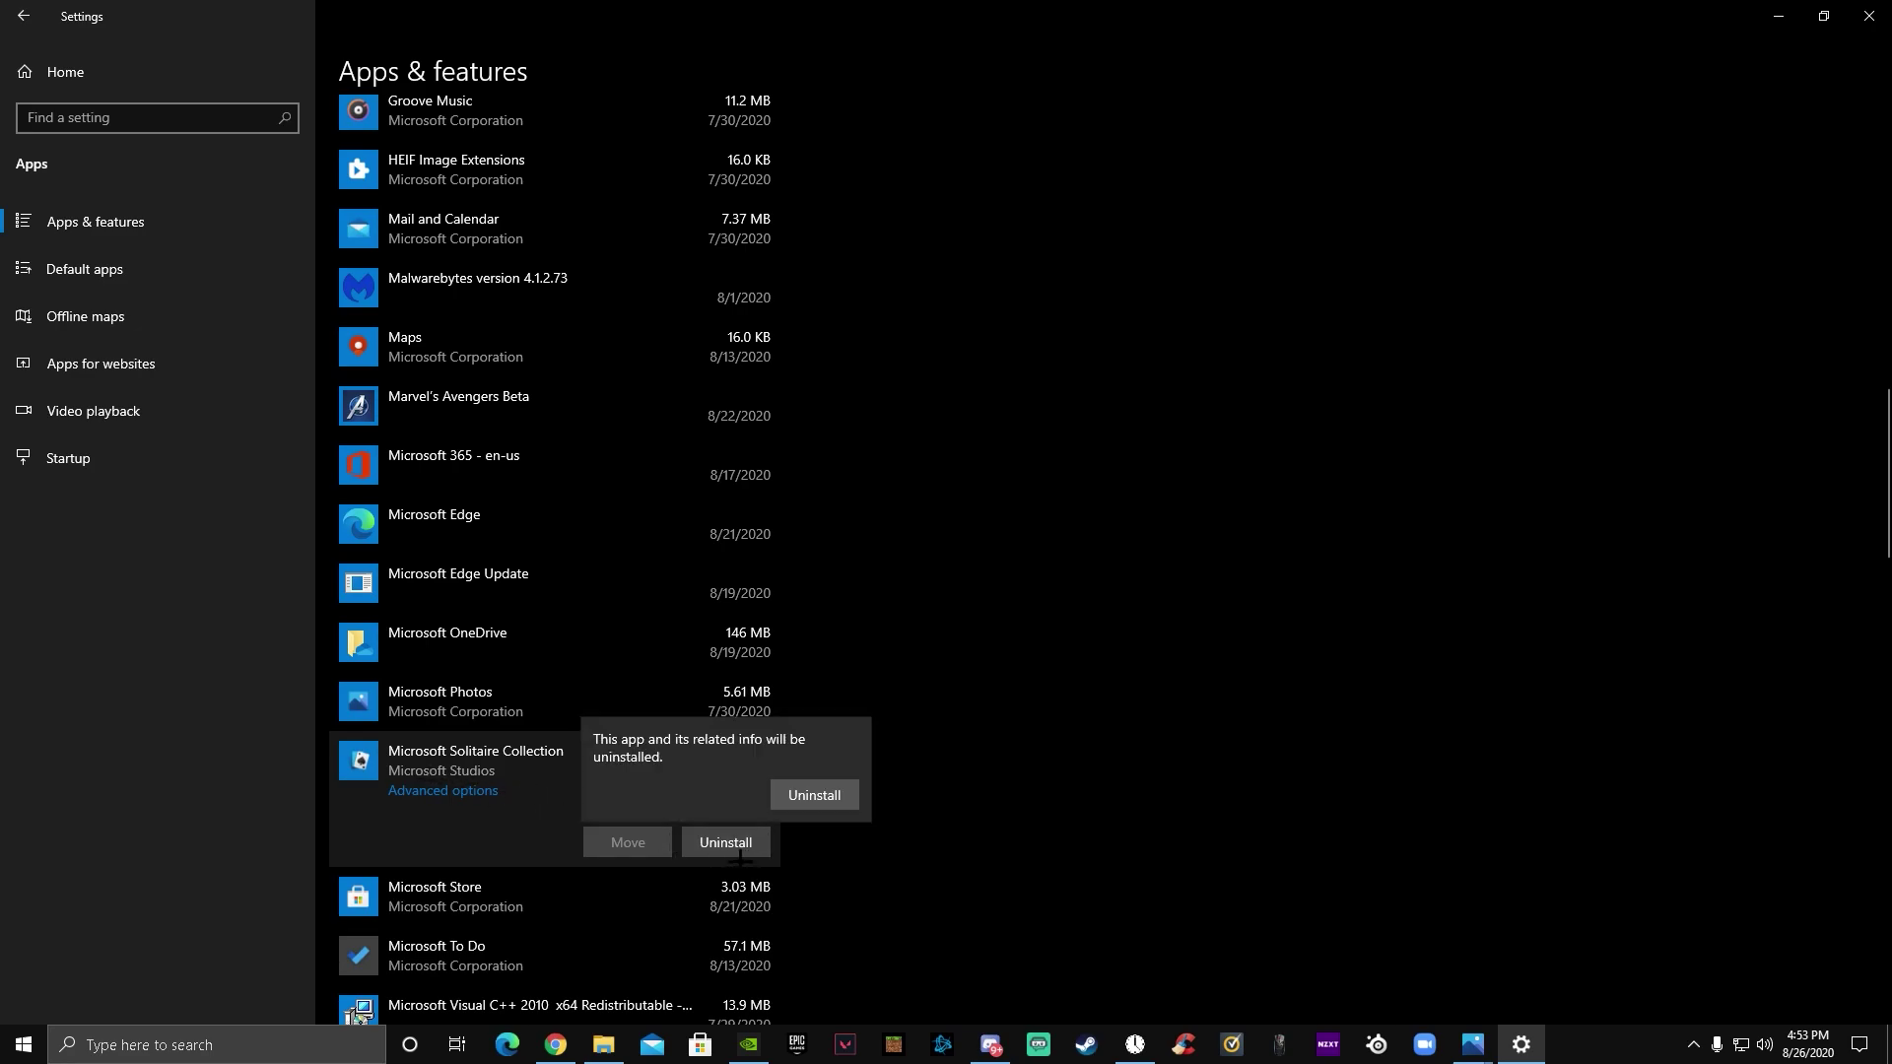
left_click(827, 790)
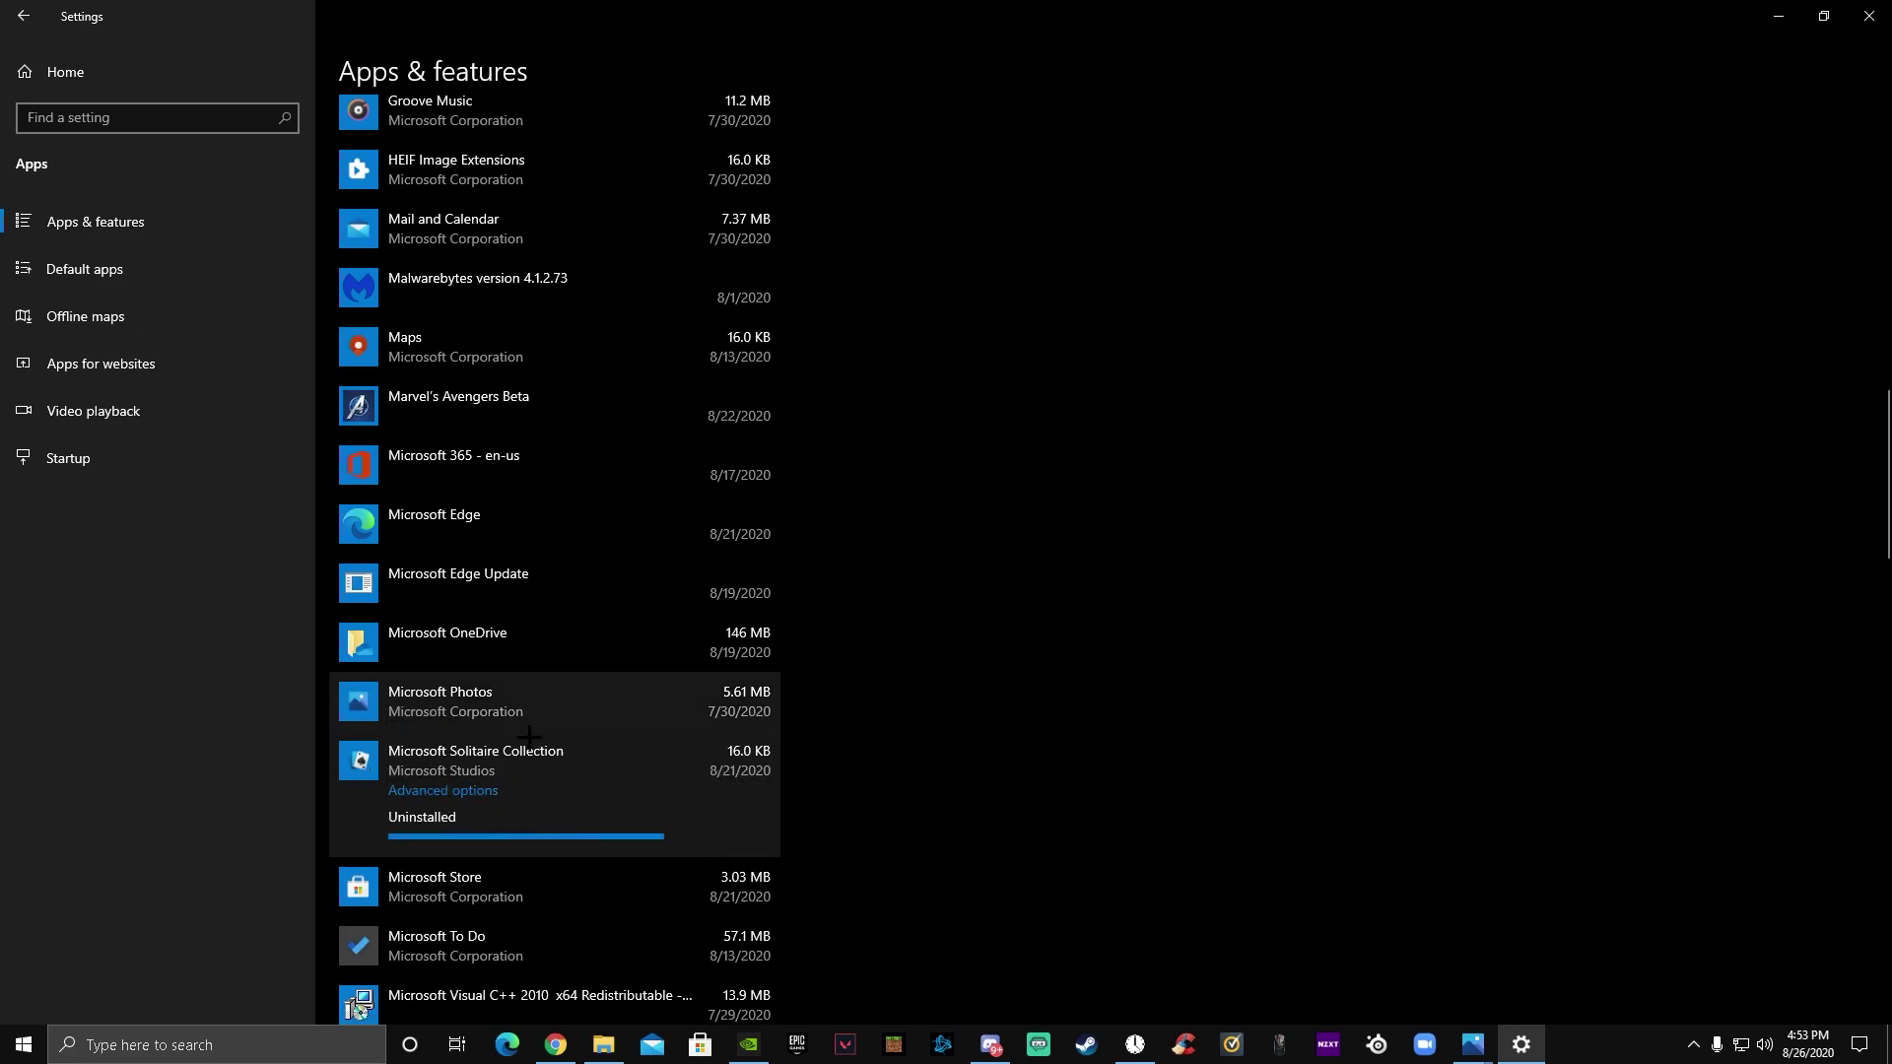
scroll(441, 541, "up", 8)
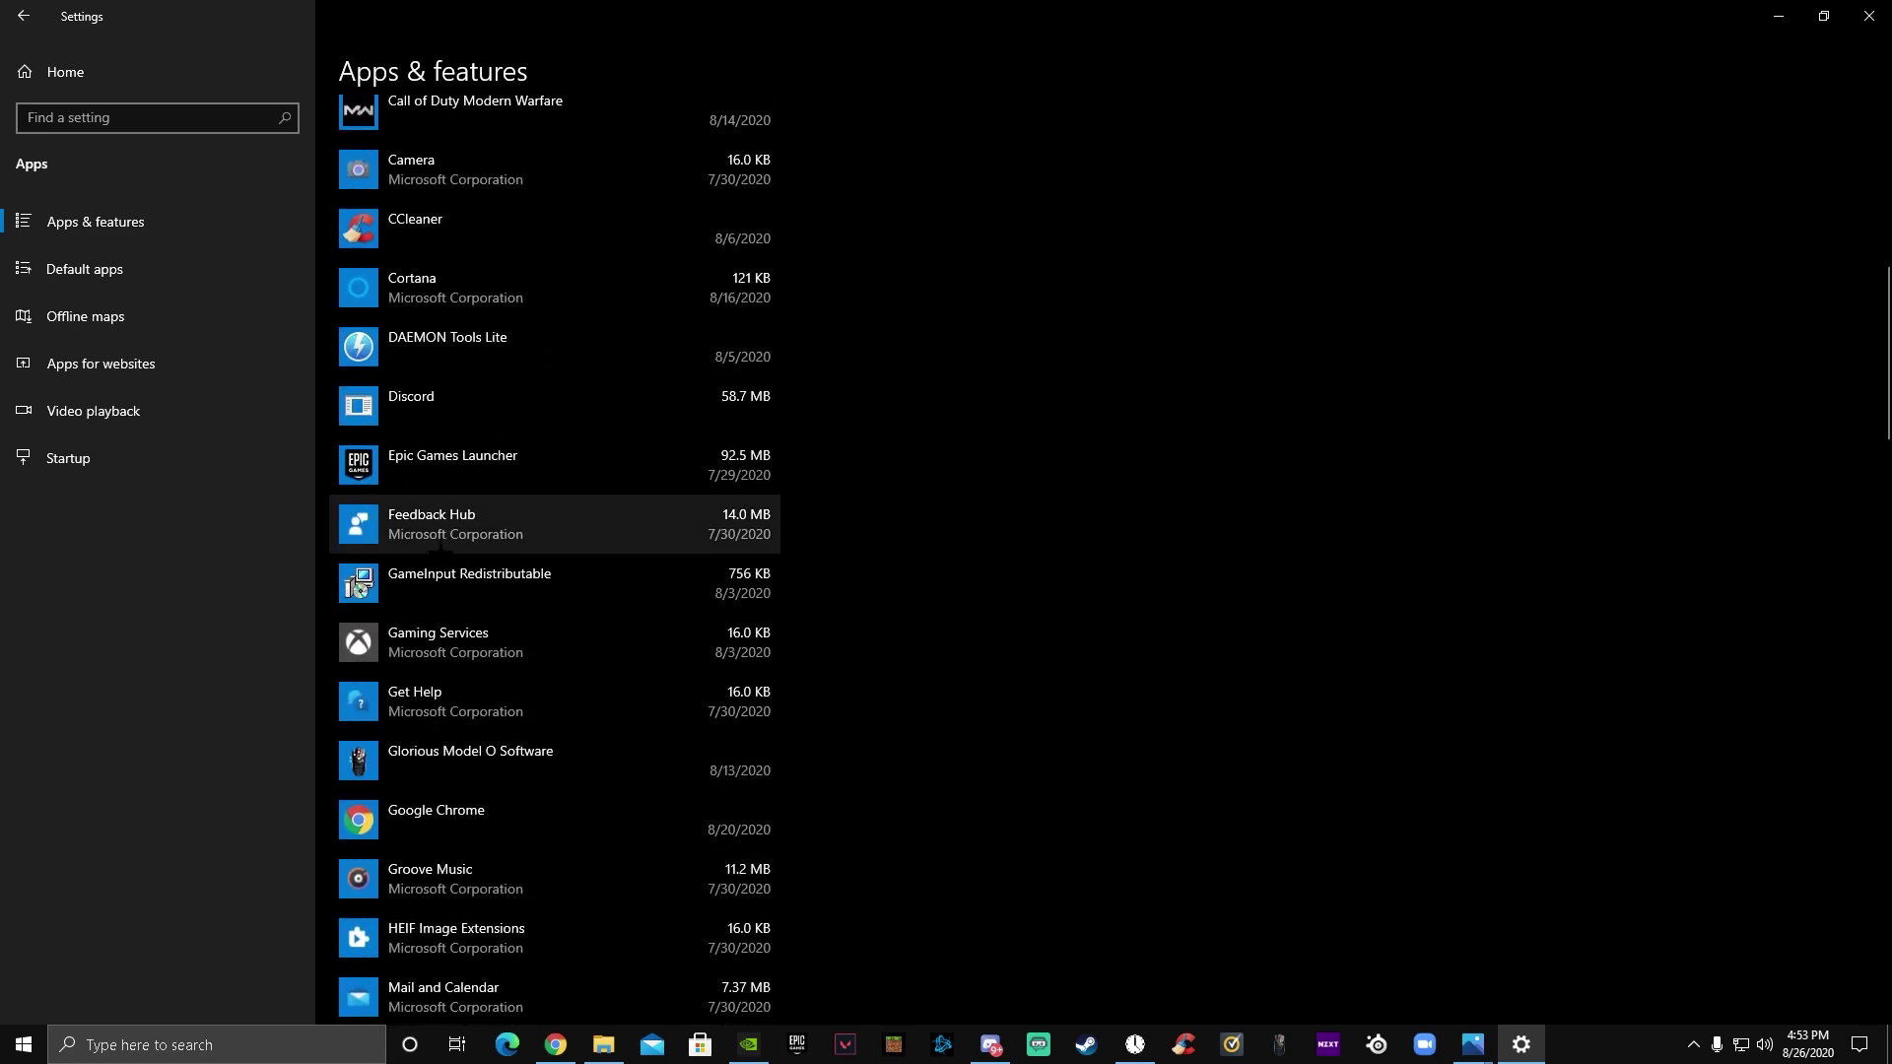
scroll(440, 541, "up", 2)
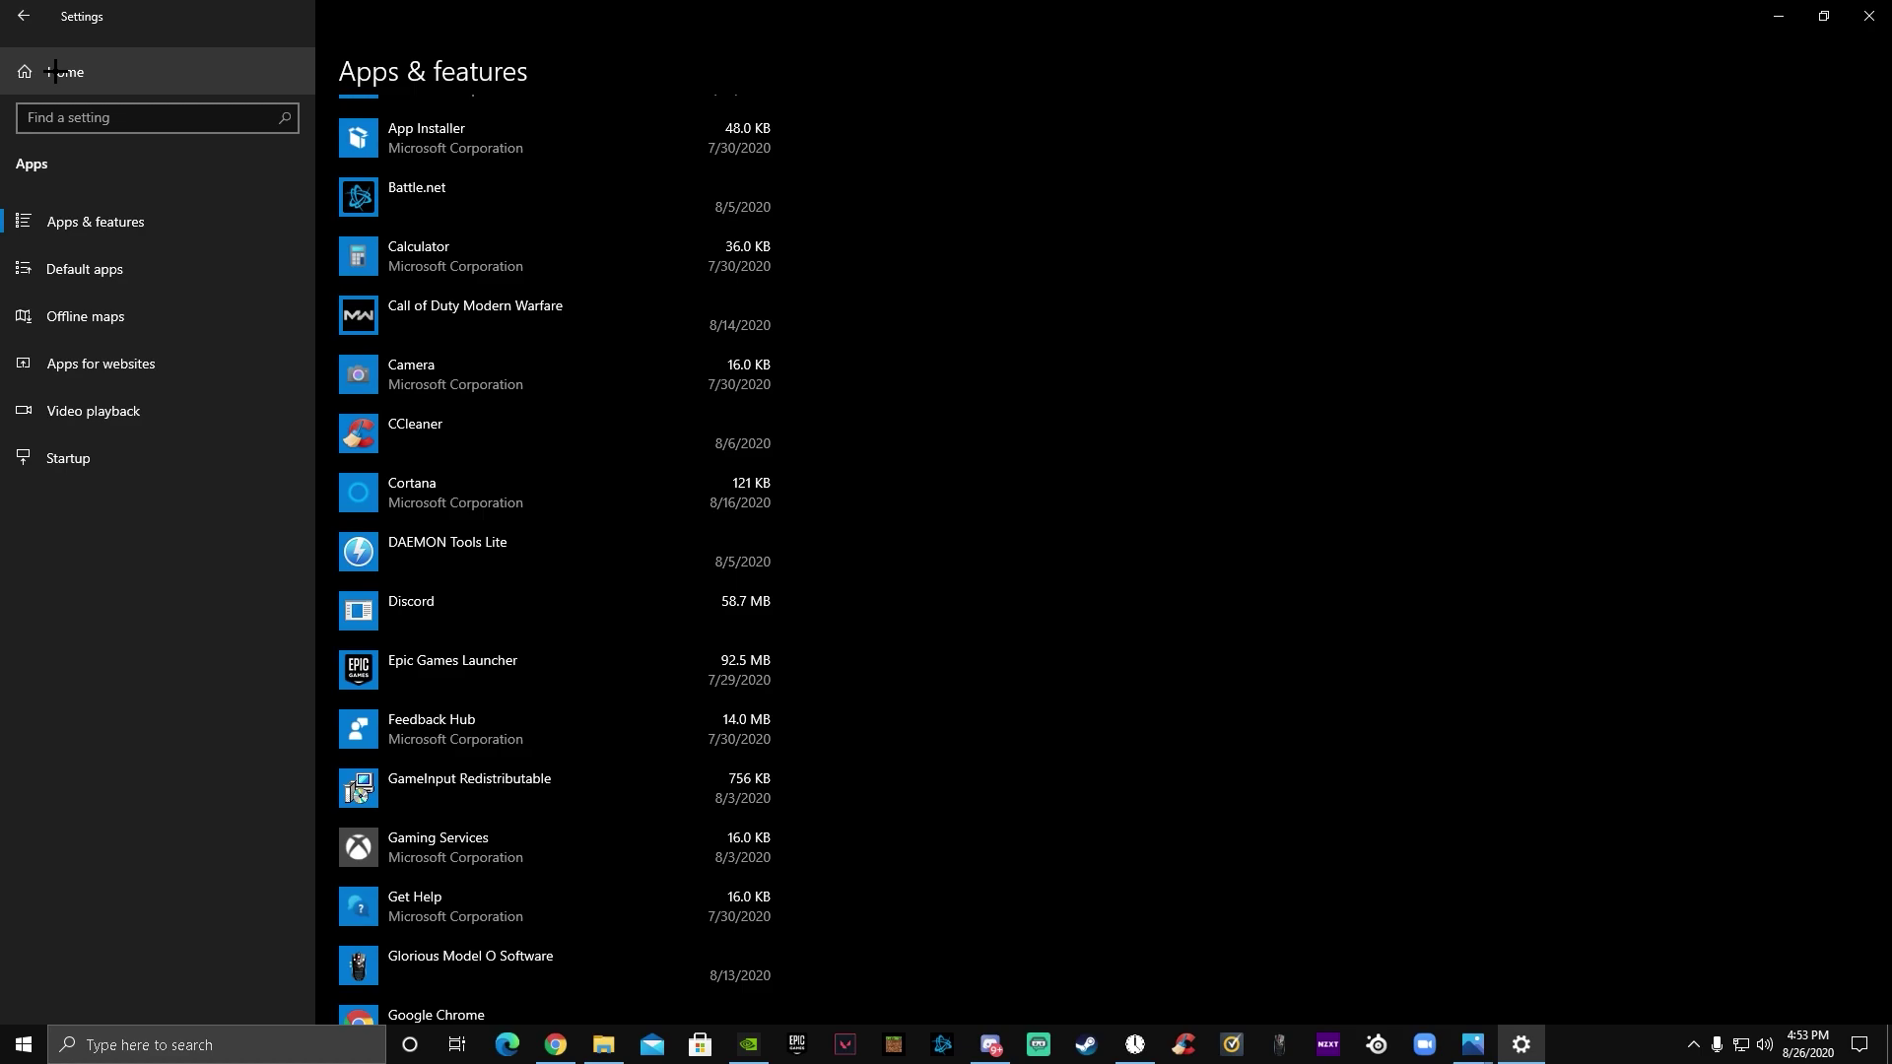
left_click(28, 58)
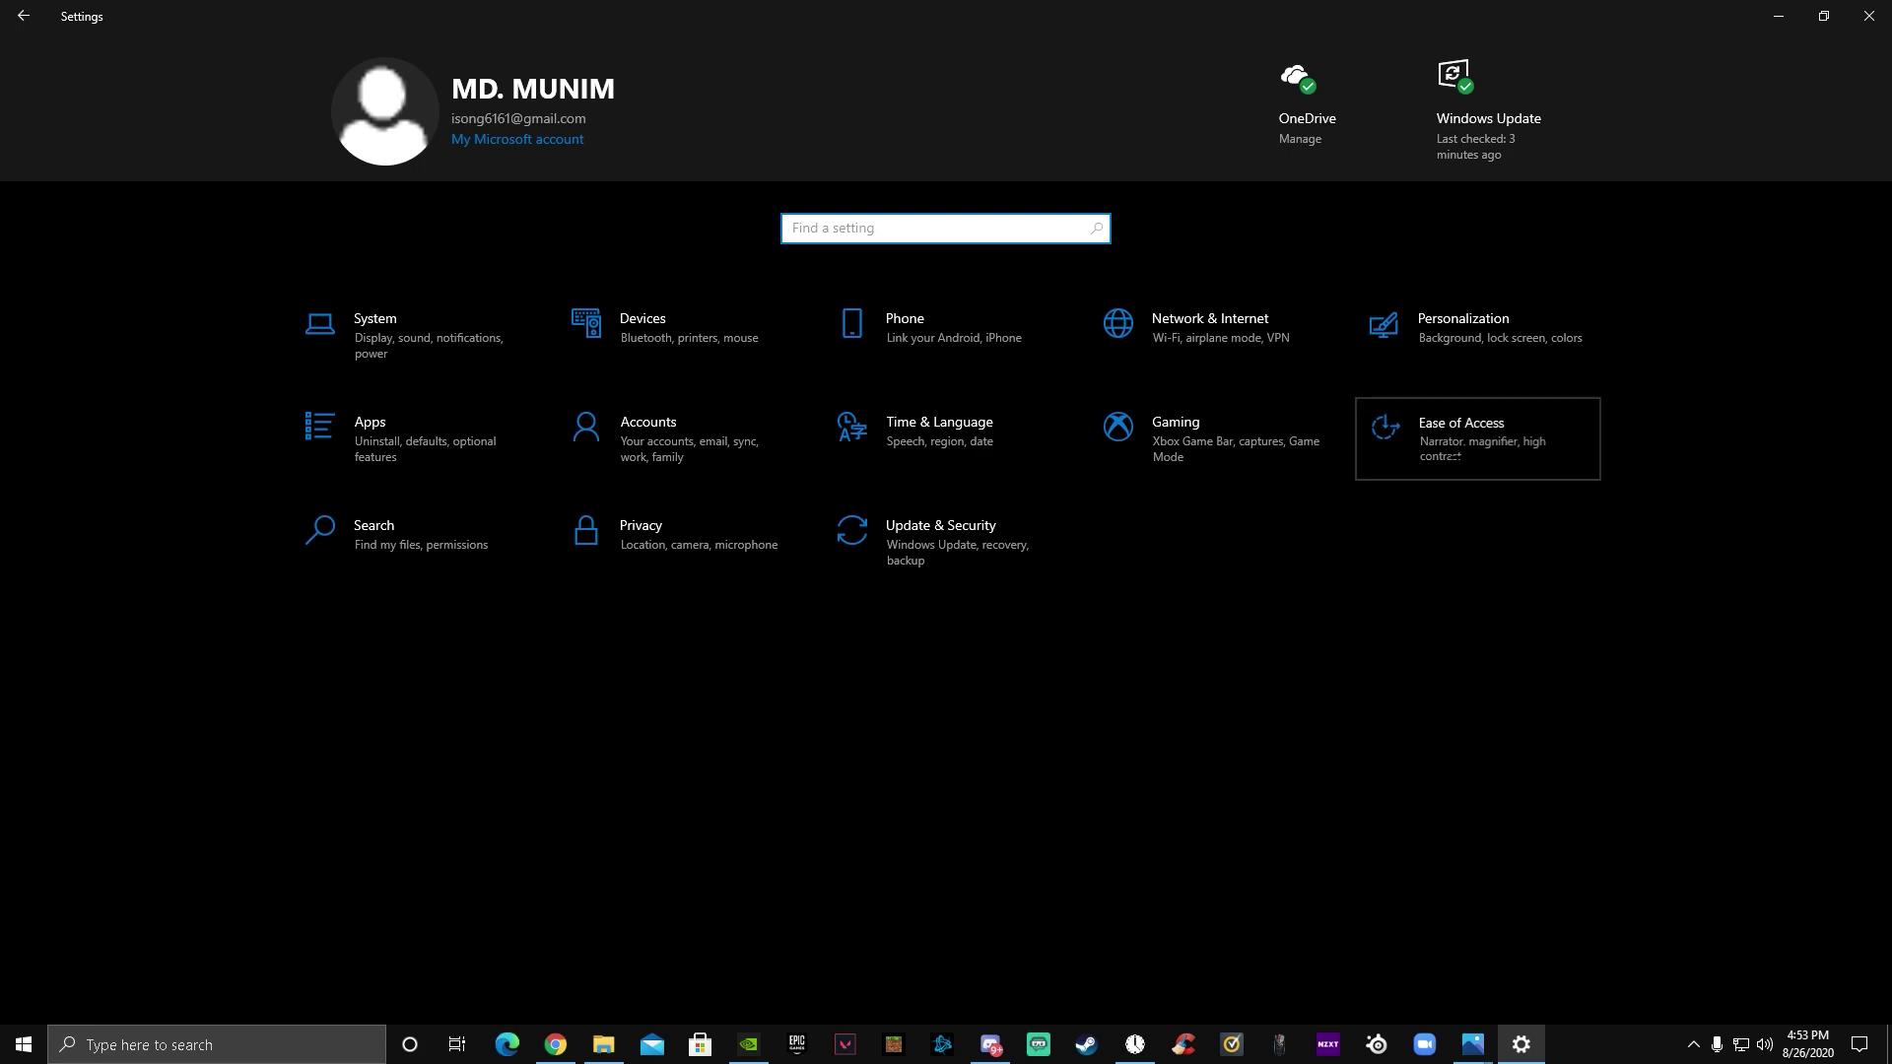
Step: Review the Mouse page of the Ease of Access settings and its other mouse options, and minimize Settings
left_click(1517, 441)
scroll(158, 443, "down", 1)
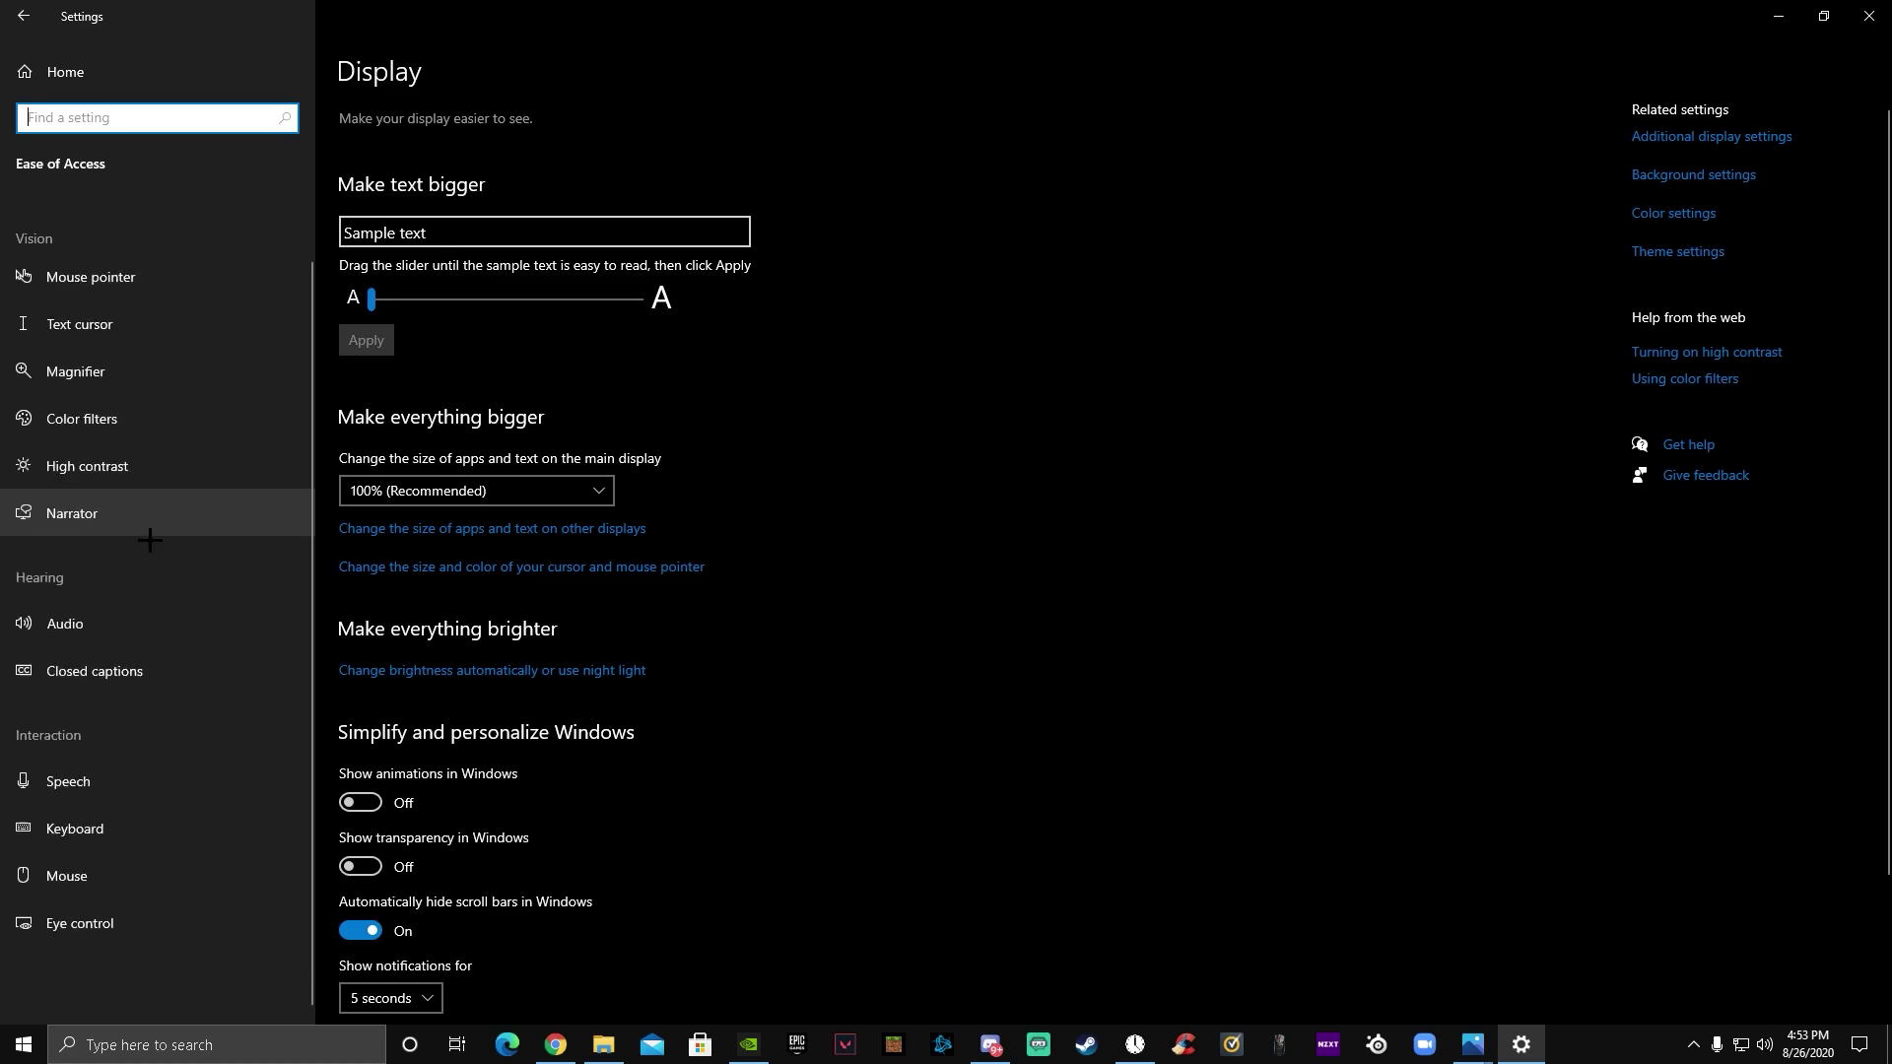
left_click(177, 884)
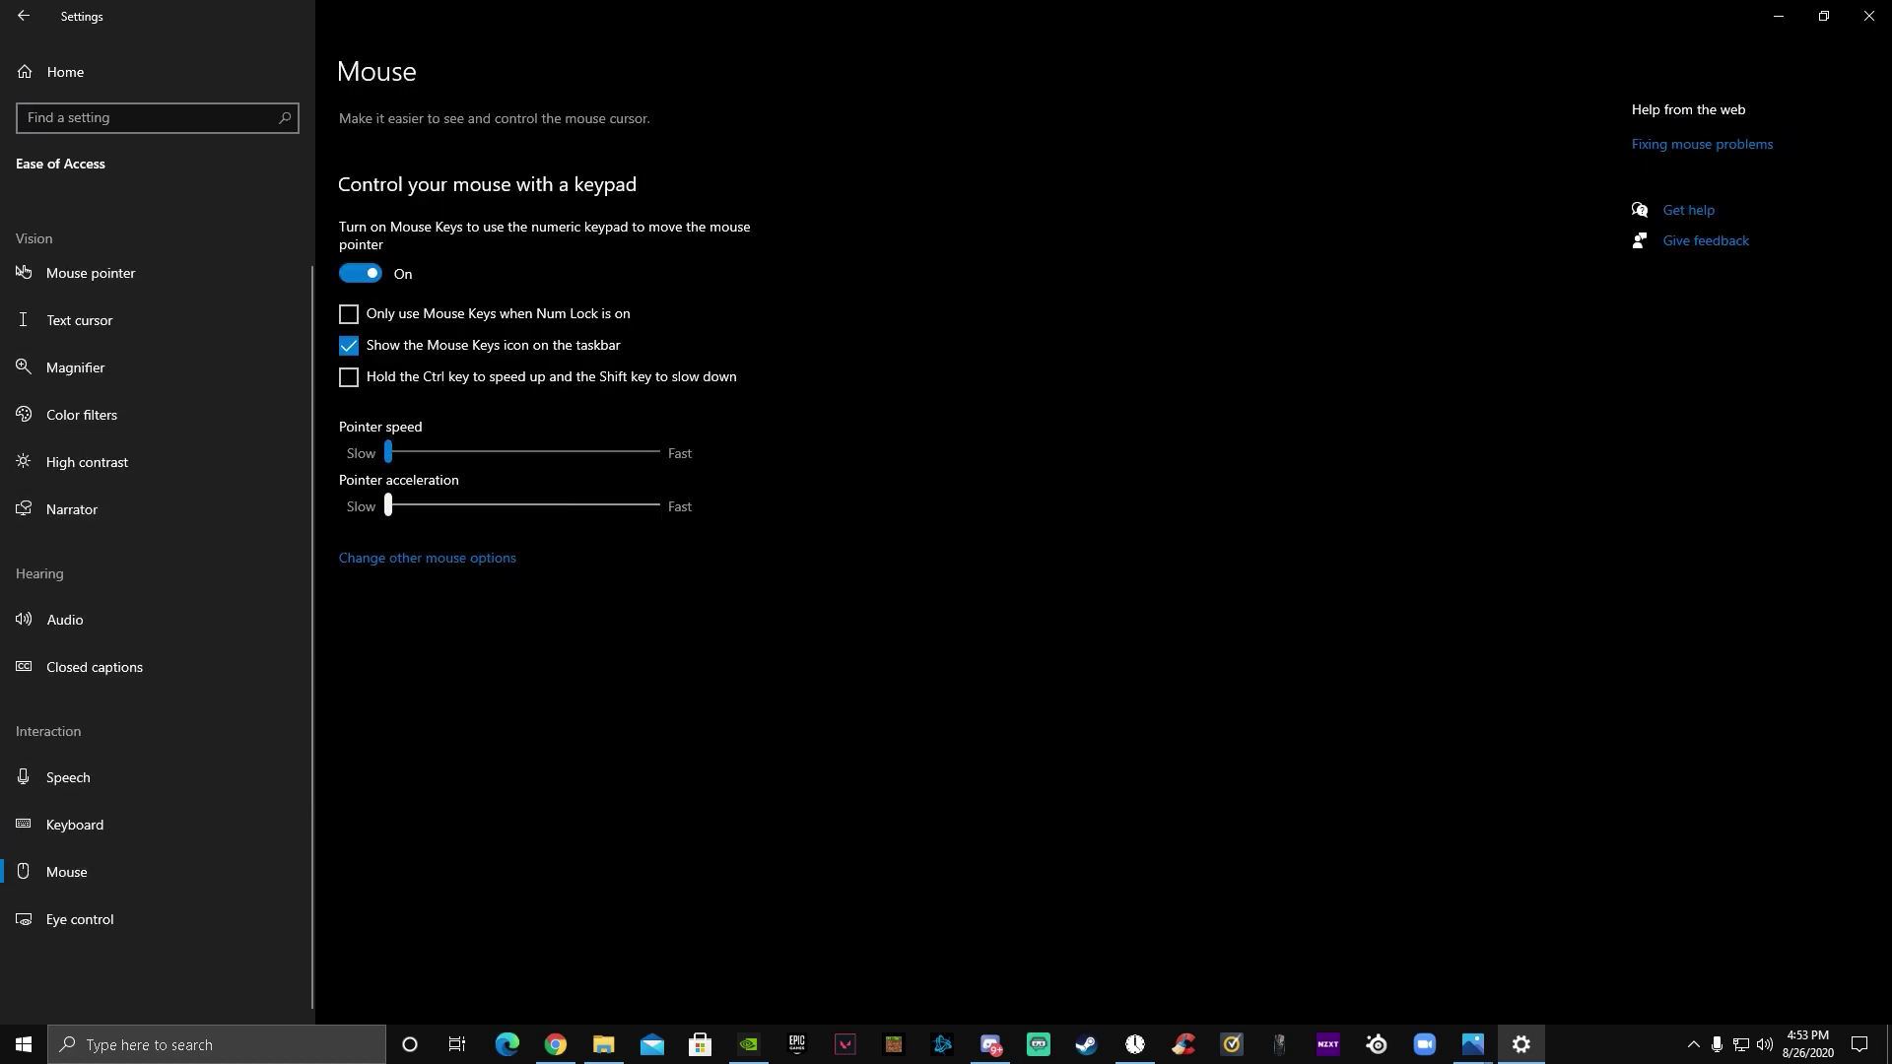
left_click(398, 564)
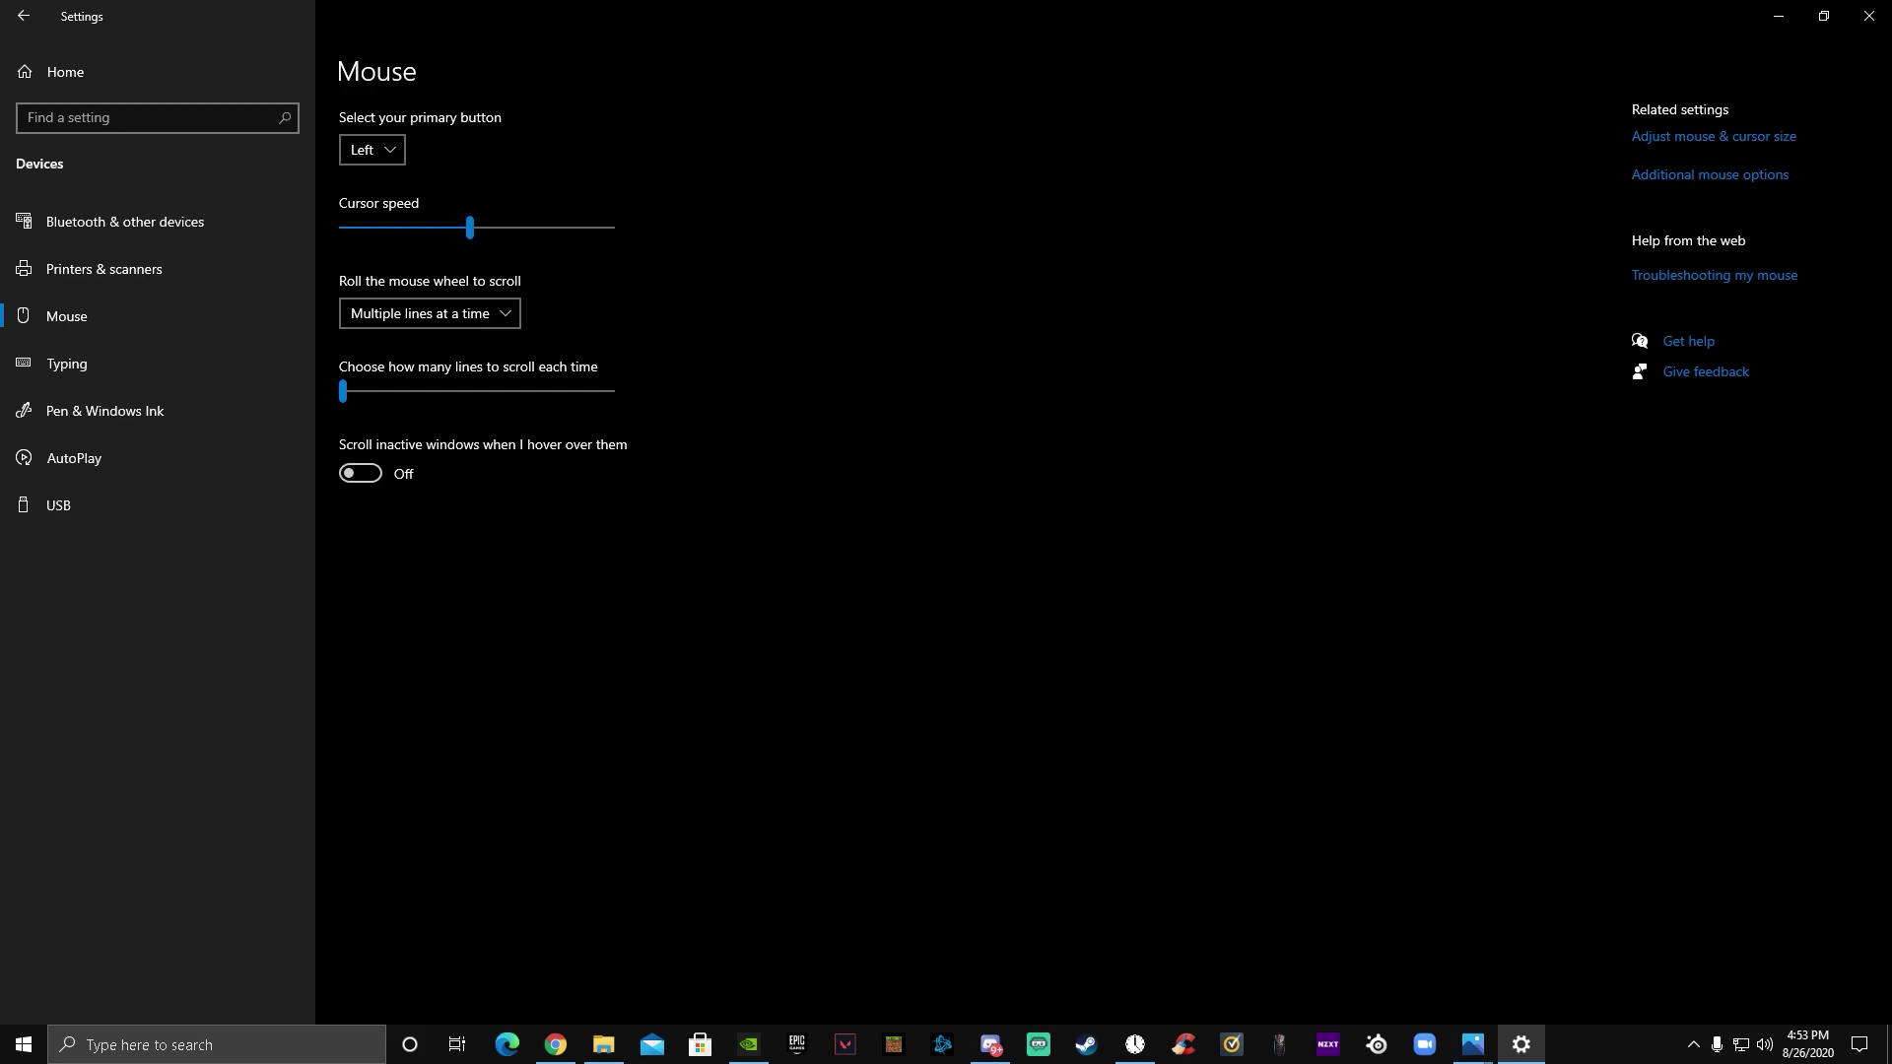
left_click(1778, 15)
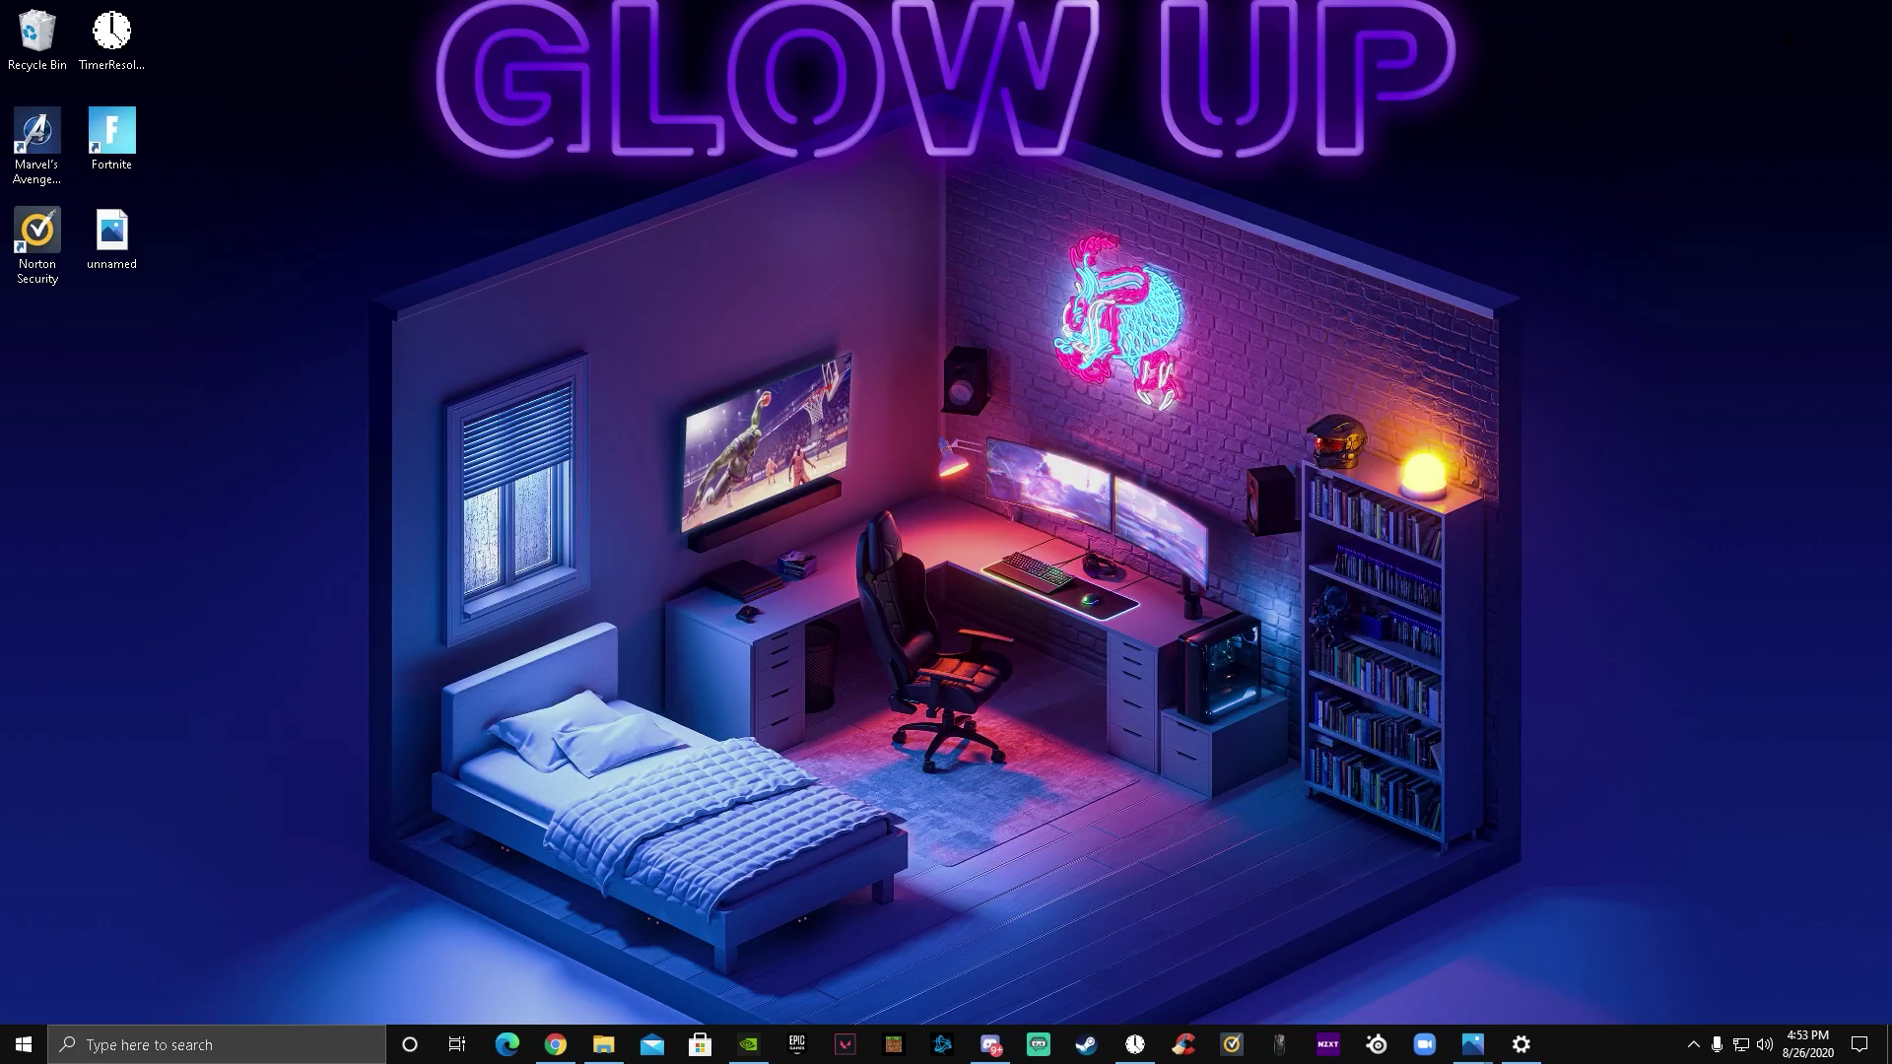
Step: Switch to Chrome, search Google in a new tab for timerresolution 1.2, open its Soft112 download page and minimize the browser
left_click(556, 1044)
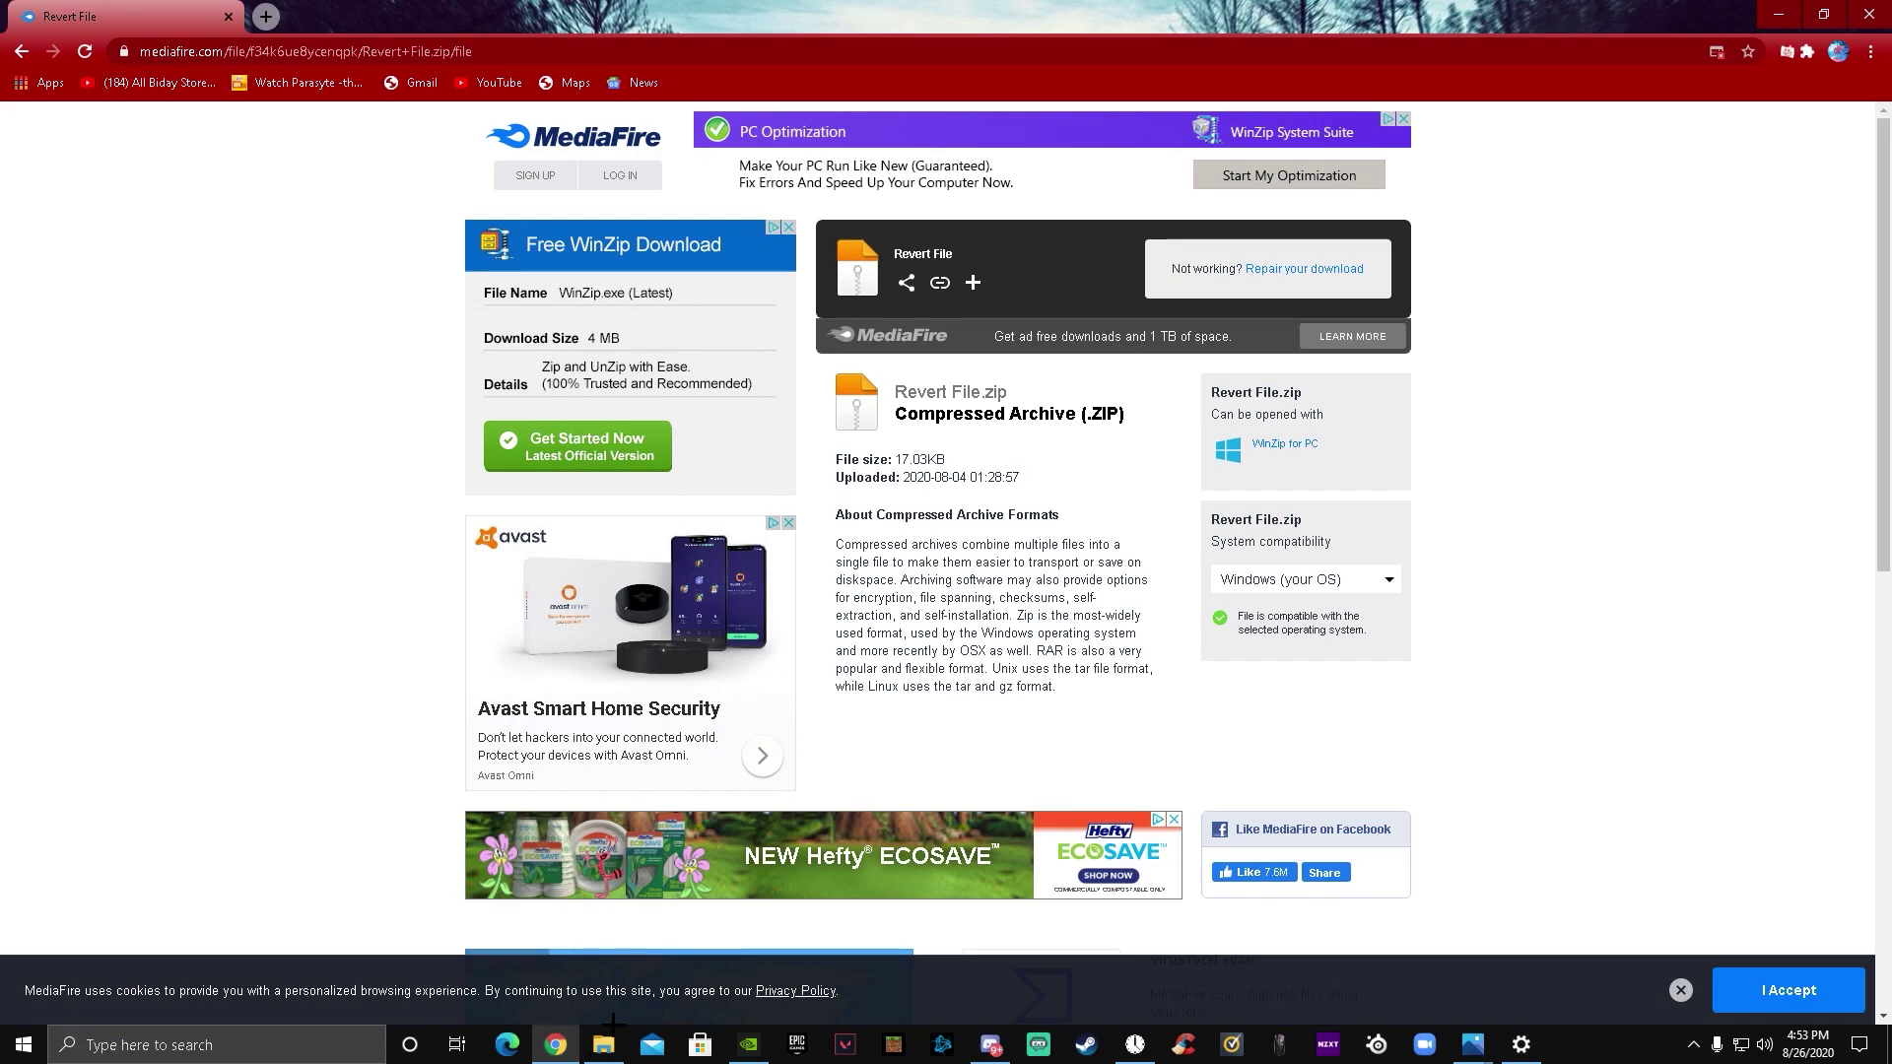
left_click(265, 16)
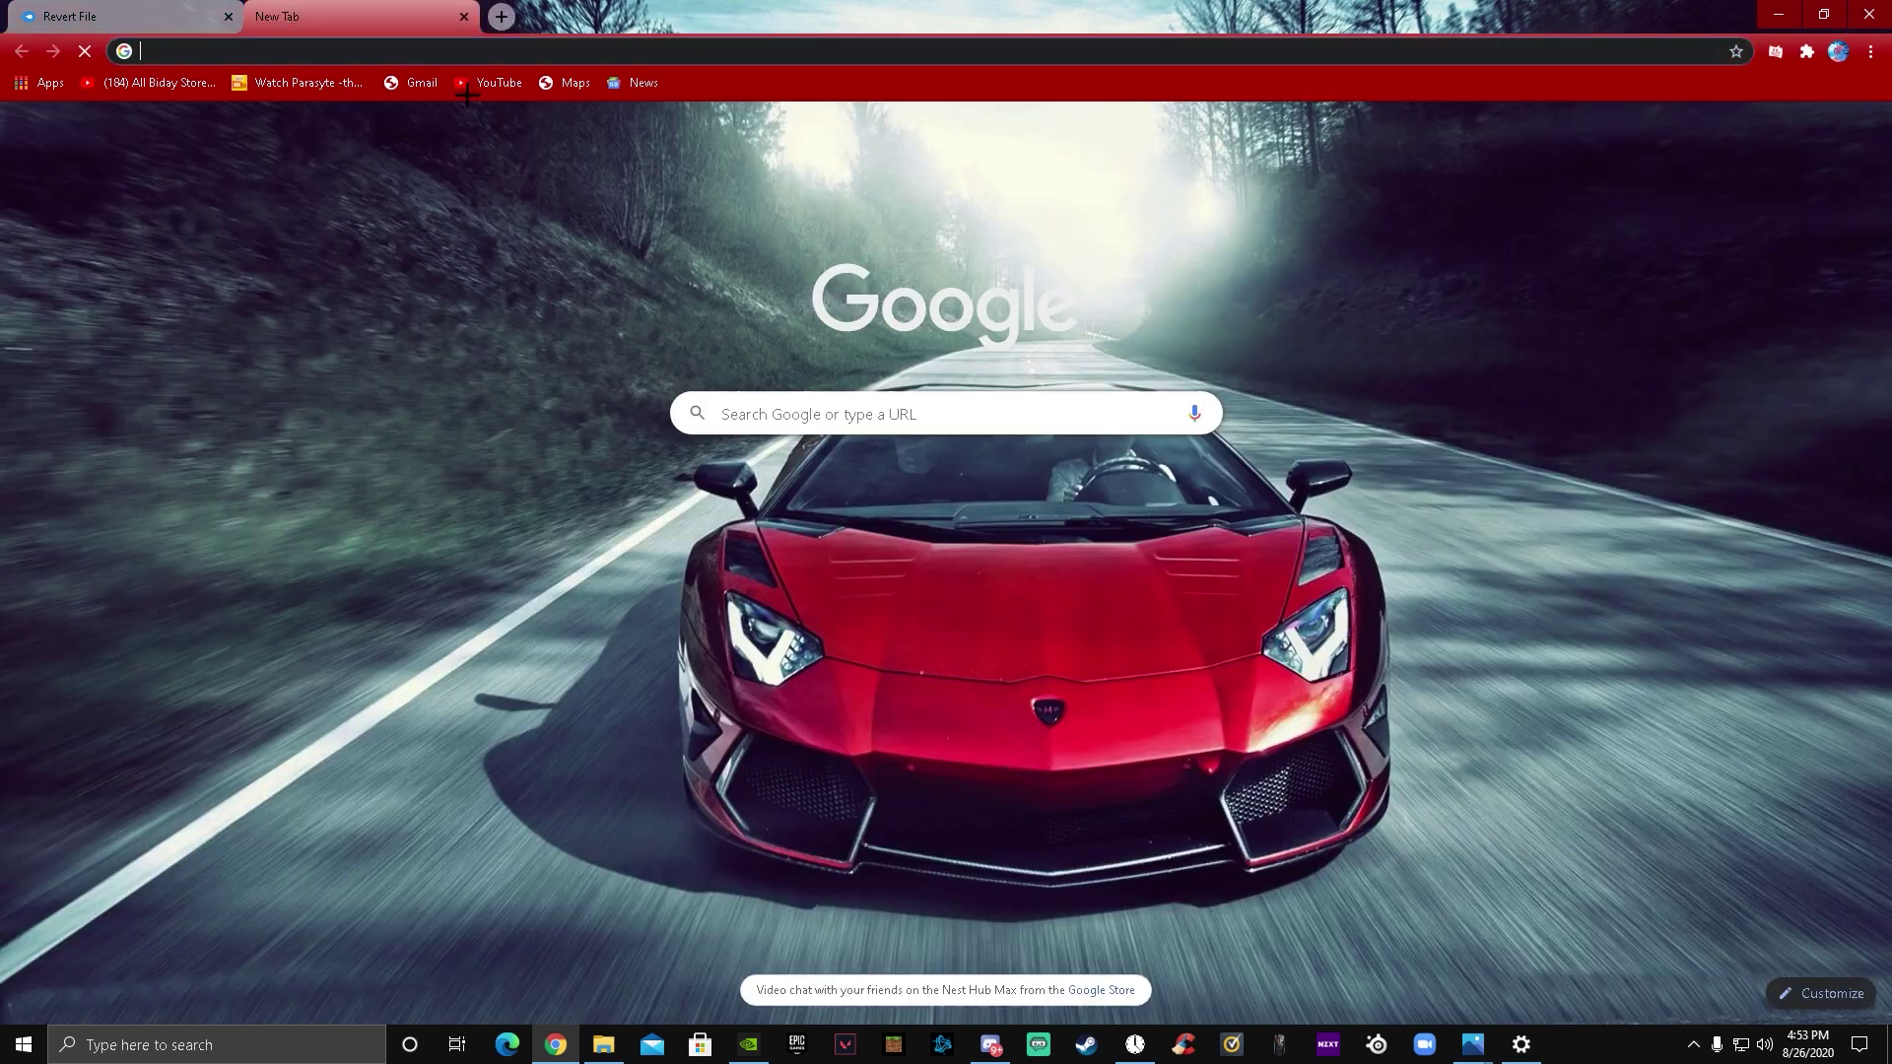
left_click(939, 426)
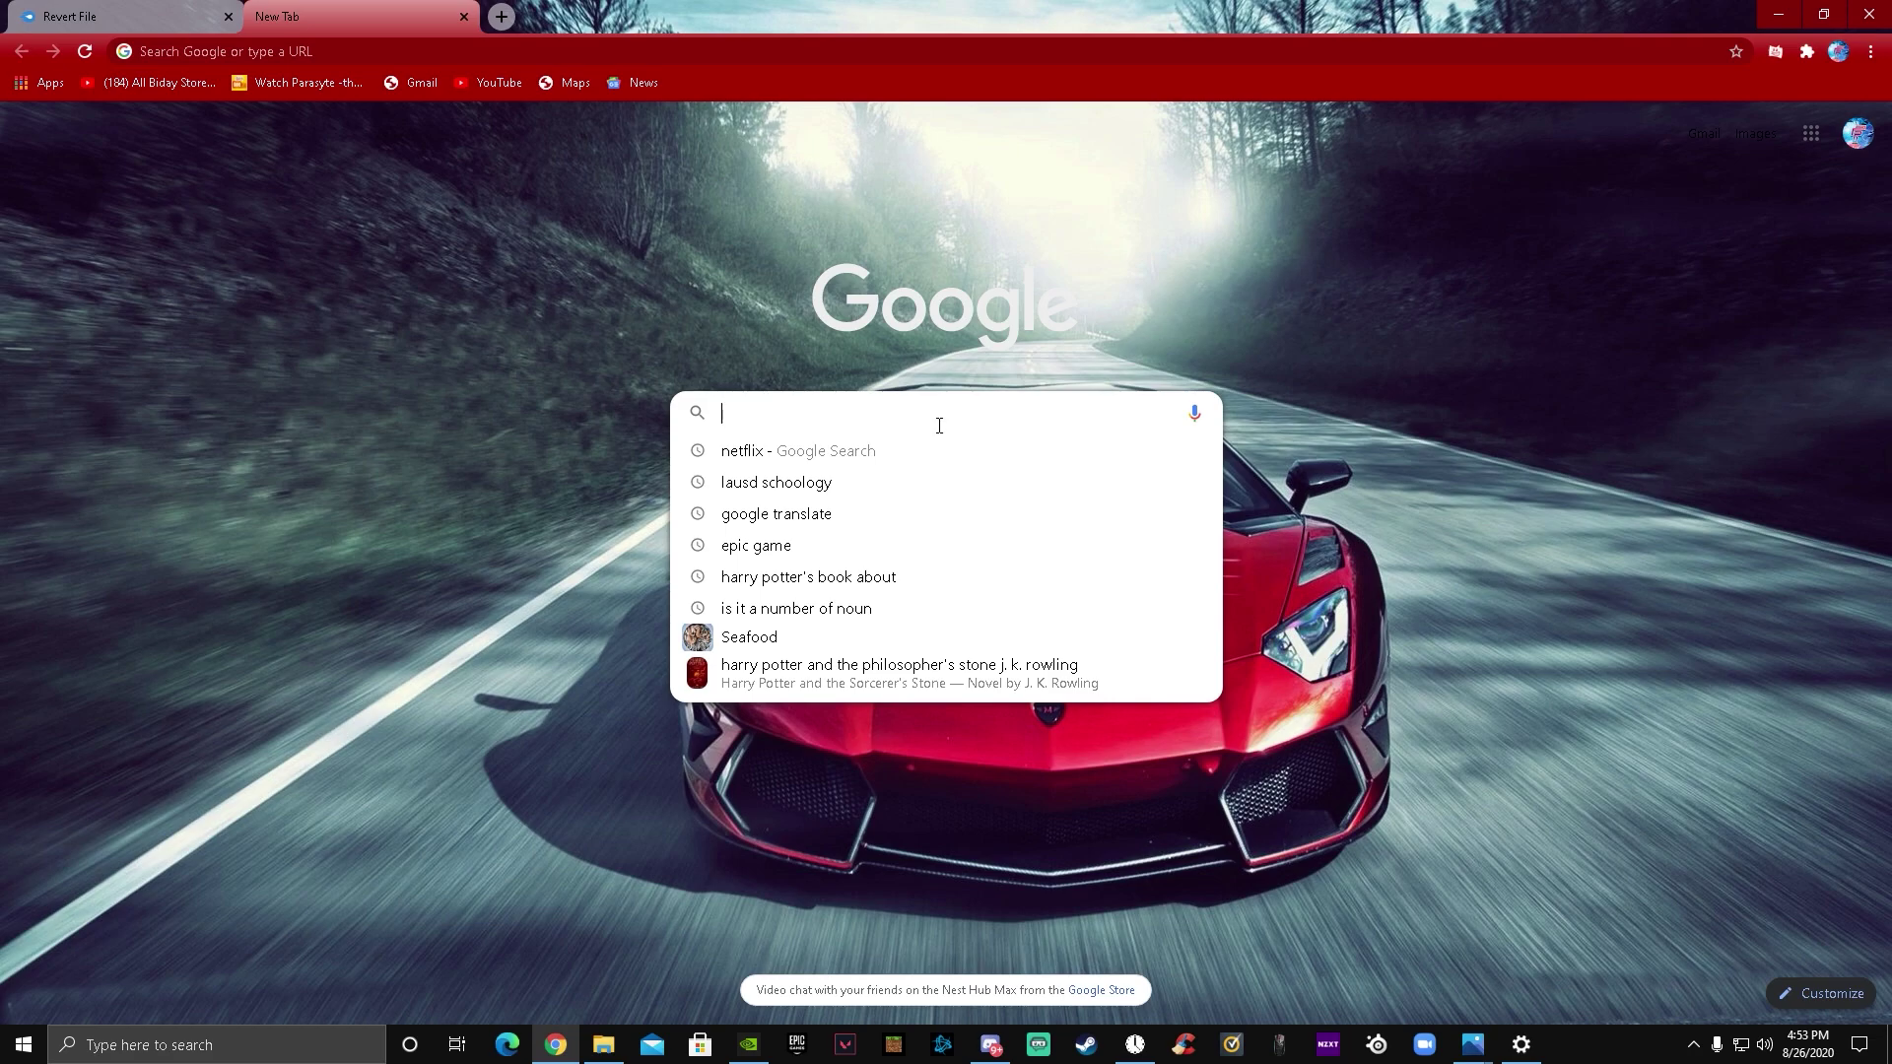
type("TIKME")
key("BackSpace")
key("BackSpace")
key("BackSpace")
key("BackSpace")
key("BackSpace")
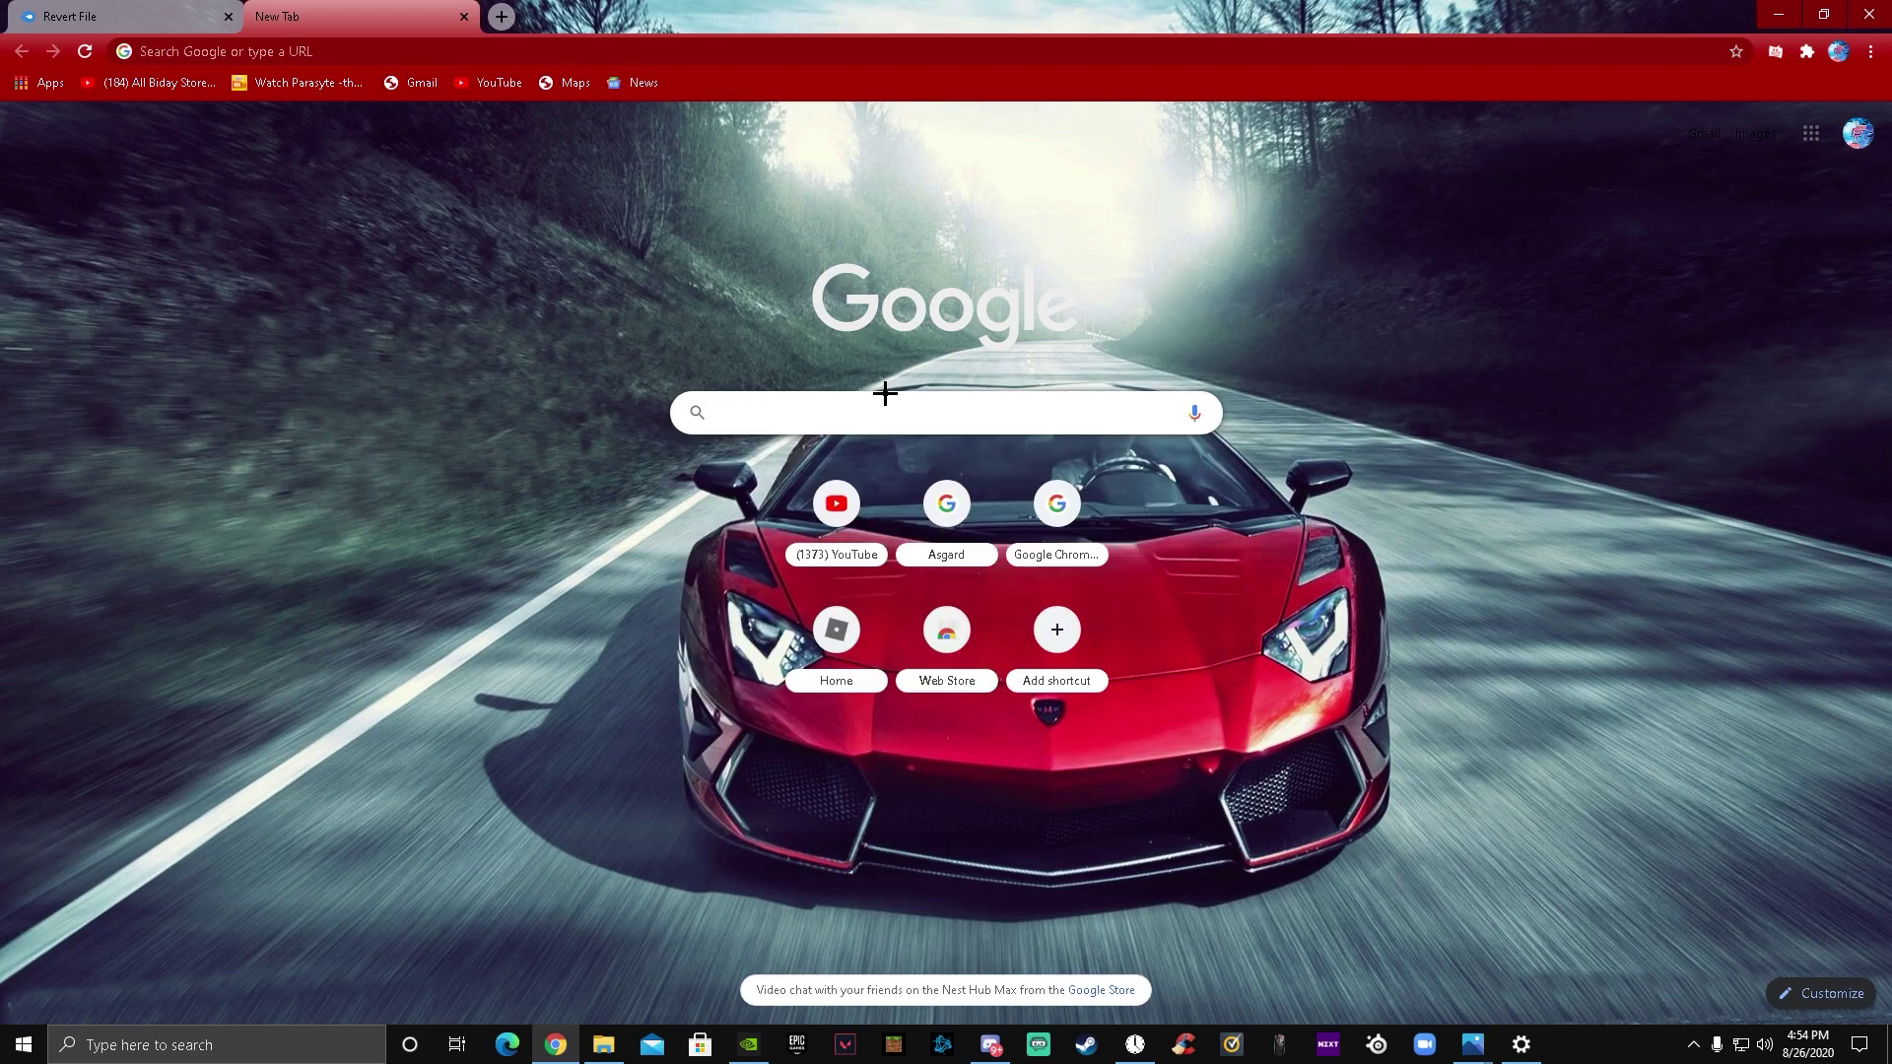
type("TIME")
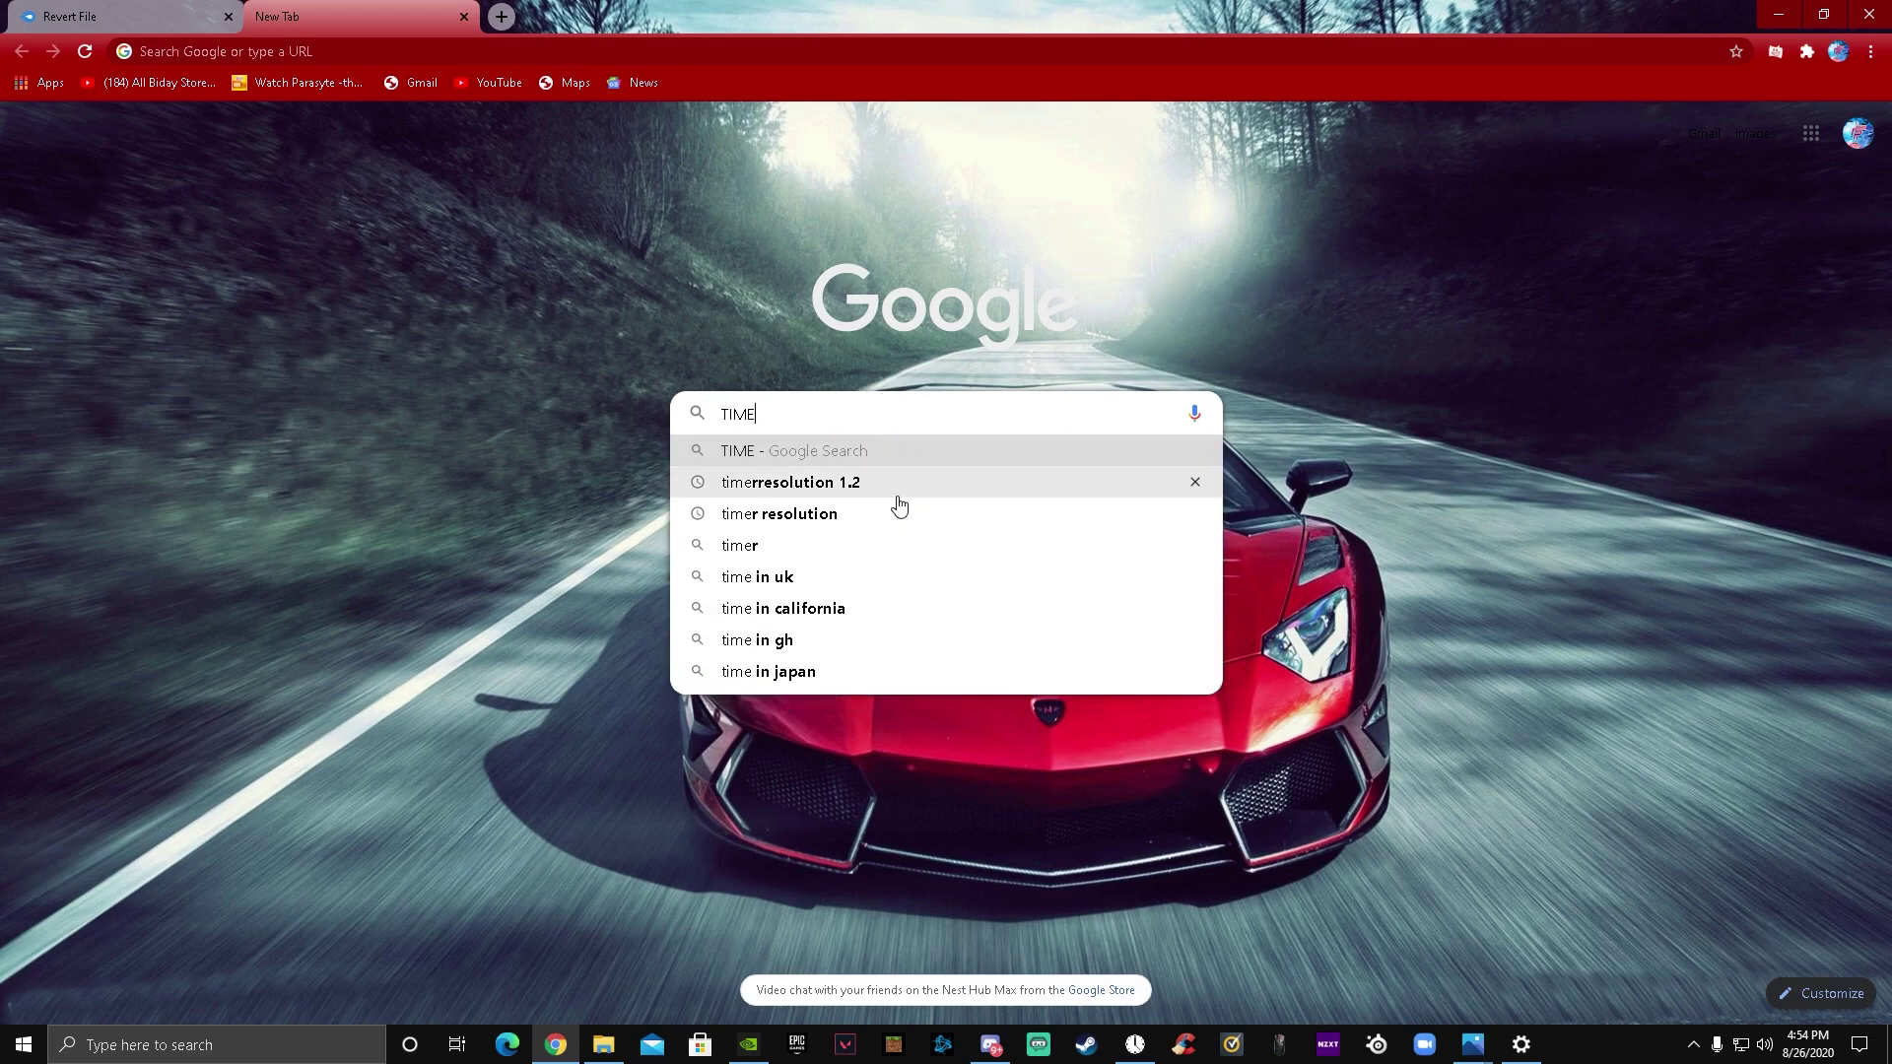
left_click(896, 497)
left_click(331, 363)
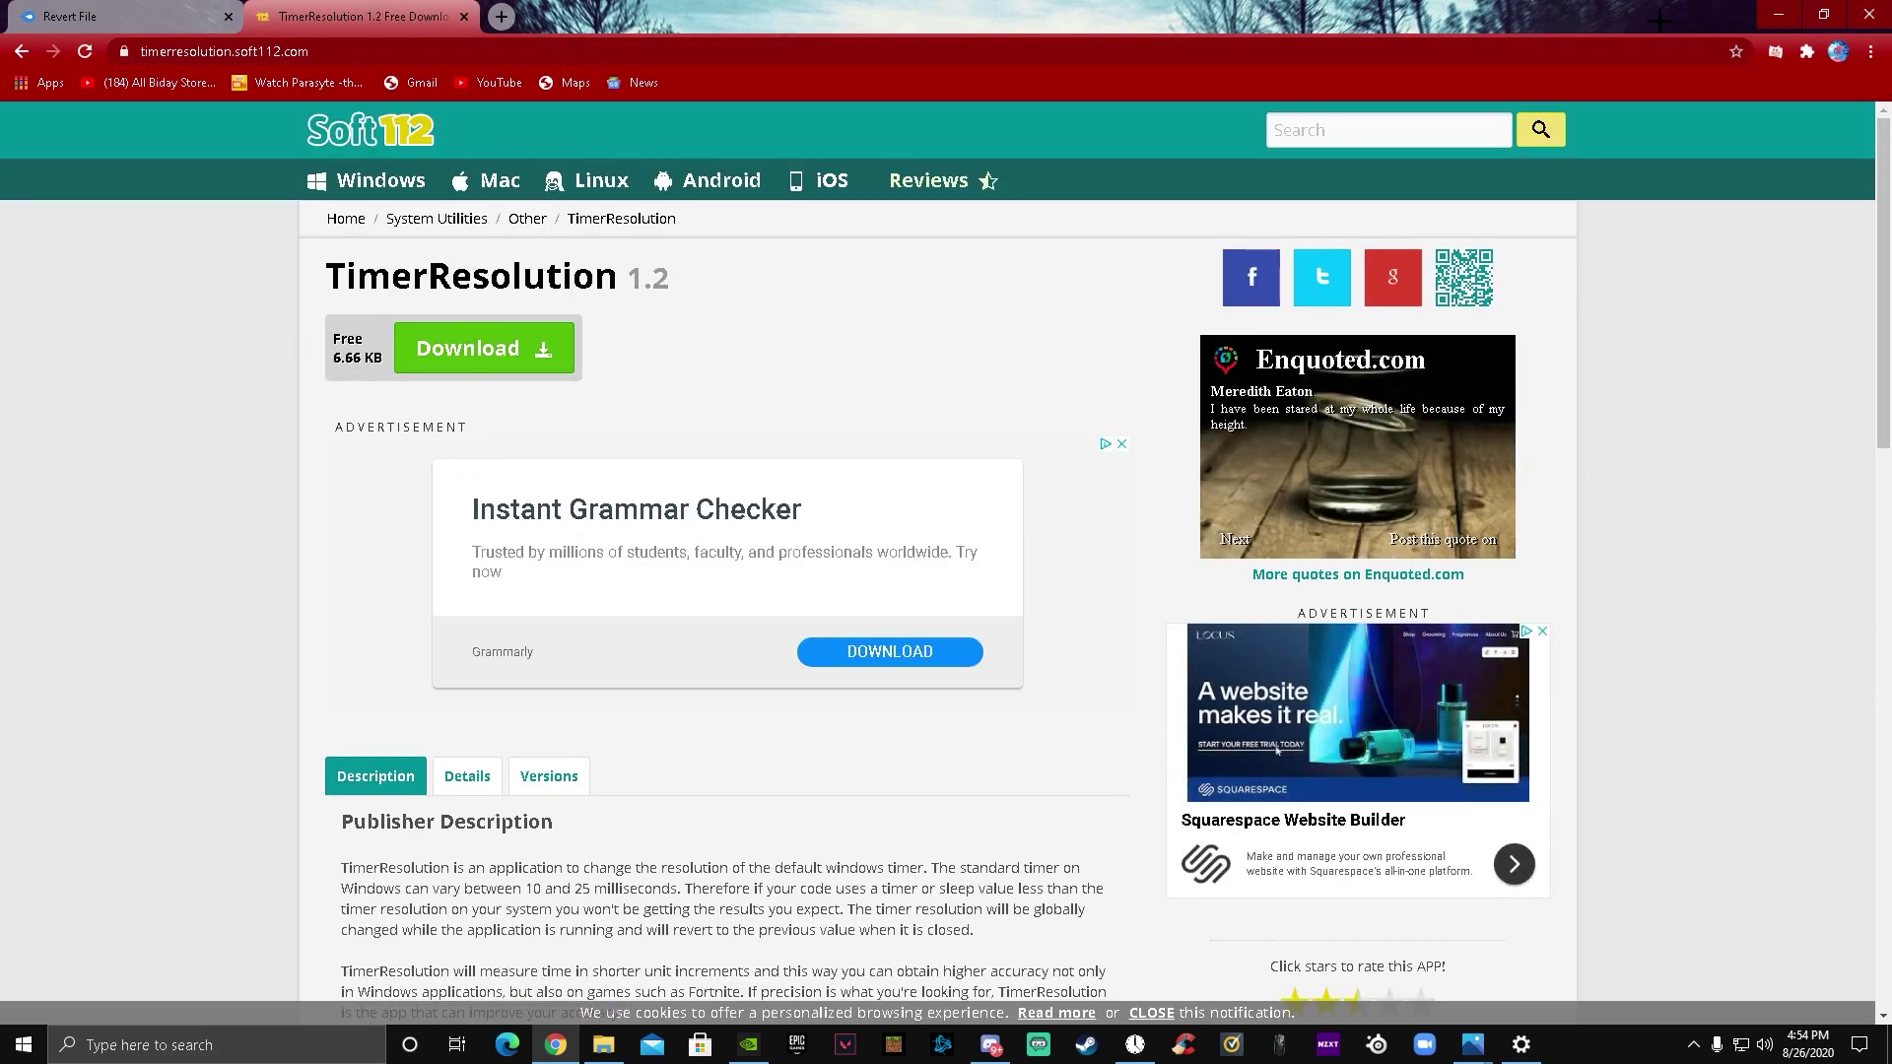
left_click(1778, 16)
Step: Open the Local application data folder by running %localappdata%
right_click(1258, 711)
left_click(1368, 768)
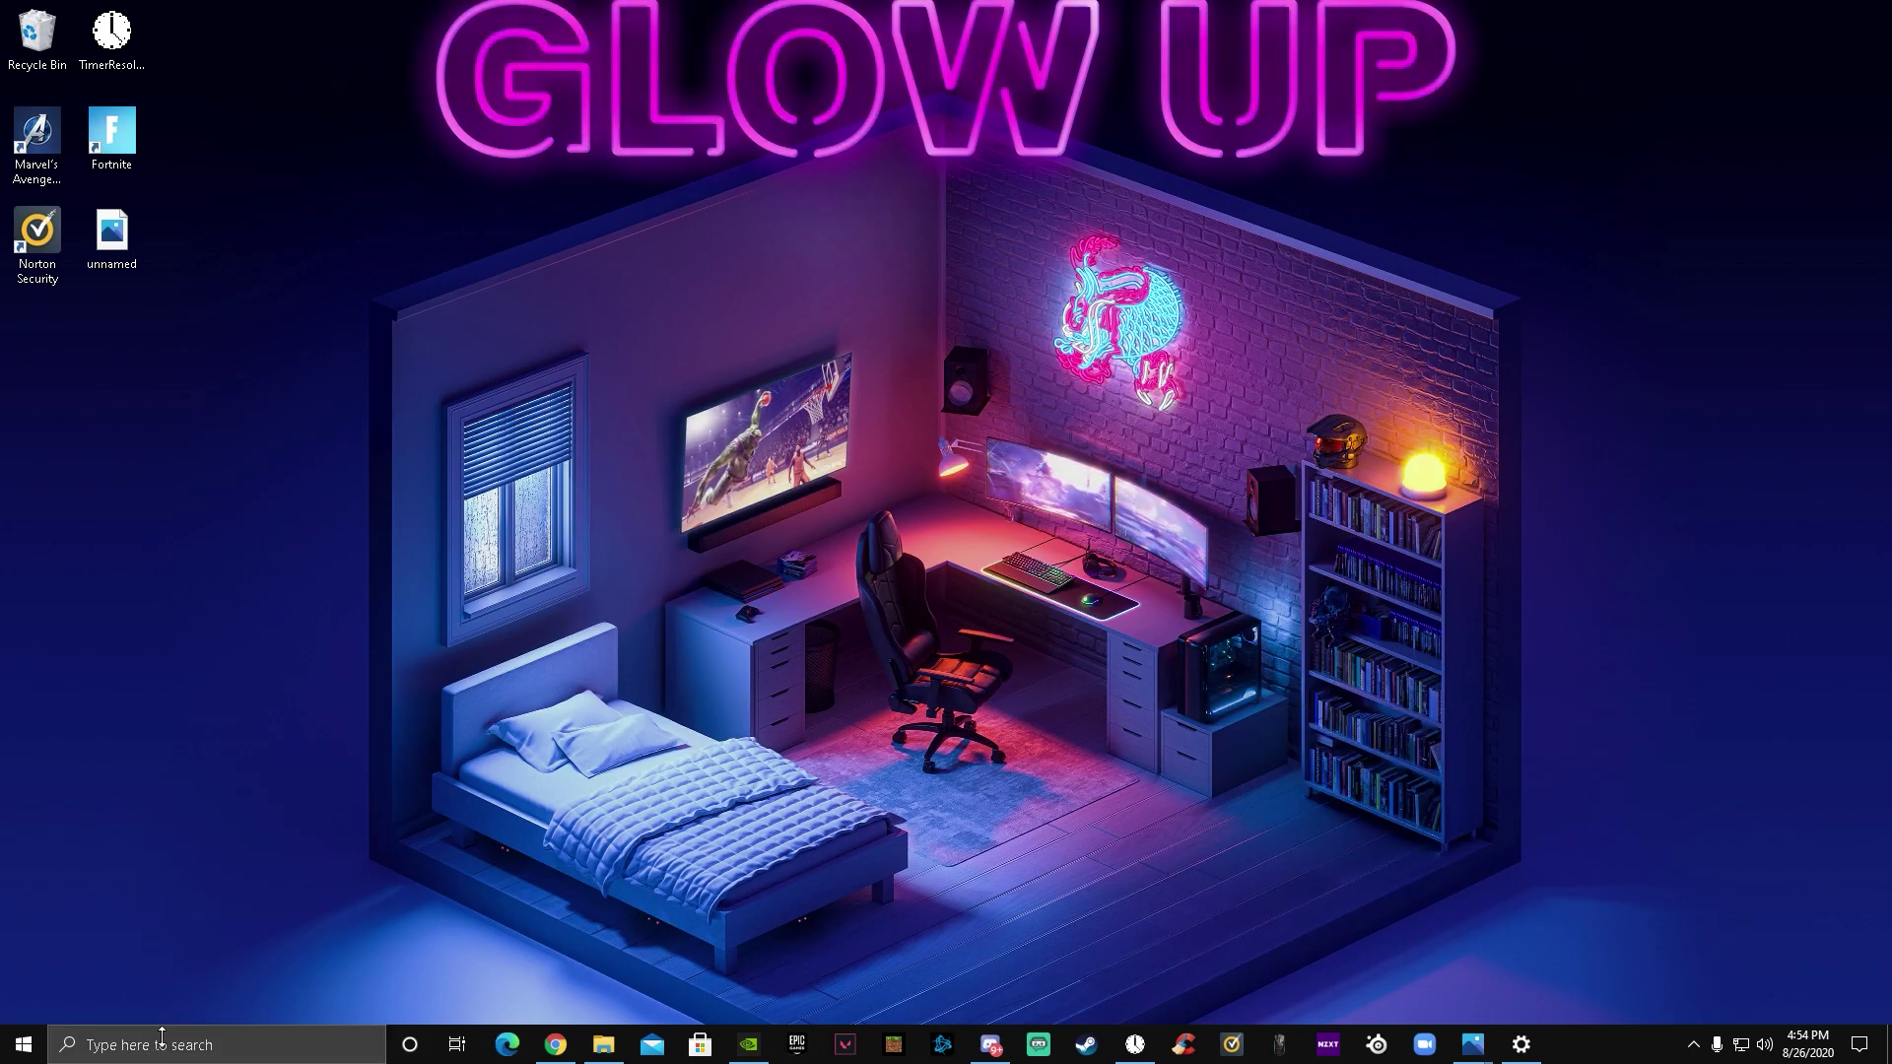
key("super+r")
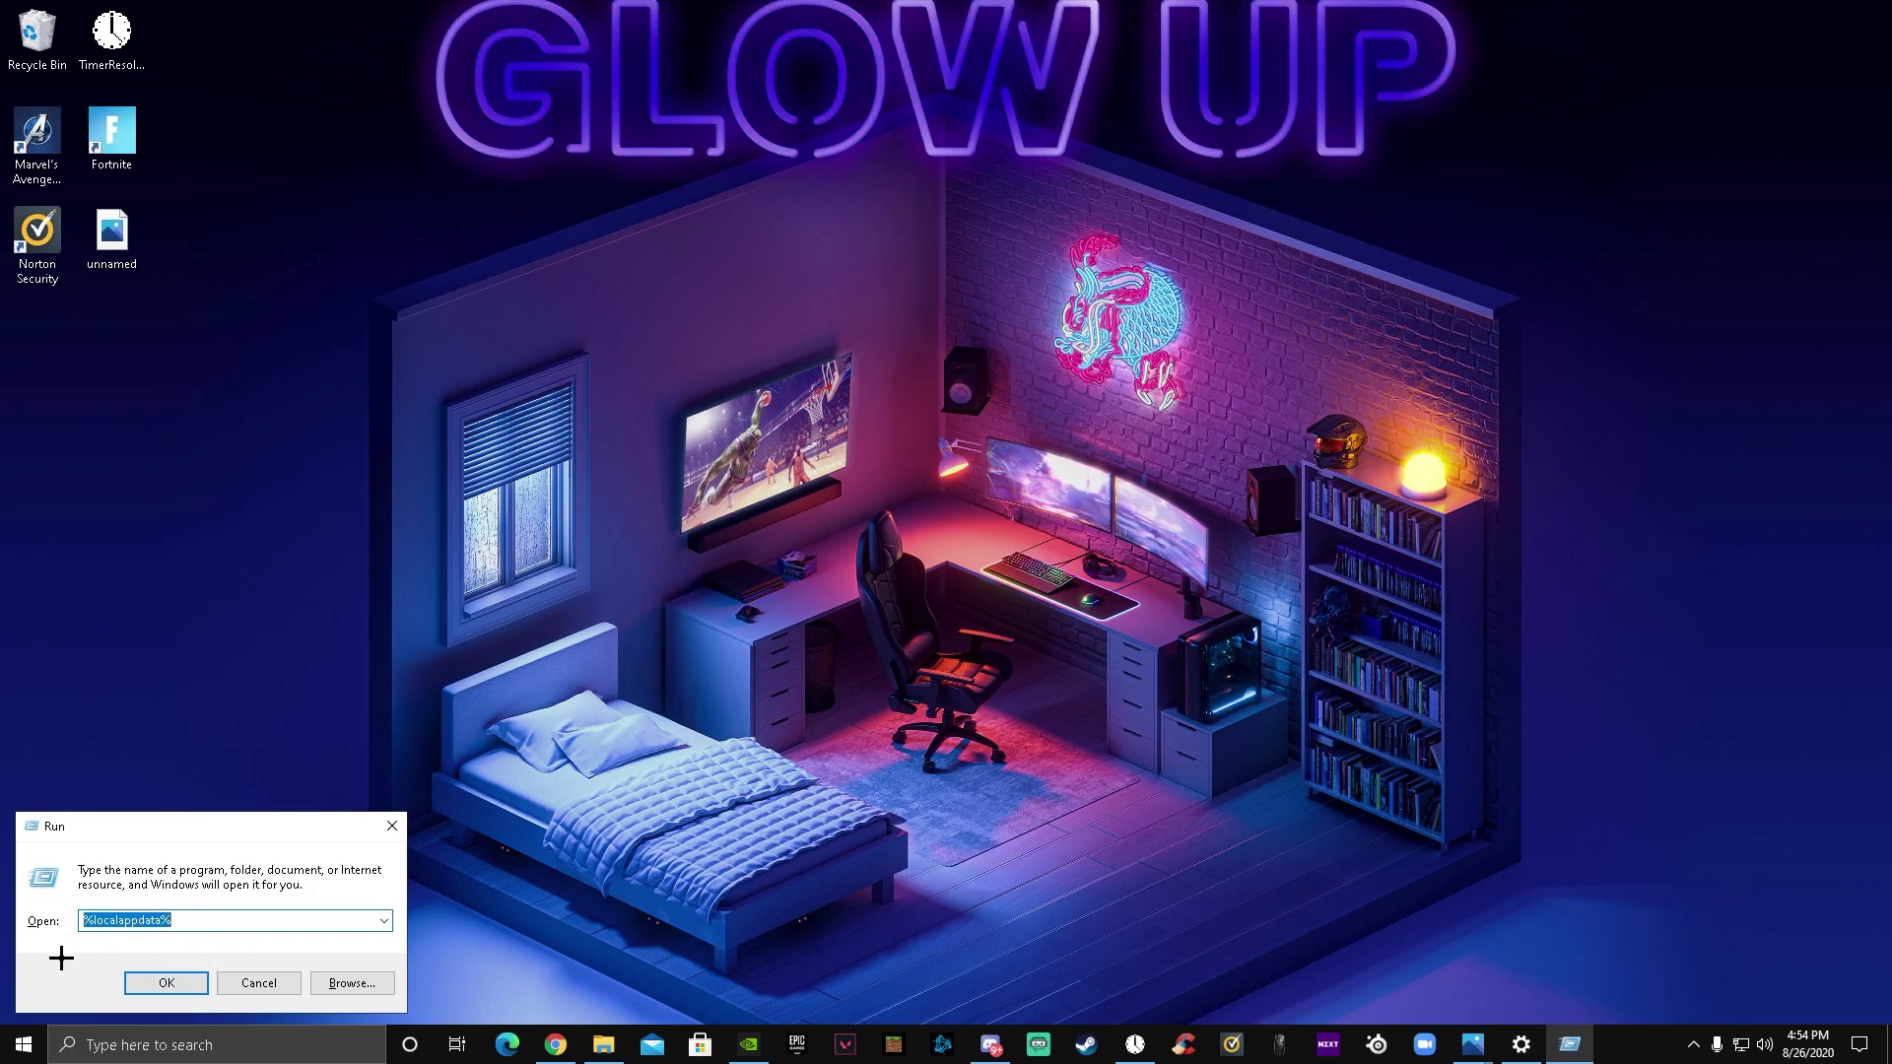
key("End")
left_click_drag(84, 920, 194, 936)
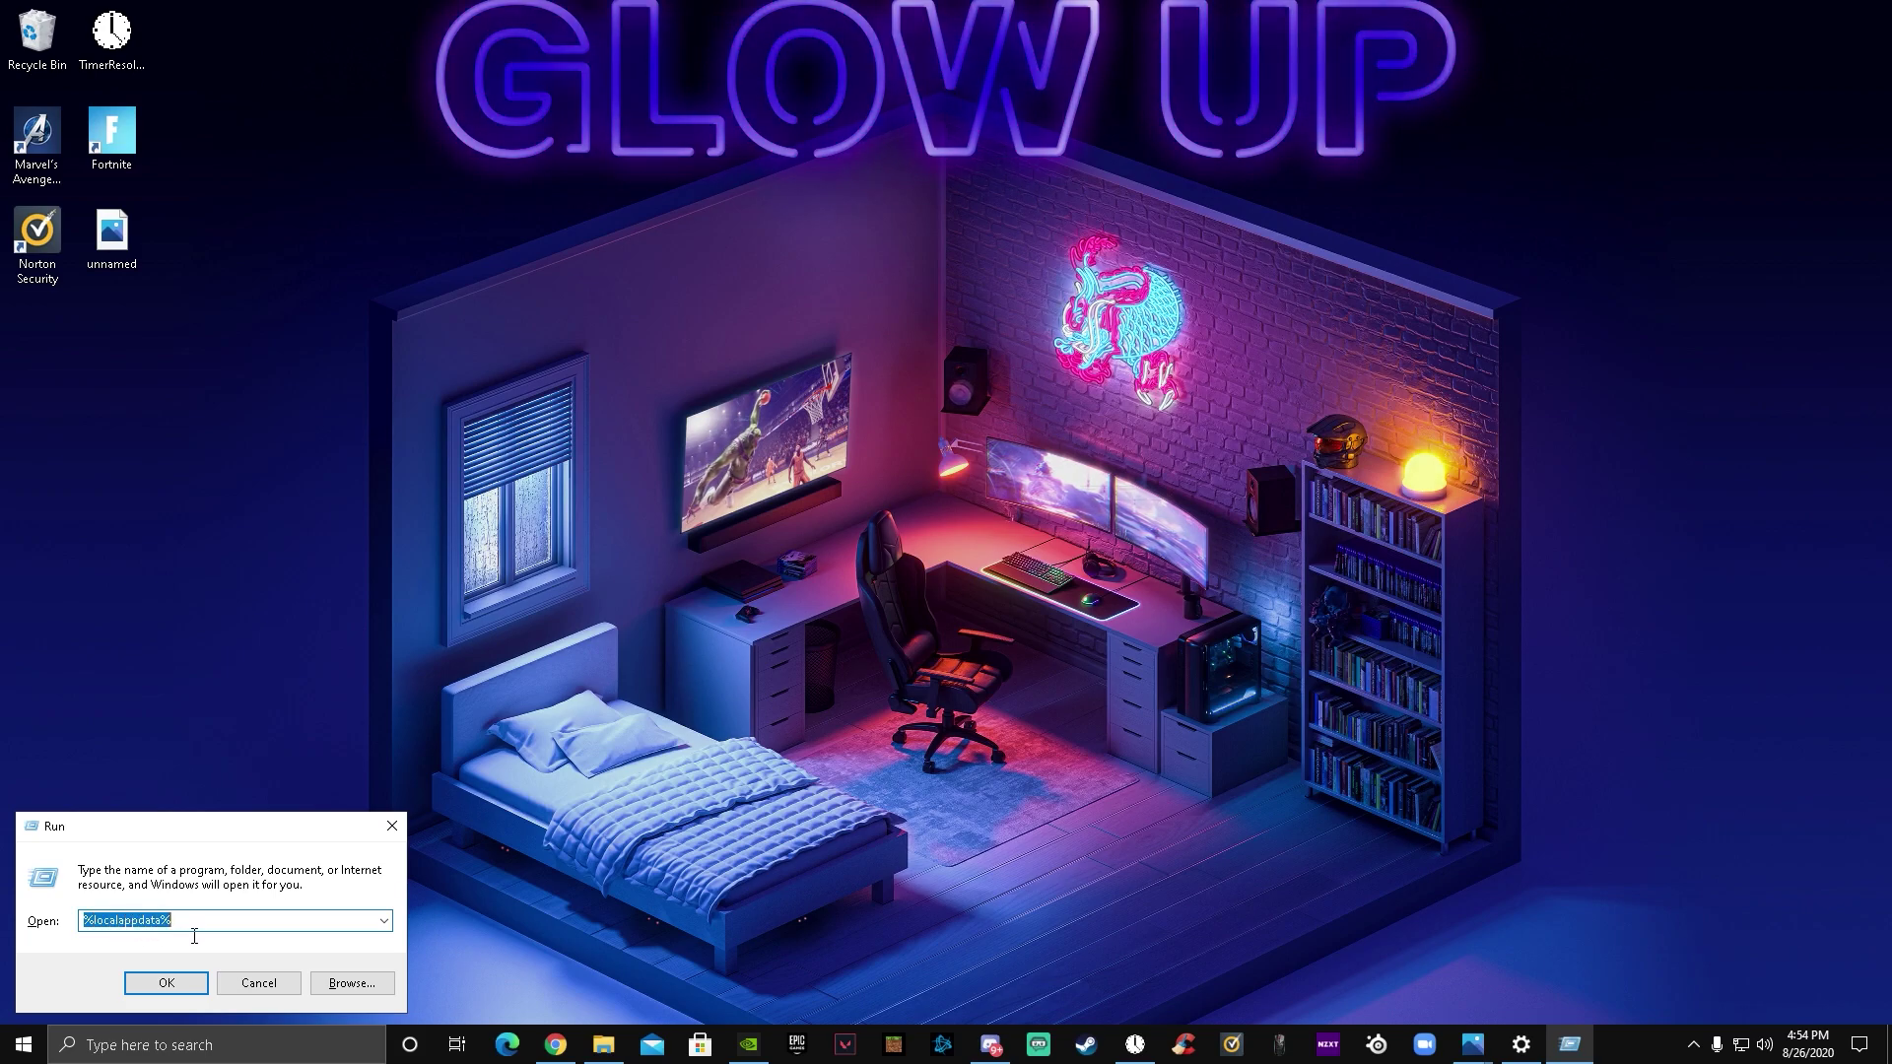
left_click(175, 985)
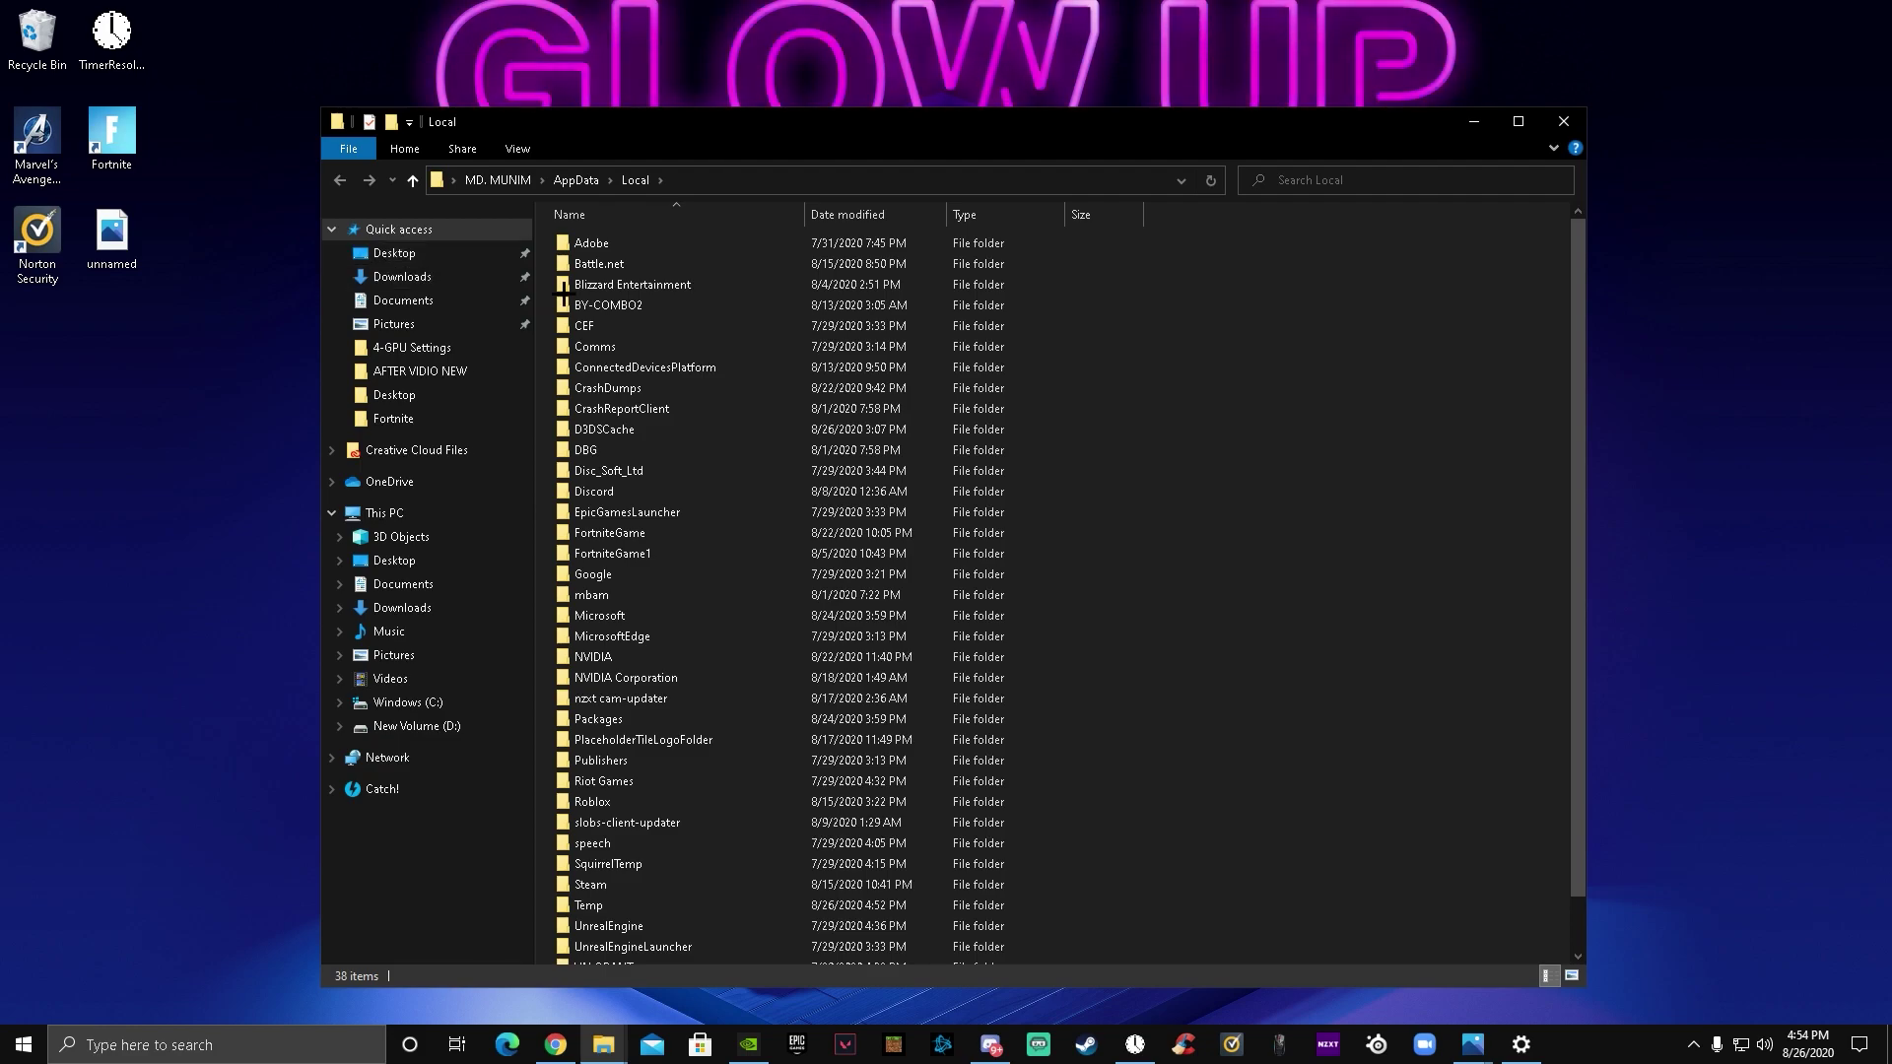
Step: Go through FortniteGame, Saved and Config to the WindowsClient folder that holds GameUserSettings
double_click(667, 540)
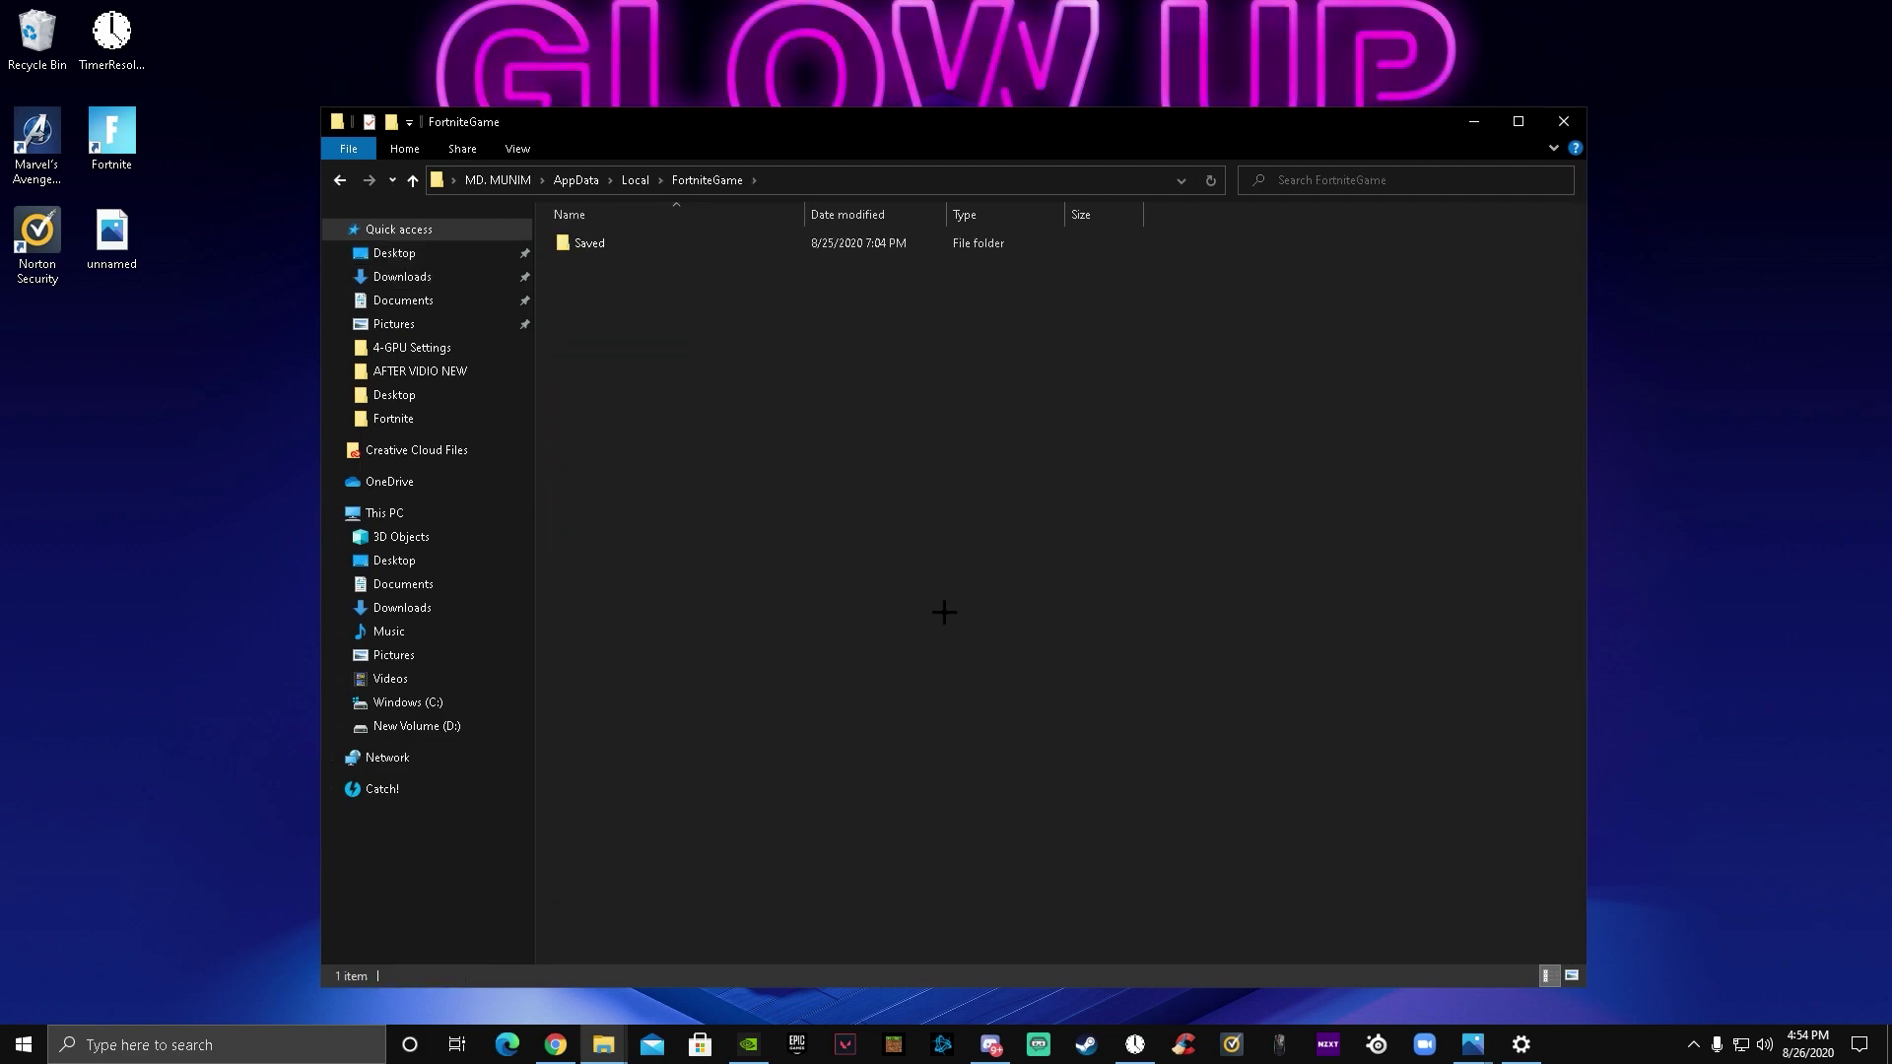
left_click(683, 254)
double_click(680, 248)
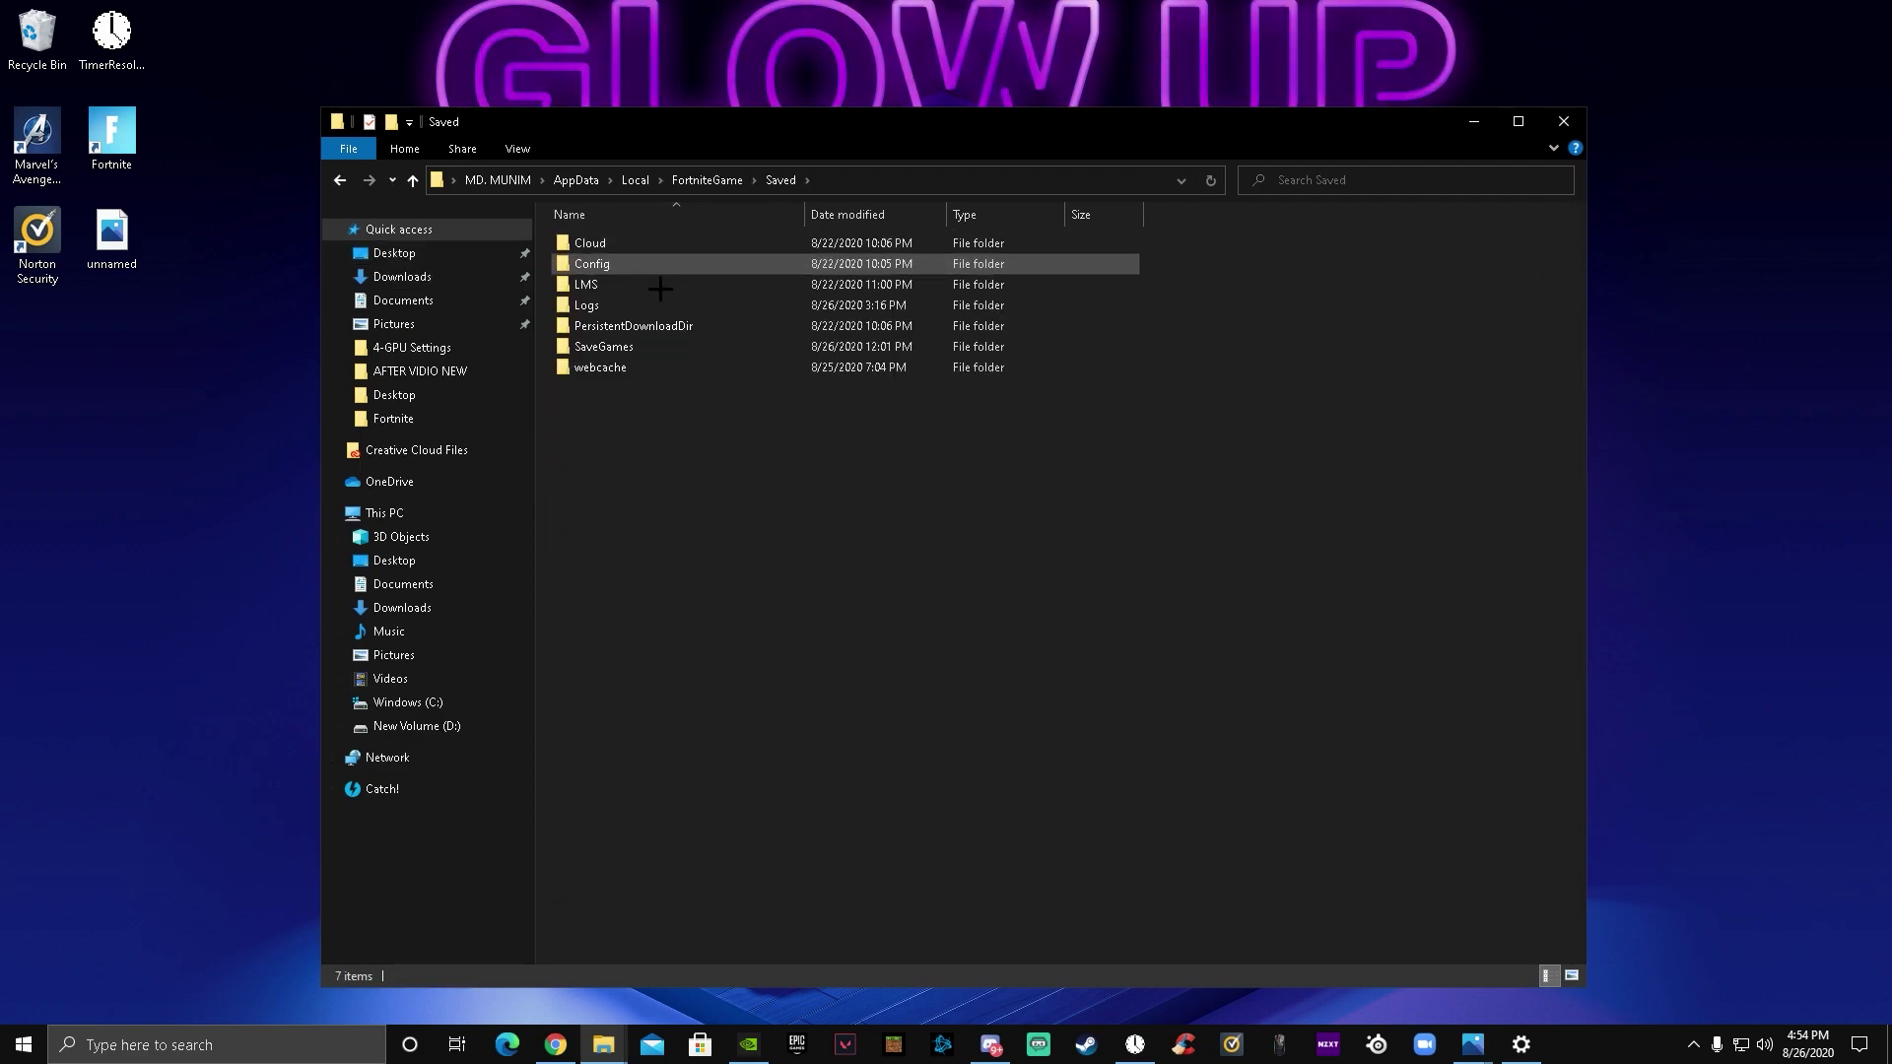
double_click(662, 264)
double_click(678, 266)
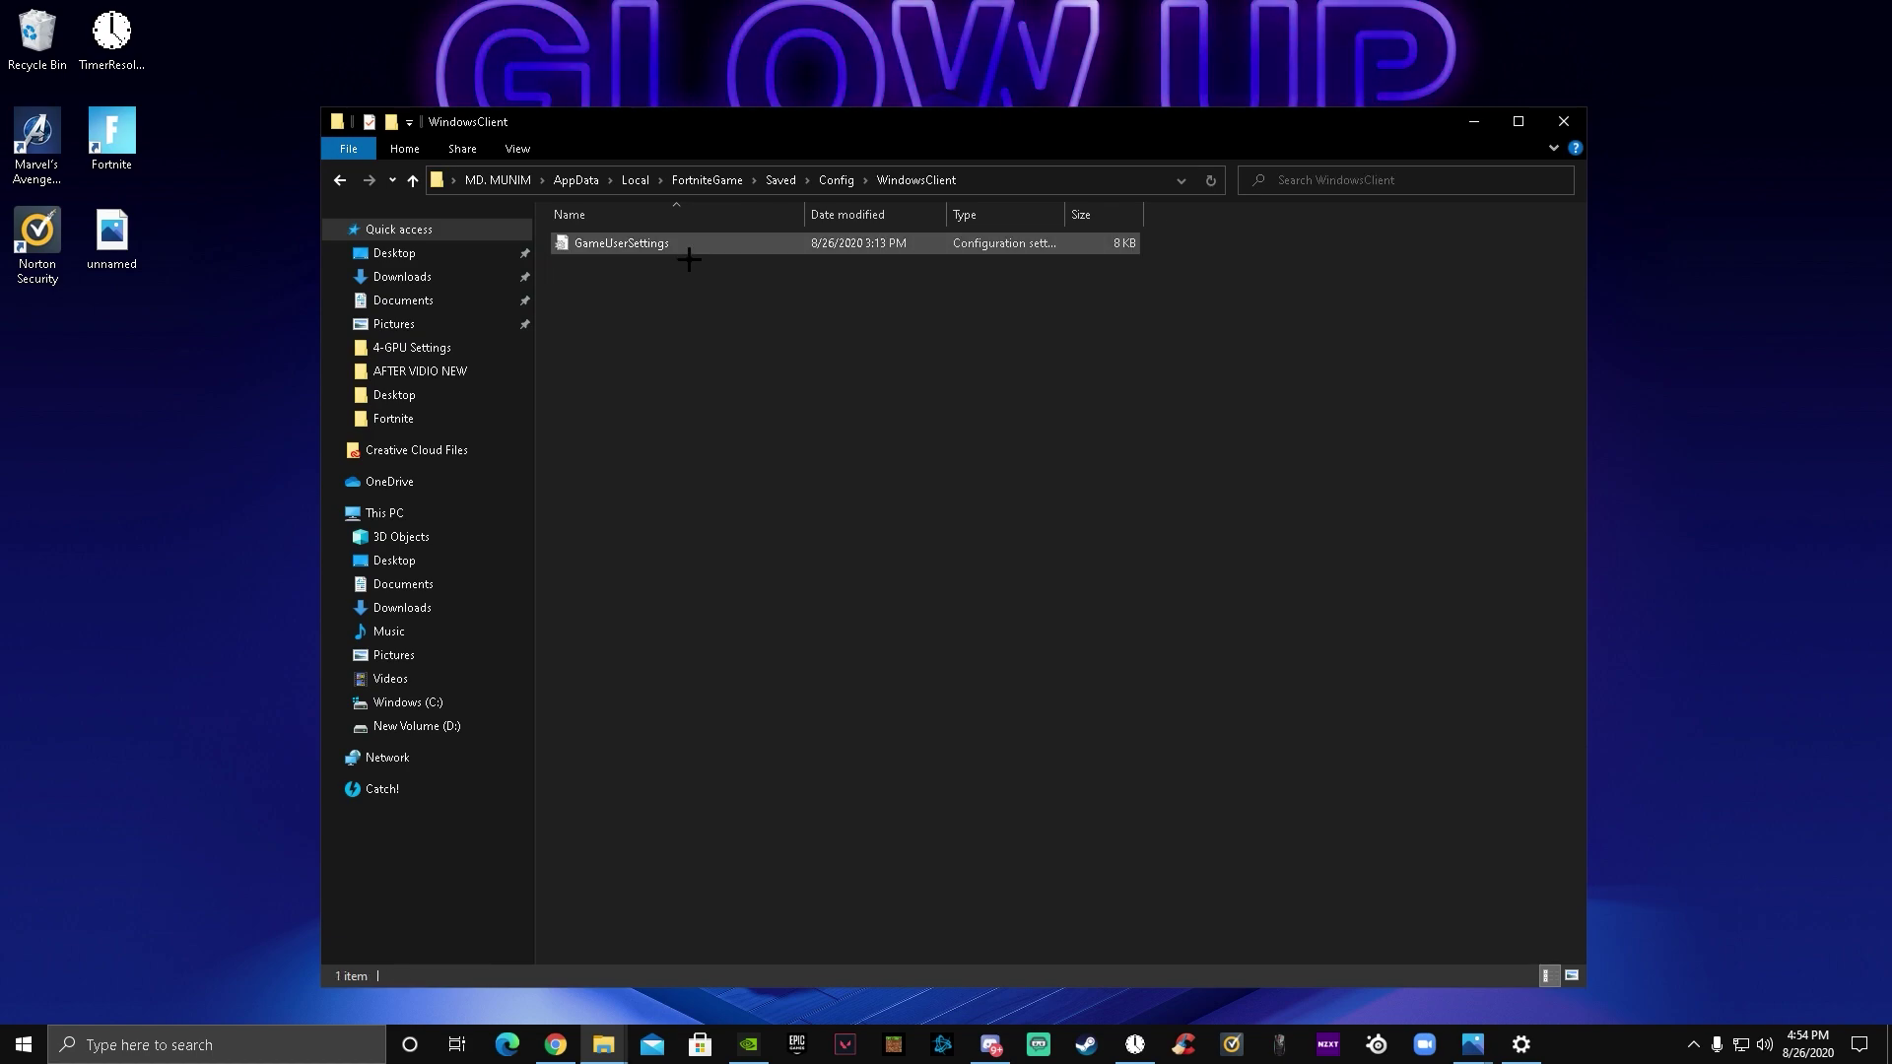
Step: Clear the Read-only attribute of the GameUserSettings file and apply the change
right_click(689, 259)
left_click(654, 269)
left_click(666, 252)
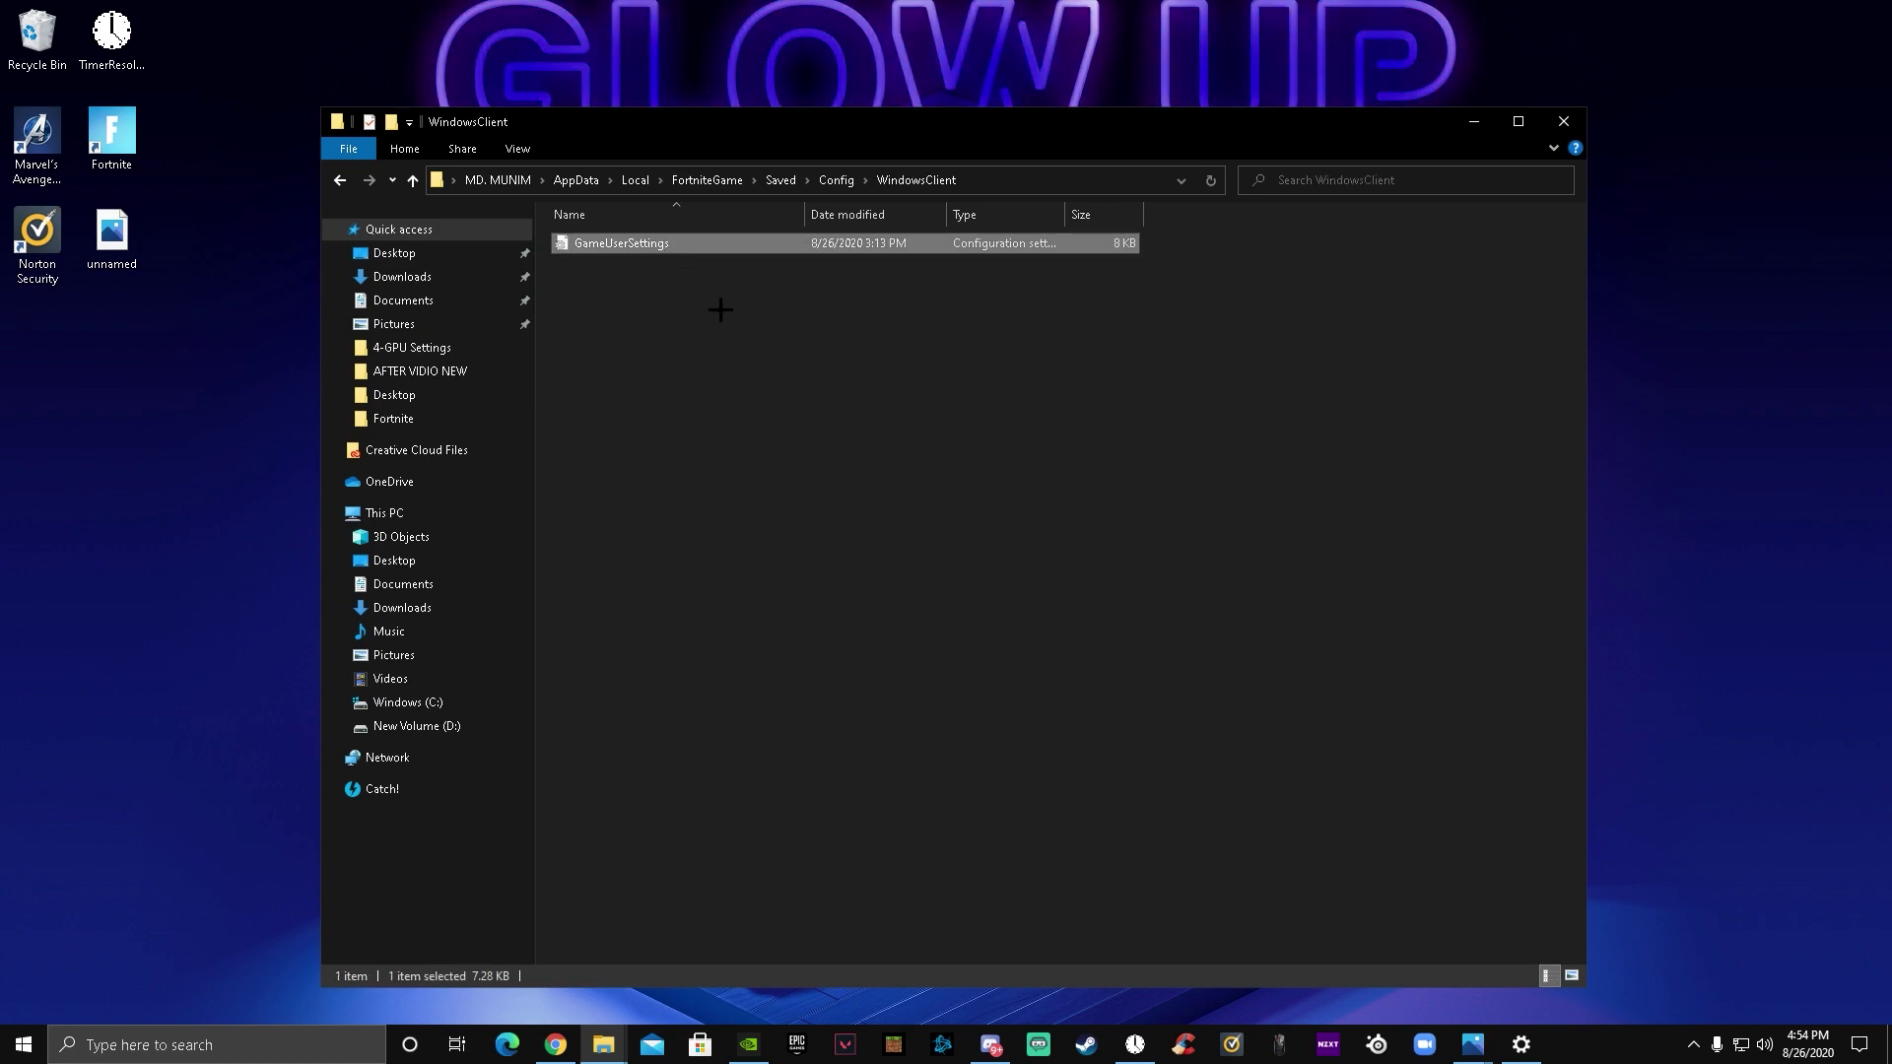
right_click(650, 246)
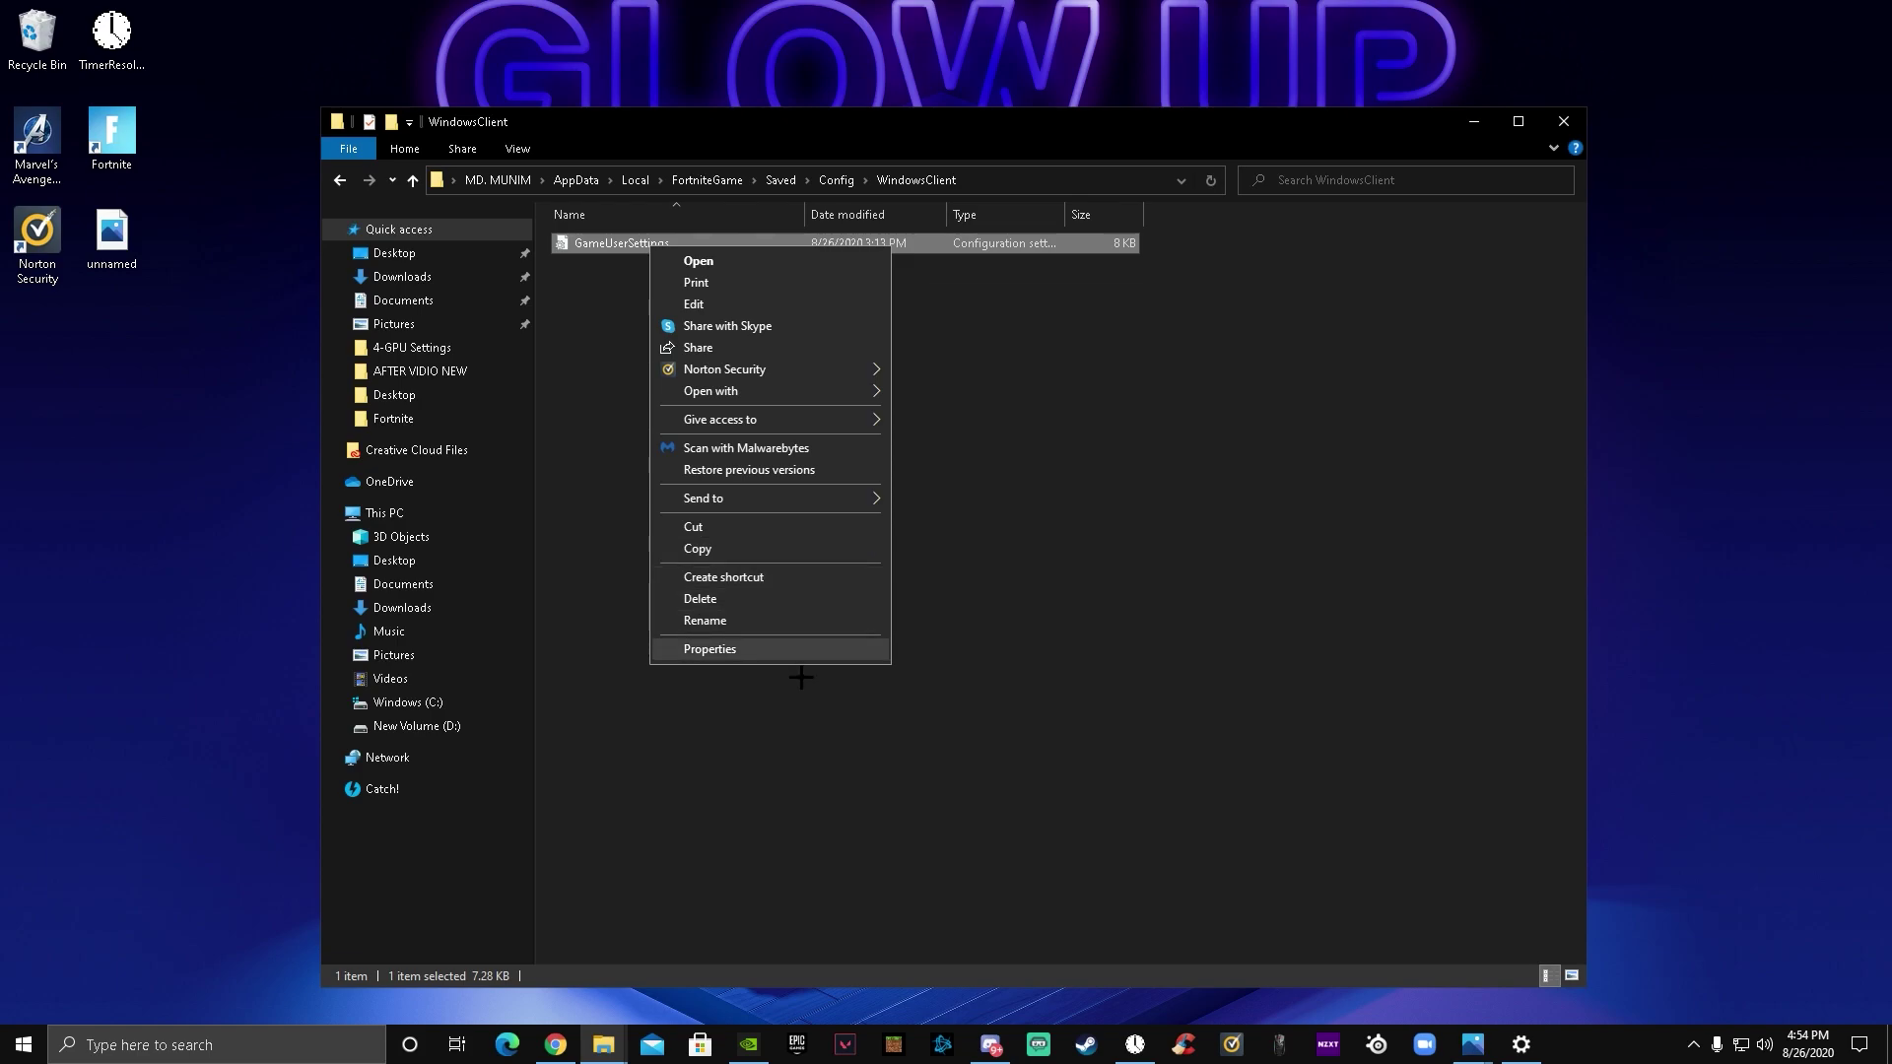
left_click(799, 649)
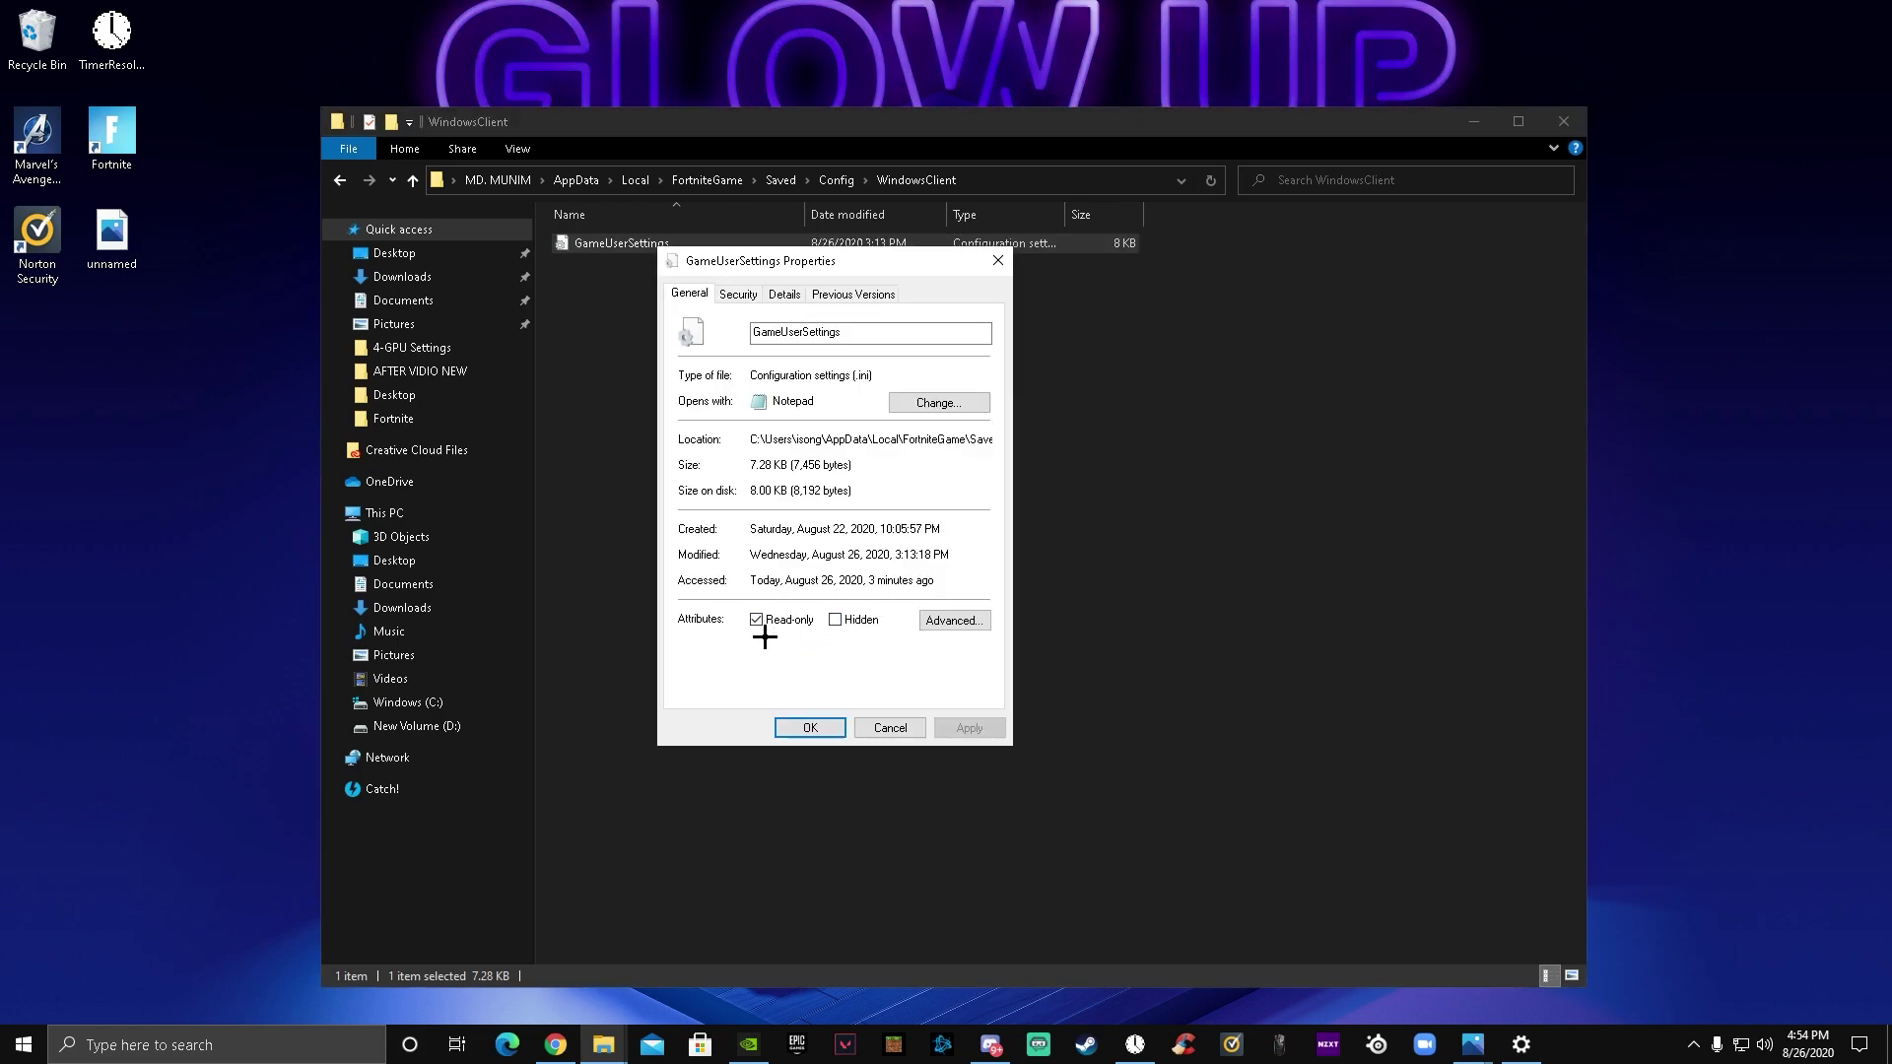
left_click(786, 629)
left_click(969, 727)
left_click(810, 727)
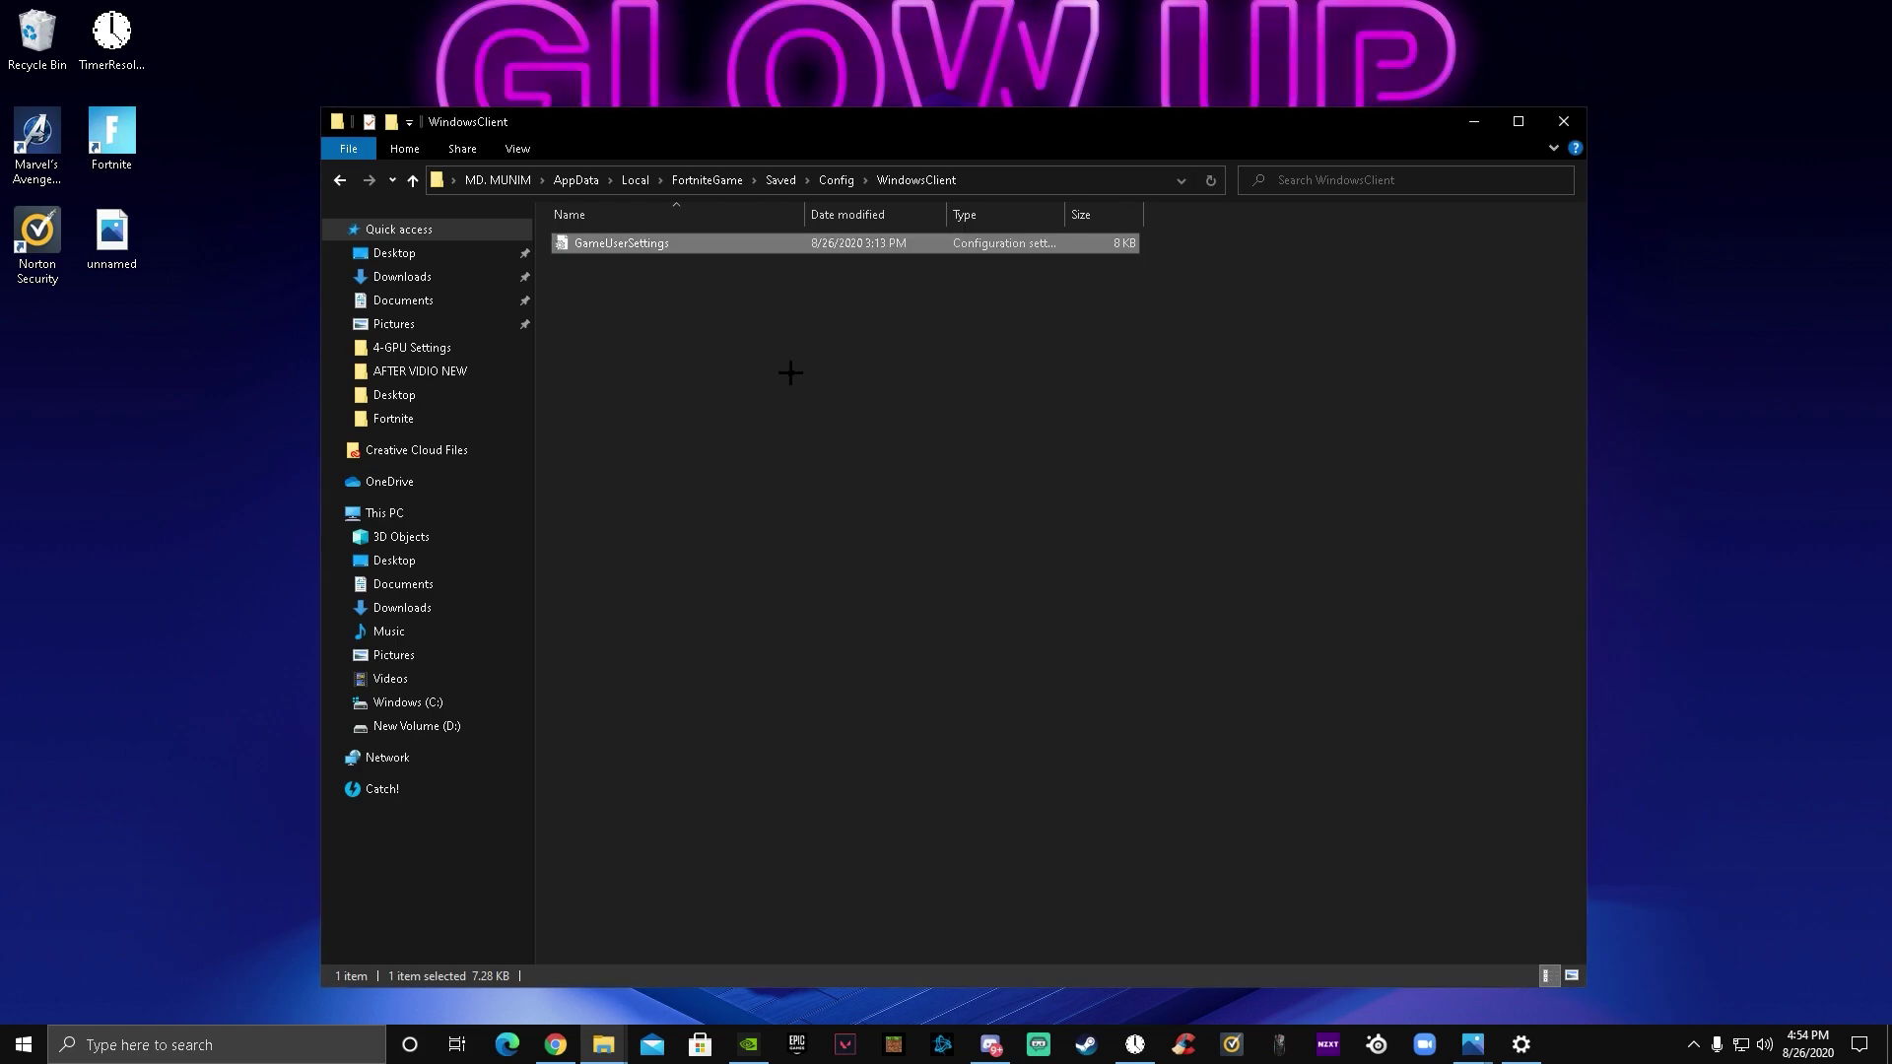
Step: Open GameUserSettings for editing in a maximized Notepad window and examine the RenderingAPI and bLatencyTweak1 to bLatencyTweak4 values
right_click(685, 261)
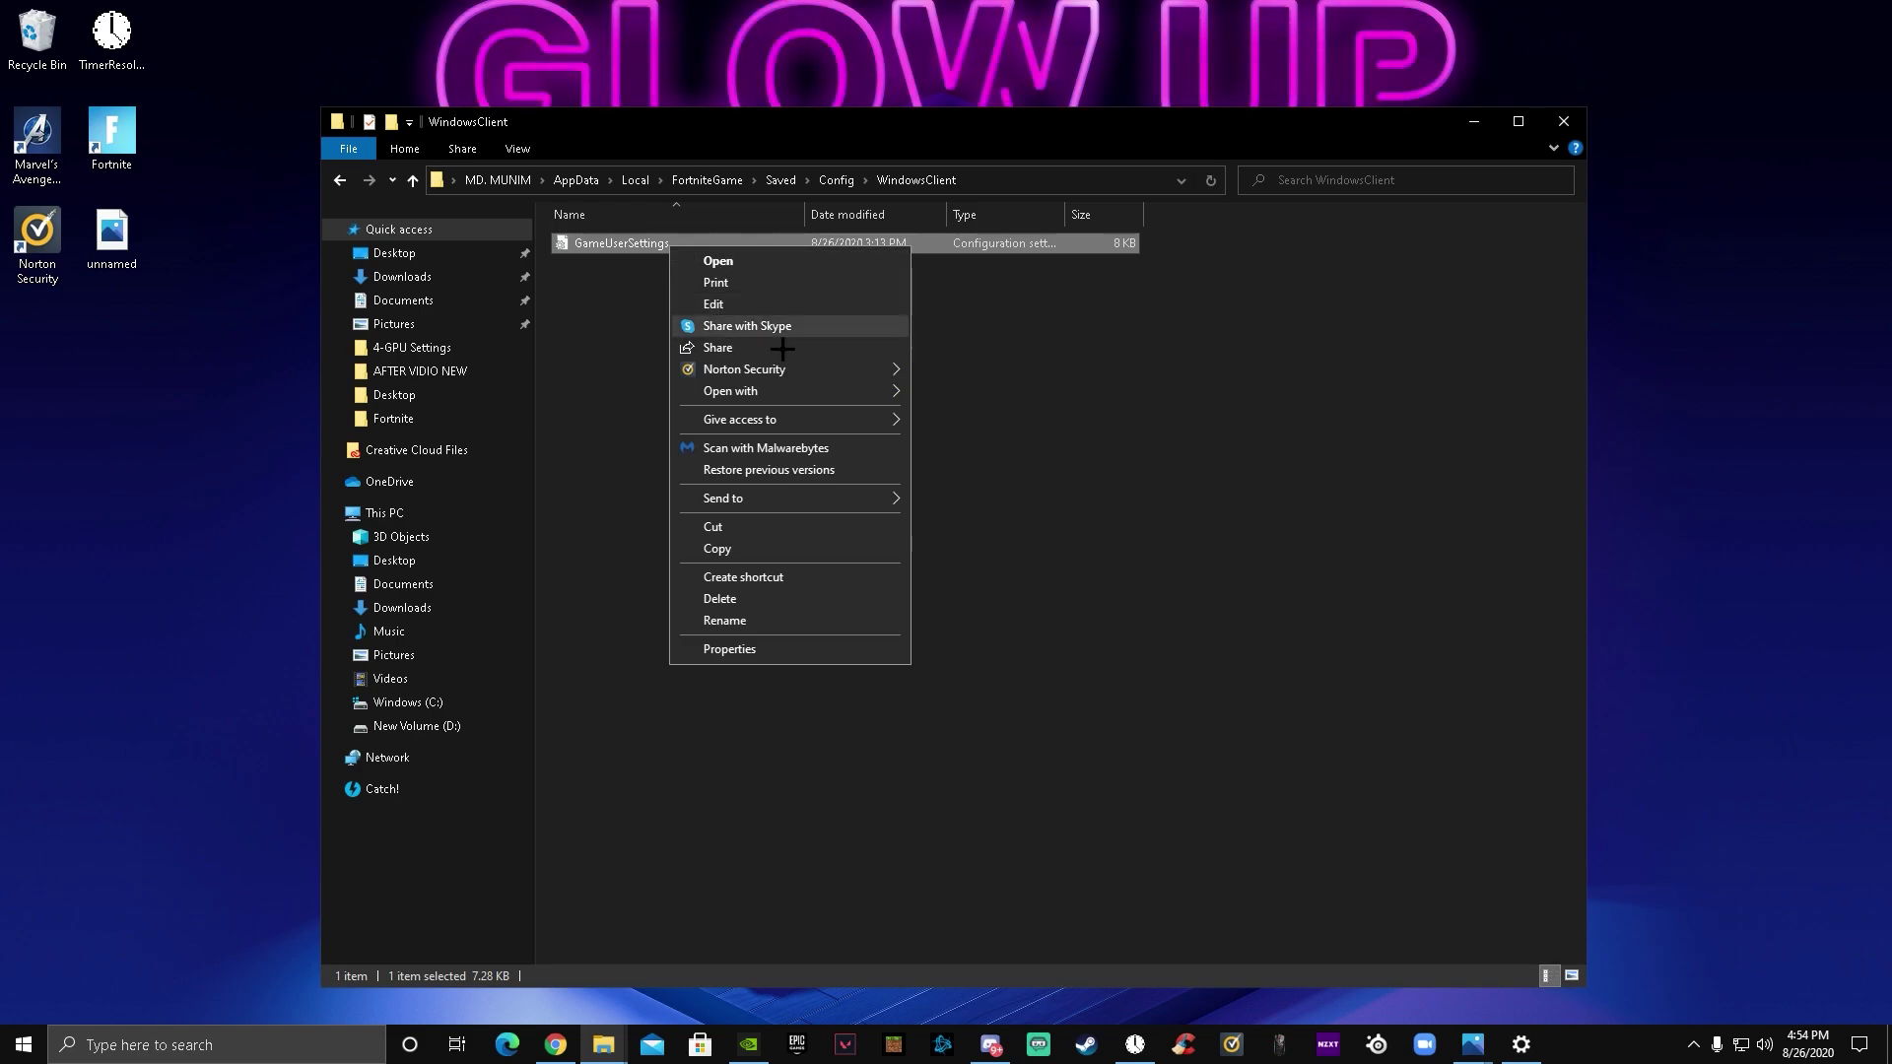
left_click(776, 313)
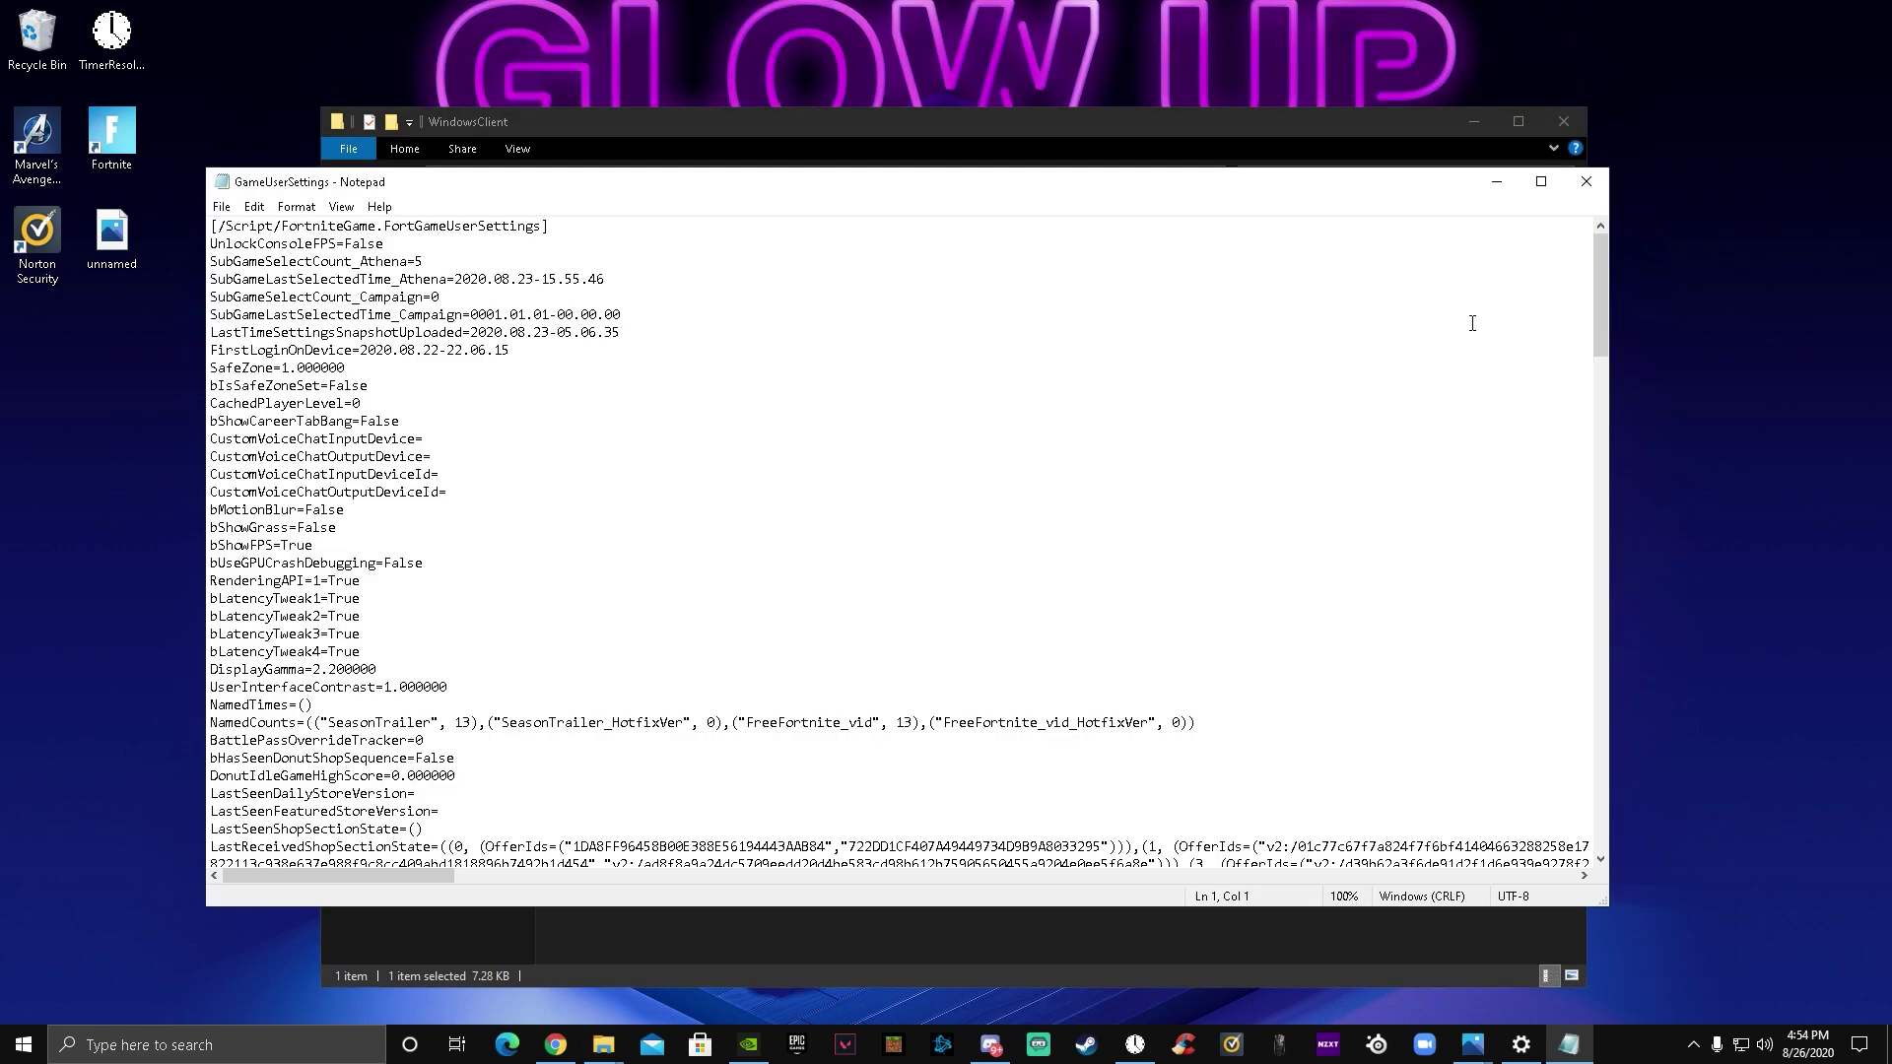
left_click(1541, 180)
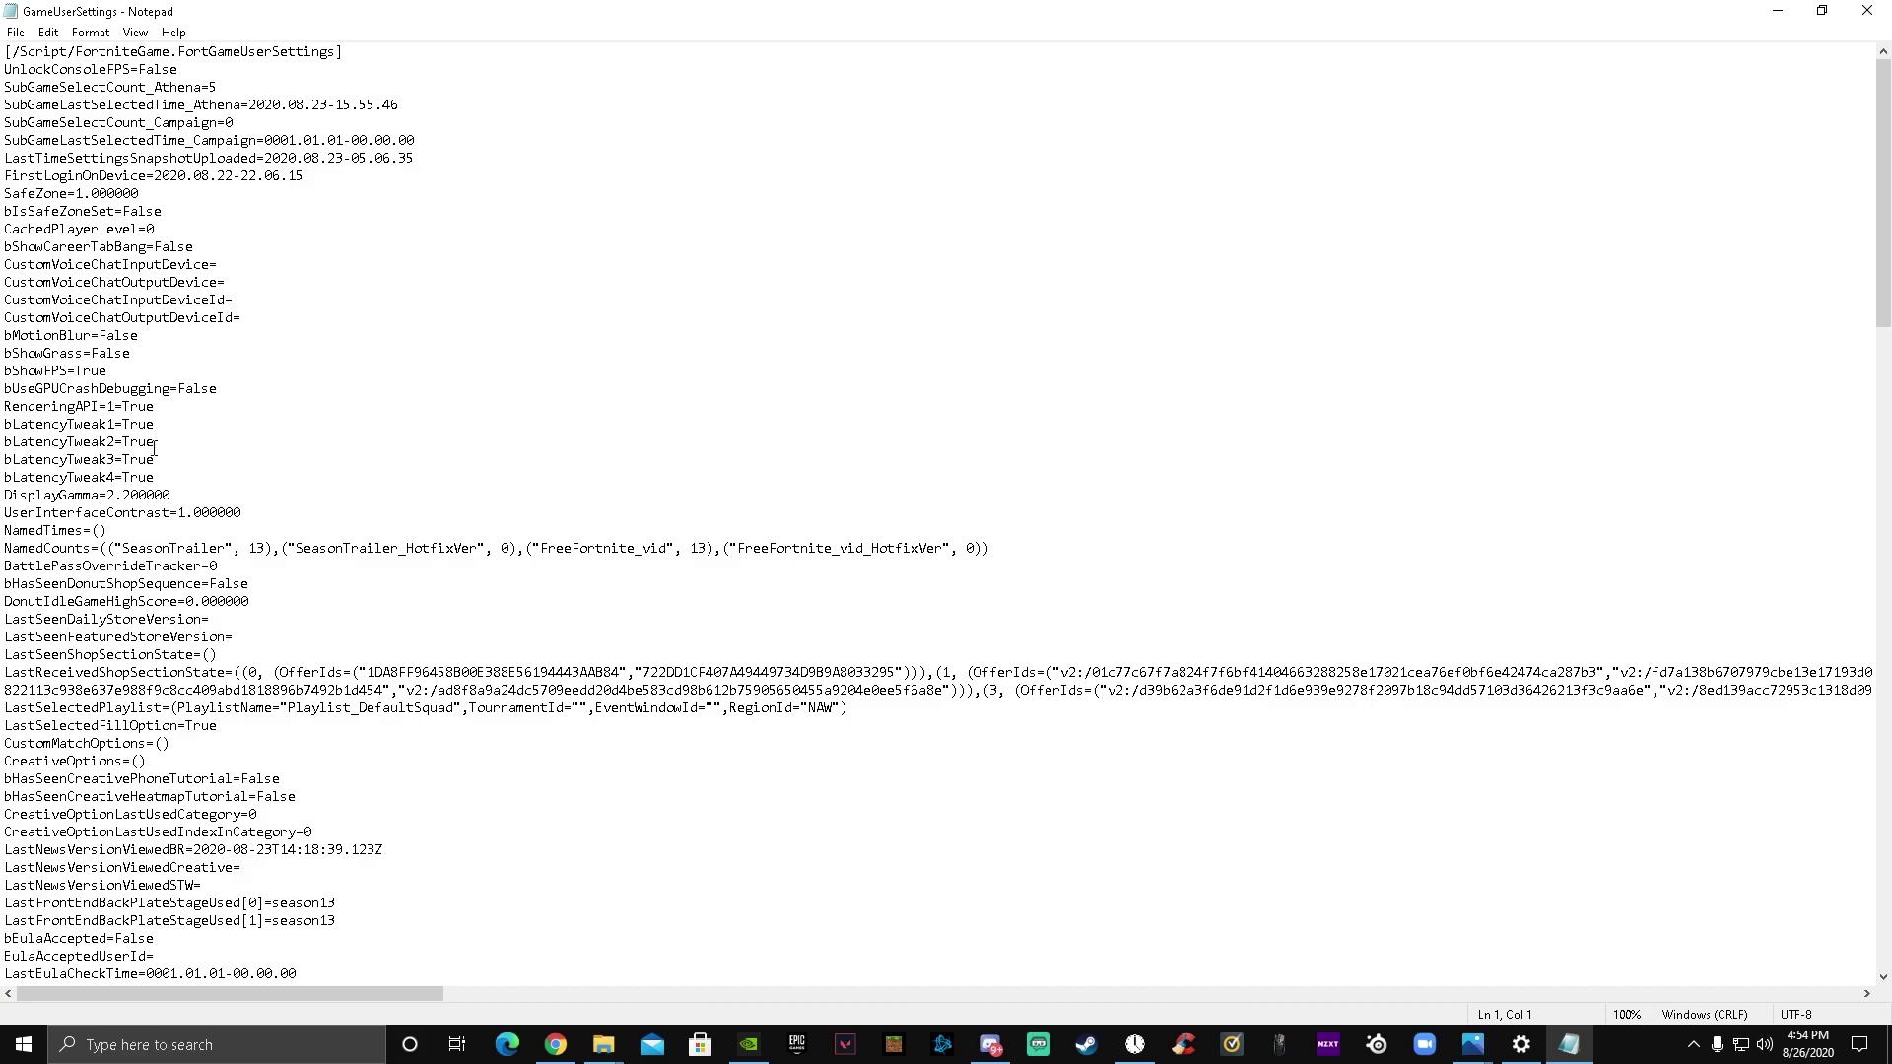
left_click_drag(9, 399, 179, 497)
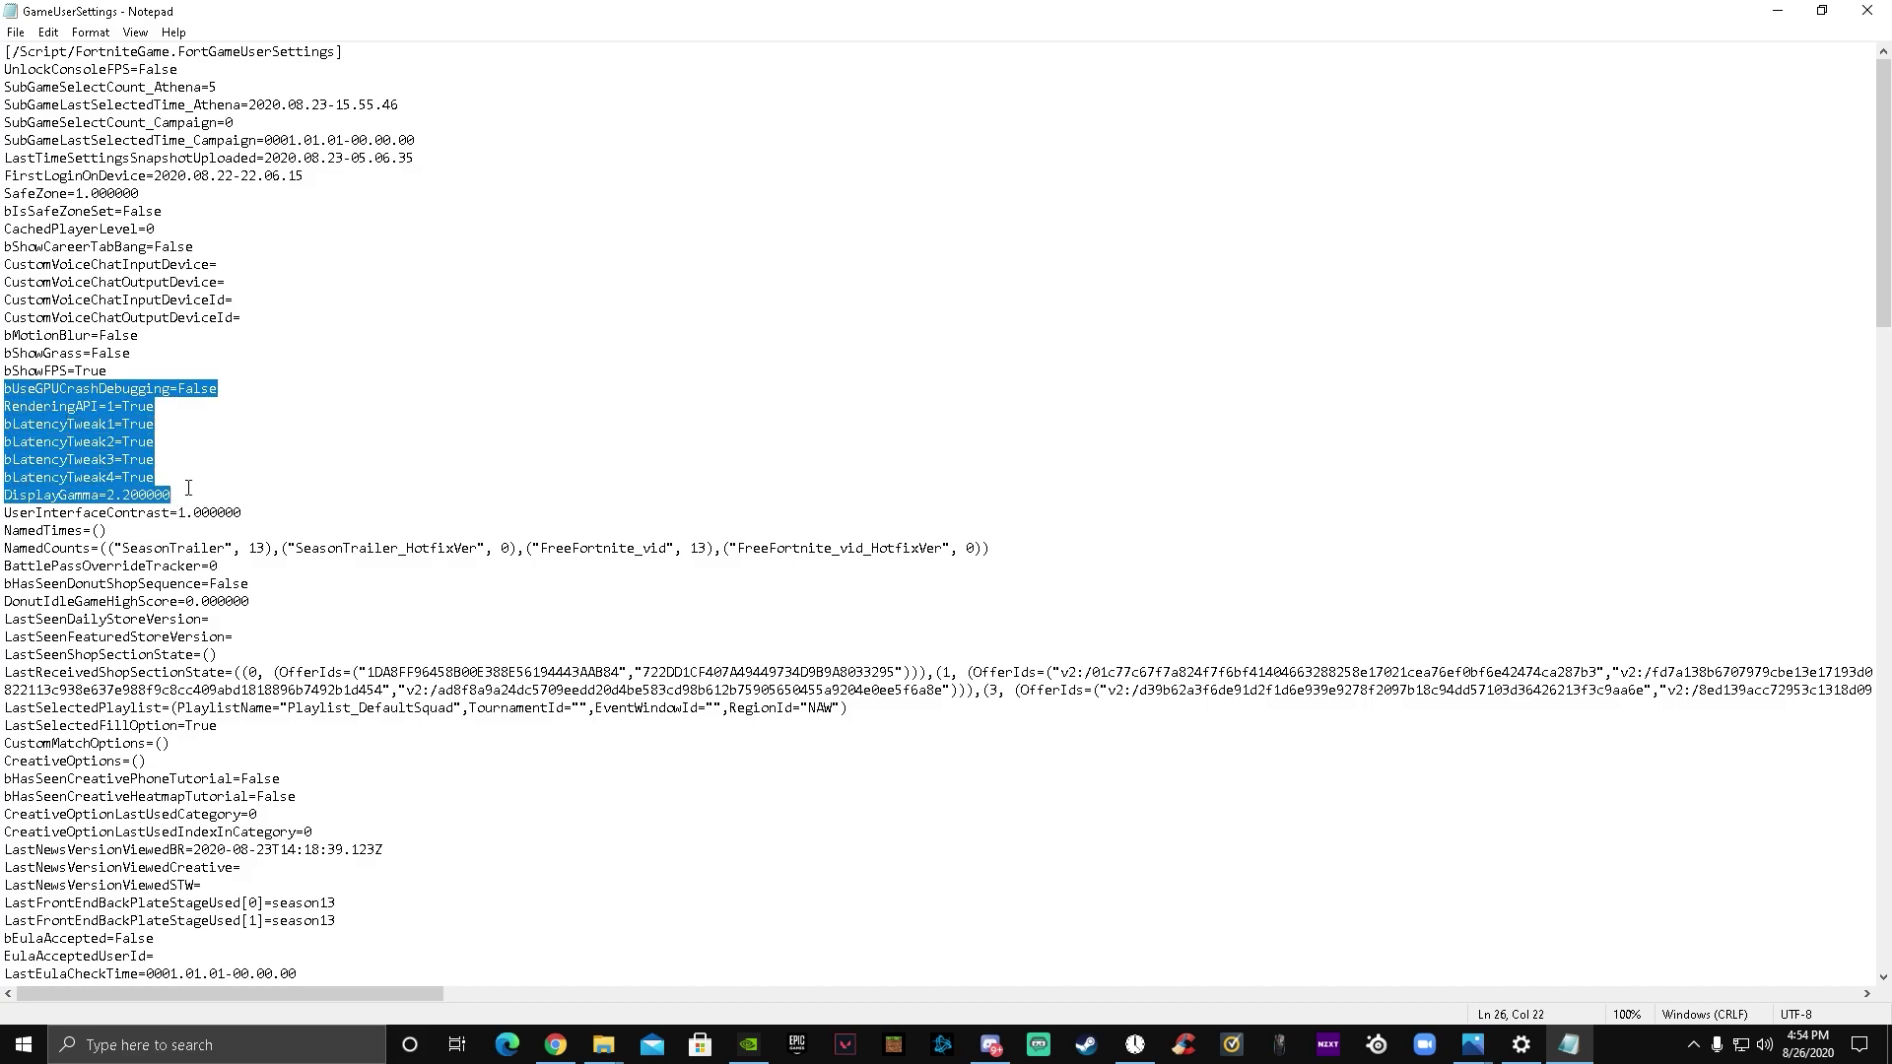
left_click(124, 407)
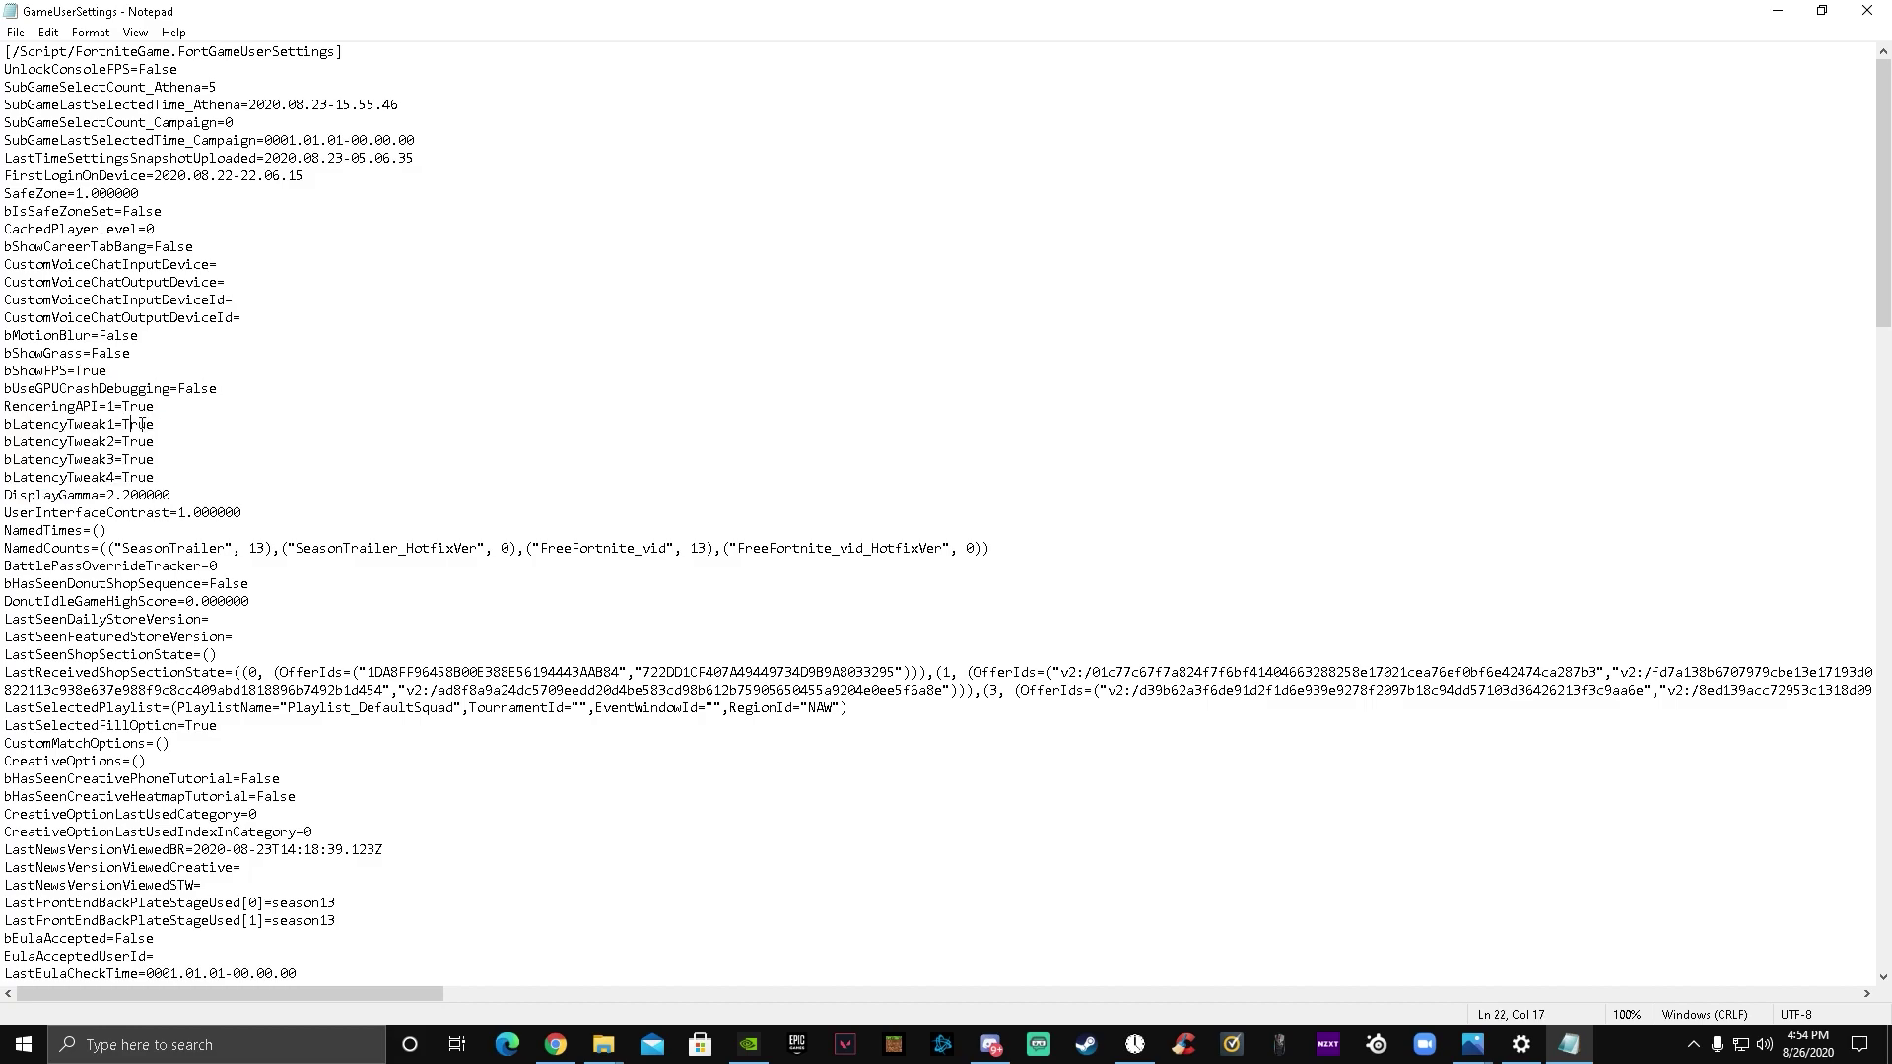
left_click_drag(135, 417, 158, 480)
left_click(287, 407)
left_click_drag(124, 410, 169, 482)
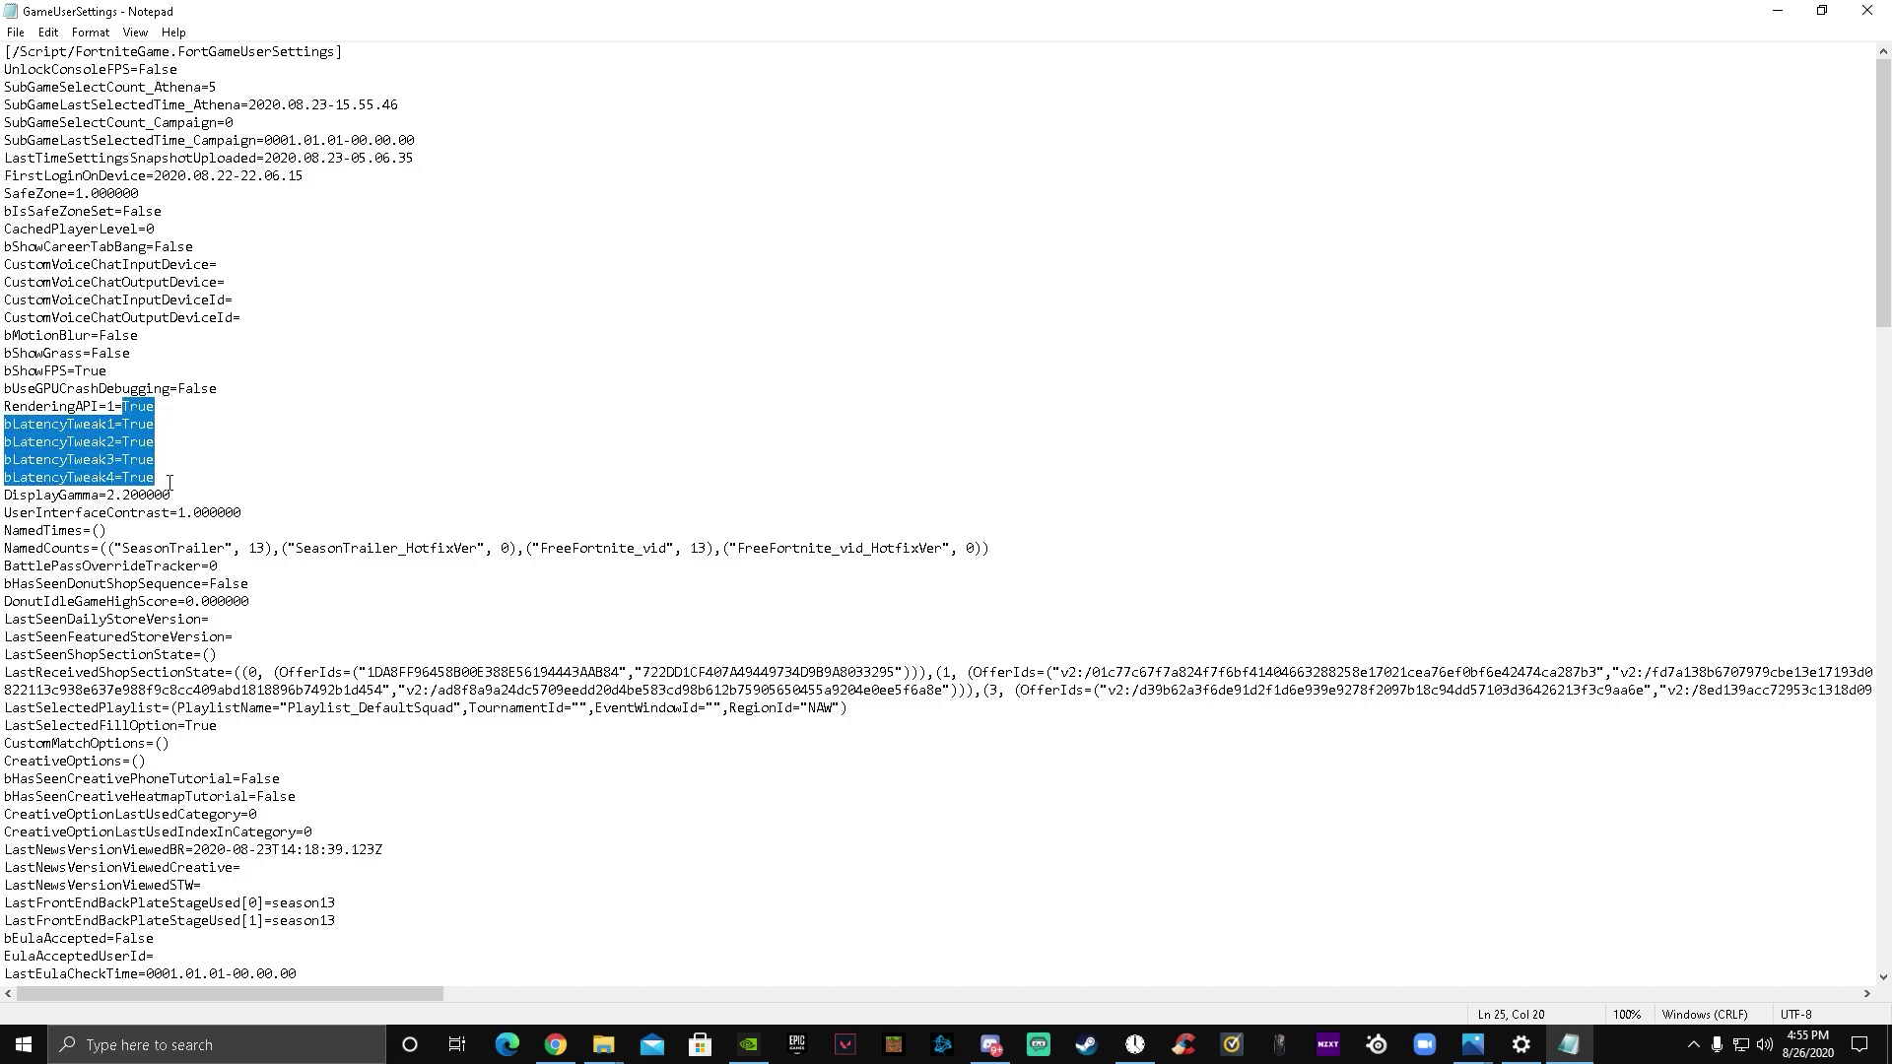
left_click_drag(124, 410, 168, 466)
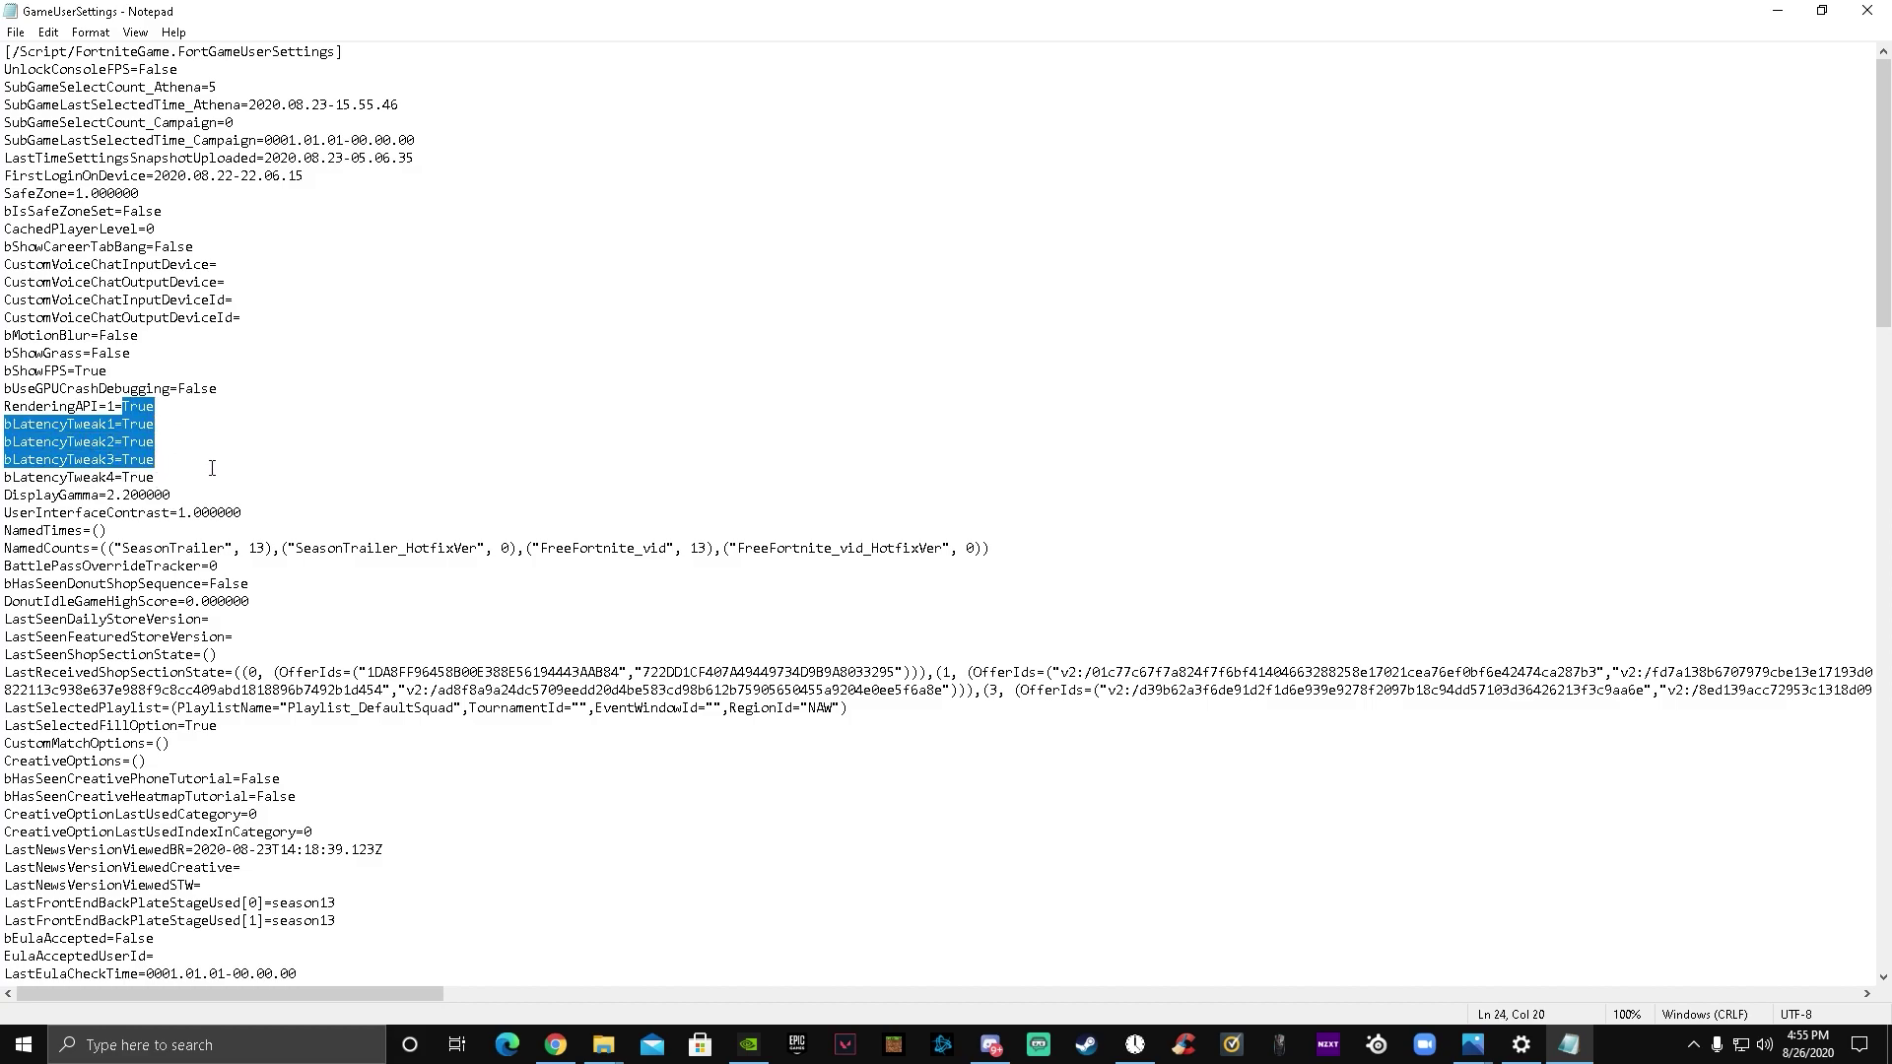
Step: Replace a digit of the DisplayGamma value with 1
left_click(212, 468)
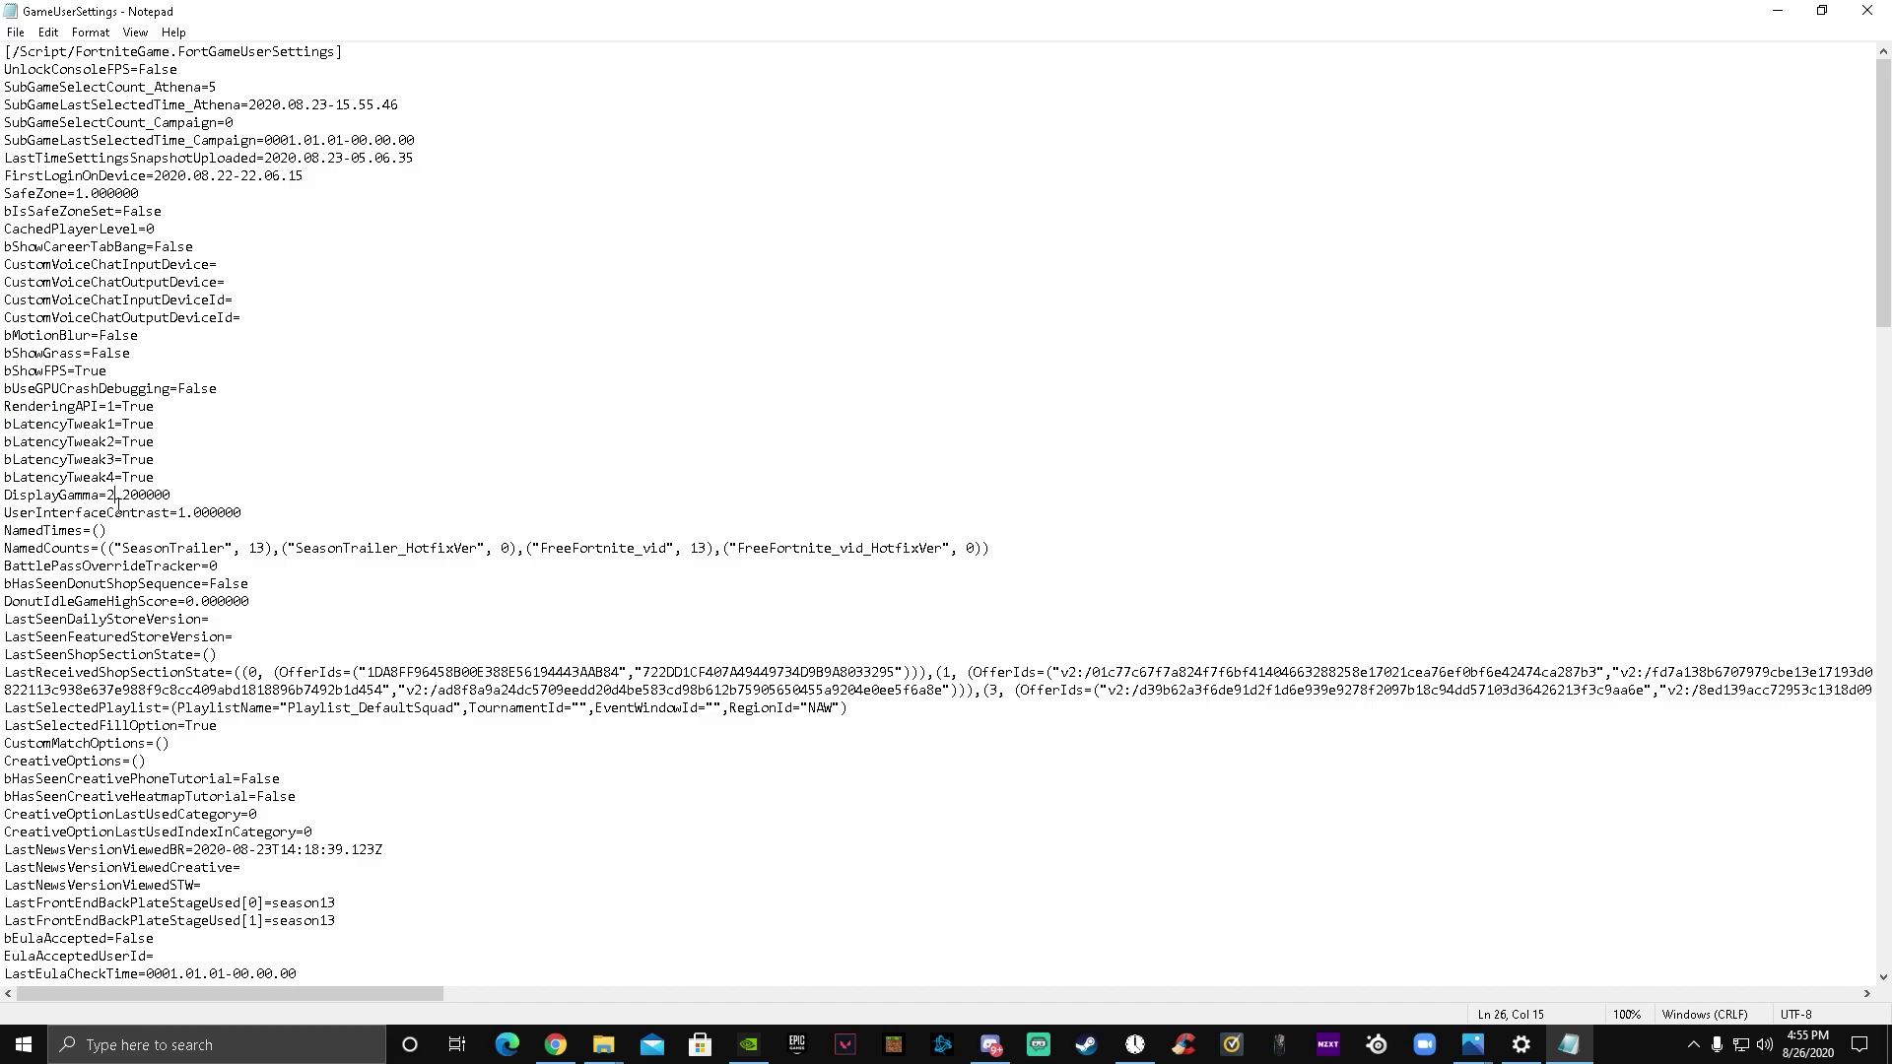
key("BackSpace")
type("1")
Step: Examine the resolution, frame rate limit and ScalabilityGroups quality values further down in the settings file
scroll(299, 492, "down", 16)
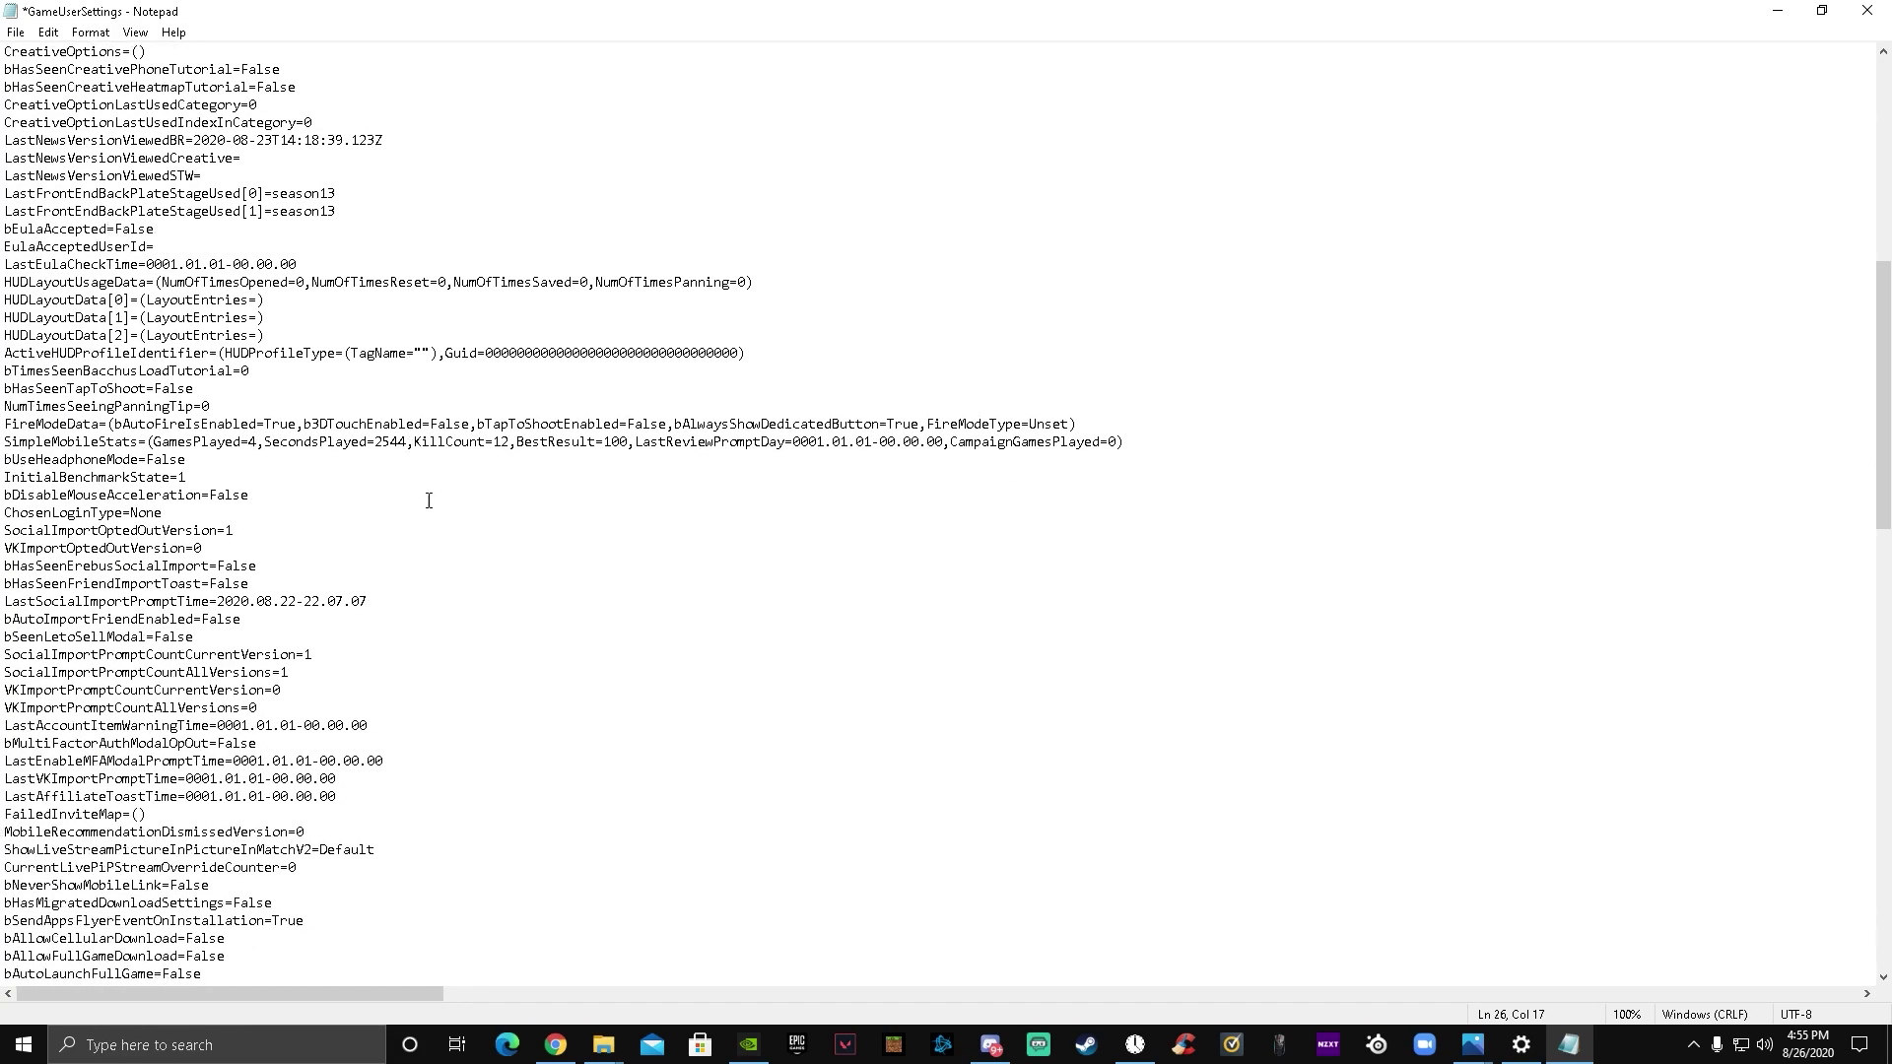
scroll(470, 488, "down", 13)
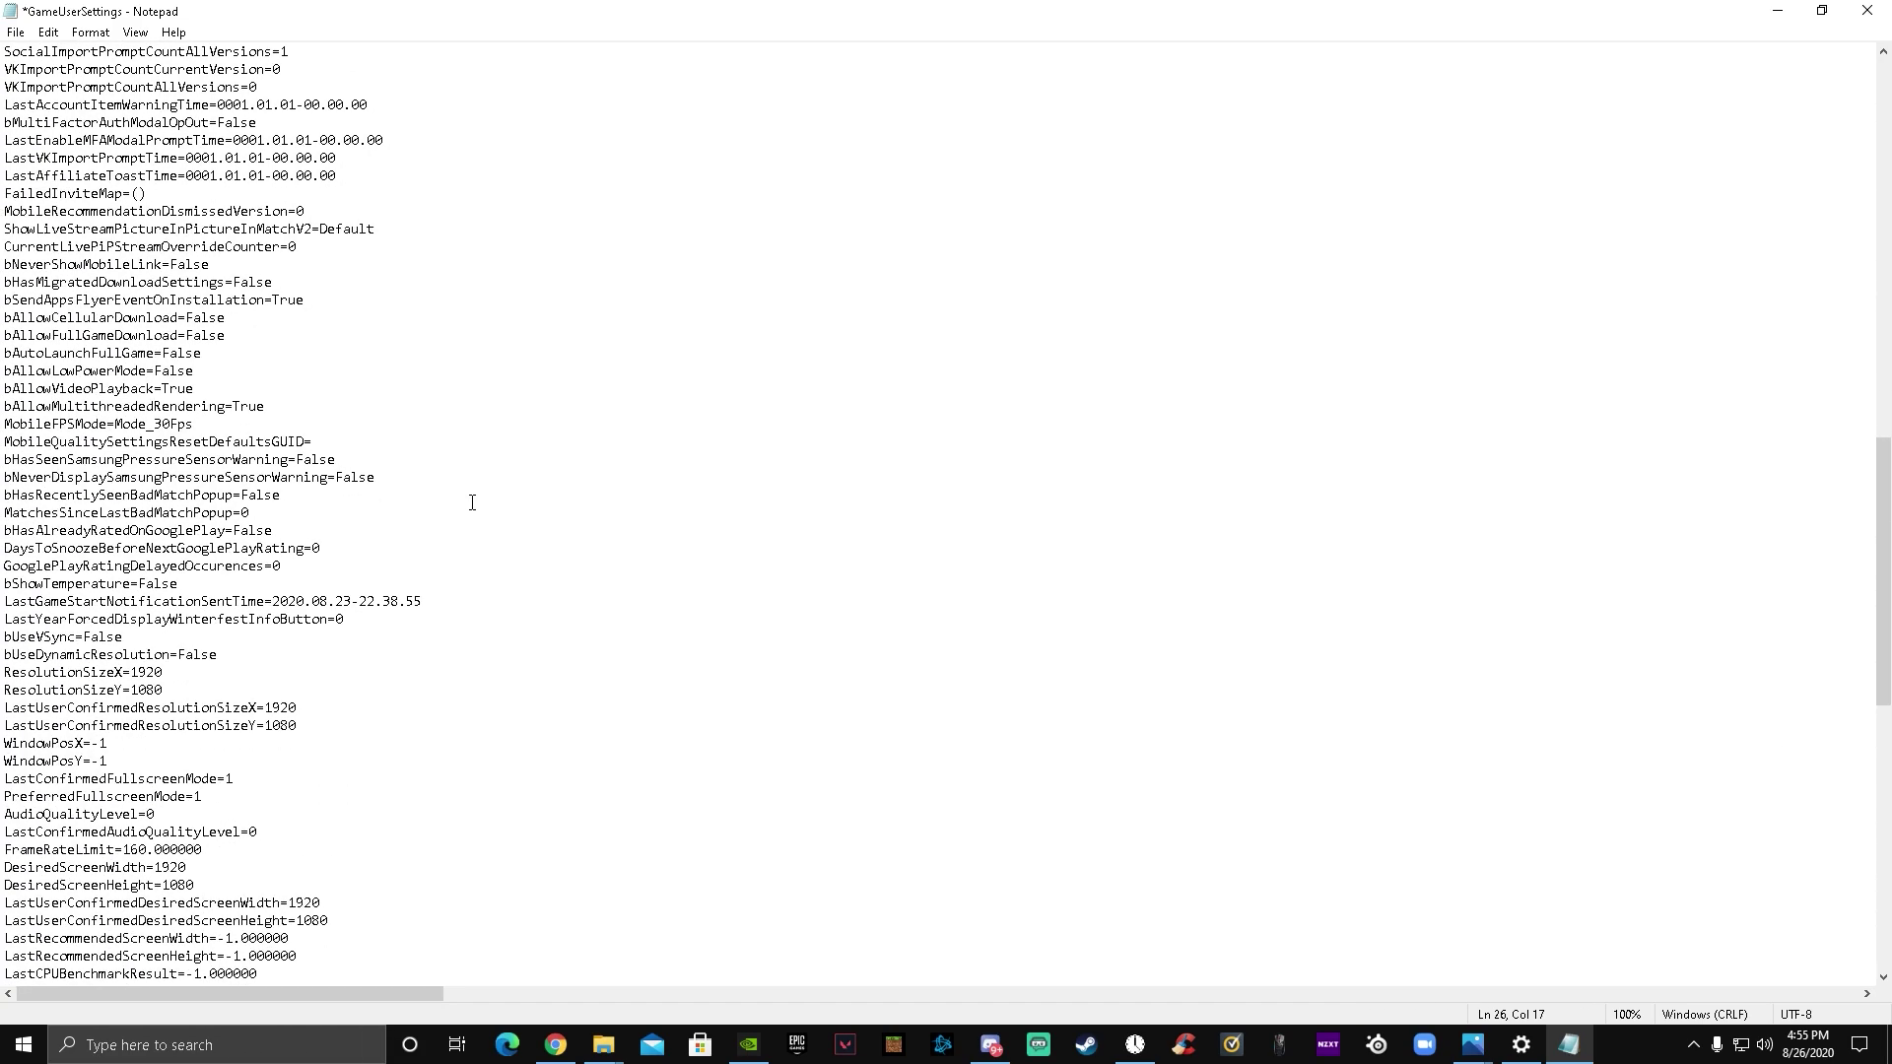
scroll(469, 514, "down", 3)
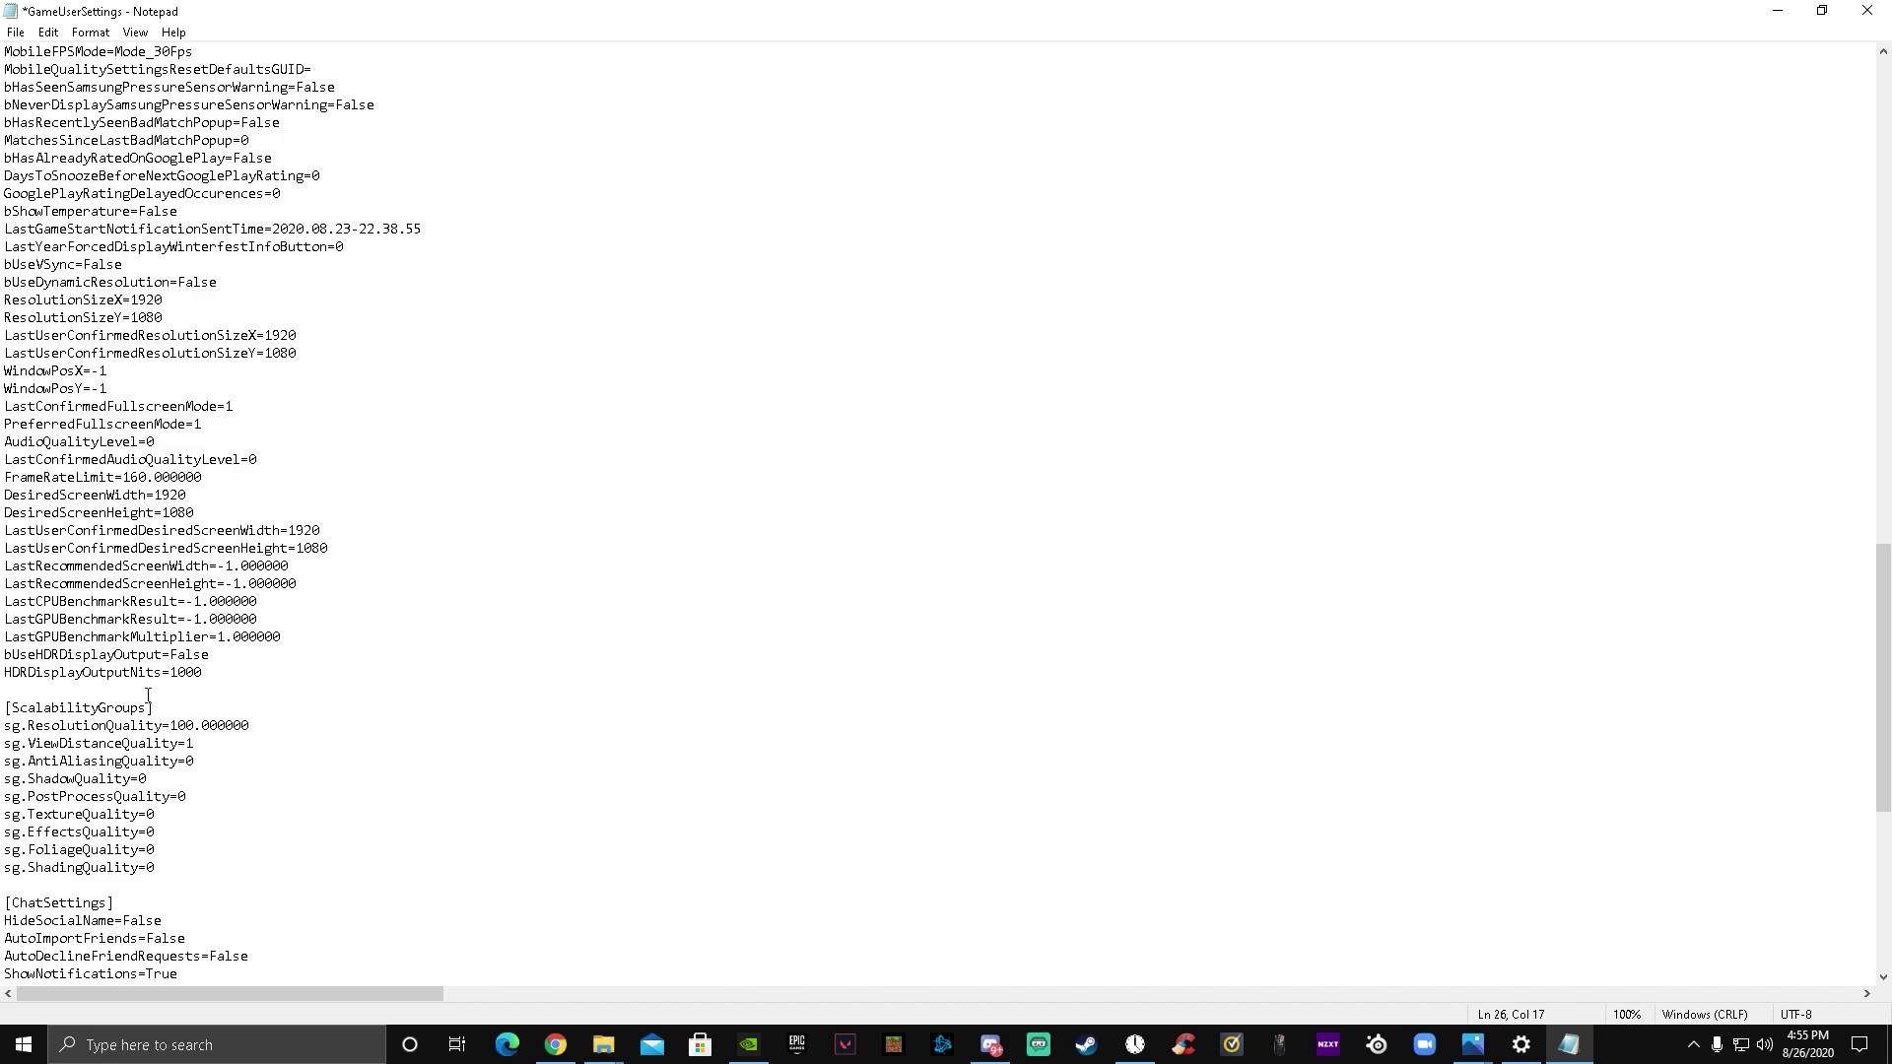
left_click_drag(149, 816, 175, 920)
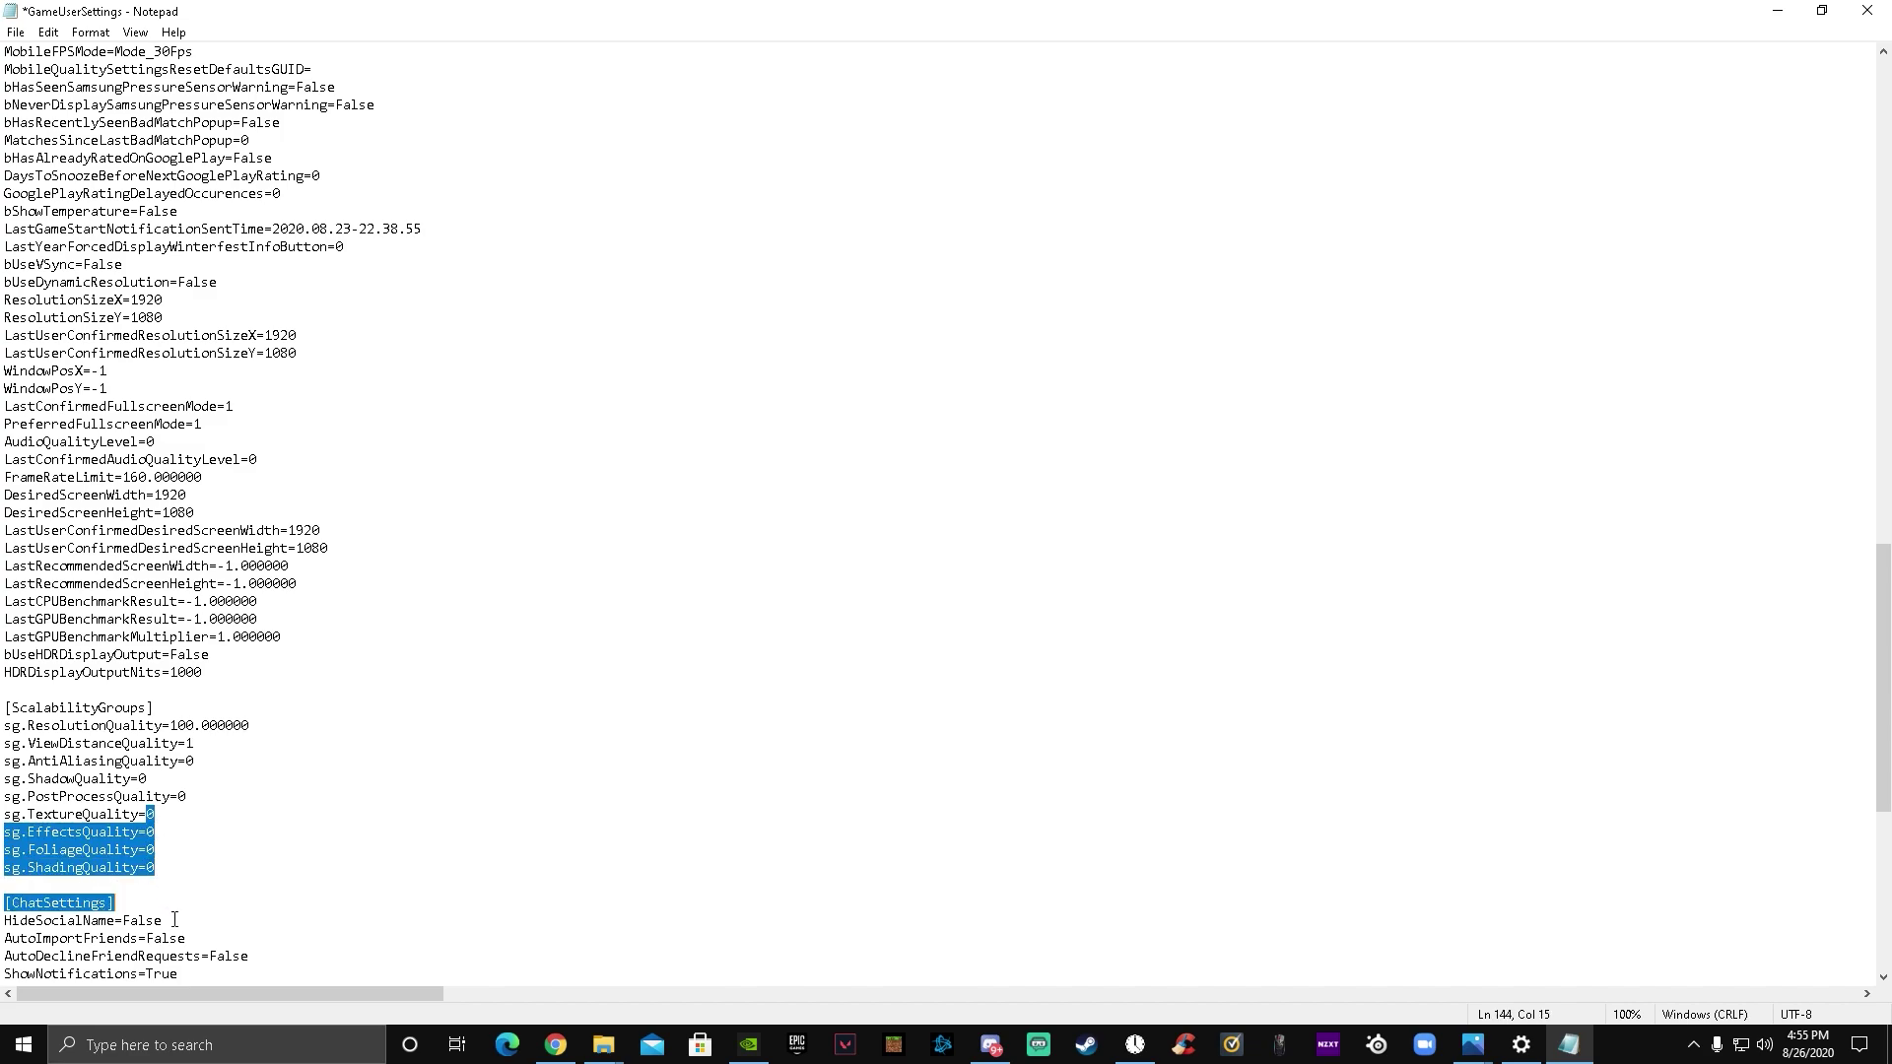
left_click_drag(149, 816, 210, 844)
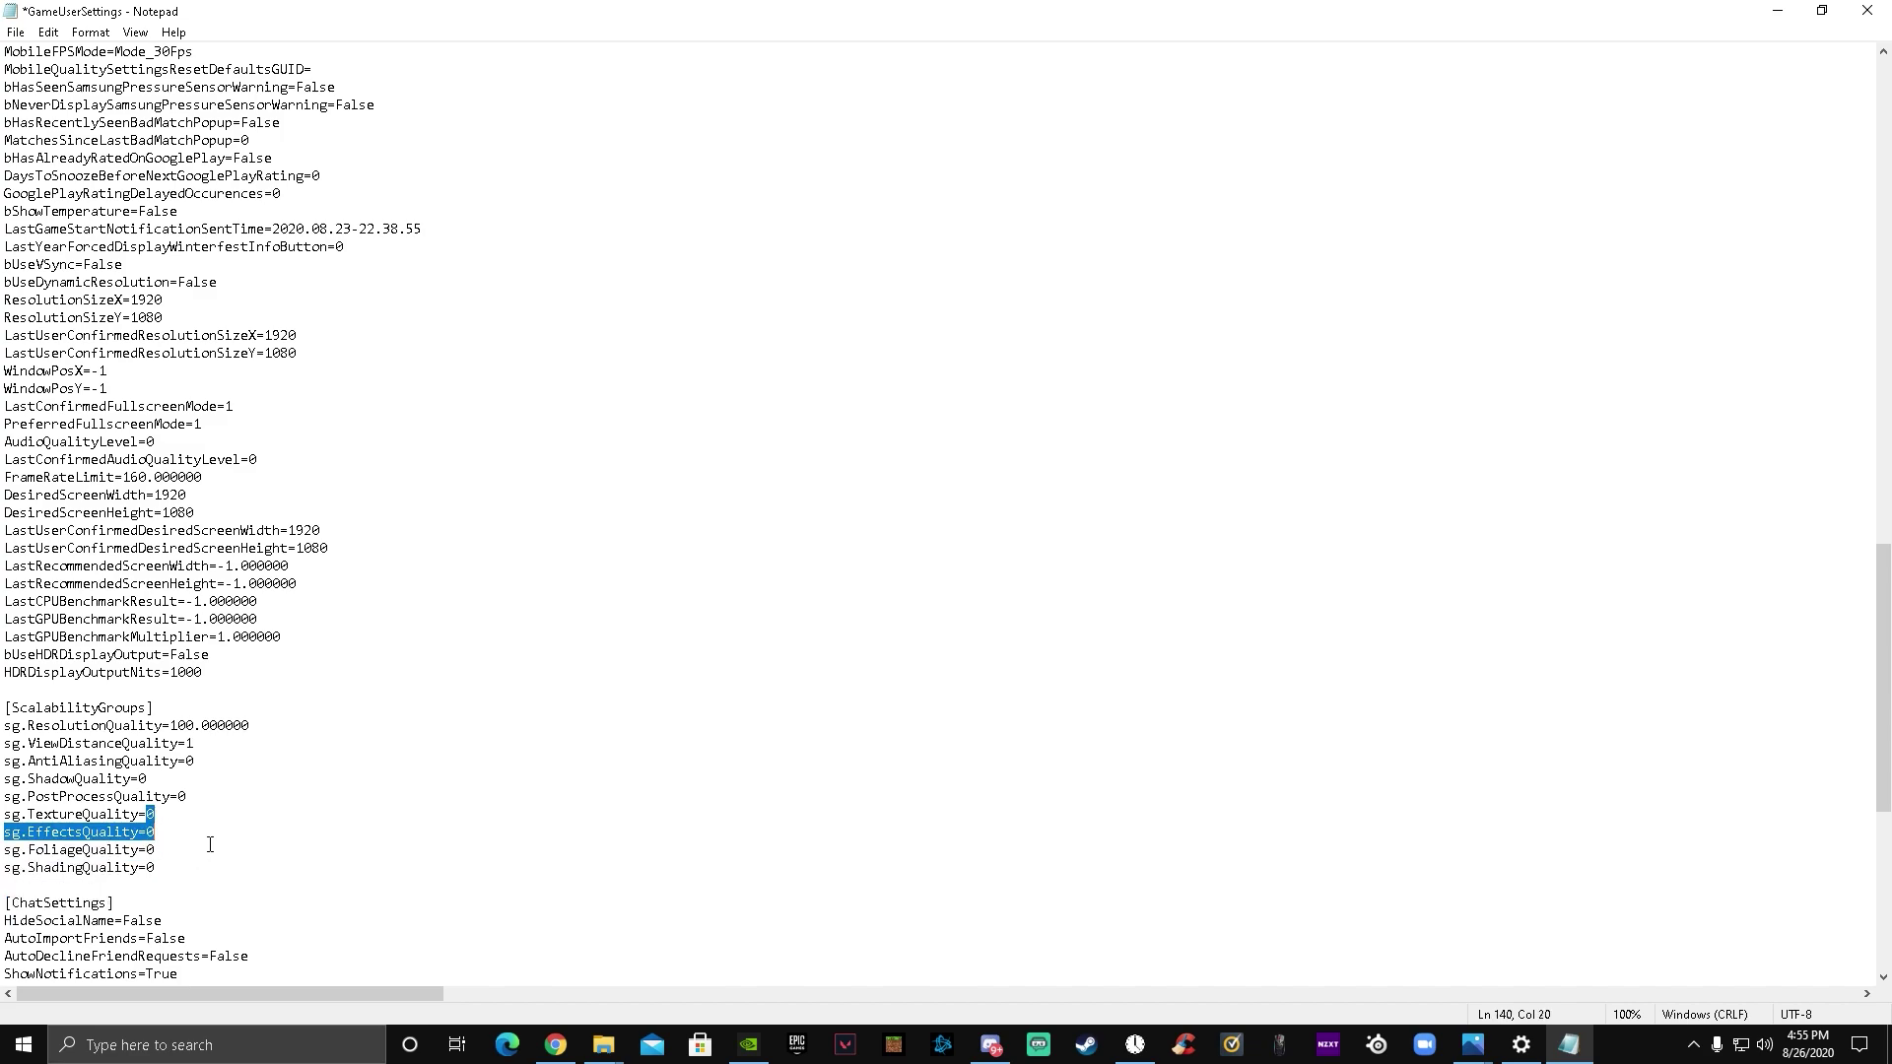
left_click(192, 864)
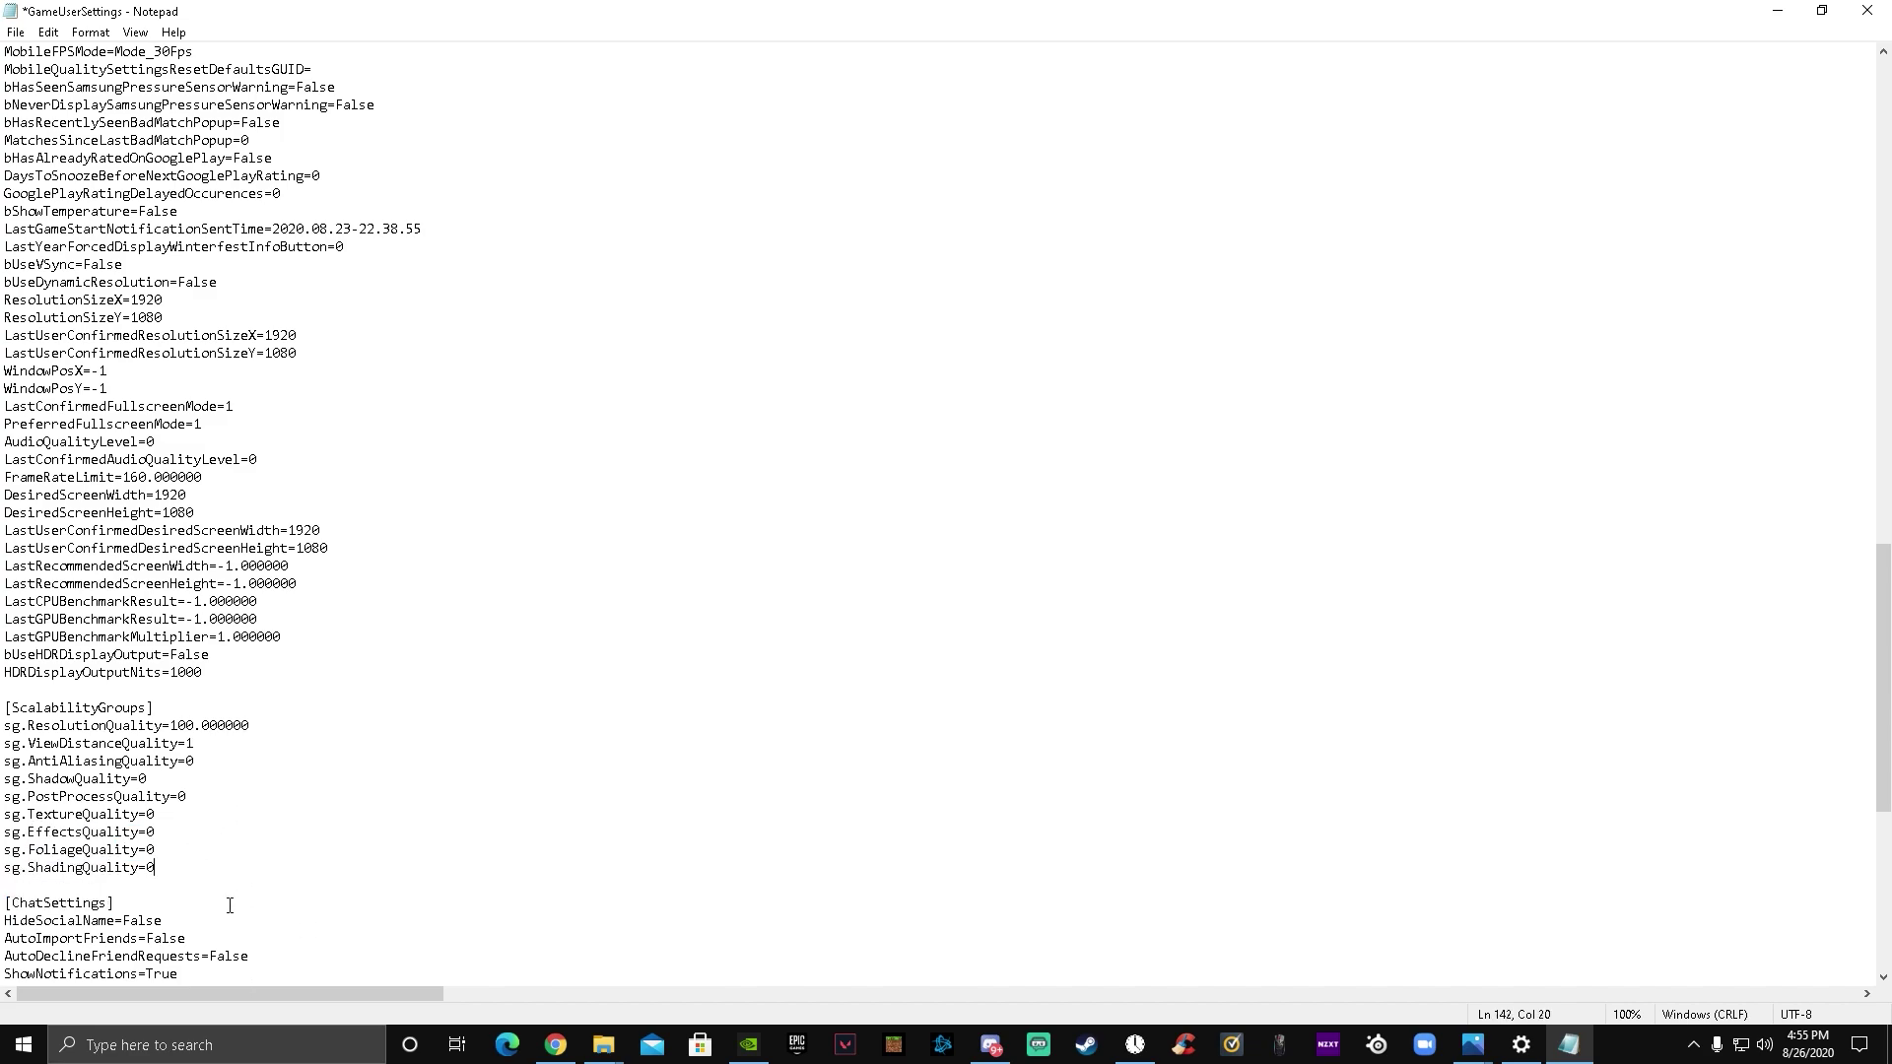